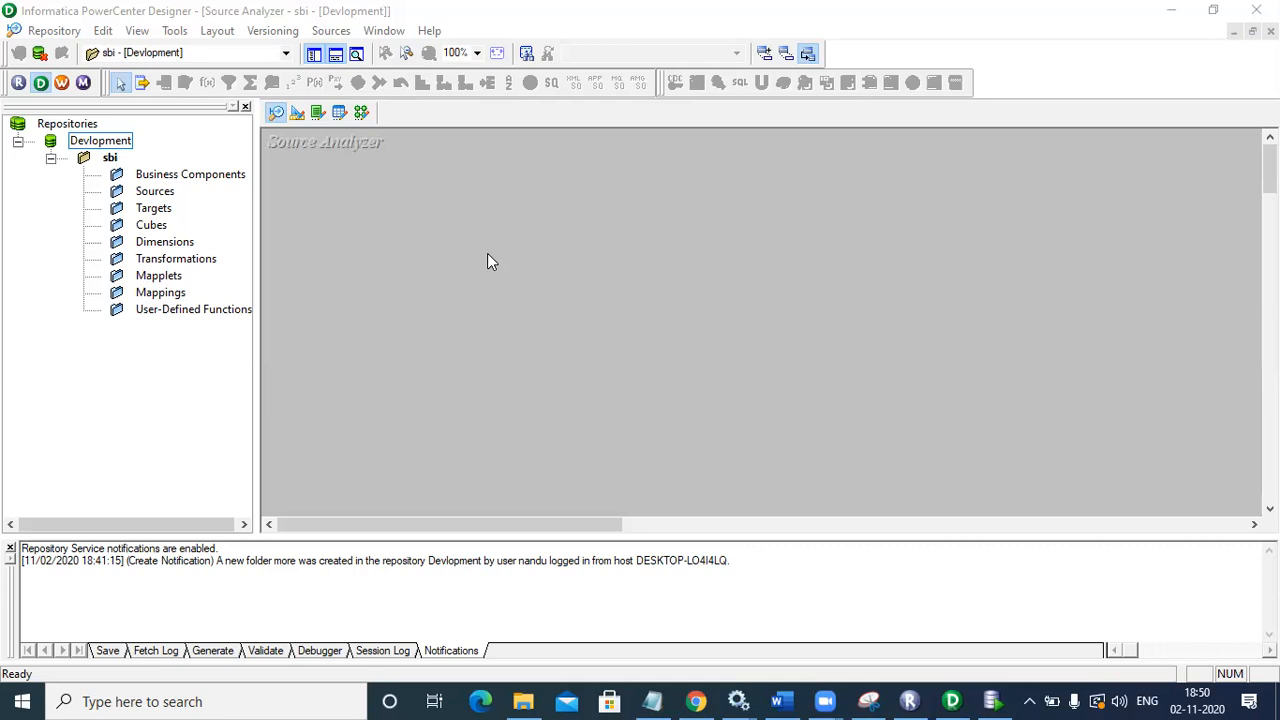
Step: With the sbi folder selected in Source Analyzer, start Sources > Import from Database
{"action": "left_click", "coordinate": [109, 162]}
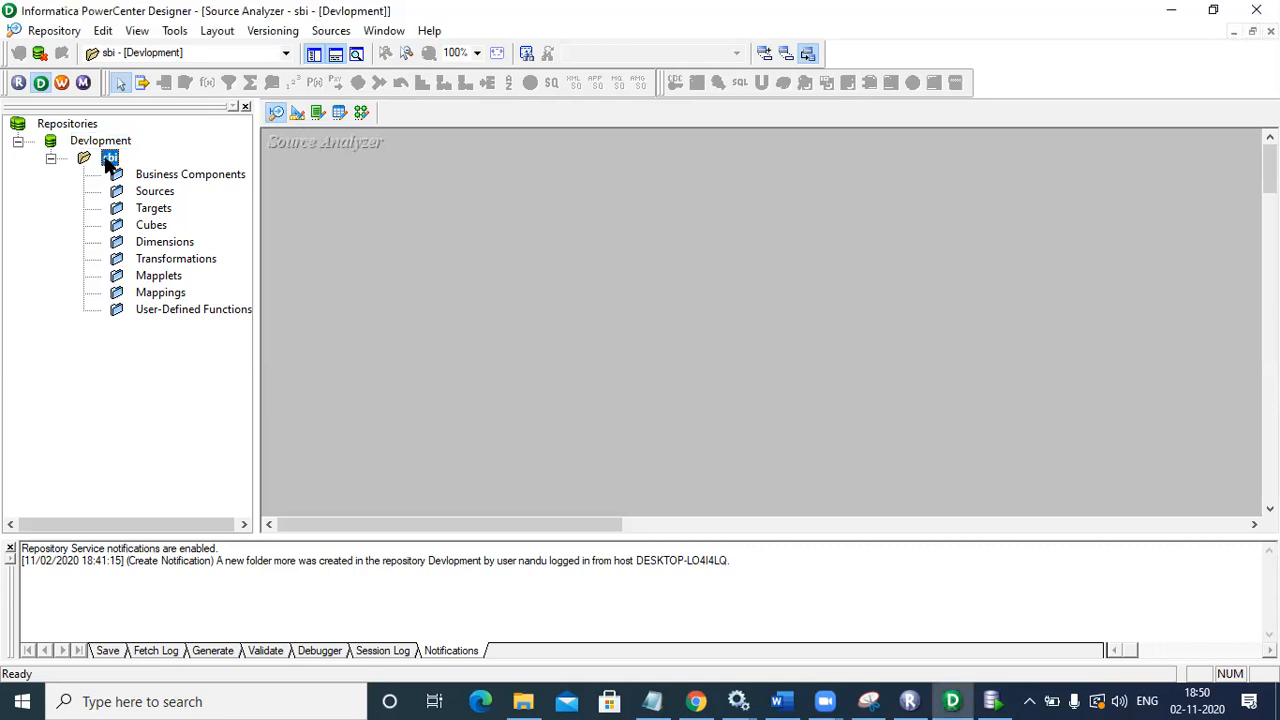
{"action": "left_click", "coordinate": [277, 117]}
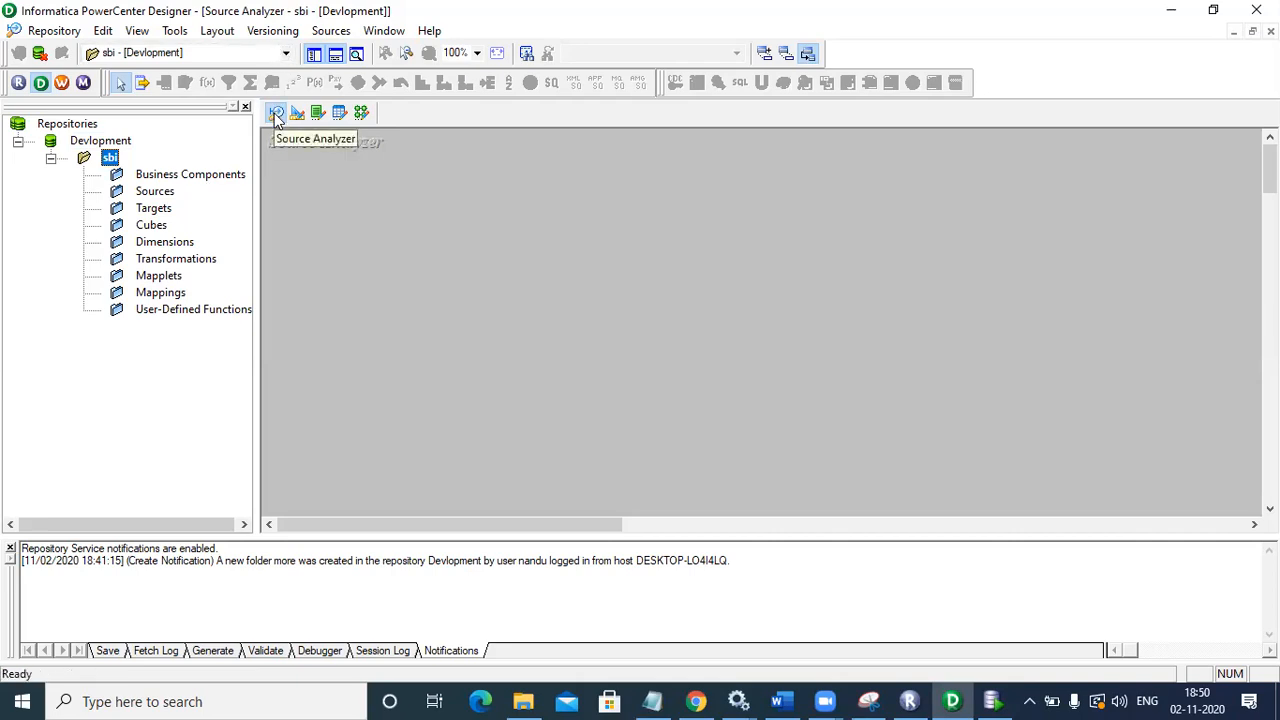
{"action": "left_click", "coordinate": [899, 624]}
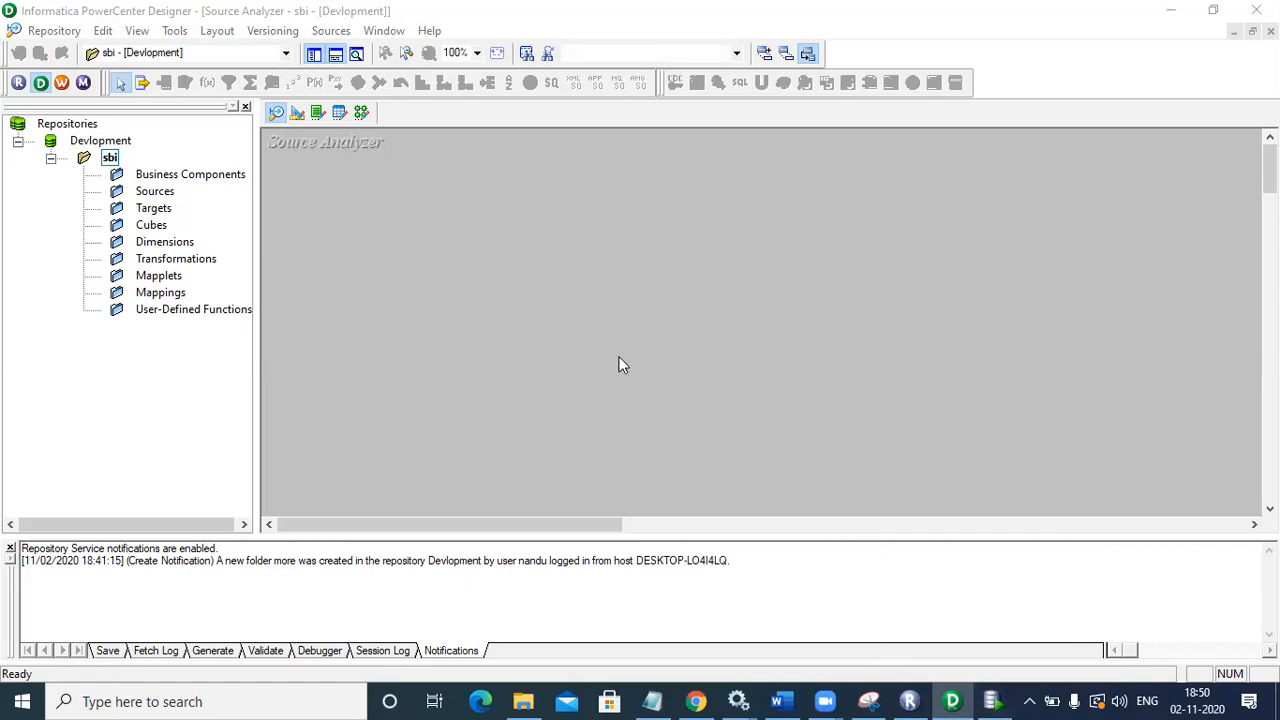
{"action": "left_click", "coordinate": [110, 158]}
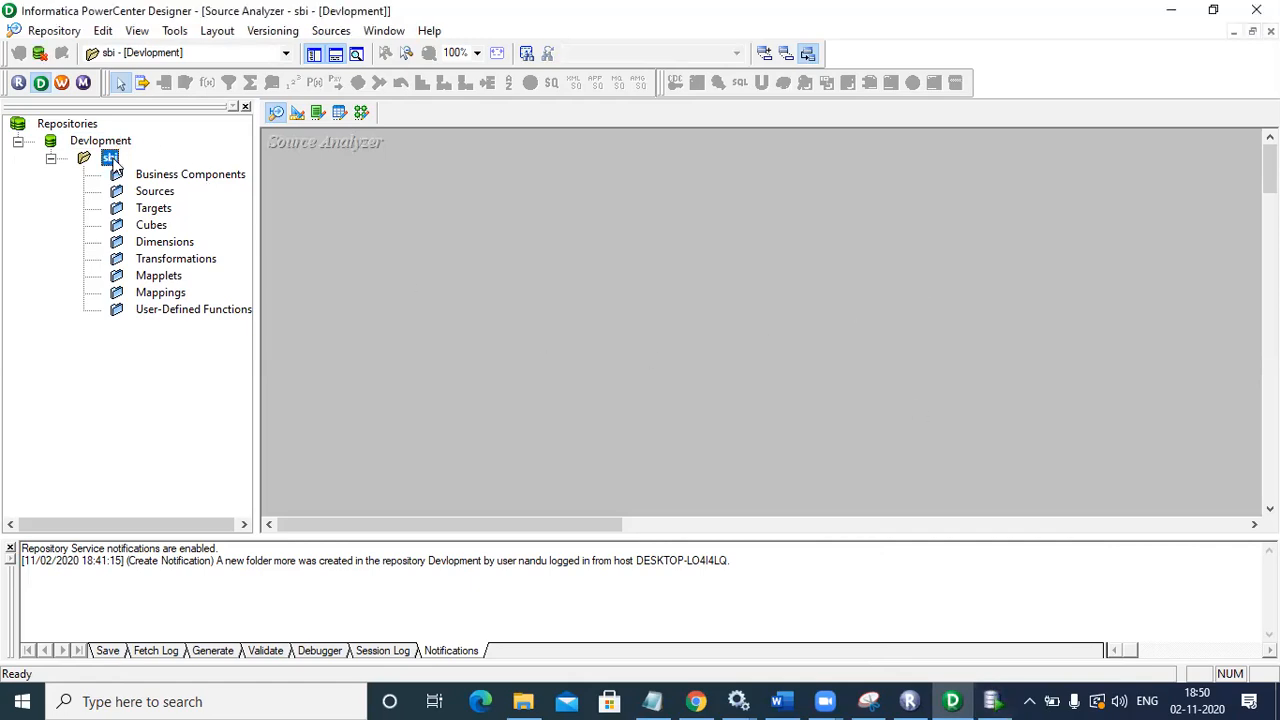
{"action": "left_click", "coordinate": [328, 31]}
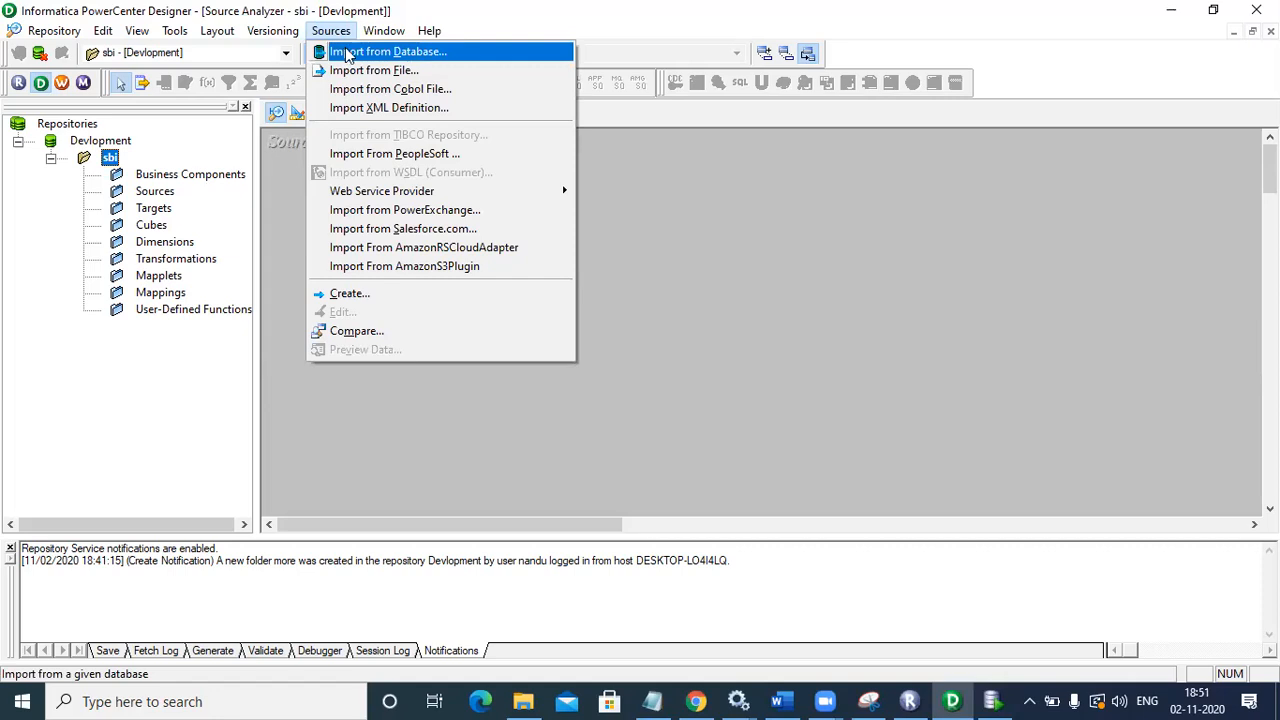
{"action": "left_click", "coordinate": [266, 174]}
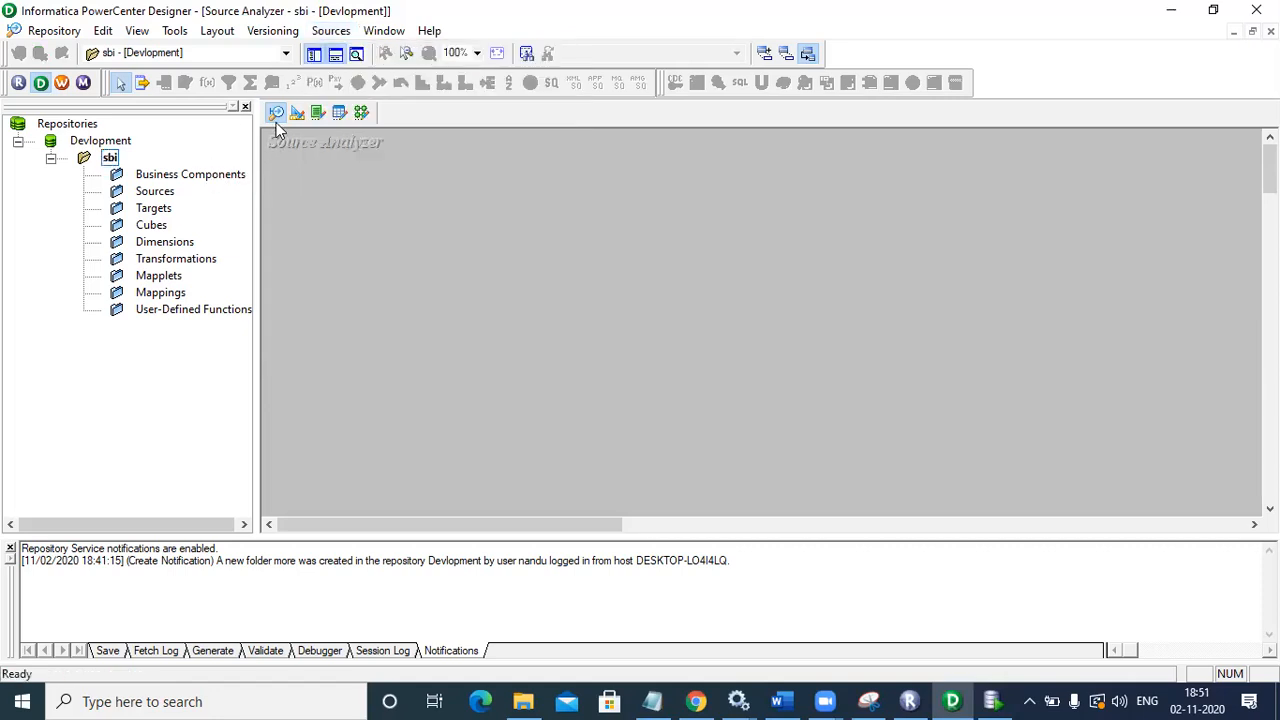
{"action": "left_click", "coordinate": [334, 34]}
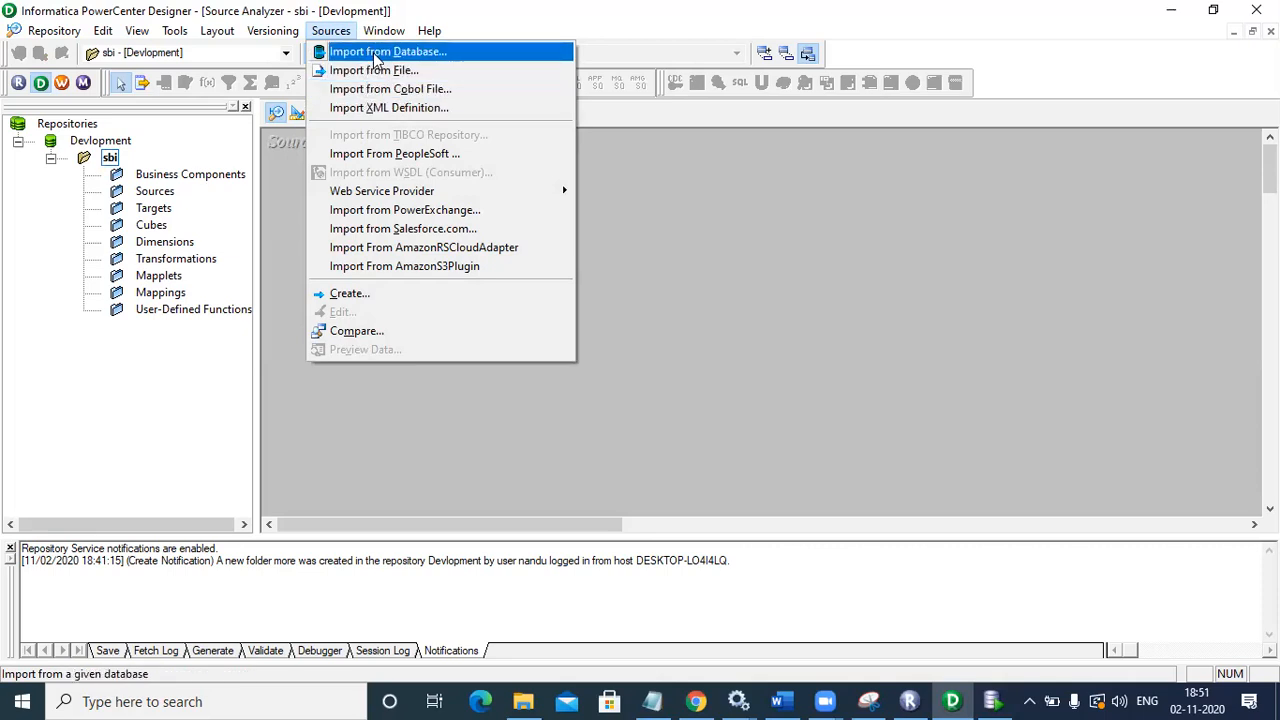
{"action": "left_click", "coordinate": [376, 55]}
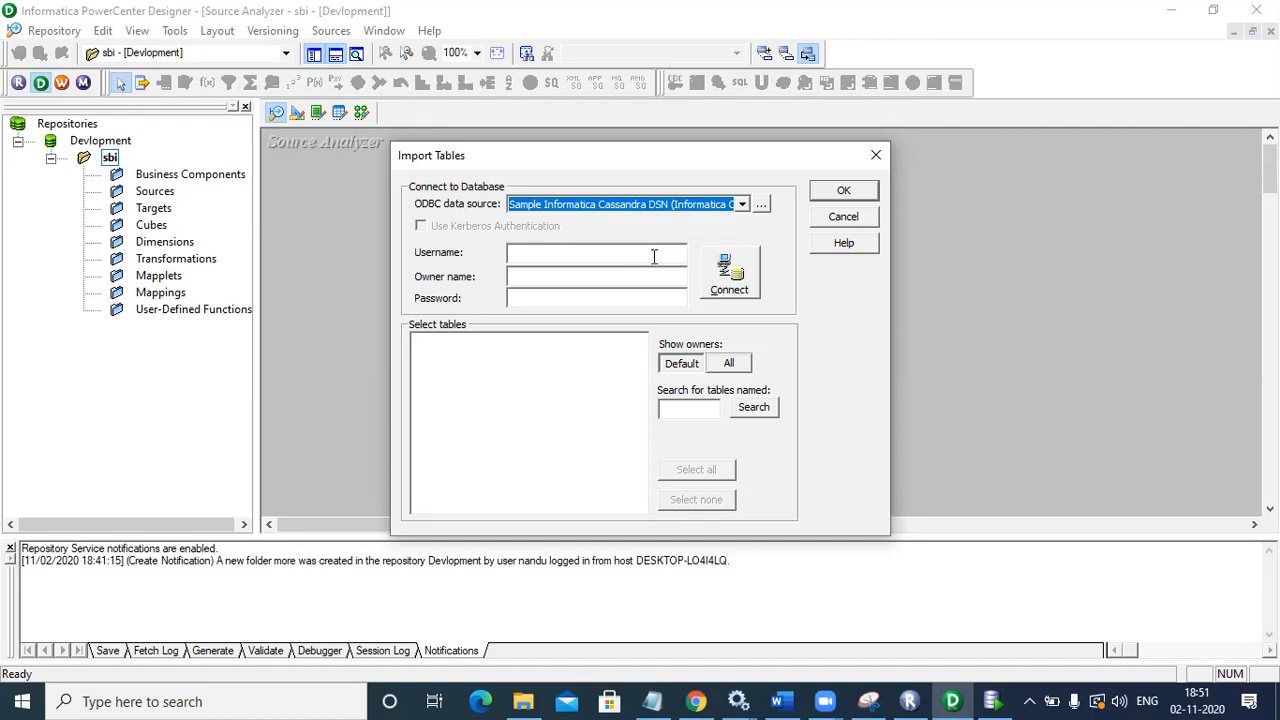
Step: Open the ODBC data source manager from the Import Tables dialog
{"action": "left_click", "coordinate": [761, 206]}
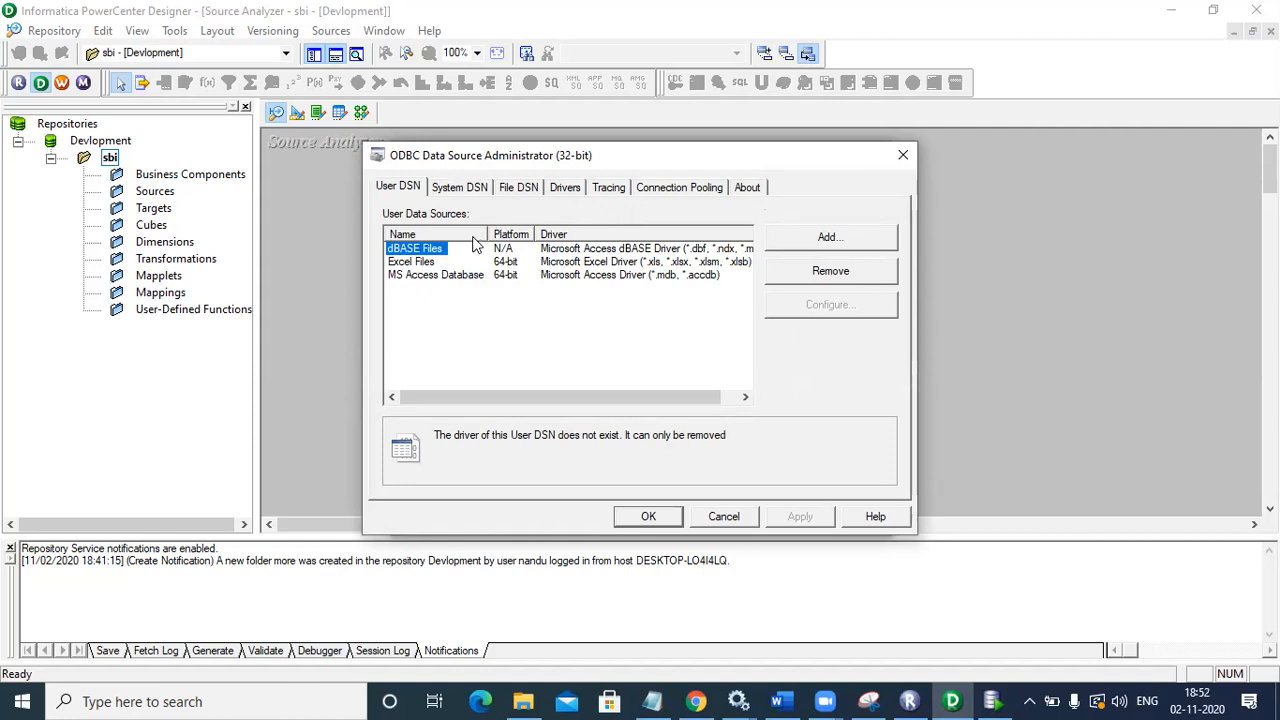
Step: Add a new user data source using the DataDirect 7.1 Oracle Wire Protocol driver
{"action": "left_click", "coordinate": [802, 242]}
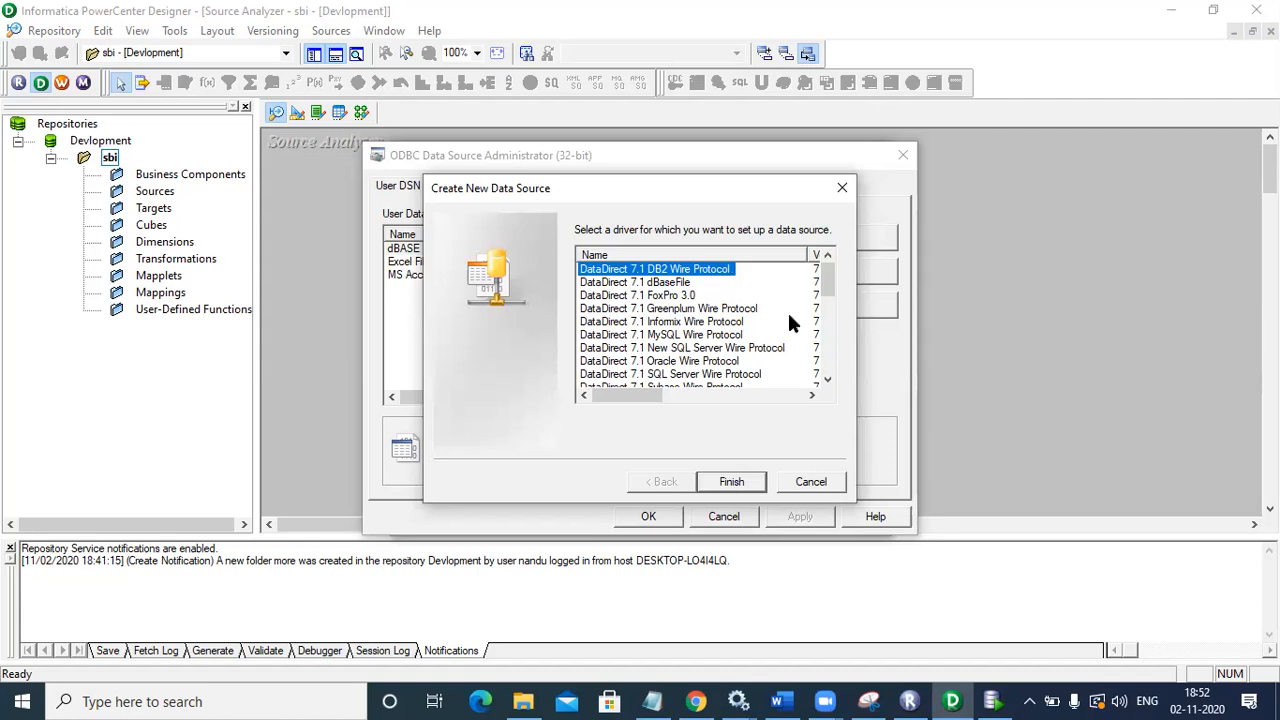
{"action": "left_click", "coordinate": [732, 364]}
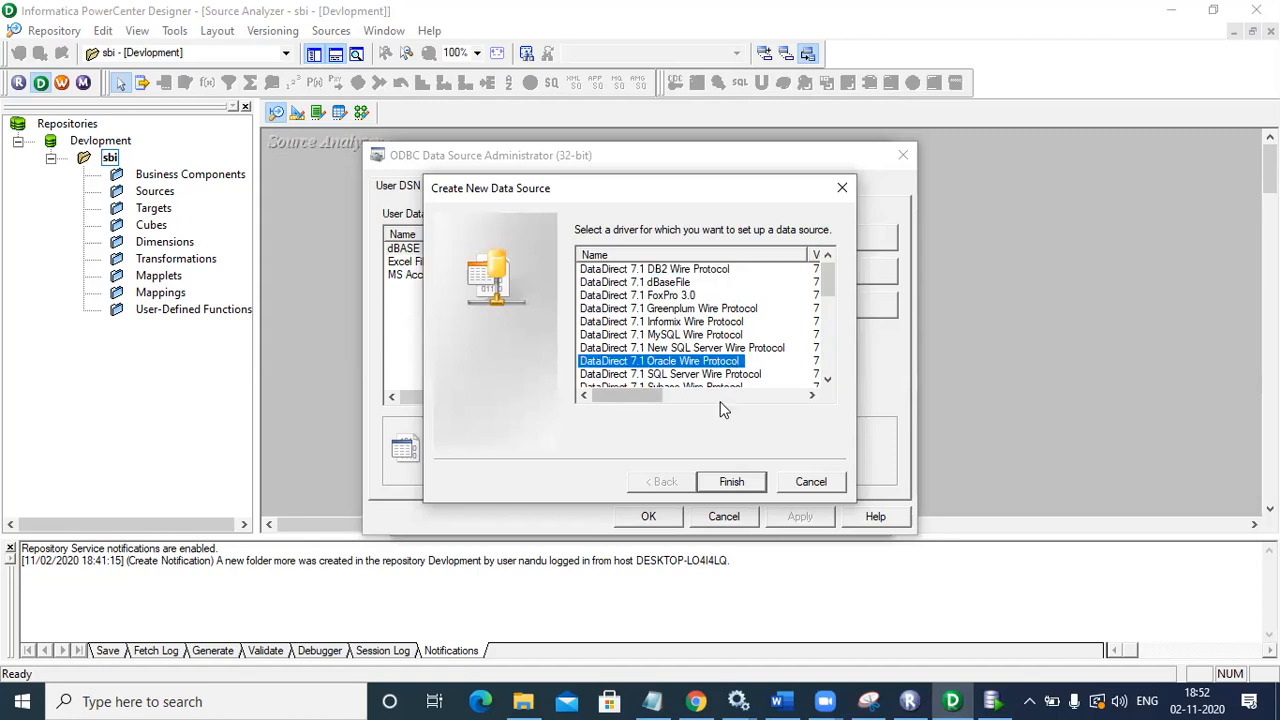
{"action": "left_click", "coordinate": [730, 483]}
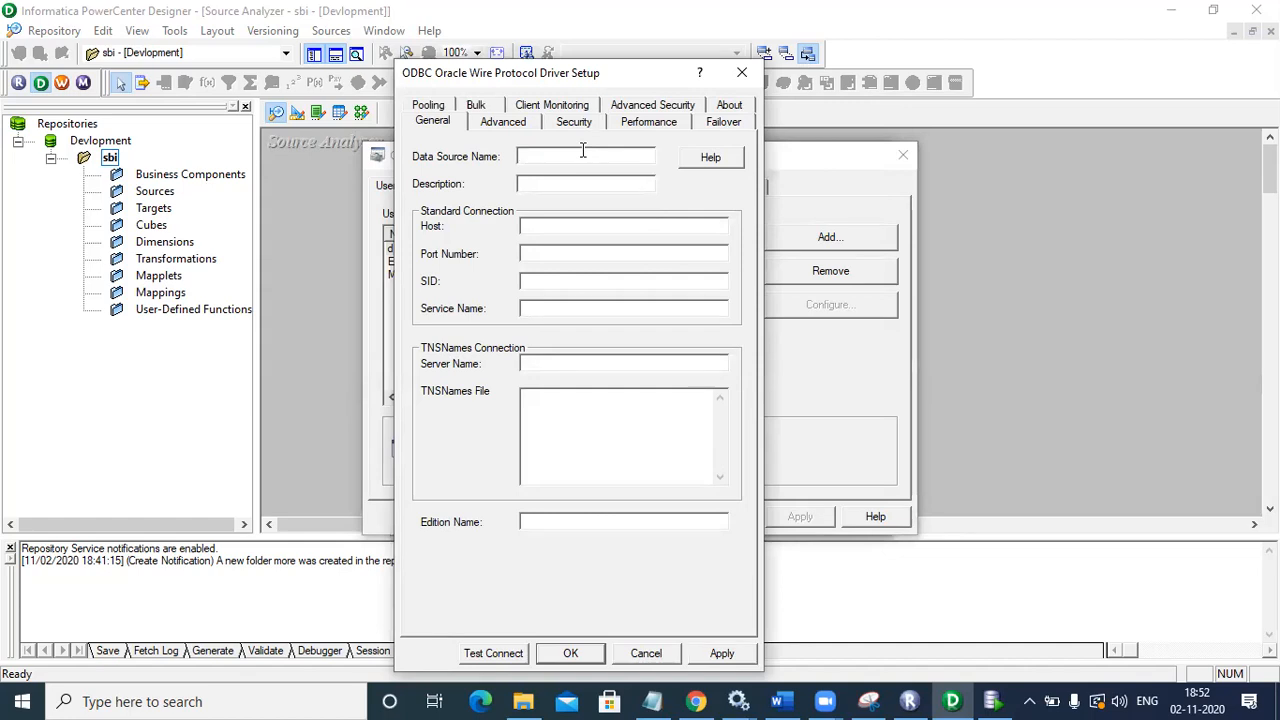
Step: Name the DSN src_statebank with host localhost, port 1521 and SID xe
{"action": "type", "text": "s"}
{"action": "type", "text": "r"}
{"action": "type", "text": "c"}
{"action": "type", "text": "_"}
{"action": "type", "text": "atat"}
{"action": "type", "text": "ebank"}
{"action": "type", "text": "s"}
{"action": "type", "text": "lo"}
{"action": "key", "text": "BackSpace"}
{"action": "type", "text": "oa"}
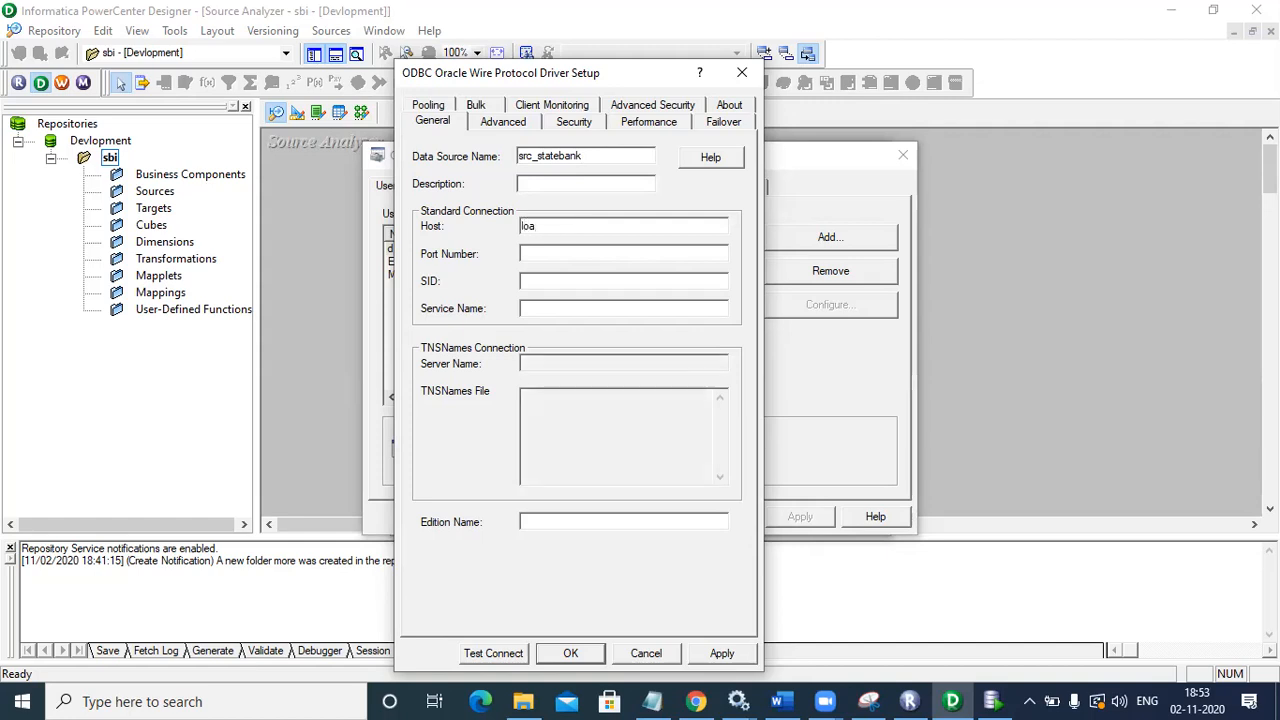
{"action": "key", "text": "BackSpace"}
{"action": "type", "text": "calhost"}
{"action": "left_click", "coordinate": [566, 253]}
{"action": "type", "text": "1521"}
{"action": "type", "text": "xe"}
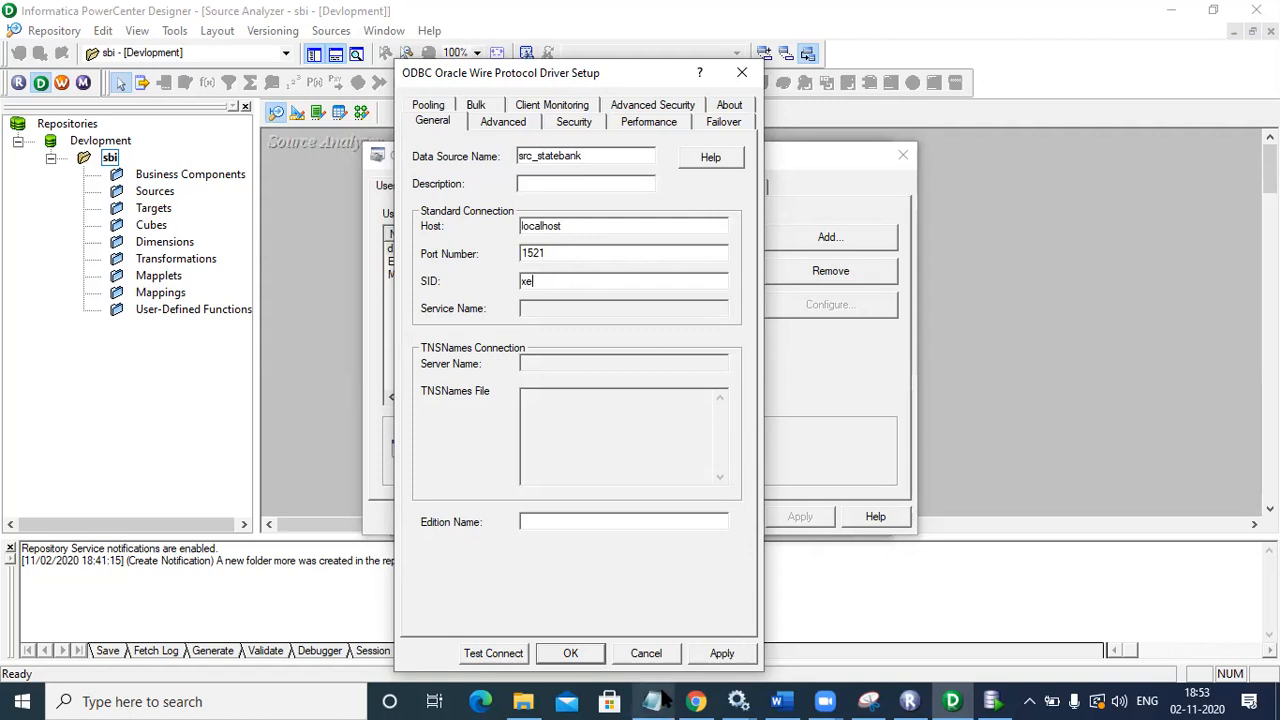
{"action": "left_click", "coordinate": [528, 702]}
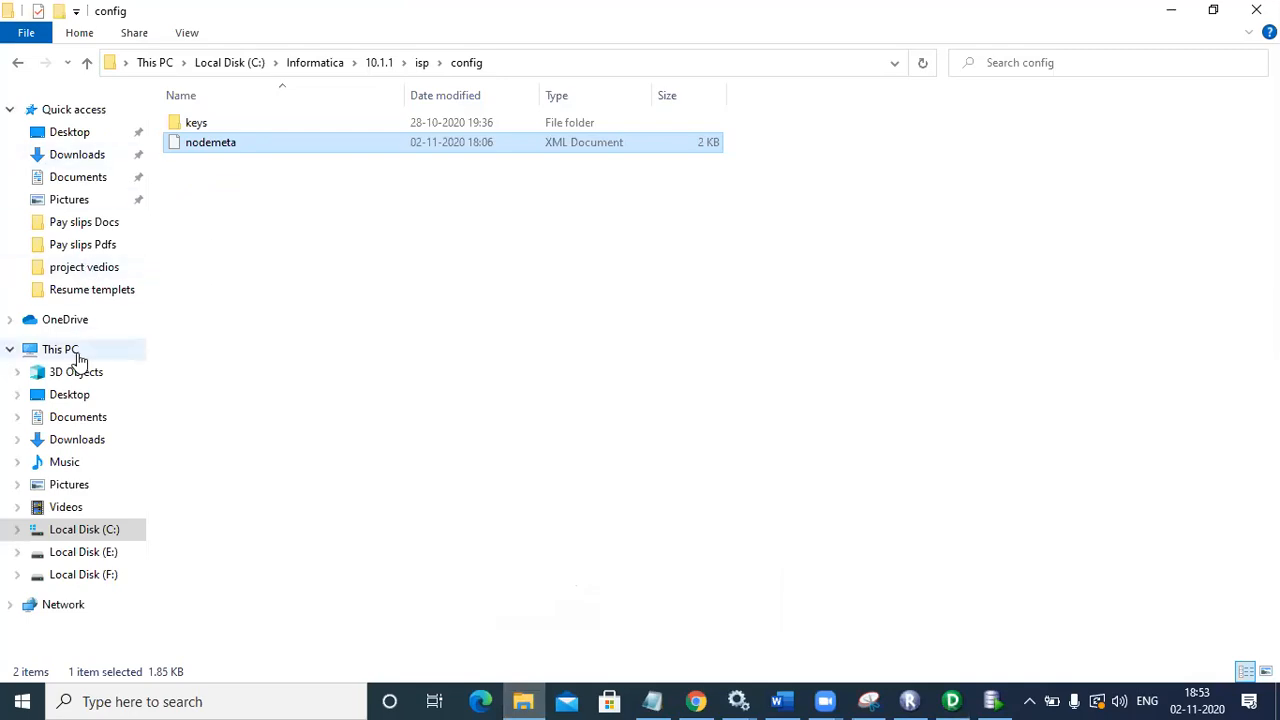
Step: Open tnsnames.ora from C:\oraclexe\app\oracle\product\11.2.0\server\network\ADMIN
{"action": "left_click", "coordinate": [77, 353]}
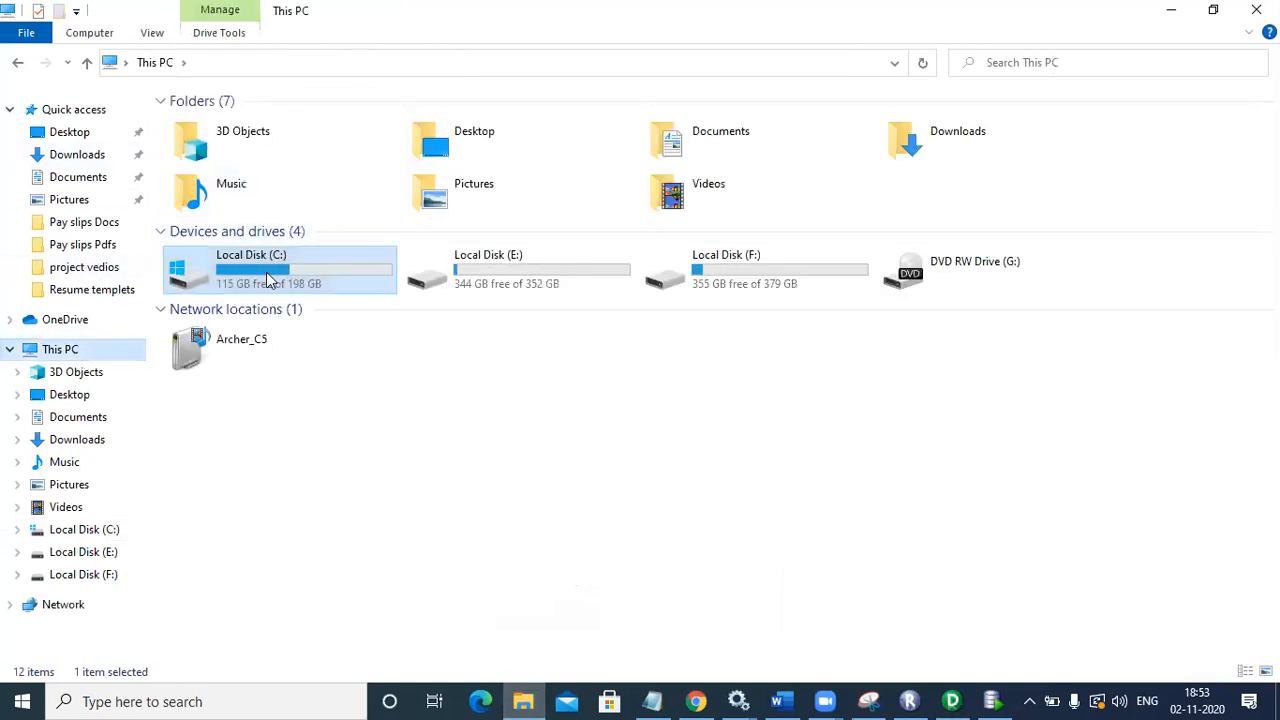
{"action": "double_click", "coordinate": [268, 280]}
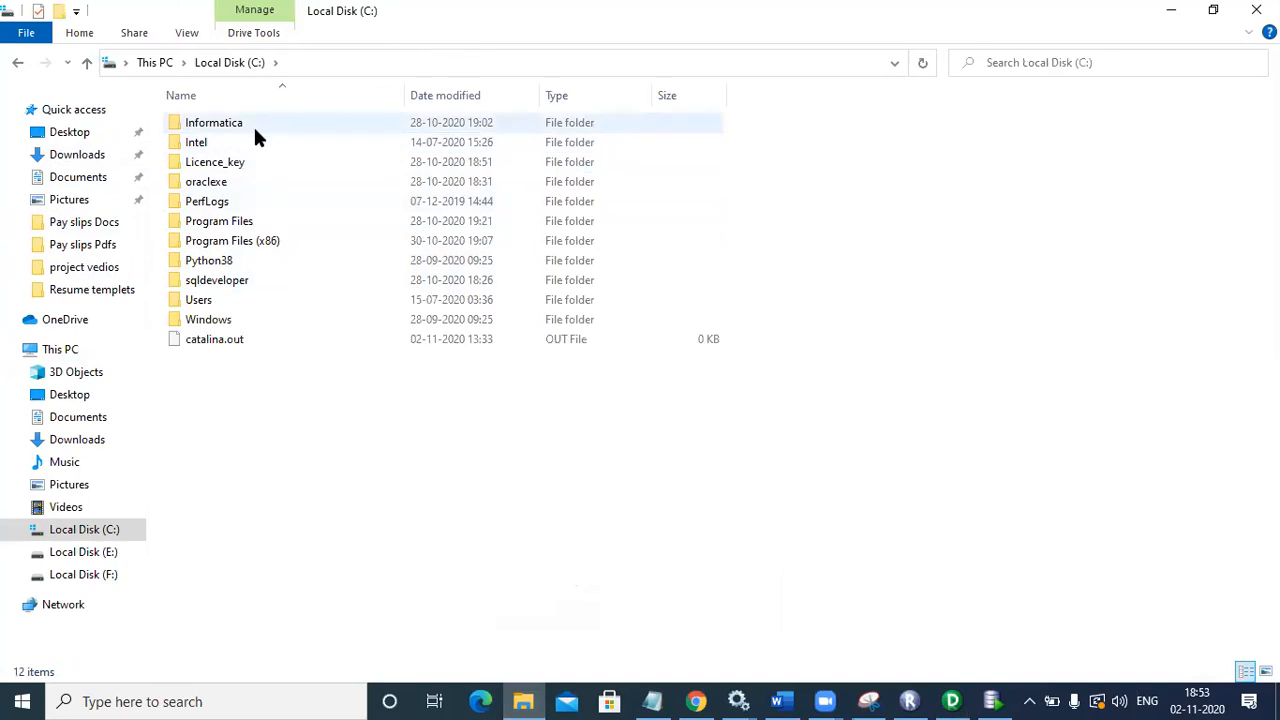
{"action": "double_click", "coordinate": [249, 181]}
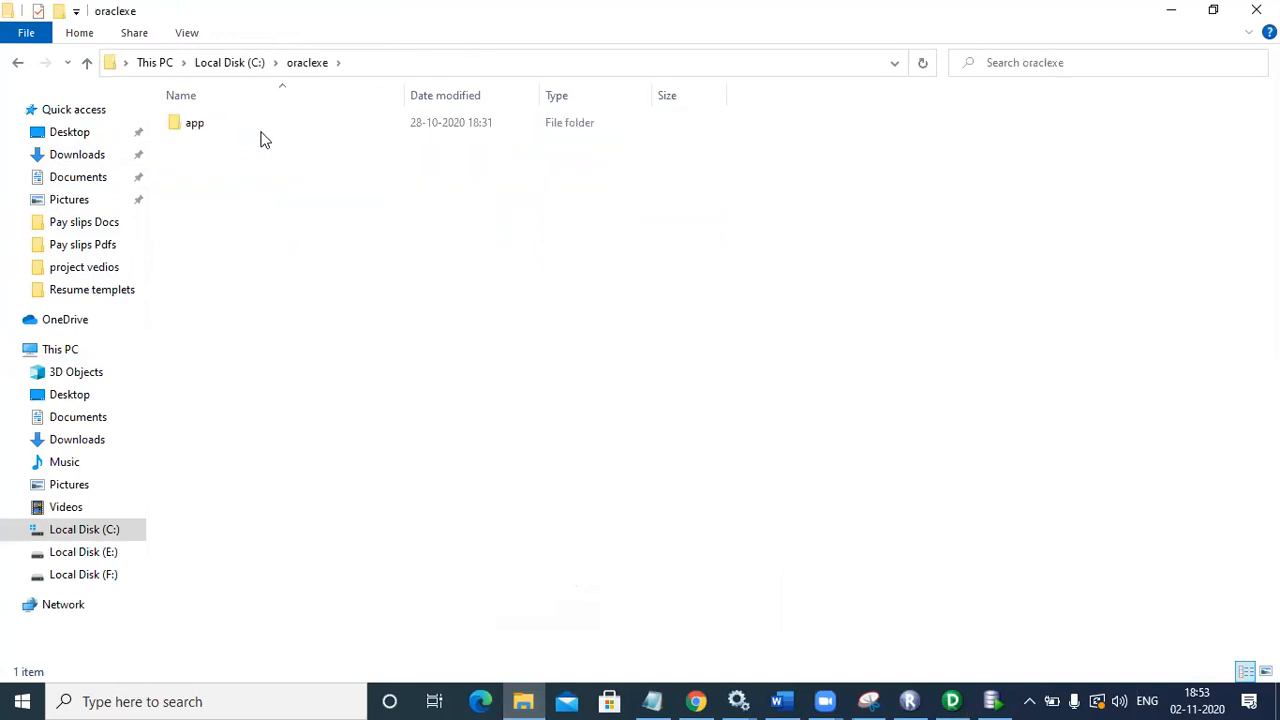
{"action": "double_click", "coordinate": [263, 134]}
{"action": "double_click", "coordinate": [263, 133]}
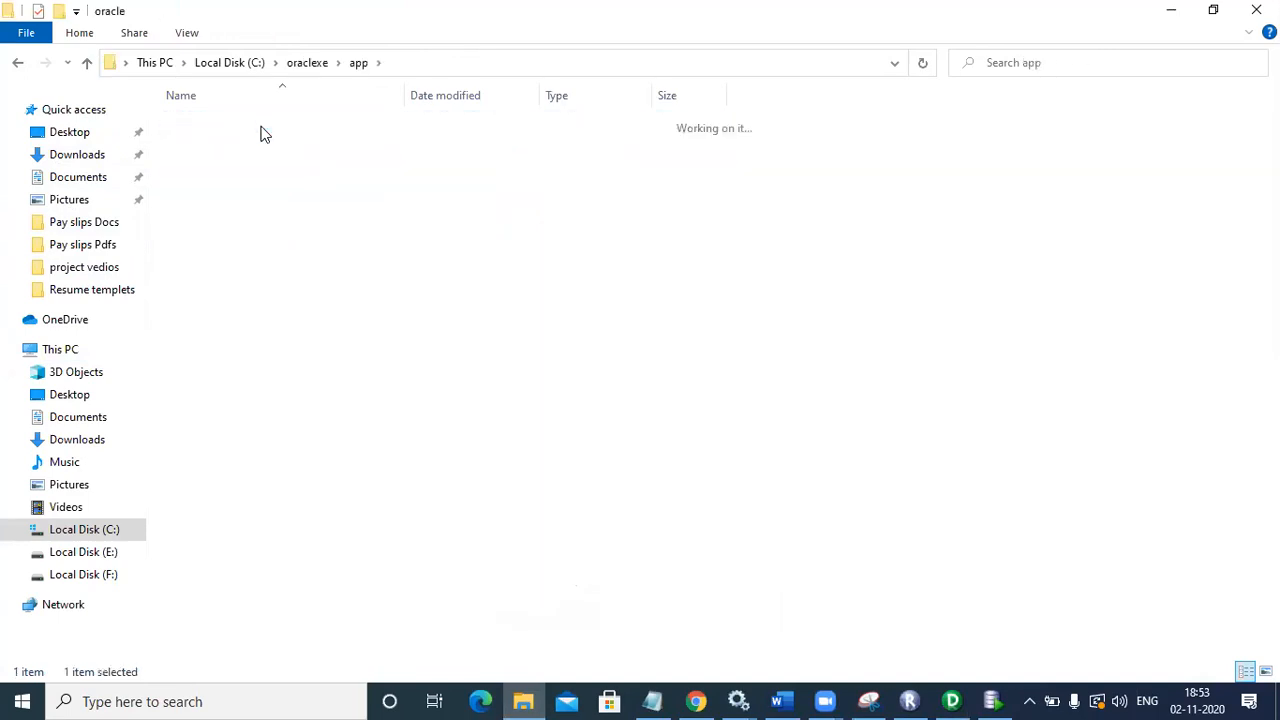
{"action": "double_click", "coordinate": [253, 200]}
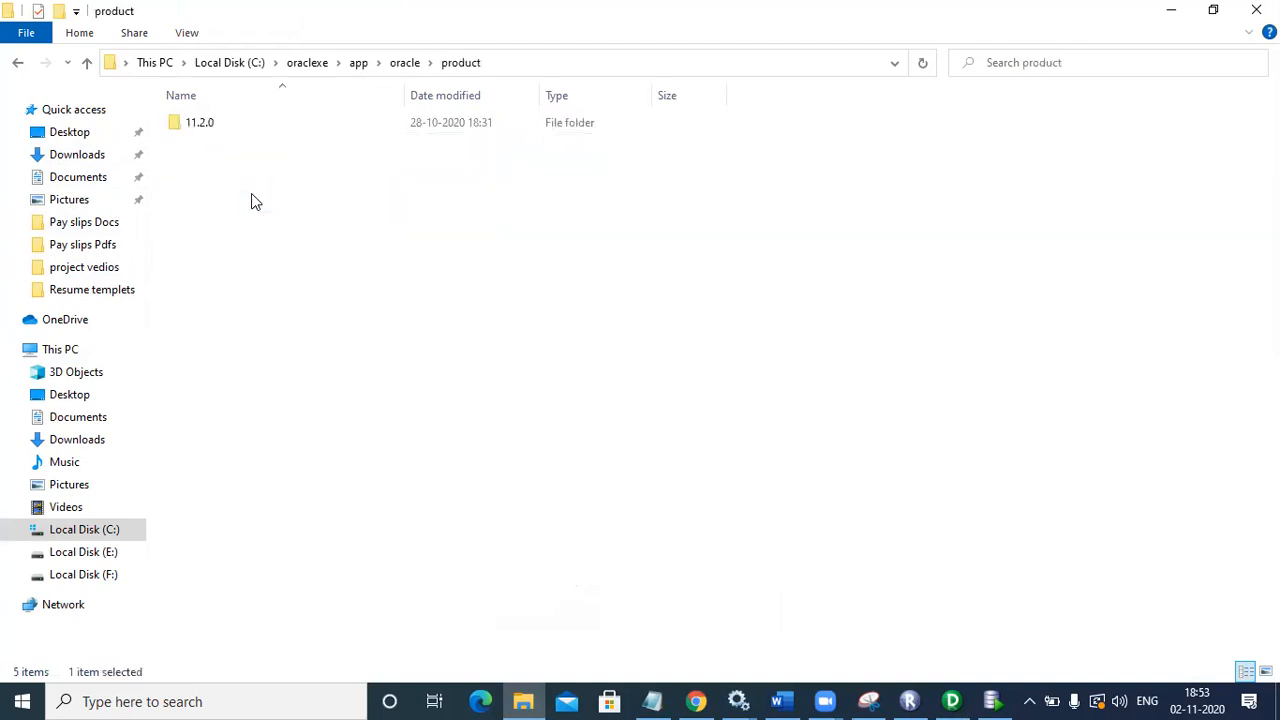
{"action": "double_click", "coordinate": [270, 118]}
{"action": "double_click", "coordinate": [266, 131]}
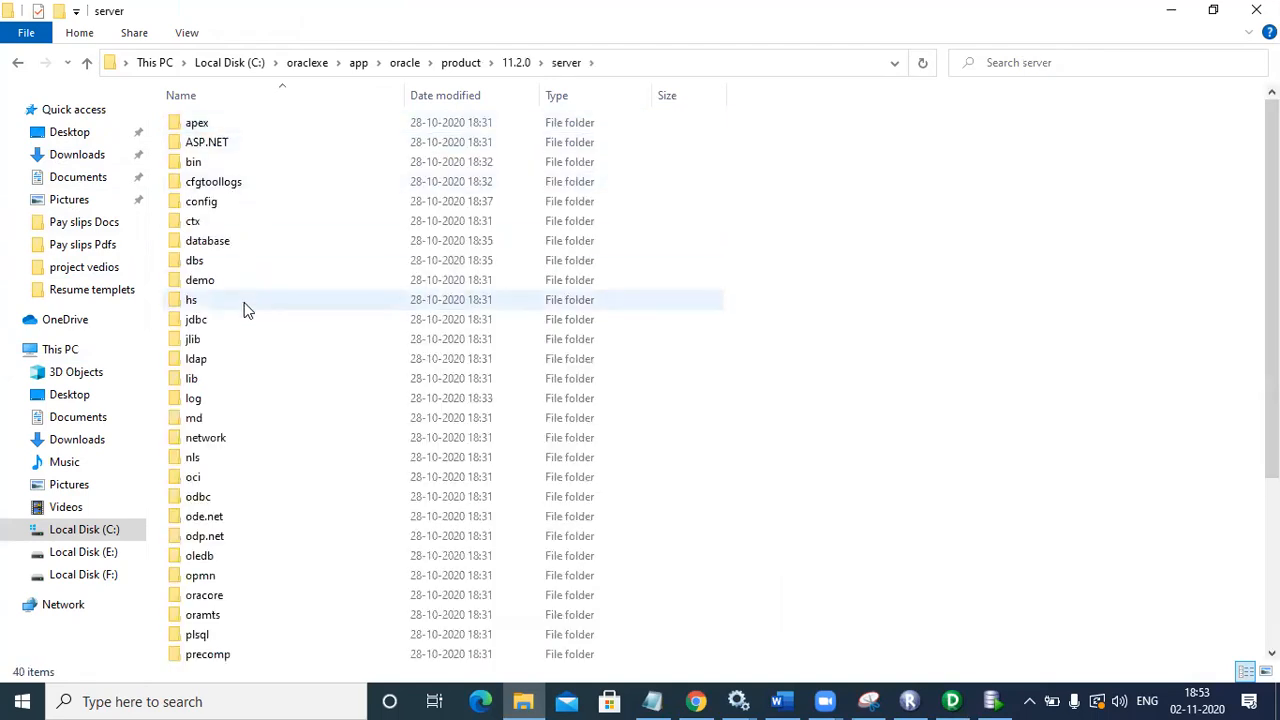
{"action": "double_click", "coordinate": [222, 443]}
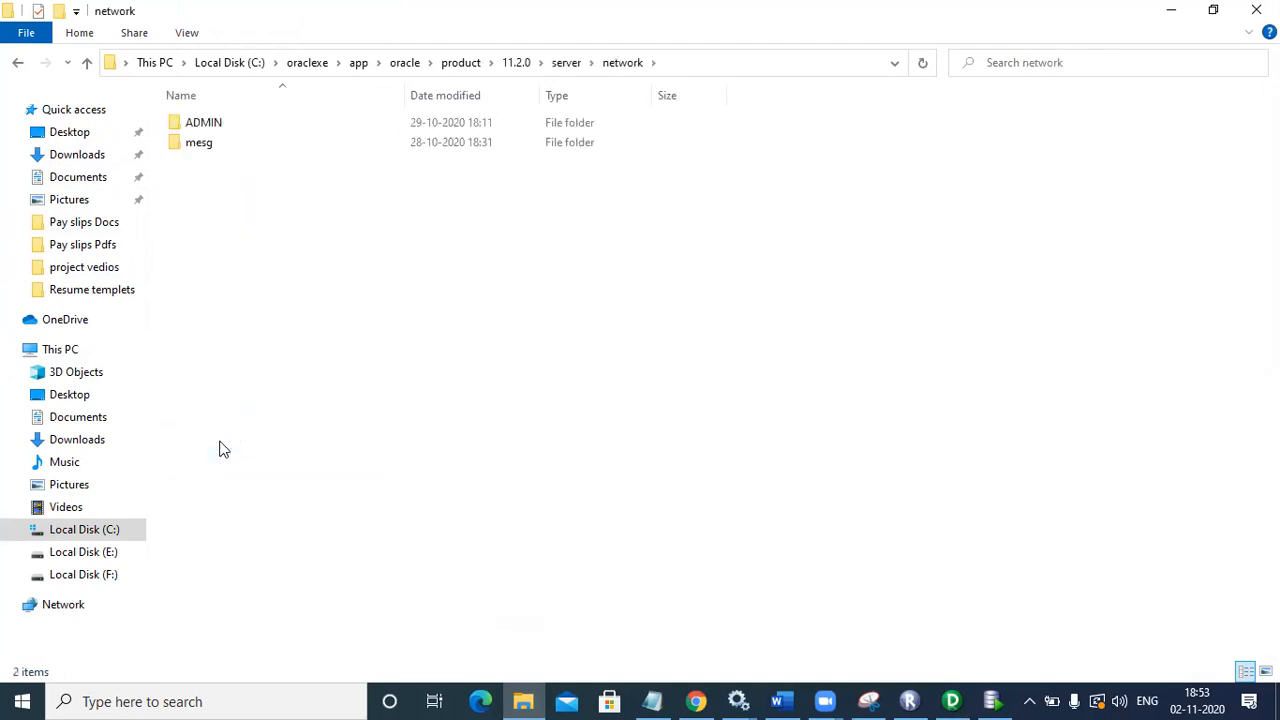
{"action": "left_click", "coordinate": [257, 128]}
{"action": "double_click", "coordinate": [257, 135]}
{"action": "double_click", "coordinate": [240, 201]}
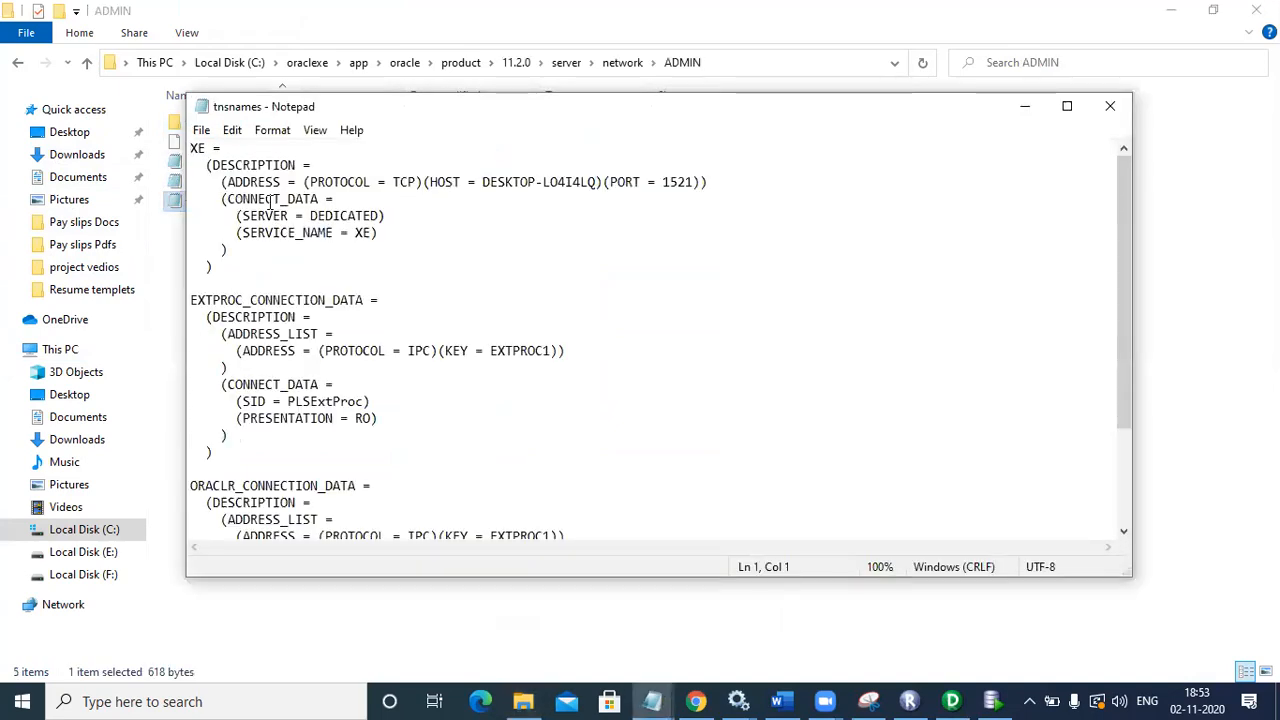
Step: Confirm the XE entry's host and port 1521 in tnsnames.ora, then go back to Designer
{"action": "double_click", "coordinate": [506, 178]}
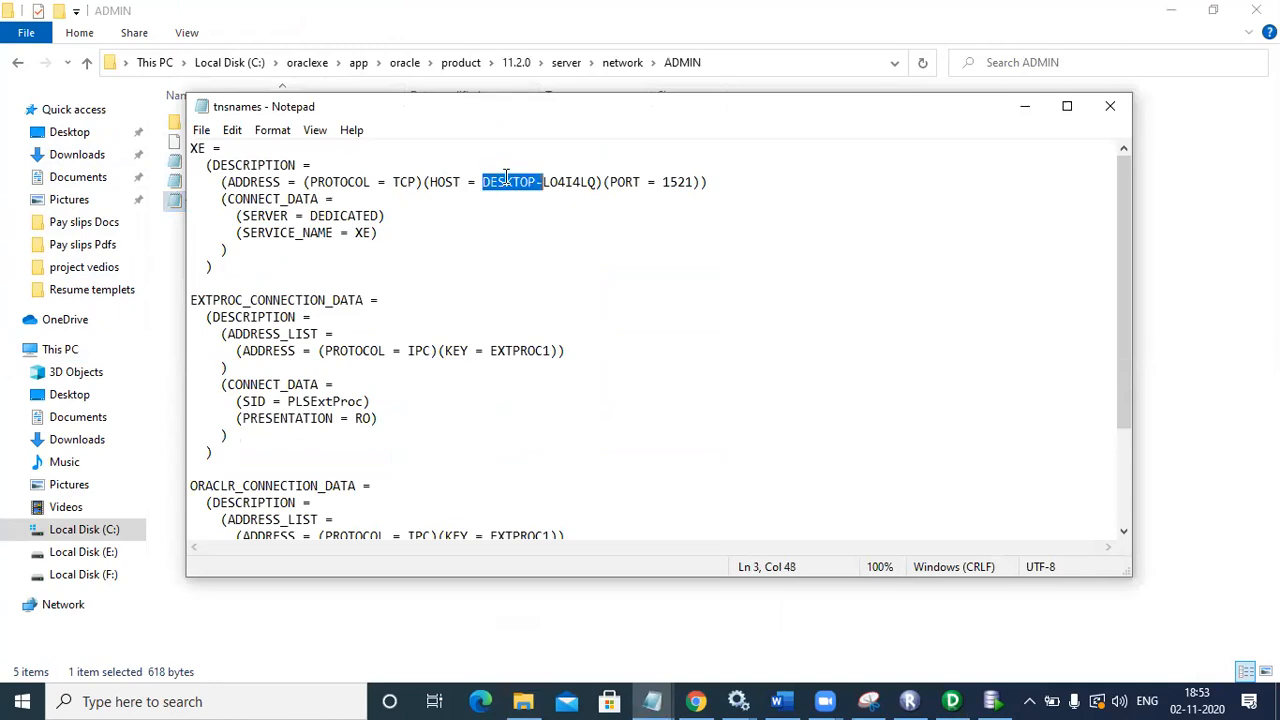
{"action": "double_click", "coordinate": [669, 179]}
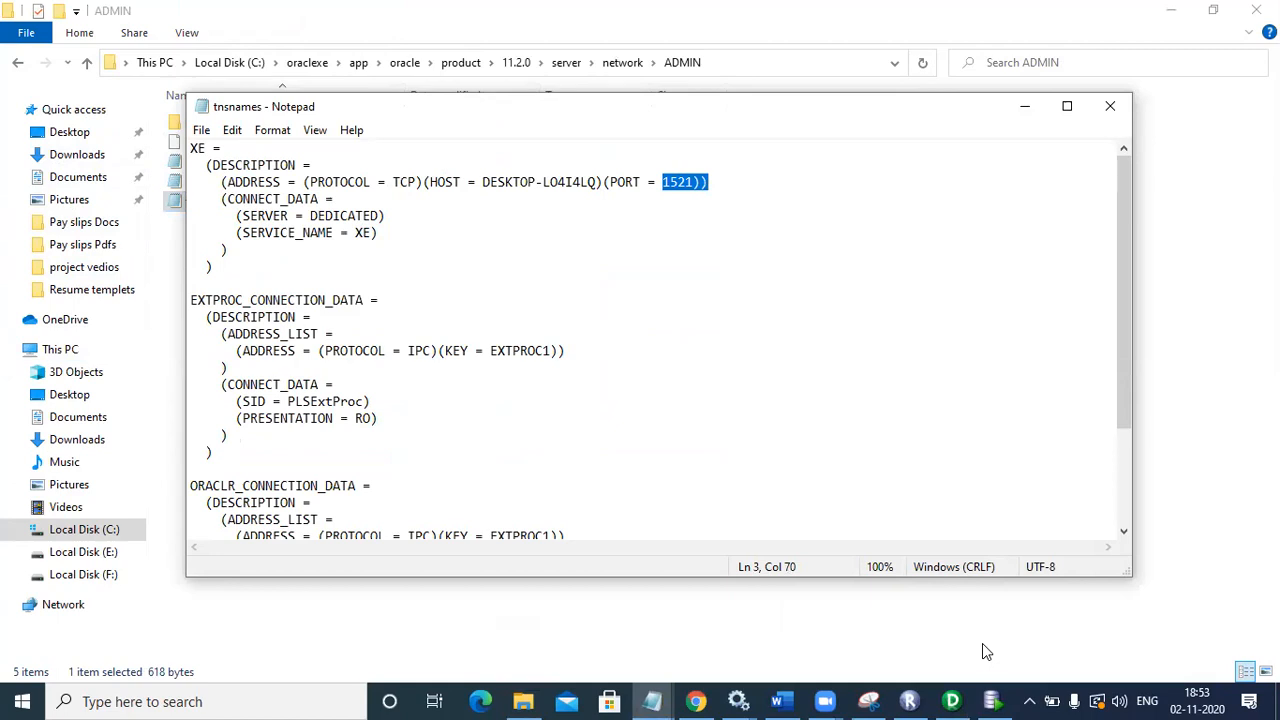
{"action": "left_click", "coordinate": [988, 694]}
{"action": "left_click", "coordinate": [952, 700]}
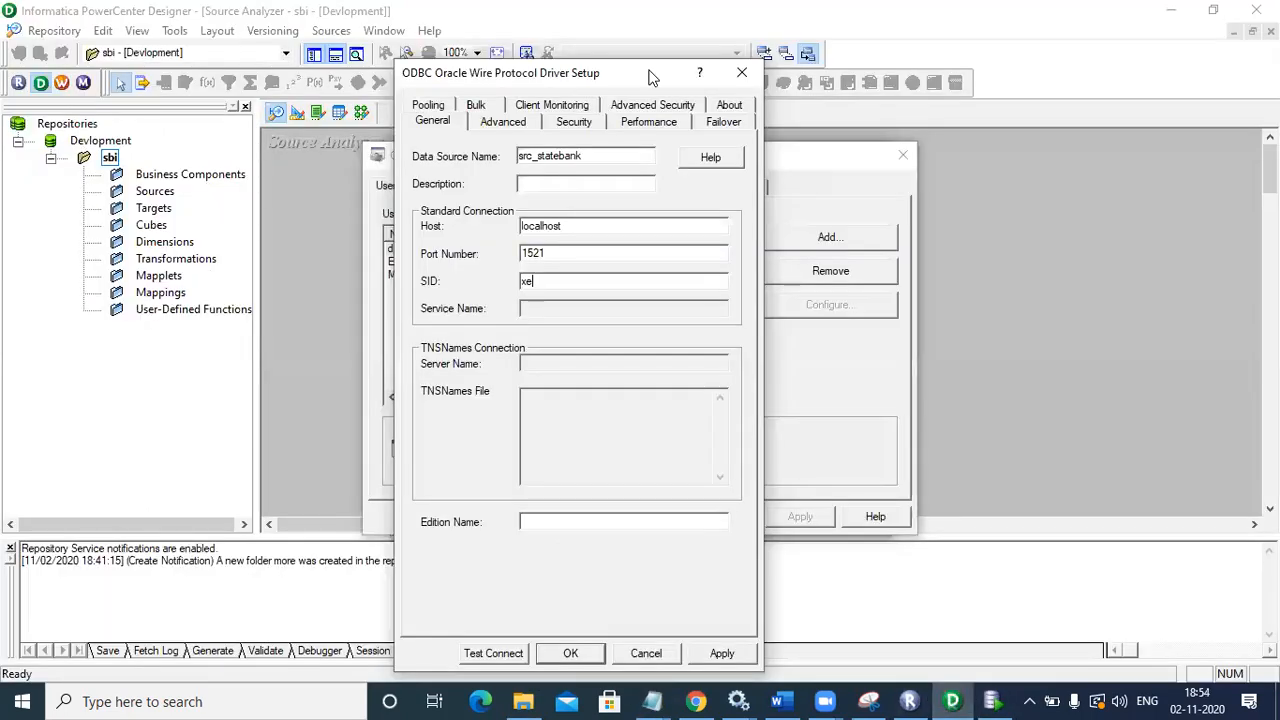
Step: Save src_statebank to the user DSN list and begin a second Oracle Wire Protocol DSN
{"action": "left_click_drag", "start_coordinate": [645, 70], "coordinate": [670, 19]}
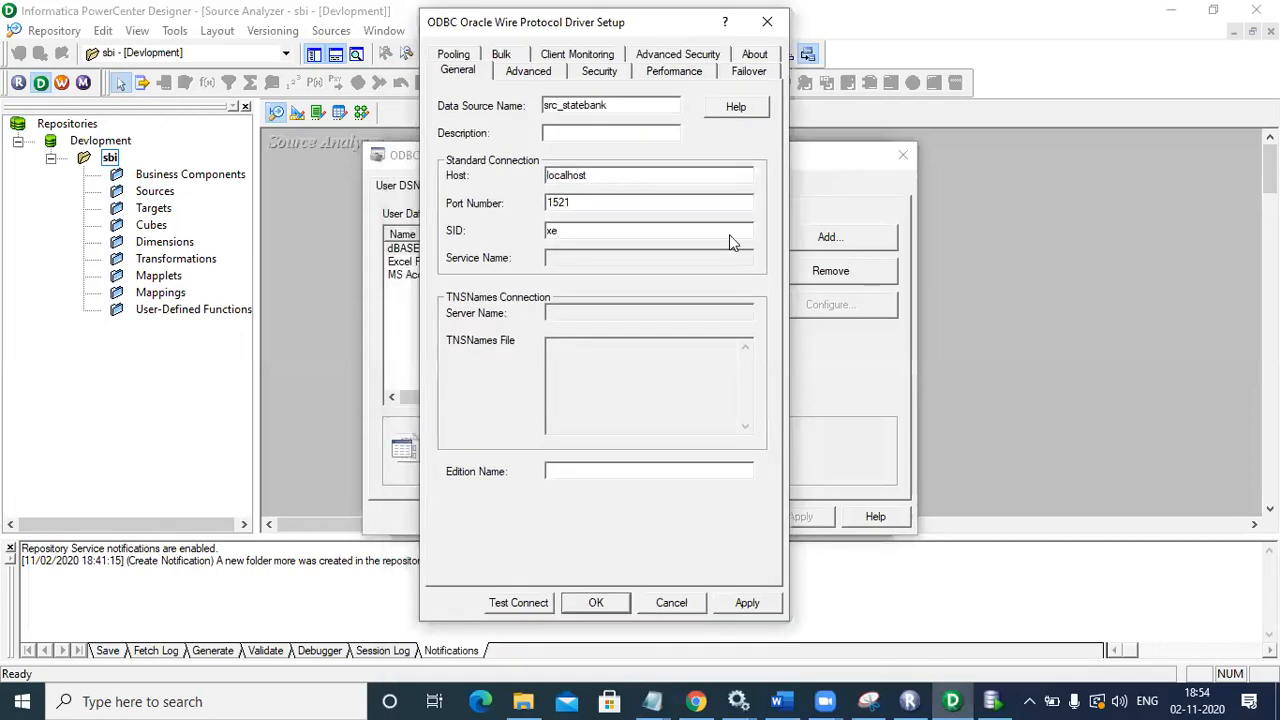
{"action": "left_click", "coordinate": [737, 605]}
{"action": "left_click", "coordinate": [595, 603]}
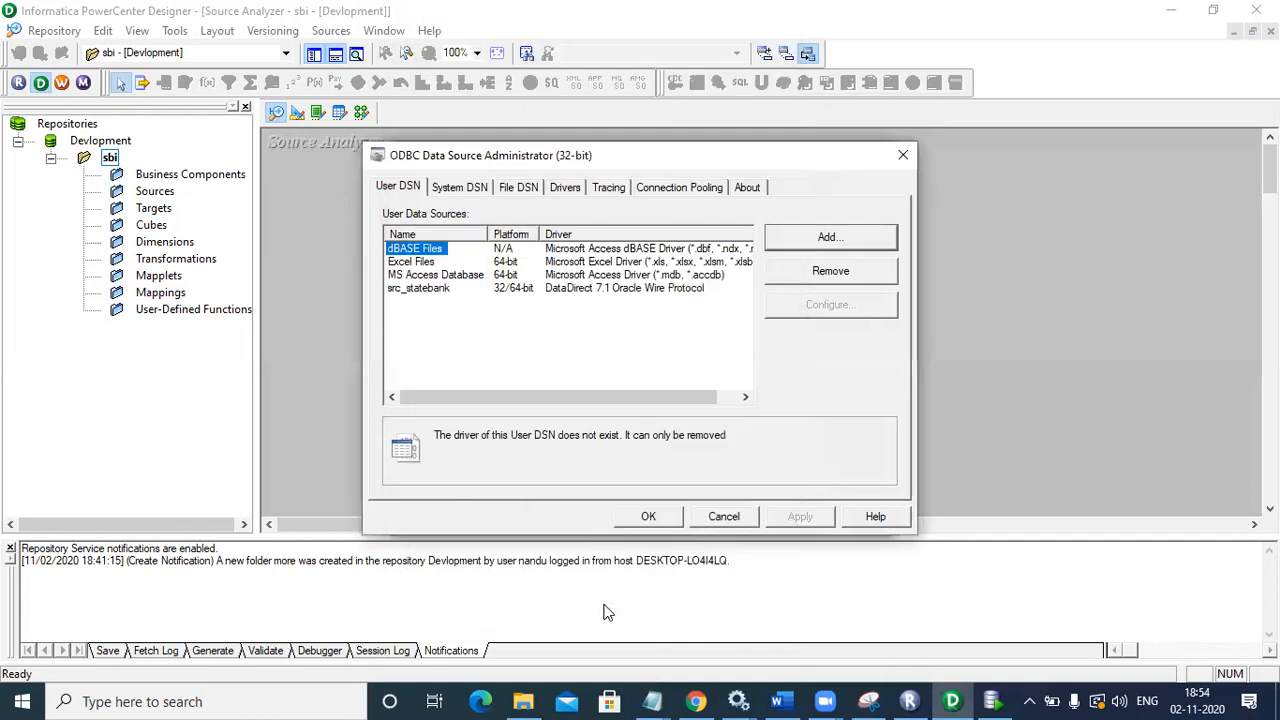
{"action": "left_click", "coordinate": [408, 298]}
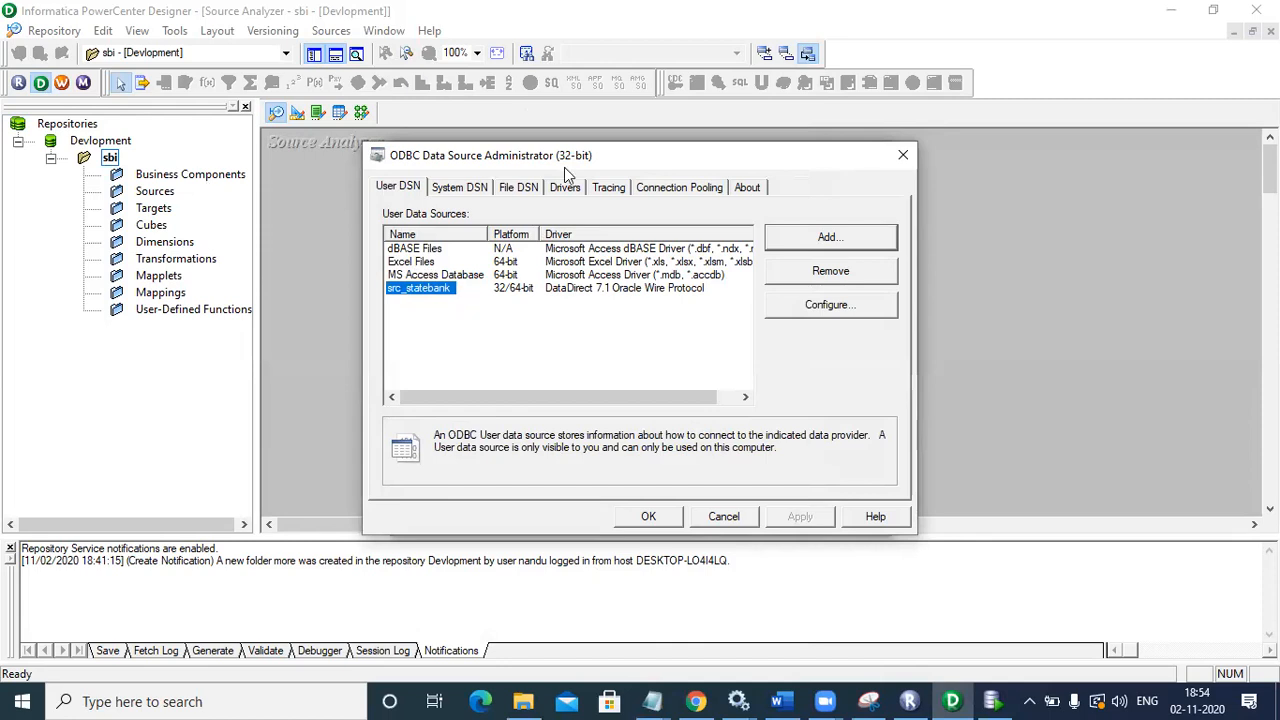
{"action": "left_click", "coordinate": [793, 236]}
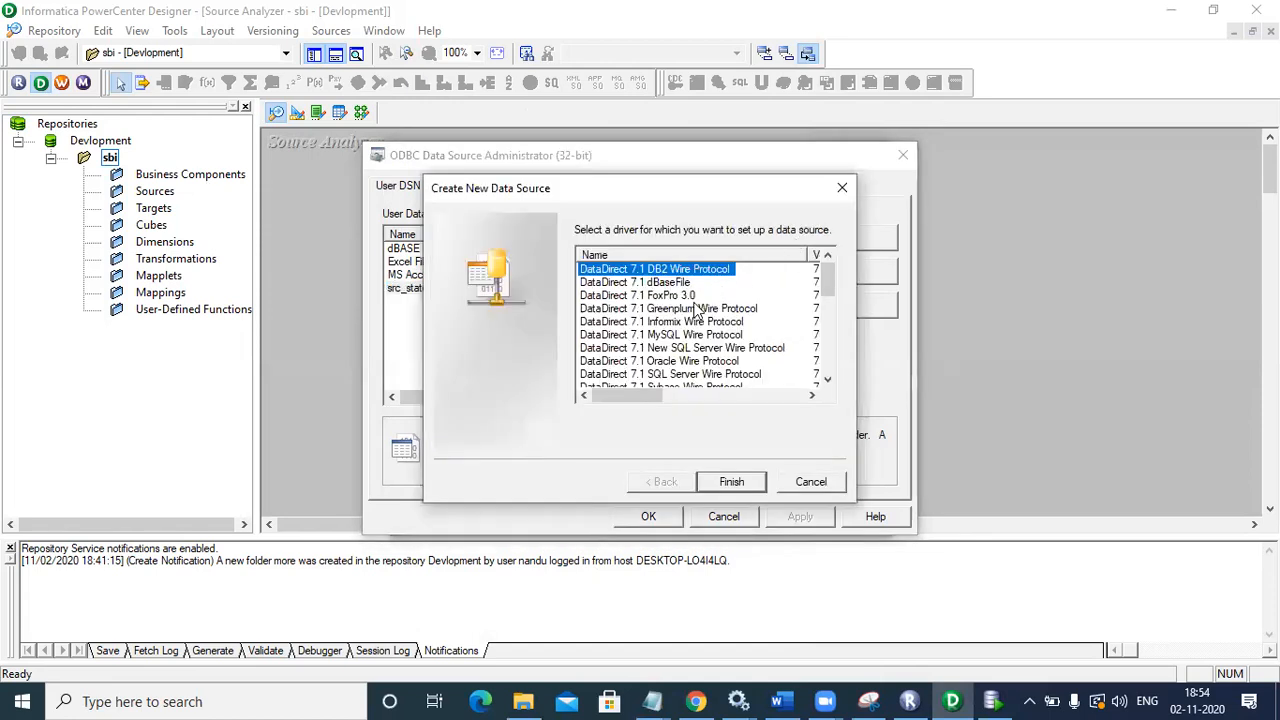
{"action": "left_click", "coordinate": [678, 362]}
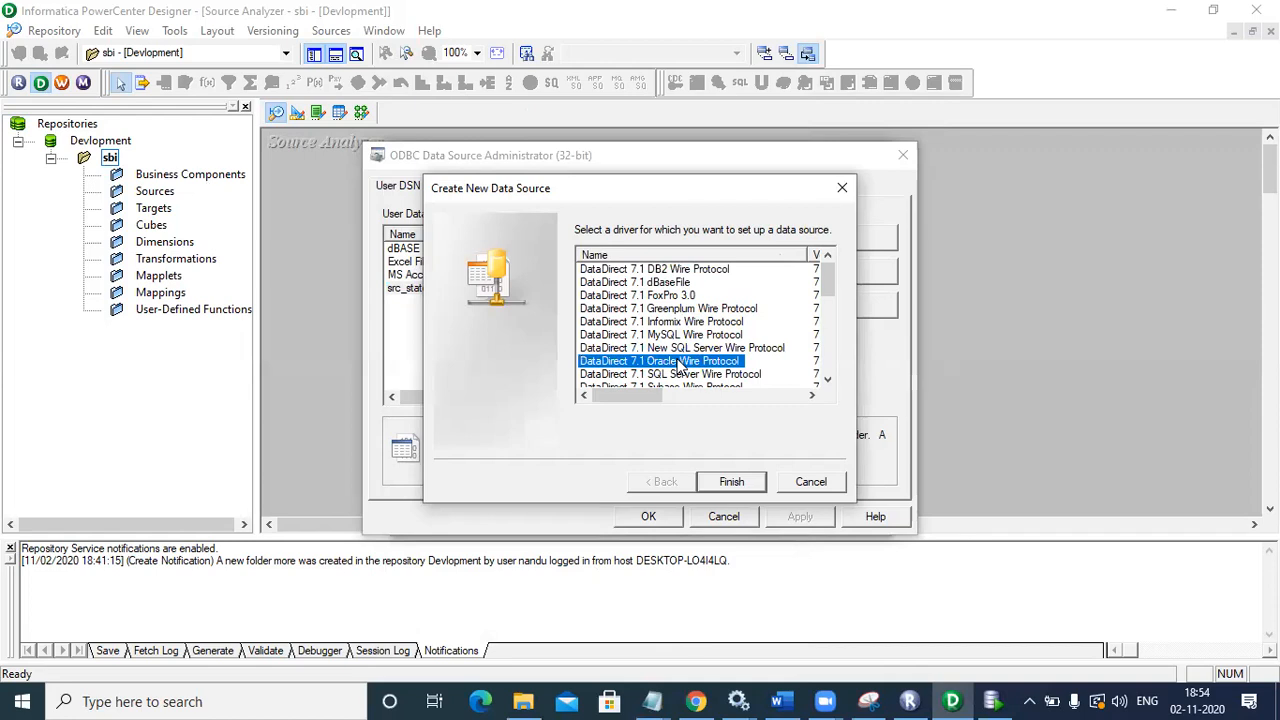
Step: Configure DSN tgt_staebank with host localhost, port 1521 and SID xe
{"action": "left_click", "coordinate": [731, 483]}
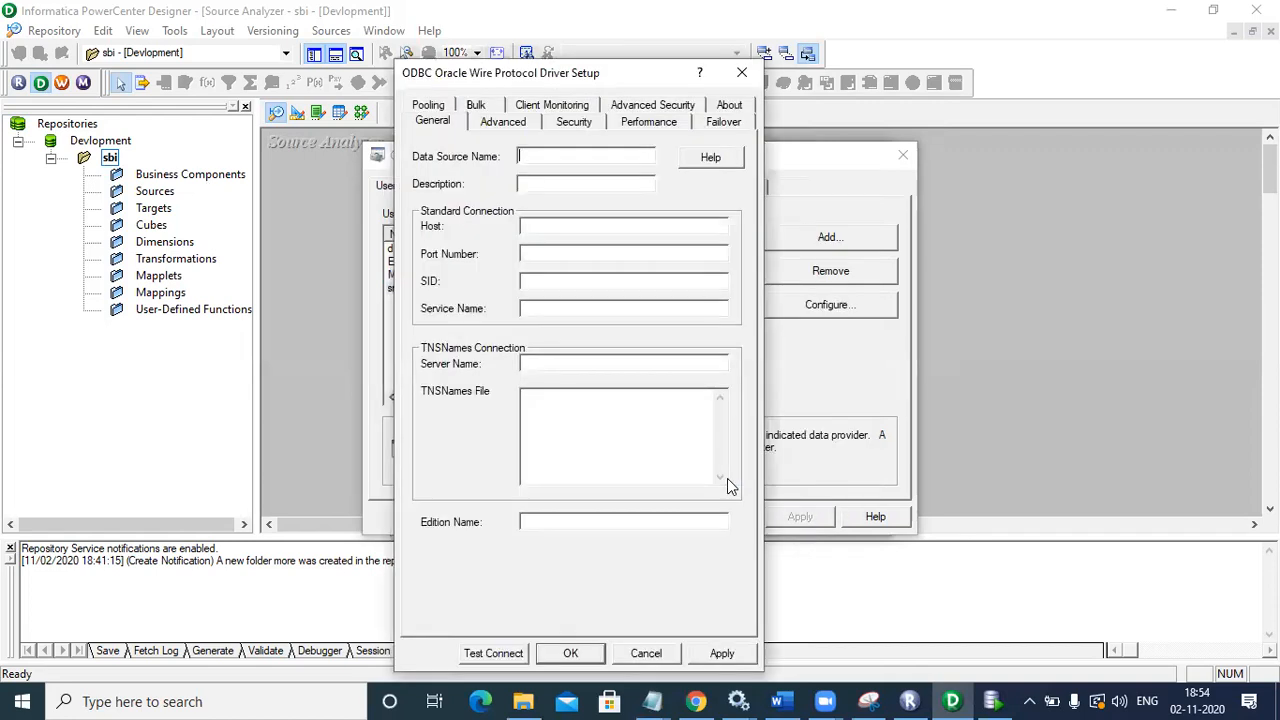
{"action": "left_click", "coordinate": [560, 152]}
{"action": "type", "text": "tgt_staebank"}
{"action": "left_click", "coordinate": [543, 228]}
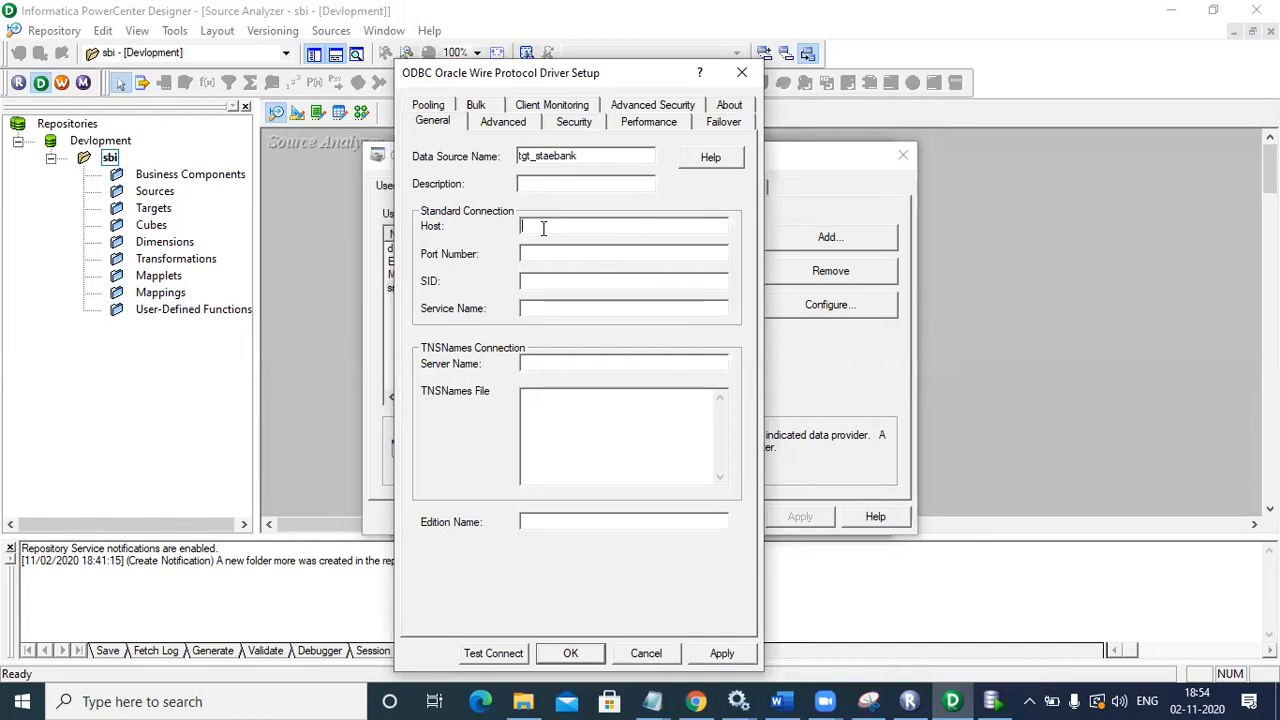
{"action": "type", "text": "locak"}
{"action": "key", "text": "BackSpace"}
{"action": "type", "text": "lhod"}
{"action": "key", "text": "BackSpace"}
{"action": "type", "text": "st"}
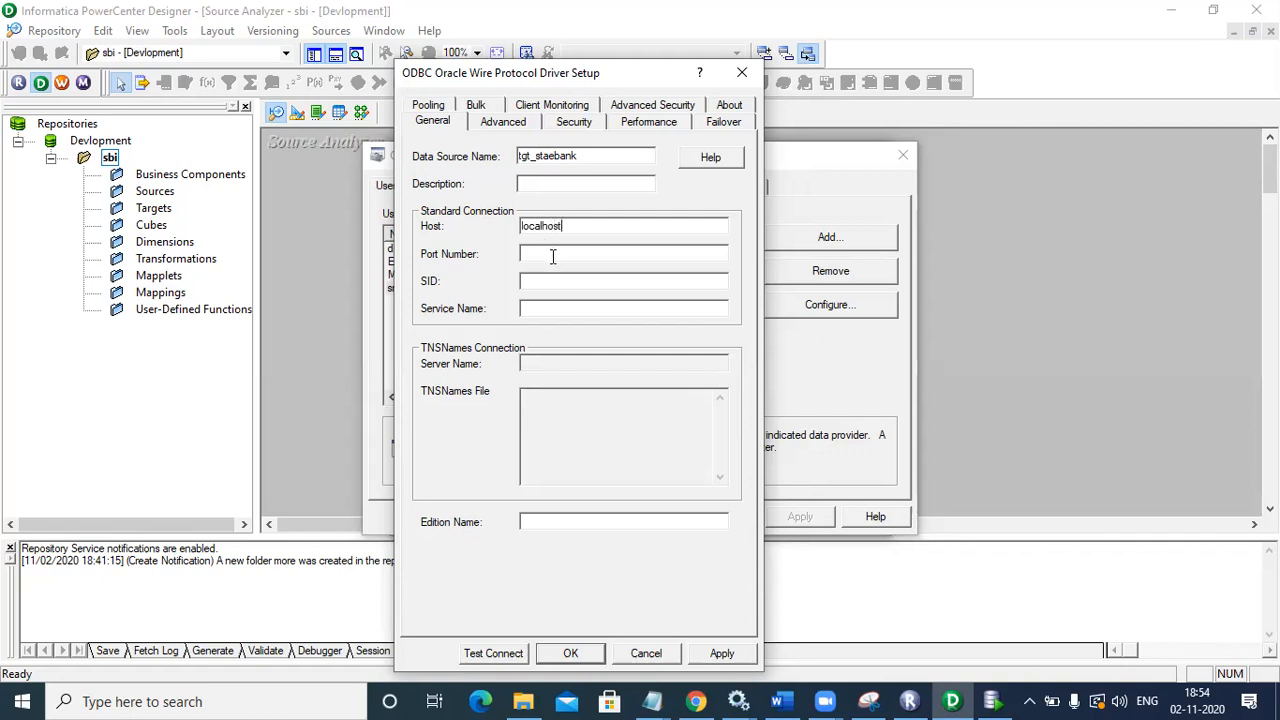
{"action": "type", "text": "1521"}
{"action": "left_click", "coordinate": [557, 281]}
{"action": "type", "text": "xe"}
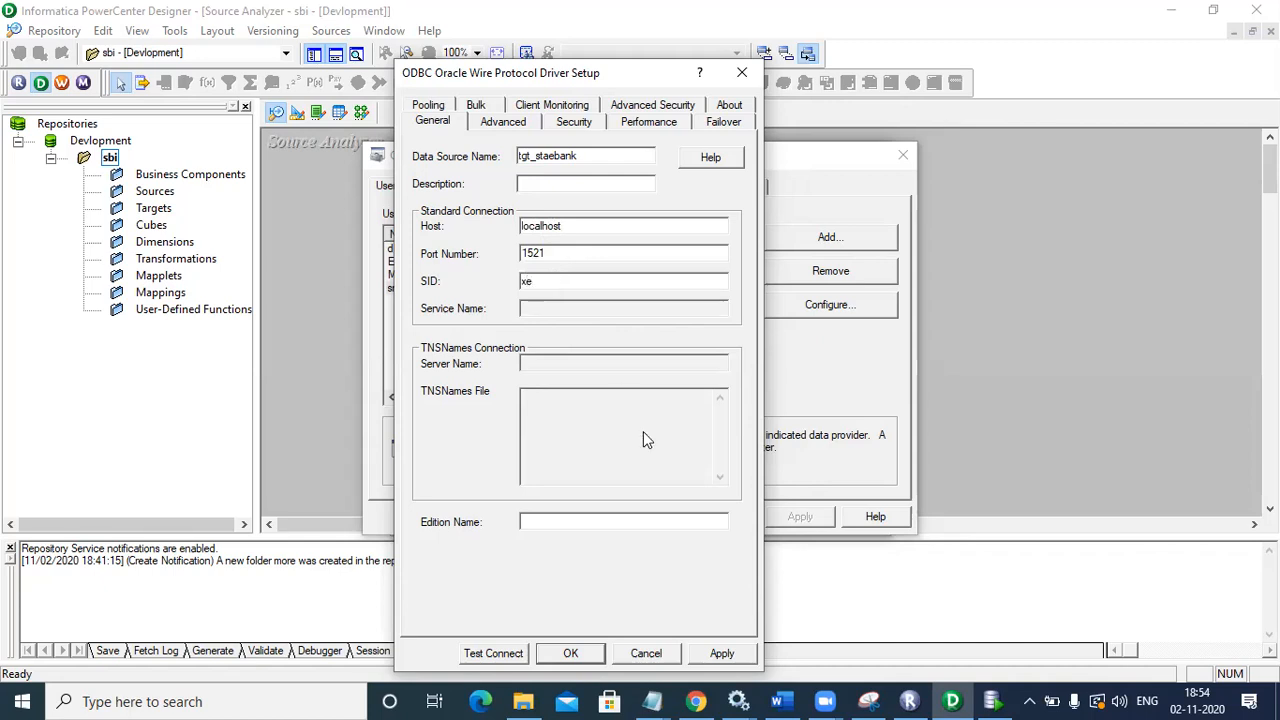
Step: Save tgt_staebank, check both DSNs, and close the ODBC Administrator and Import Tables dialogs
{"action": "left_click", "coordinate": [729, 649]}
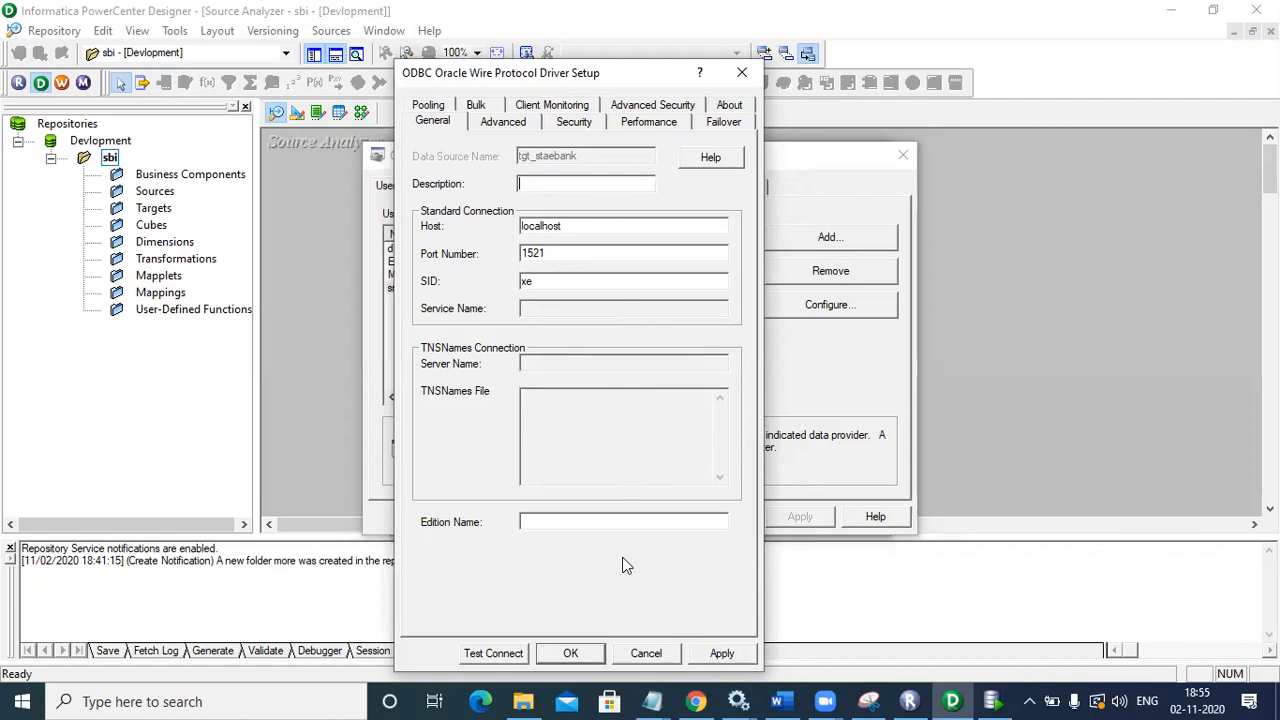
{"action": "left_click", "coordinate": [586, 651]}
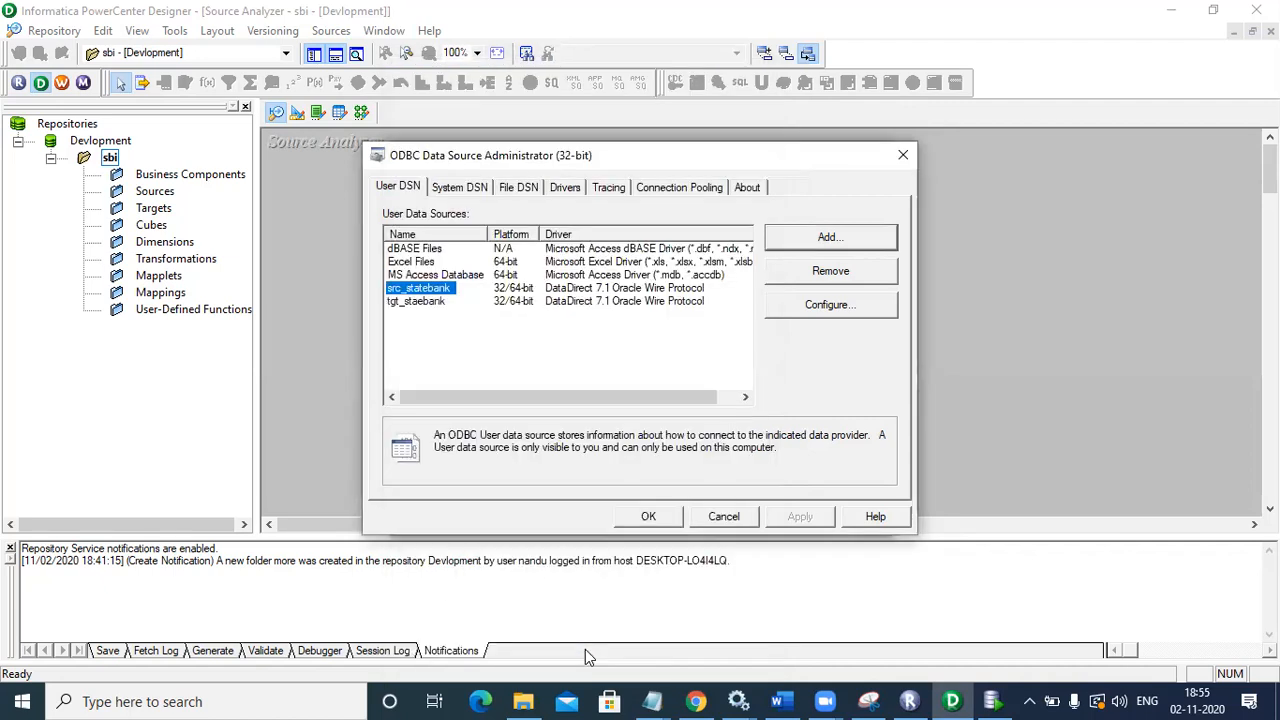
{"action": "left_click", "coordinate": [422, 302]}
{"action": "left_click", "coordinate": [422, 275]}
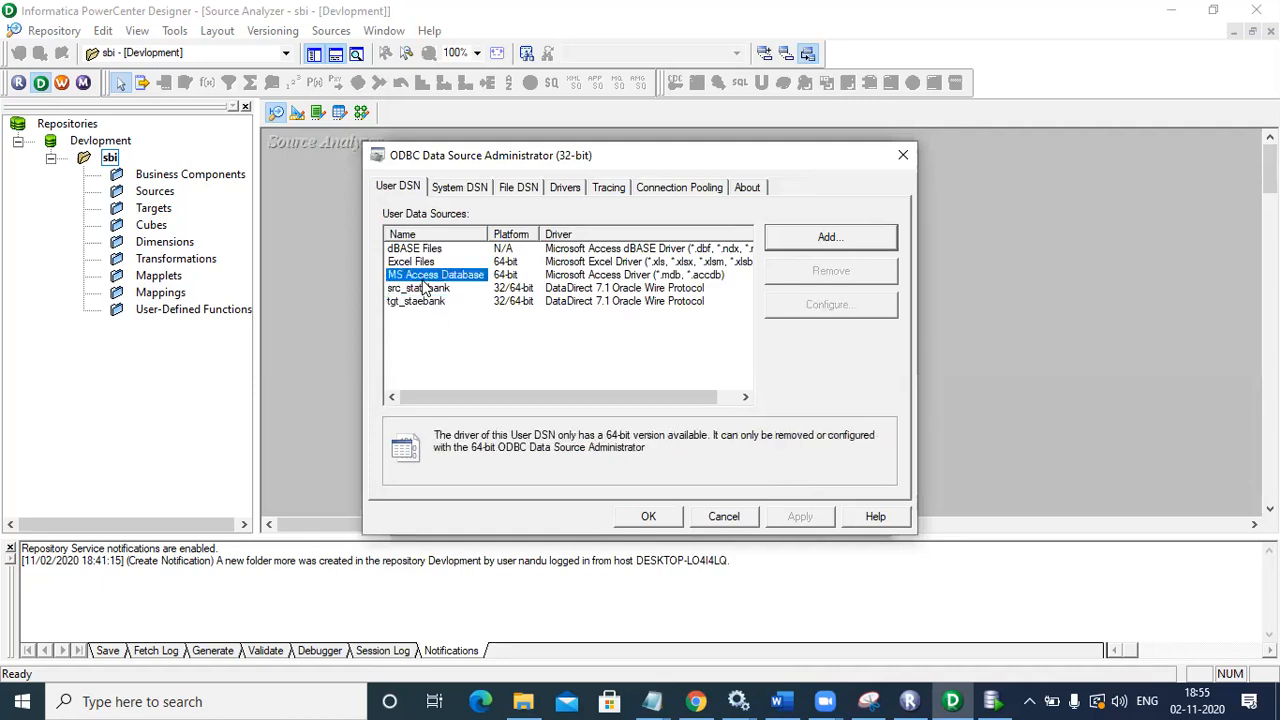
{"action": "left_click", "coordinate": [421, 290]}
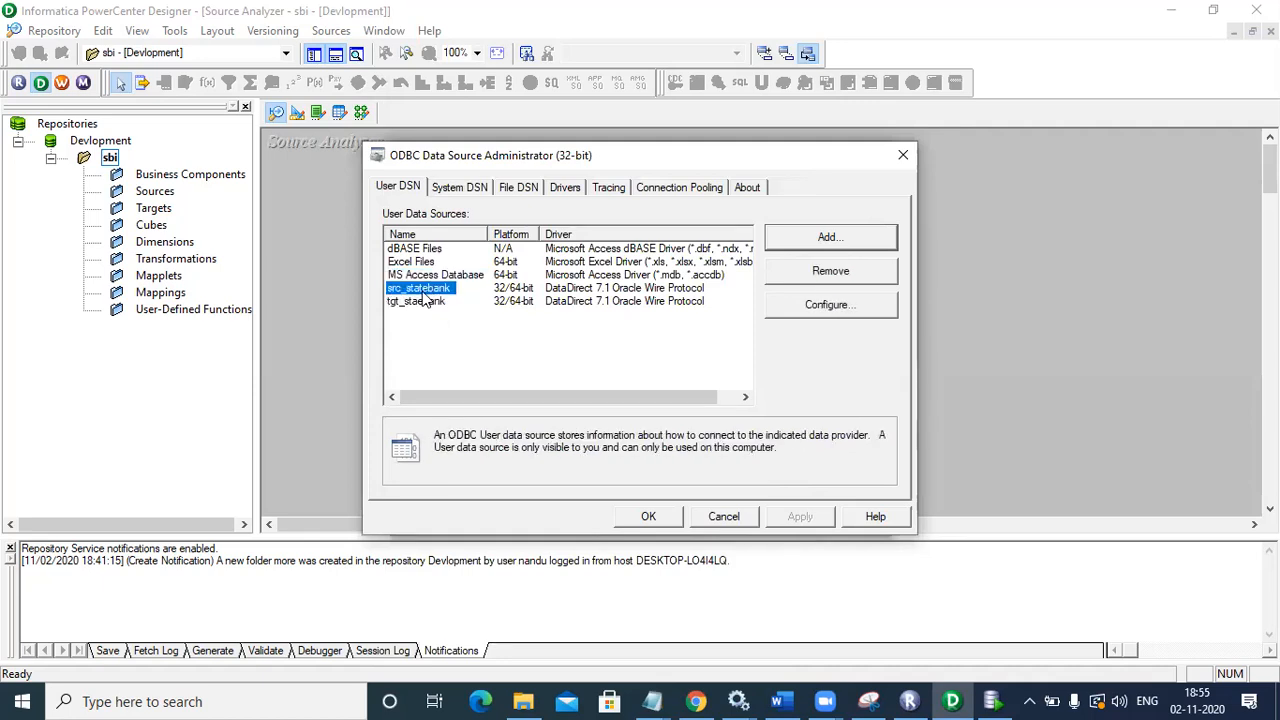
{"action": "left_click", "coordinate": [423, 302]}
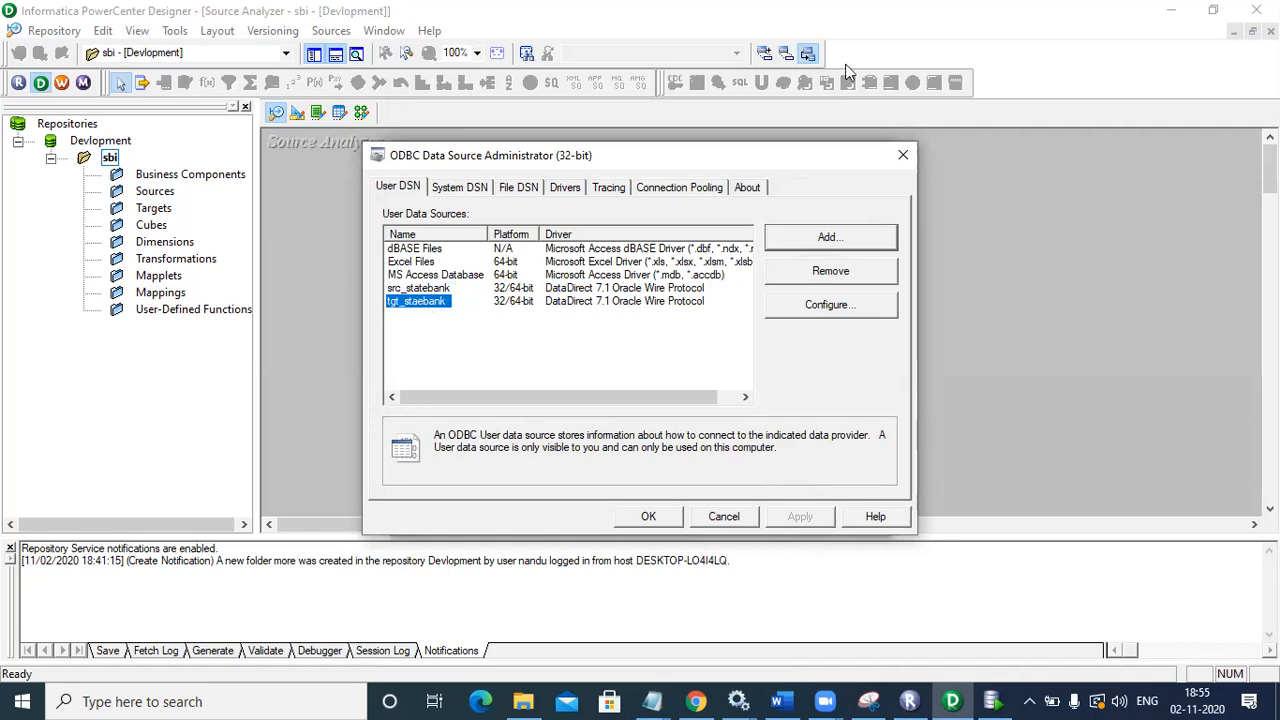
{"action": "left_click", "coordinate": [890, 146]}
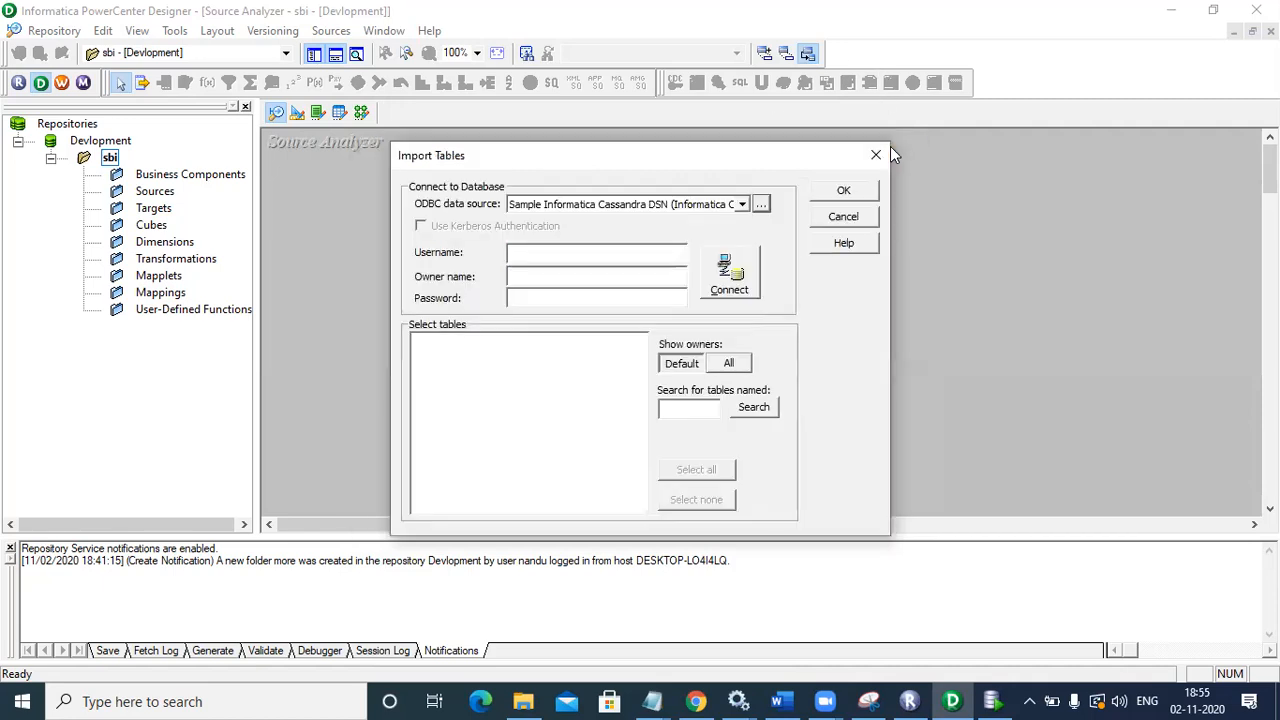
{"action": "left_click", "coordinate": [876, 156]}
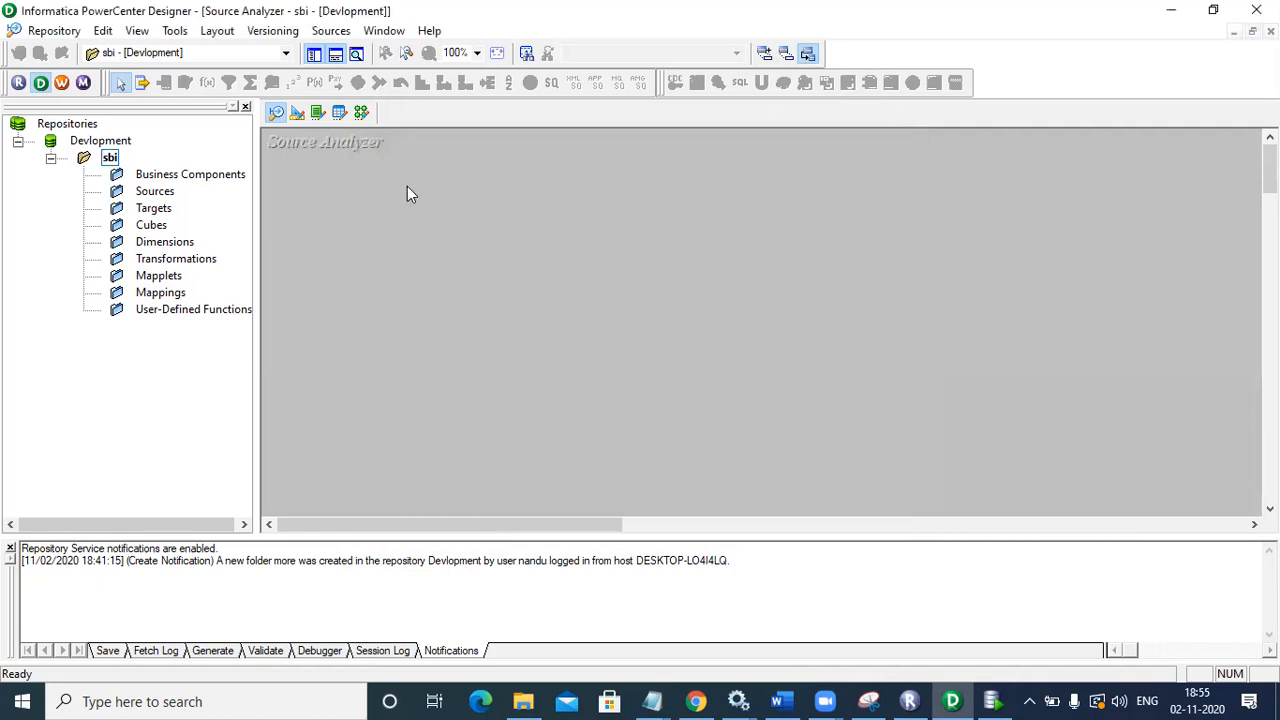
Step: Start Import from Database and pick src_statebank as the ODBC data source
{"action": "left_click", "coordinate": [333, 33]}
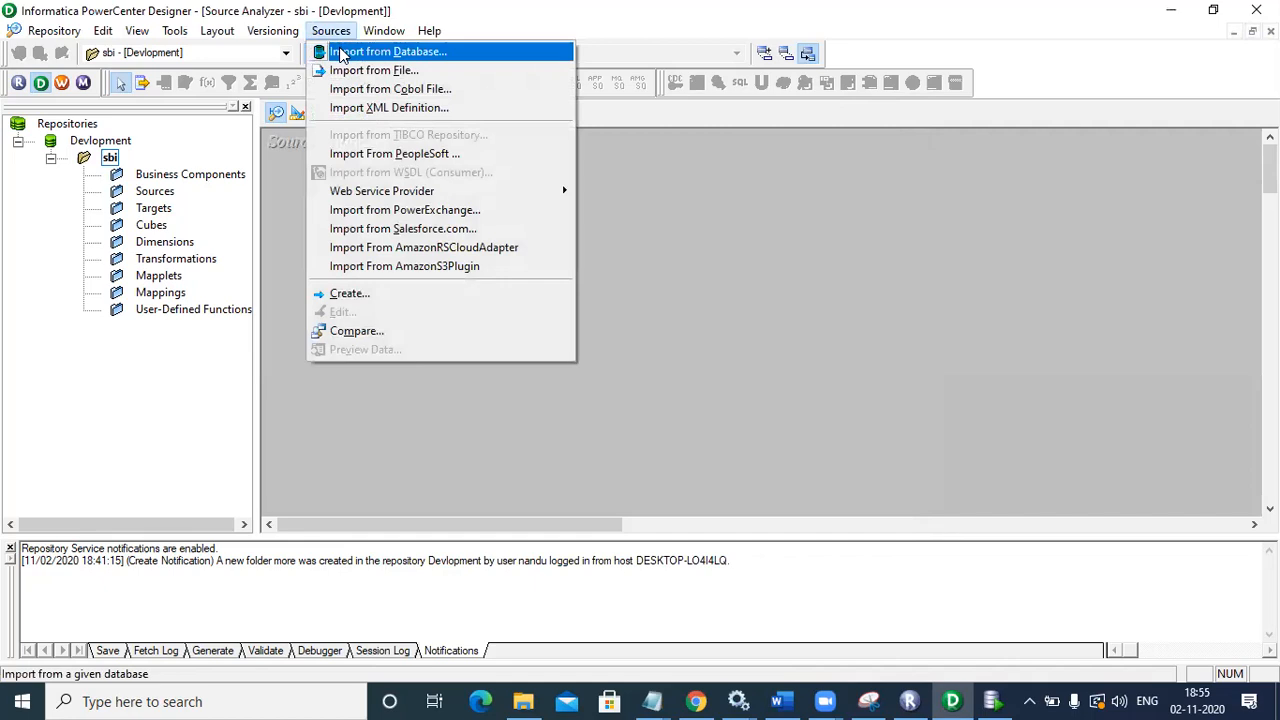
{"action": "left_click", "coordinate": [341, 55]}
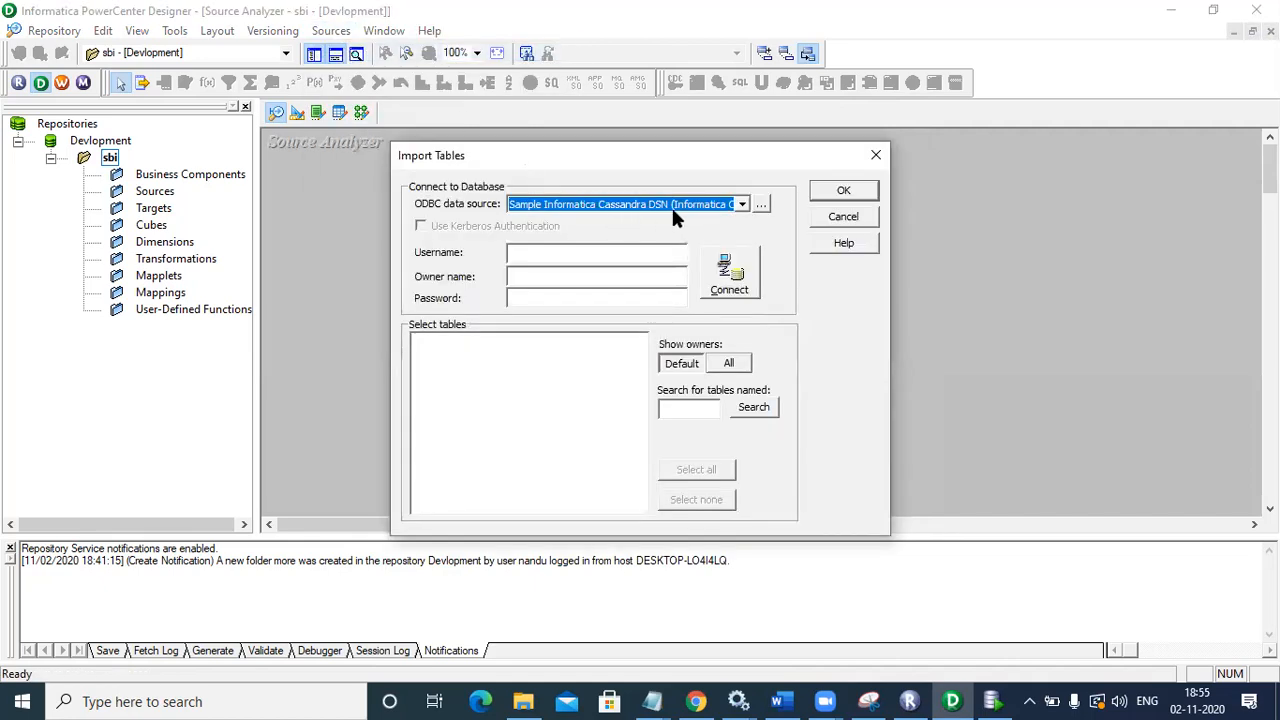
{"action": "left_click", "coordinate": [740, 205]}
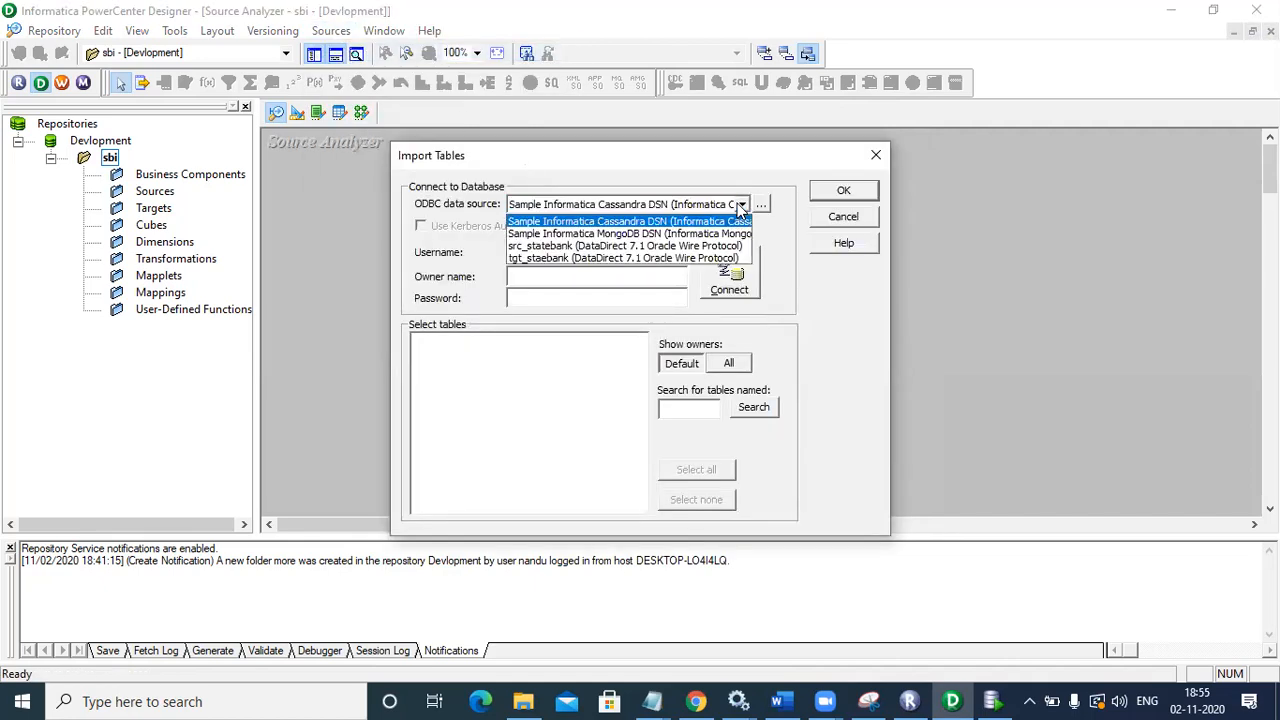
{"action": "left_click", "coordinate": [698, 246]}
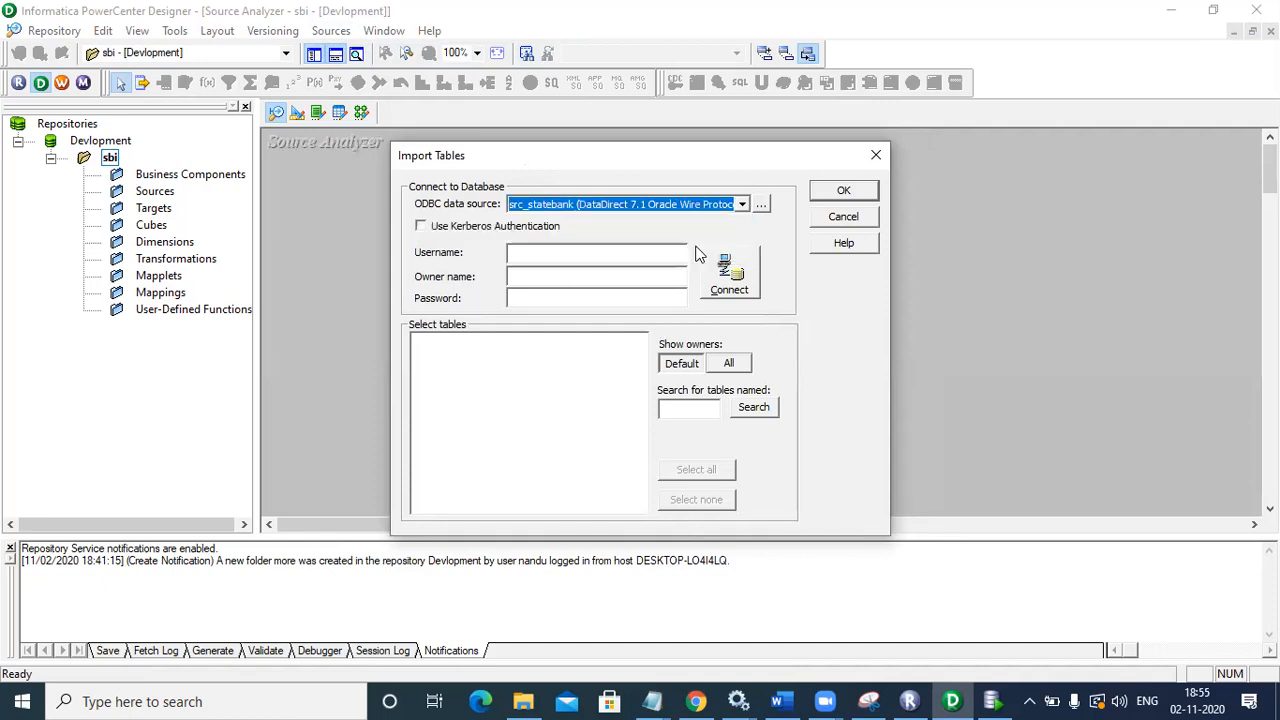
Step: Connect with the source schema's username and password and expand the schema
{"action": "left_click", "coordinate": [607, 258]}
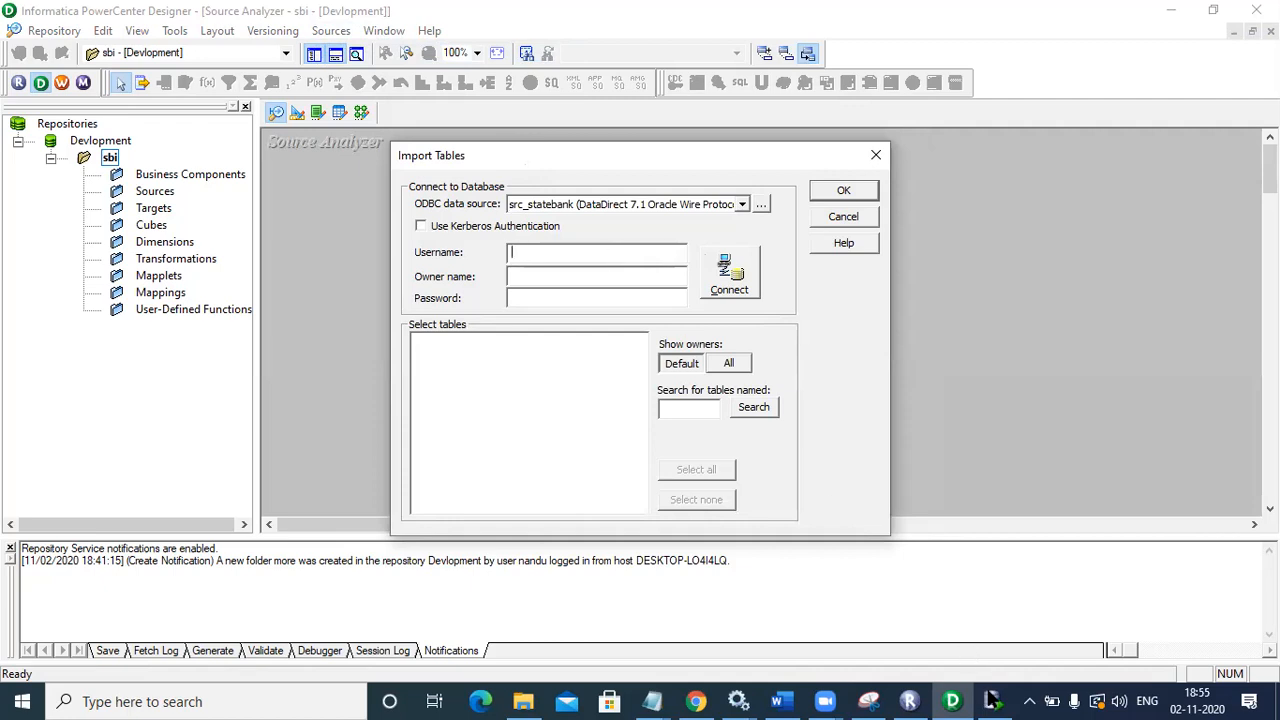
{"action": "left_click", "coordinate": [988, 700]}
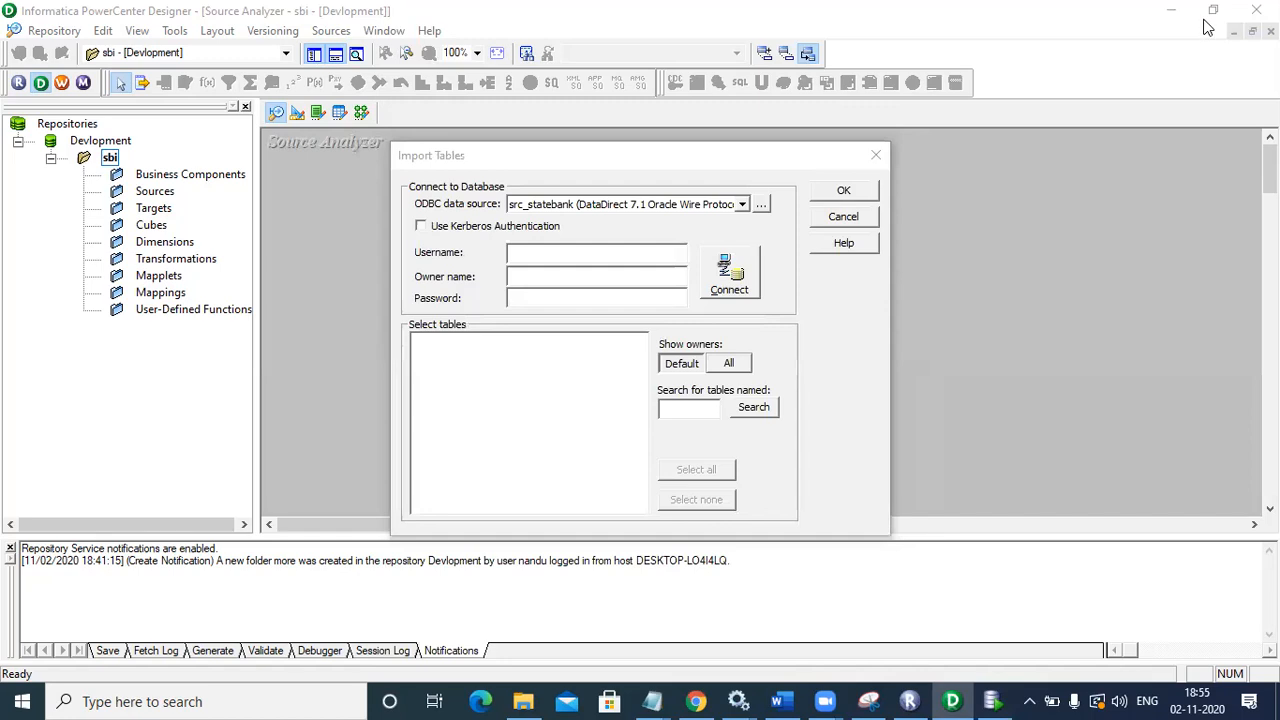
{"action": "left_click", "coordinate": [1162, 20]}
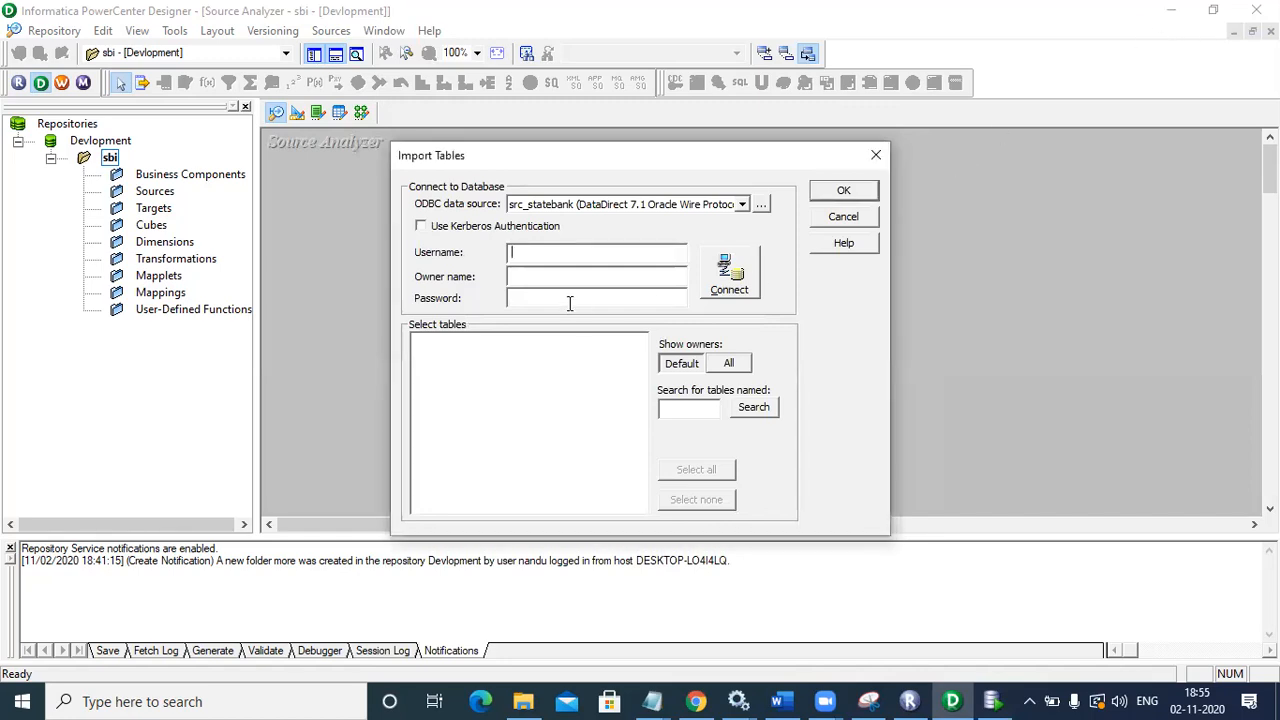
{"action": "type", "text": "sourec"}
{"action": "left_click", "coordinate": [530, 274]}
{"action": "left_click", "coordinate": [530, 295]}
{"action": "type", "text": "******"}
{"action": "left_click", "coordinate": [733, 268]}
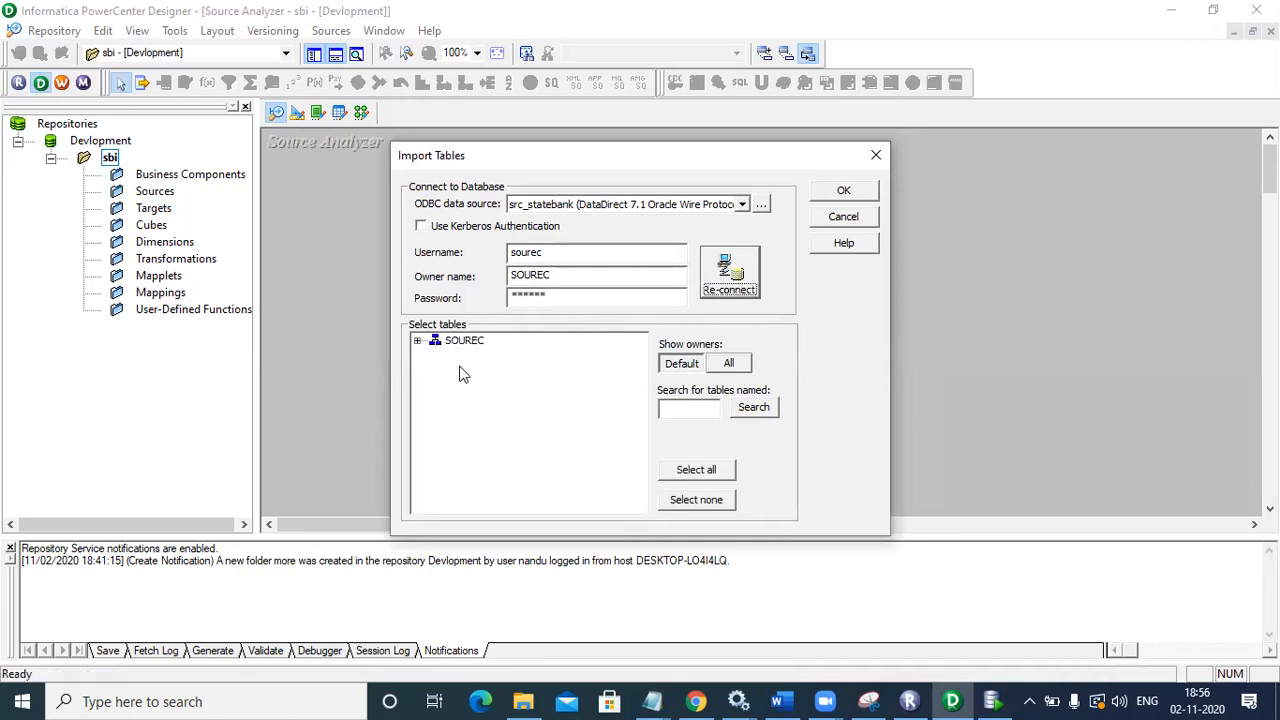
{"action": "left_click", "coordinate": [418, 342]}
Step: Pick the SBI table under TABLES; the first import attempt warns nothing was selected
{"action": "left_click", "coordinate": [435, 356]}
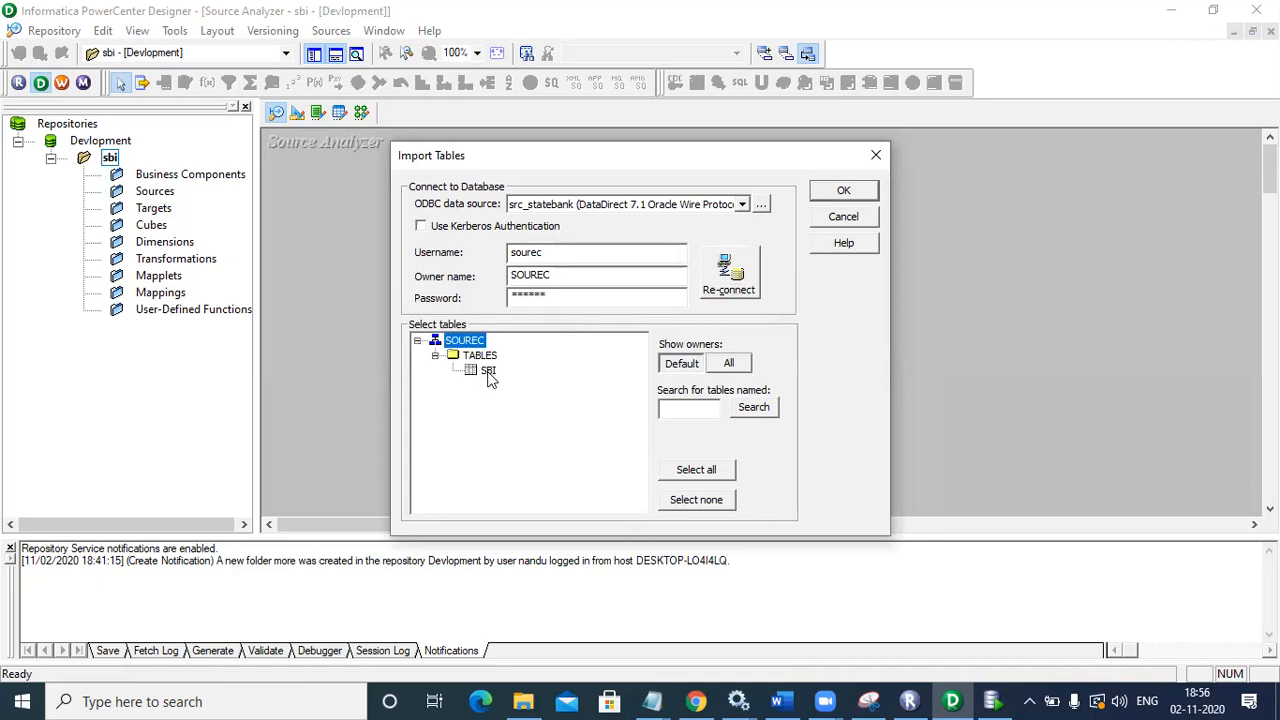
{"action": "left_click", "coordinate": [488, 371]}
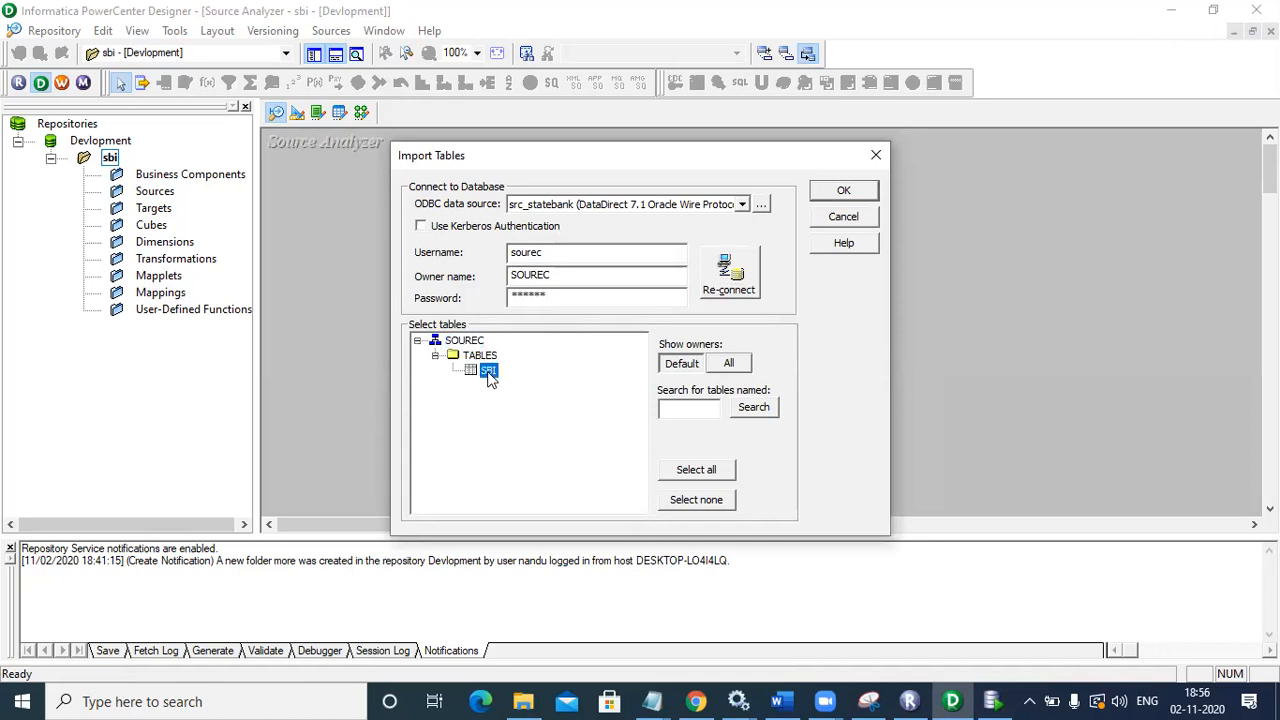
{"action": "left_click", "coordinate": [736, 280]}
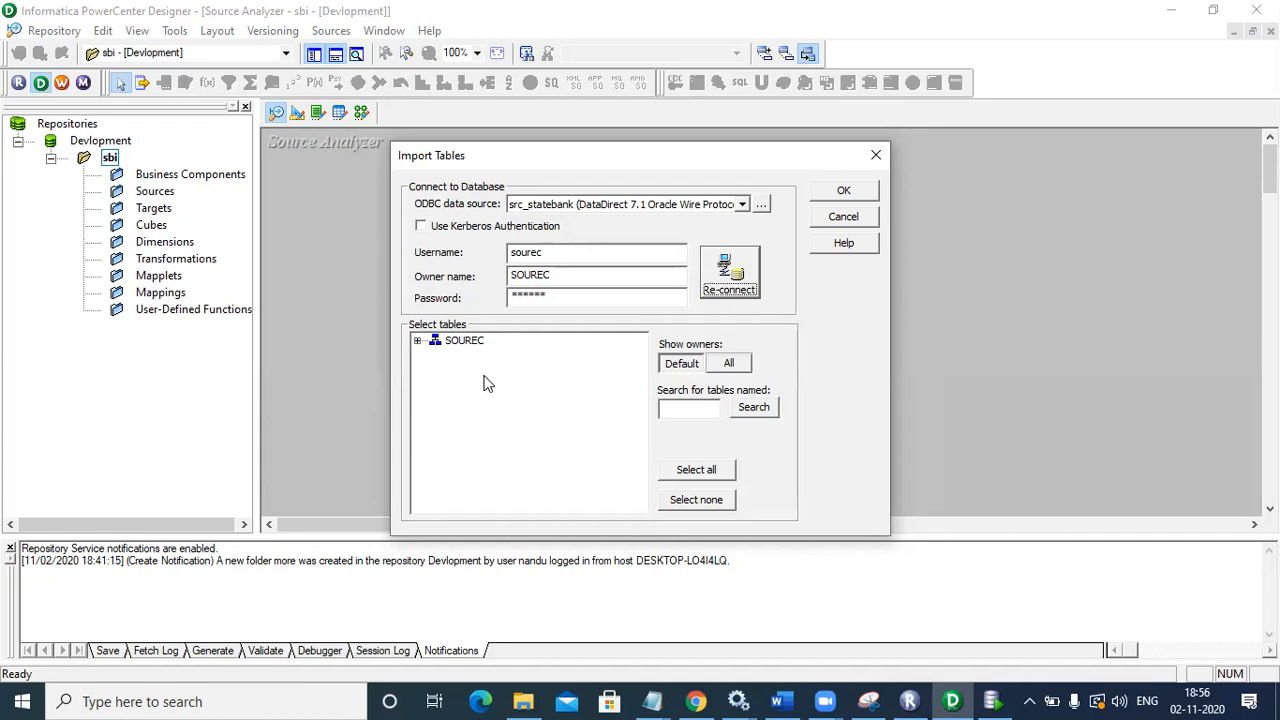
{"action": "left_click", "coordinate": [419, 341]}
{"action": "left_click", "coordinate": [435, 356]}
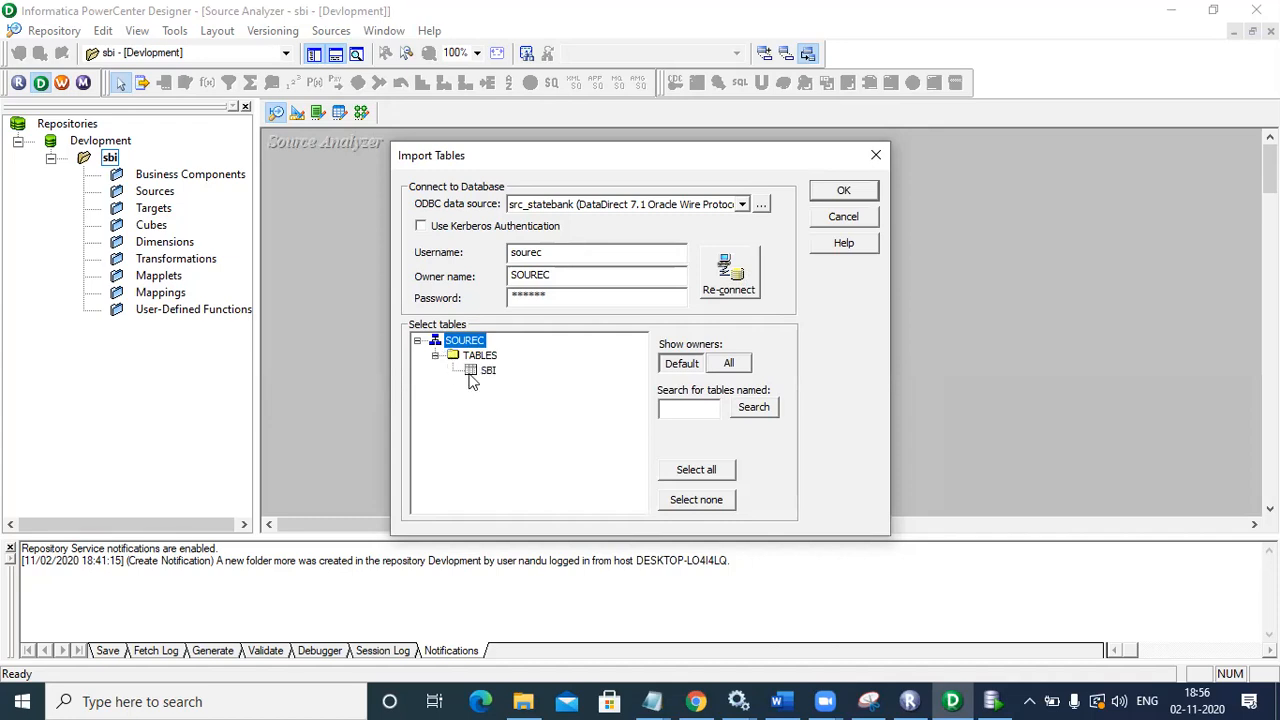
{"action": "left_click", "coordinate": [485, 373]}
{"action": "left_click", "coordinate": [729, 260]}
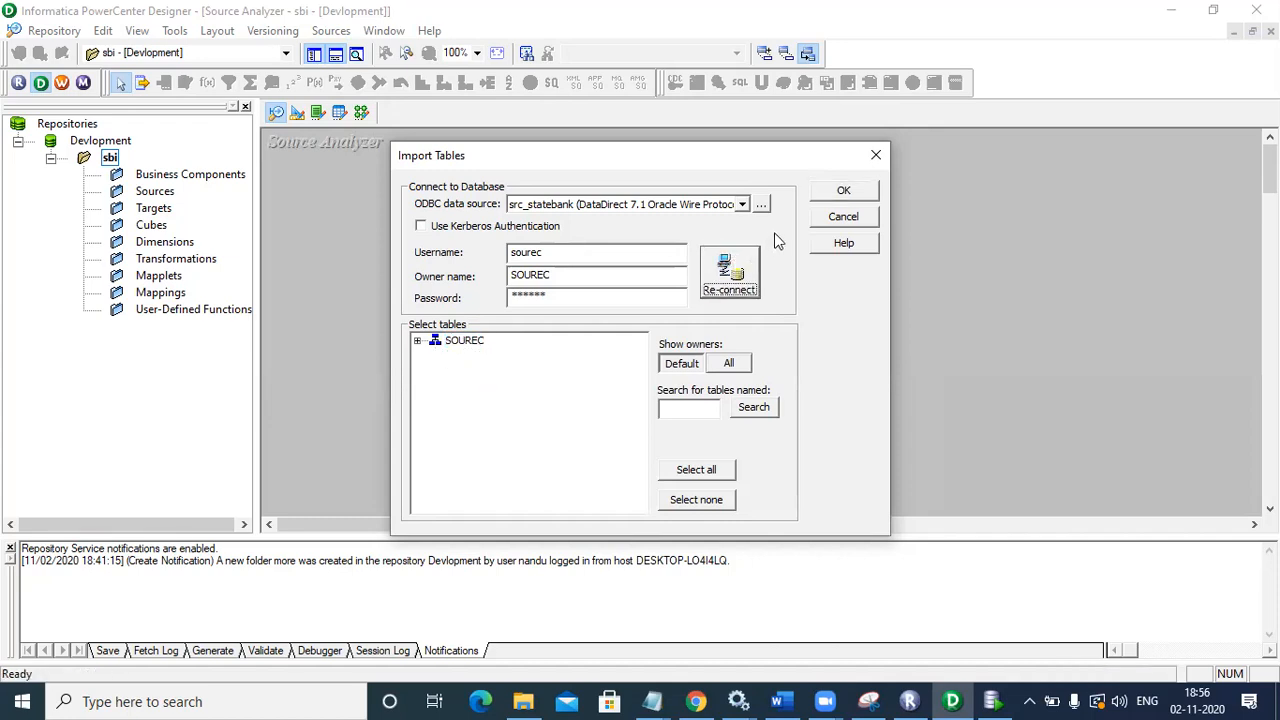
{"action": "left_click", "coordinate": [838, 191]}
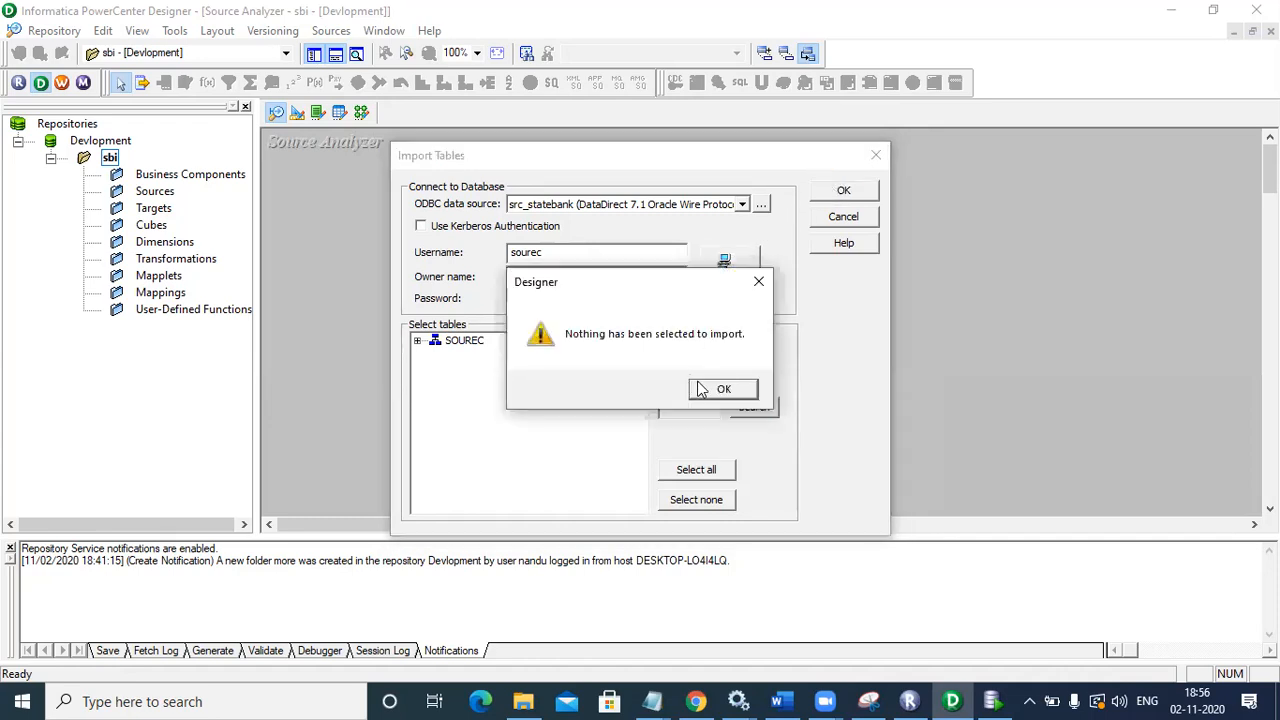
{"action": "left_click", "coordinate": [701, 389]}
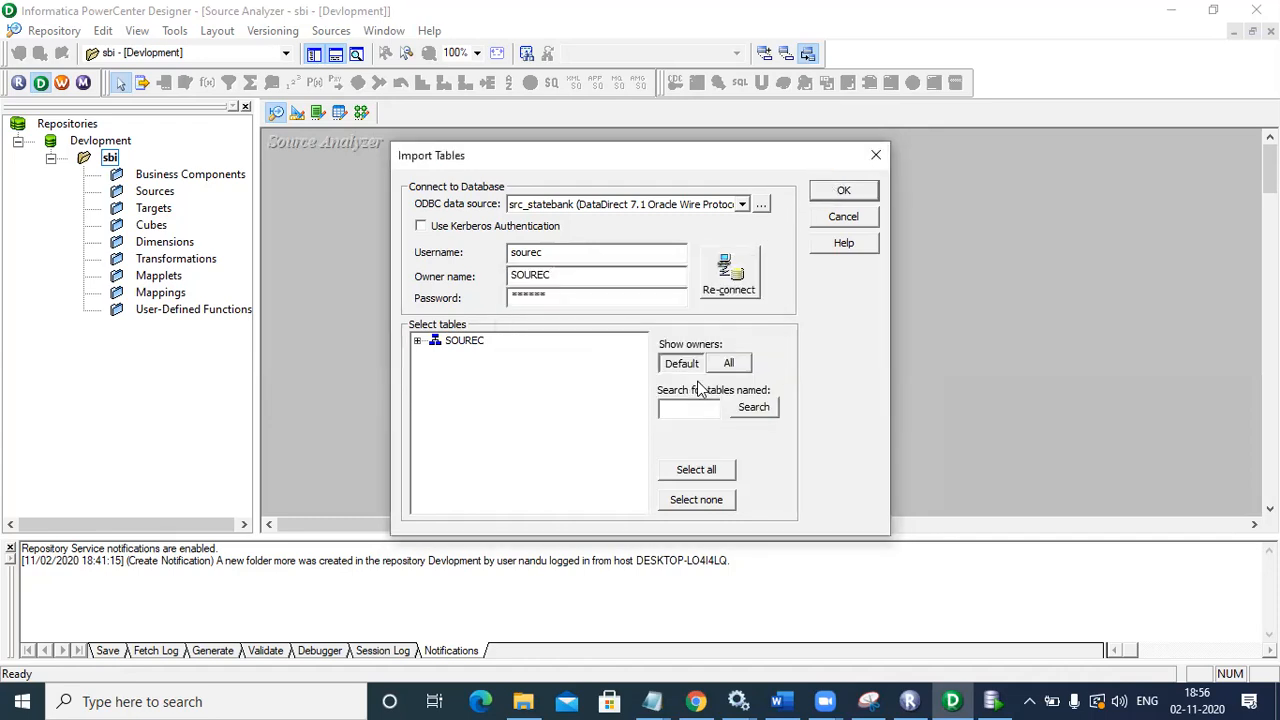
Step: Re-expand TABLES, tick SBI and import its source definition
{"action": "left_click", "coordinate": [418, 342]}
{"action": "left_click", "coordinate": [435, 357]}
{"action": "left_click", "coordinate": [478, 371]}
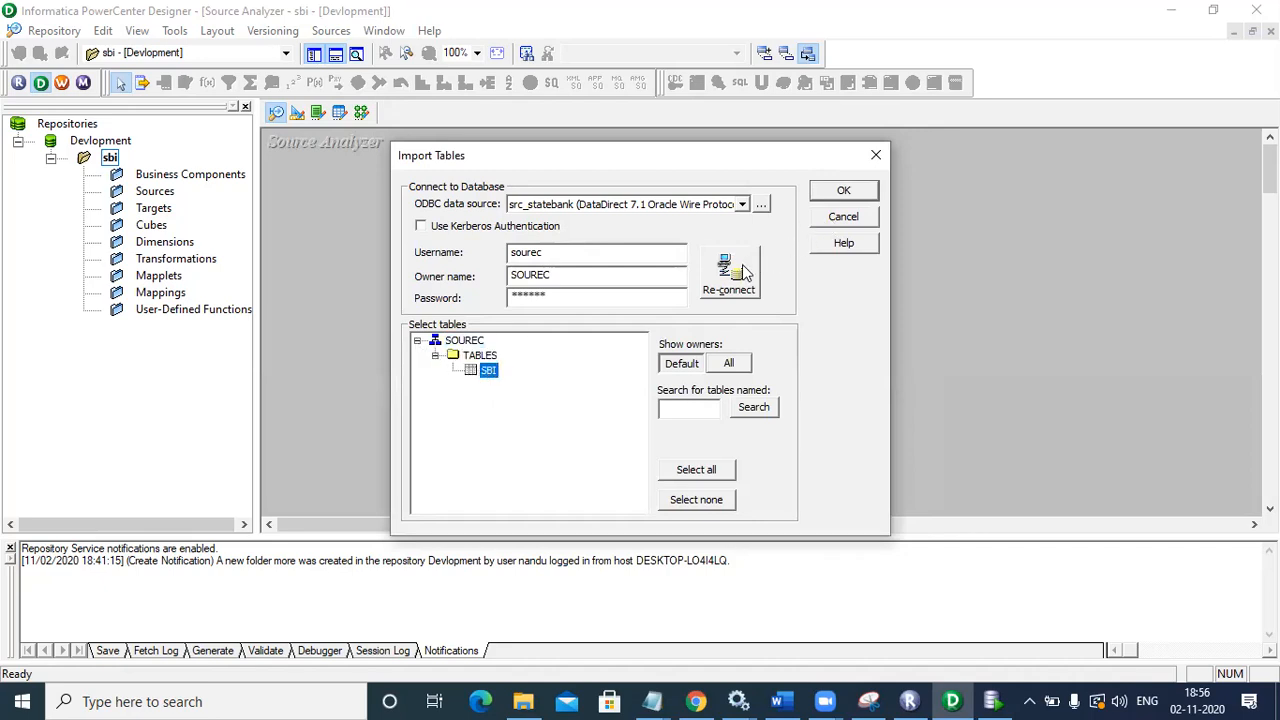
{"action": "left_click", "coordinate": [838, 190]}
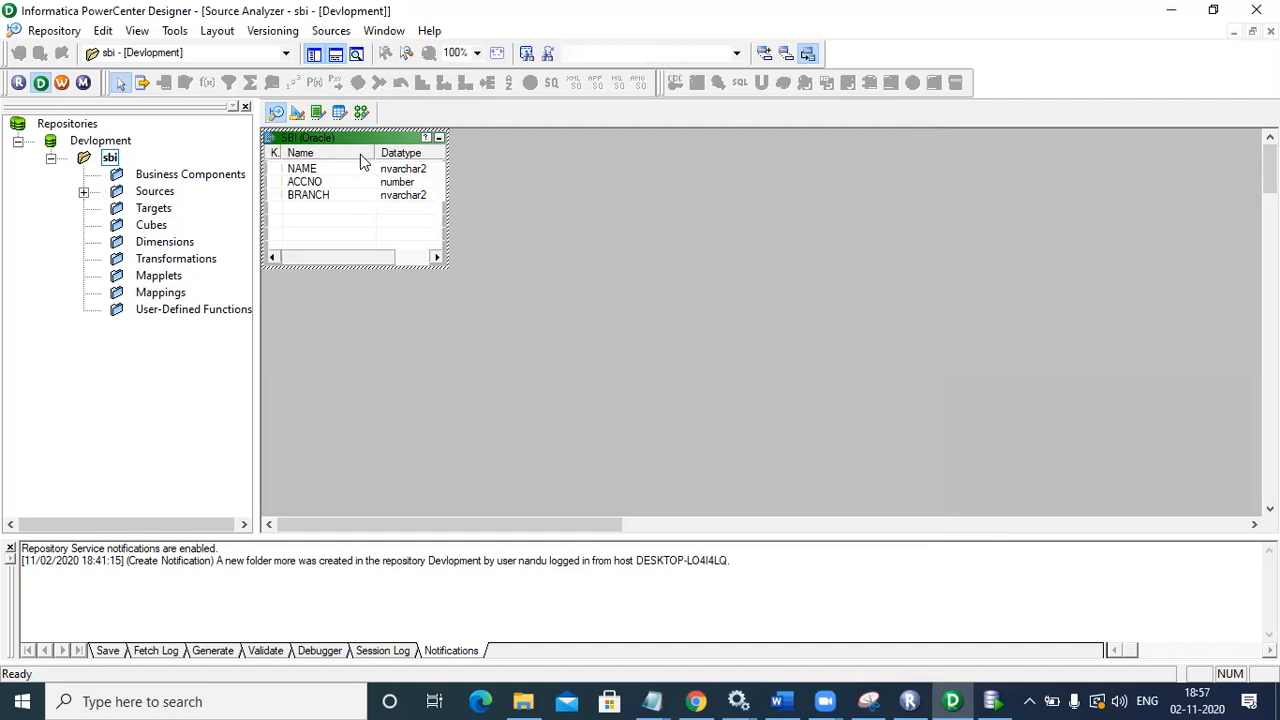
Step: Reposition SBI, save with Ctrl+S, and expand Sources > src_statebank in the Navigator
{"action": "left_click_drag", "start_coordinate": [357, 142], "coordinate": [375, 176]}
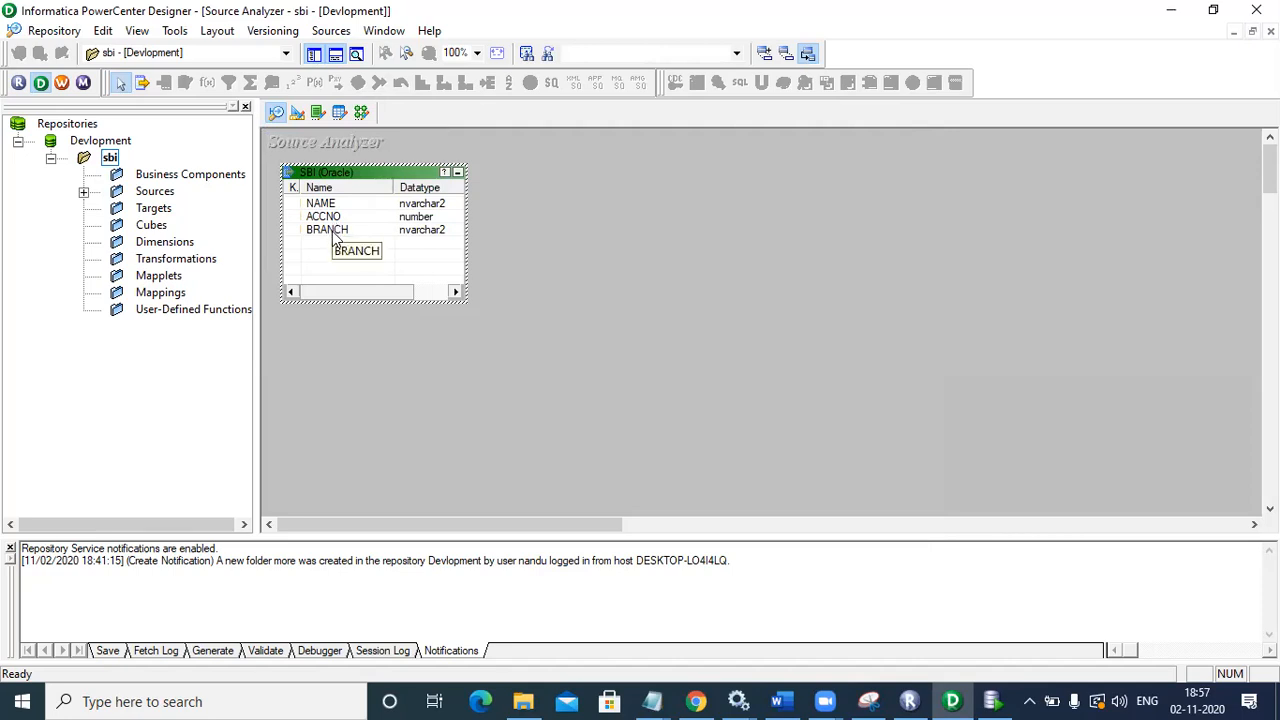
{"action": "left_click", "coordinate": [572, 268]}
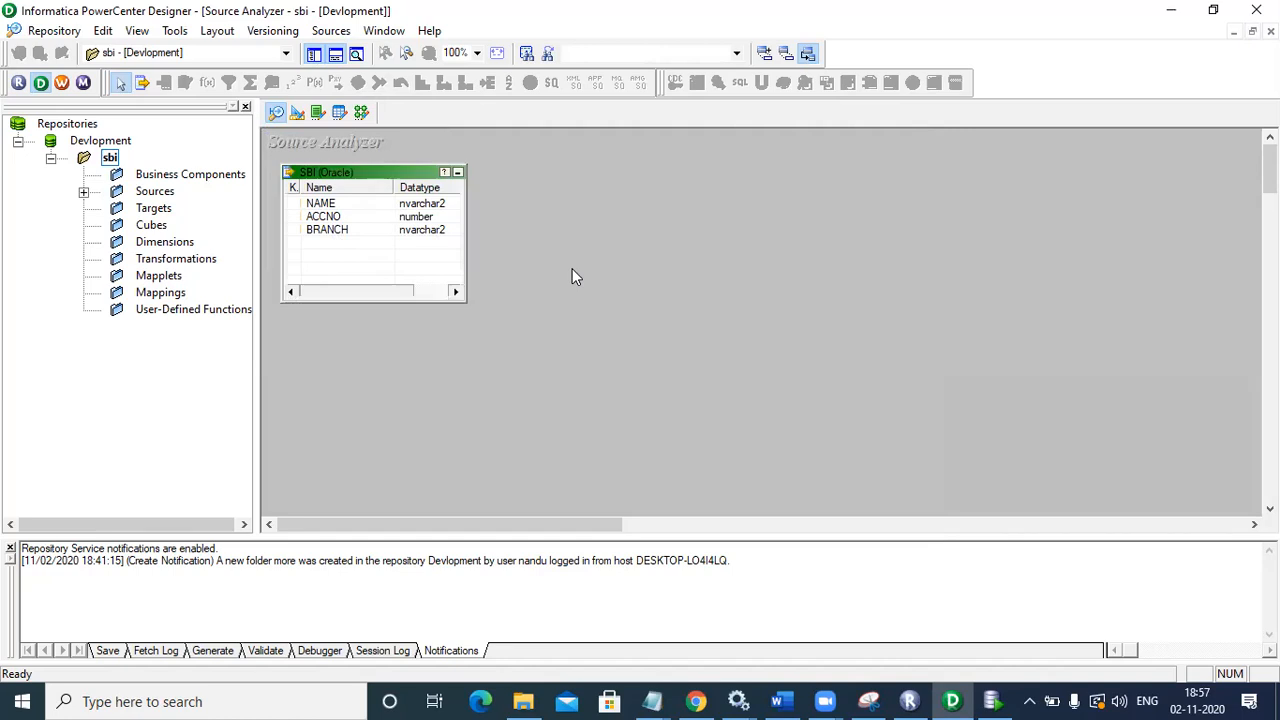
{"action": "key", "text": "ctrl+s"}
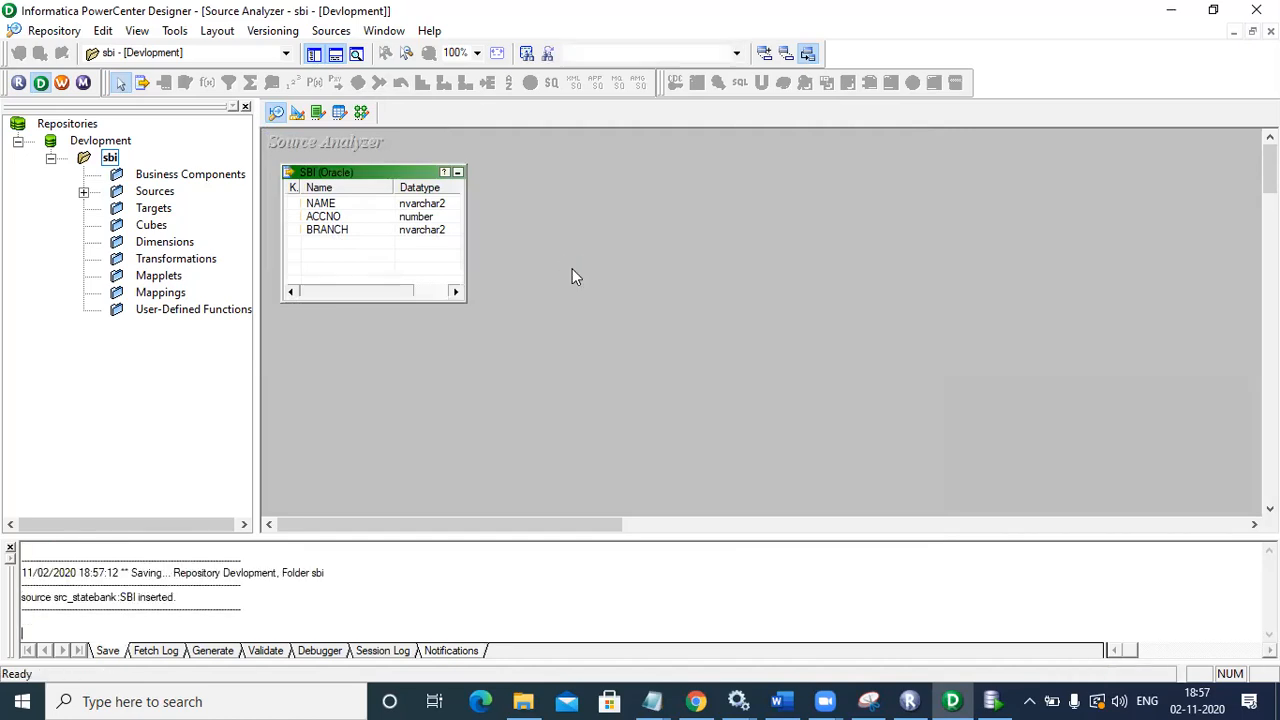
{"action": "left_click", "coordinate": [84, 191]}
{"action": "left_click", "coordinate": [117, 209]}
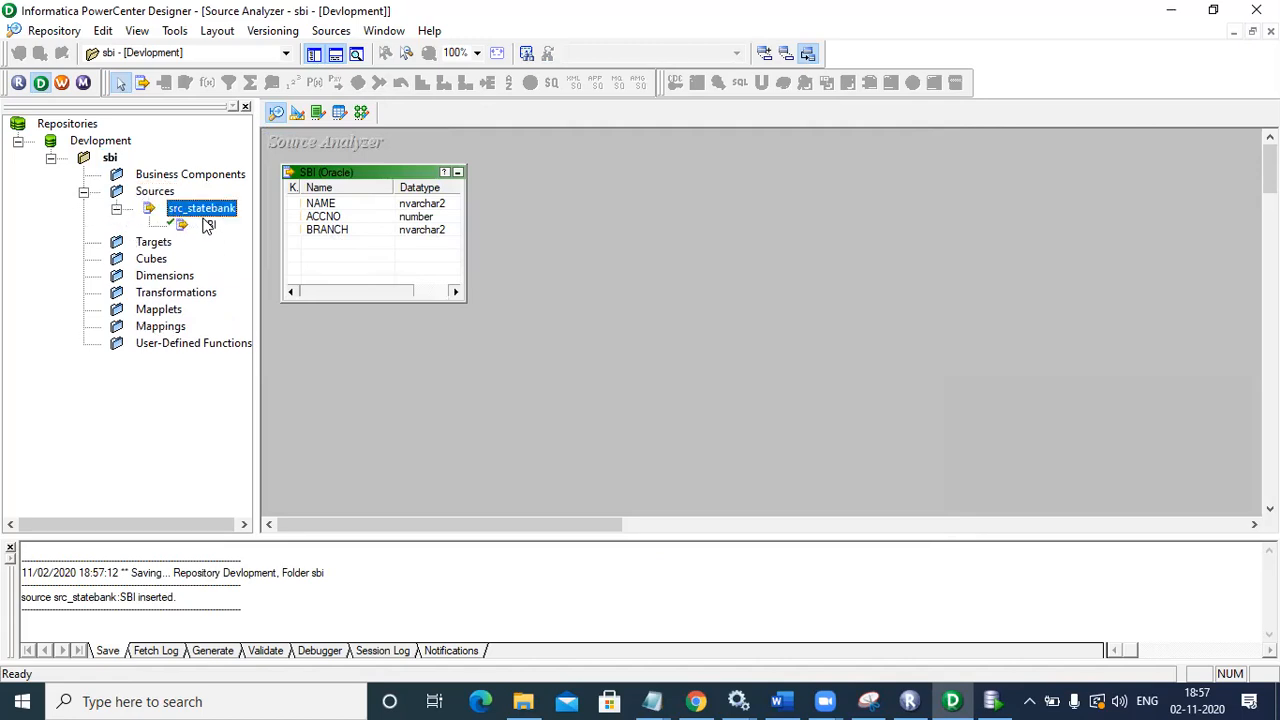
Step: In Target Designer, start a database import from the tgt_staebank source with the database username and password
{"action": "left_click", "coordinate": [298, 111]}
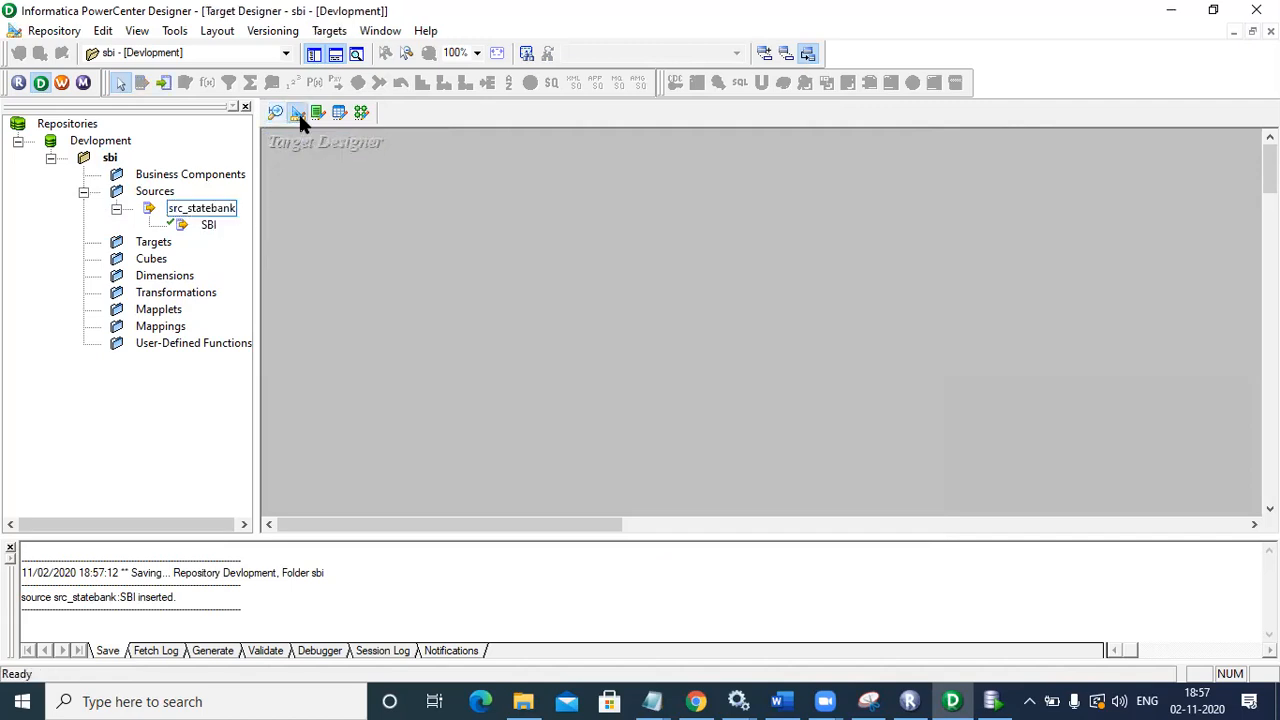
{"action": "left_click", "coordinate": [327, 31]}
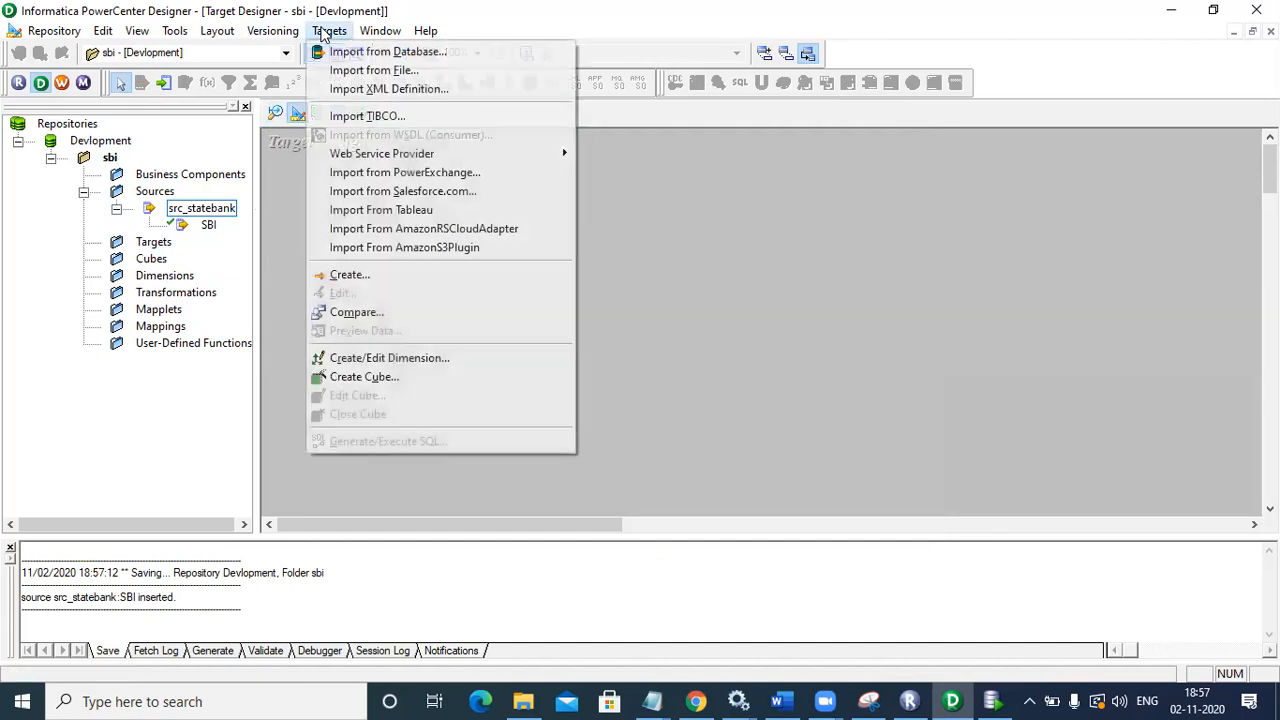
{"action": "left_click", "coordinate": [340, 53]}
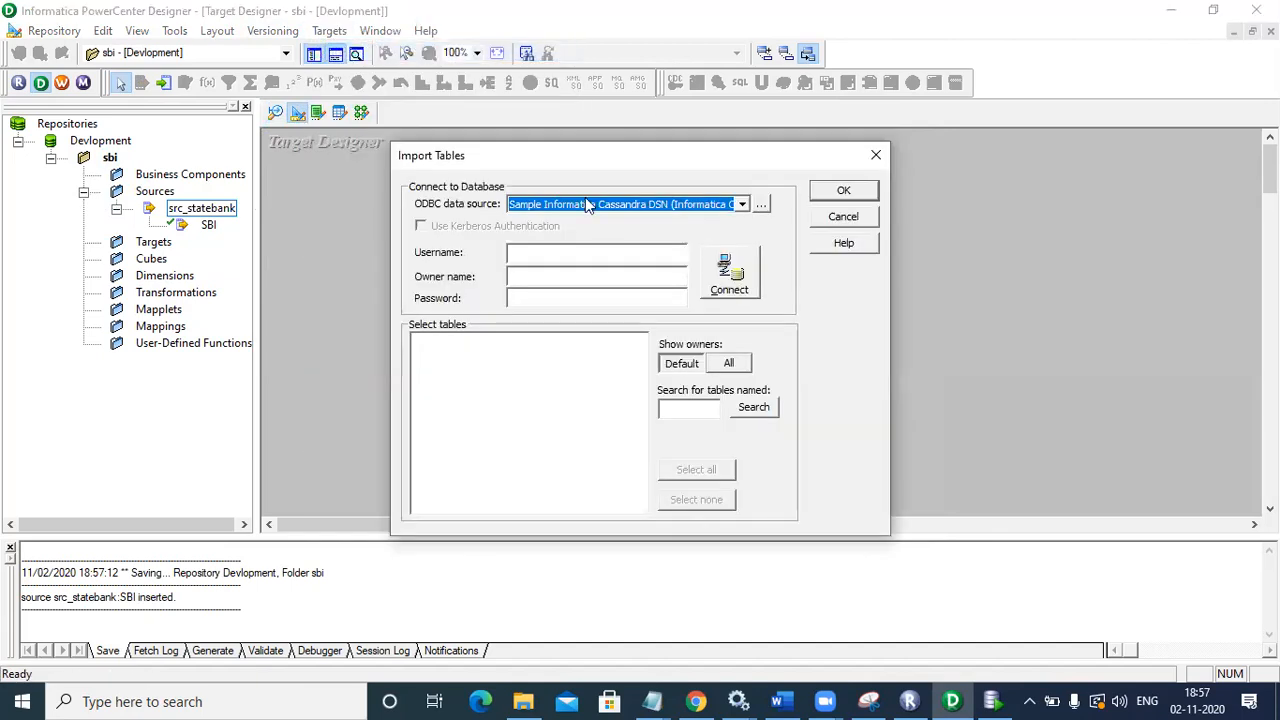
{"action": "left_click", "coordinate": [680, 206]}
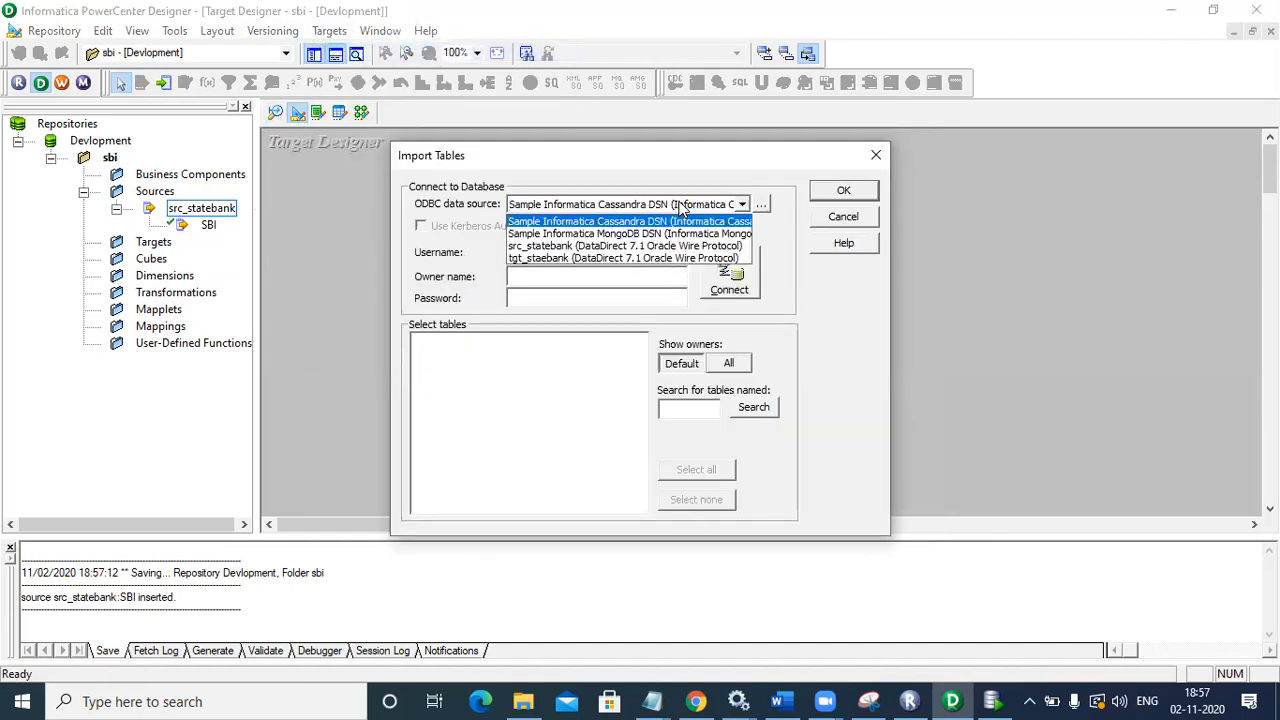
{"action": "left_click", "coordinate": [638, 258]}
{"action": "left_click", "coordinate": [624, 256]}
{"action": "type", "text": "target"}
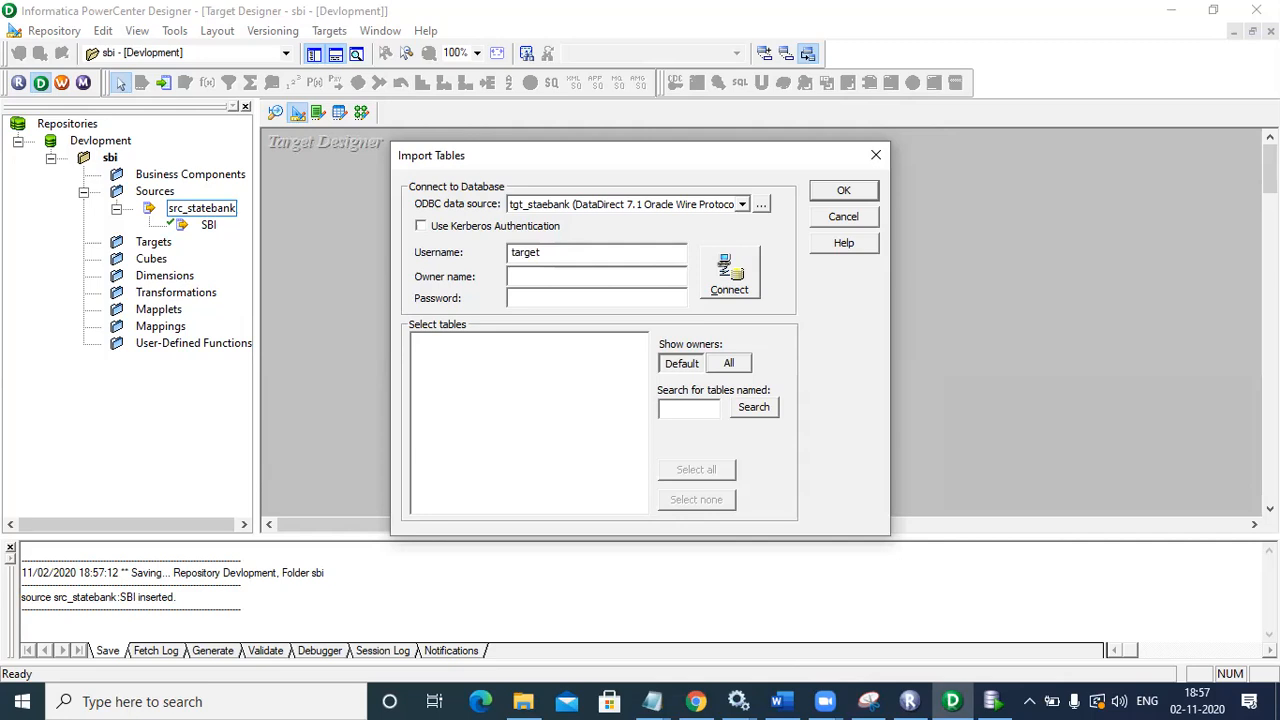
{"action": "left_click", "coordinate": [617, 297]}
{"action": "type", "text": "target"}
Step: Connect and import the SBI_AP, SBI_KA and SBI_TN tables from the TARGET schema, then save
{"action": "left_click", "coordinate": [740, 285]}
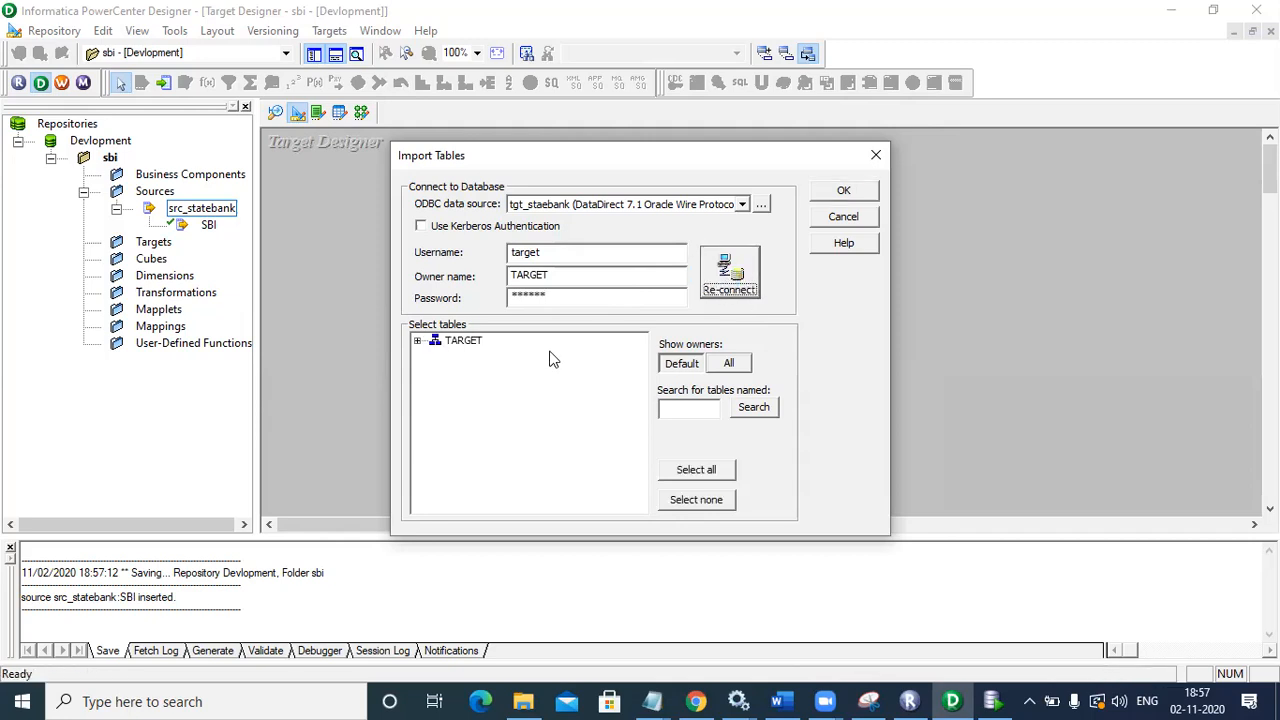
{"action": "left_click", "coordinate": [418, 342]}
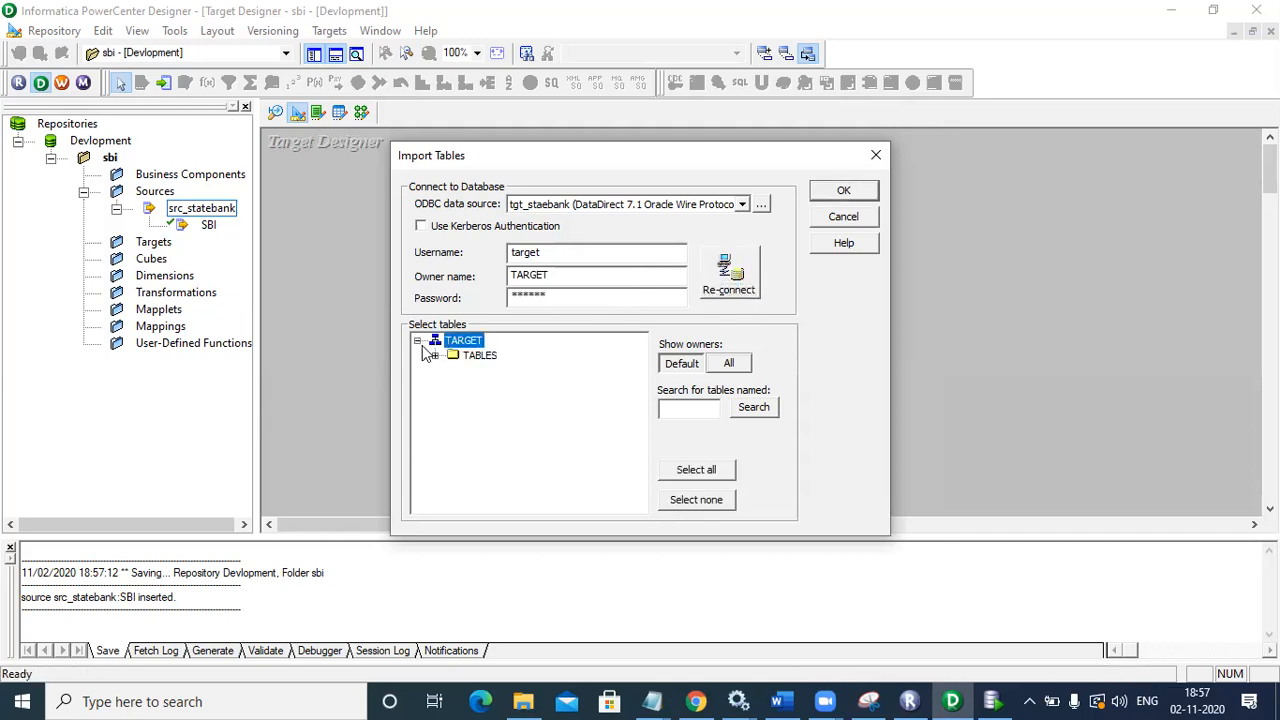
{"action": "left_click", "coordinate": [436, 357]}
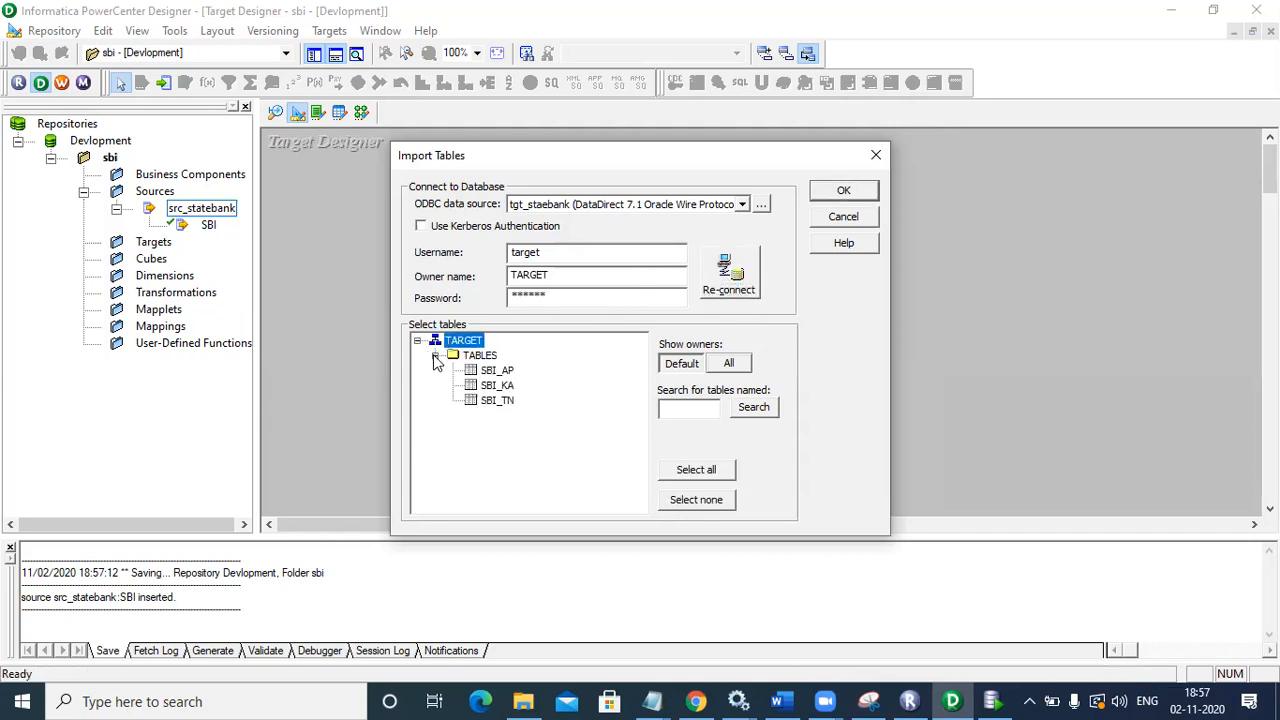
{"action": "left_click", "coordinate": [497, 372]}
{"action": "left_click", "coordinate": [498, 386], "text": "ctrl"}
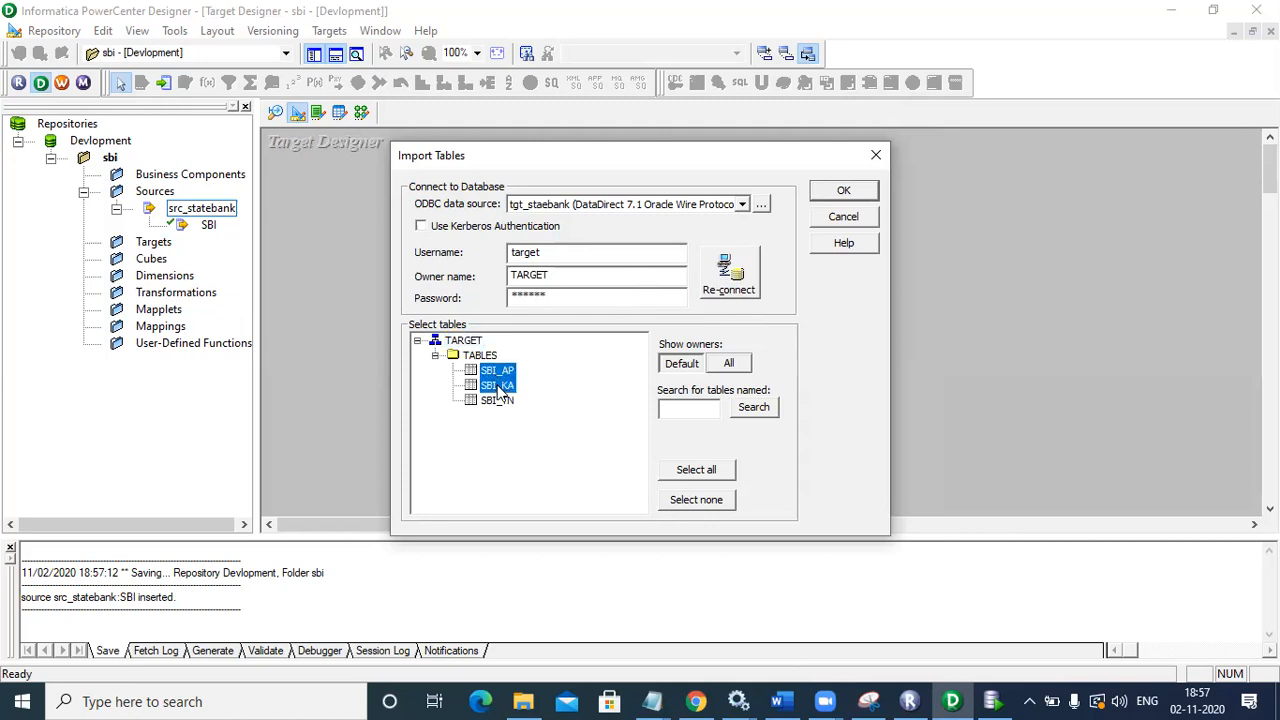
{"action": "left_click", "coordinate": [500, 401], "text": "ctrl"}
{"action": "left_click", "coordinate": [830, 192]}
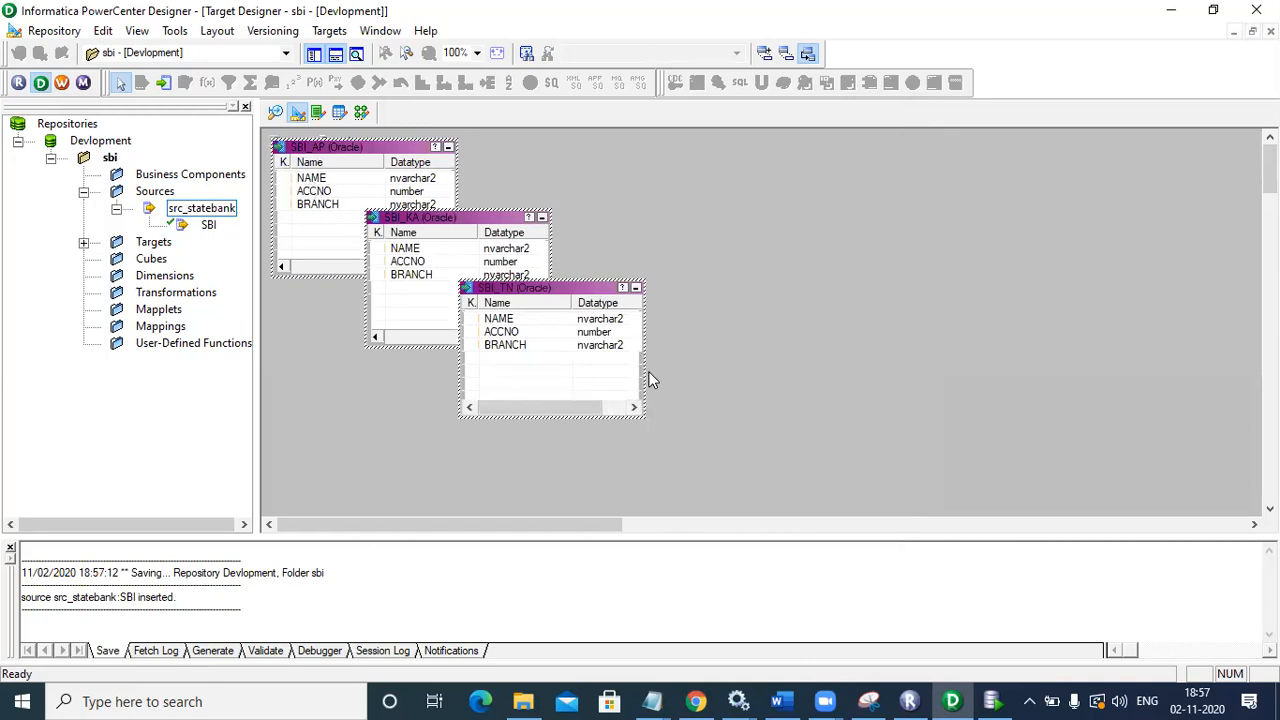
{"action": "key", "text": "ctrl+s"}
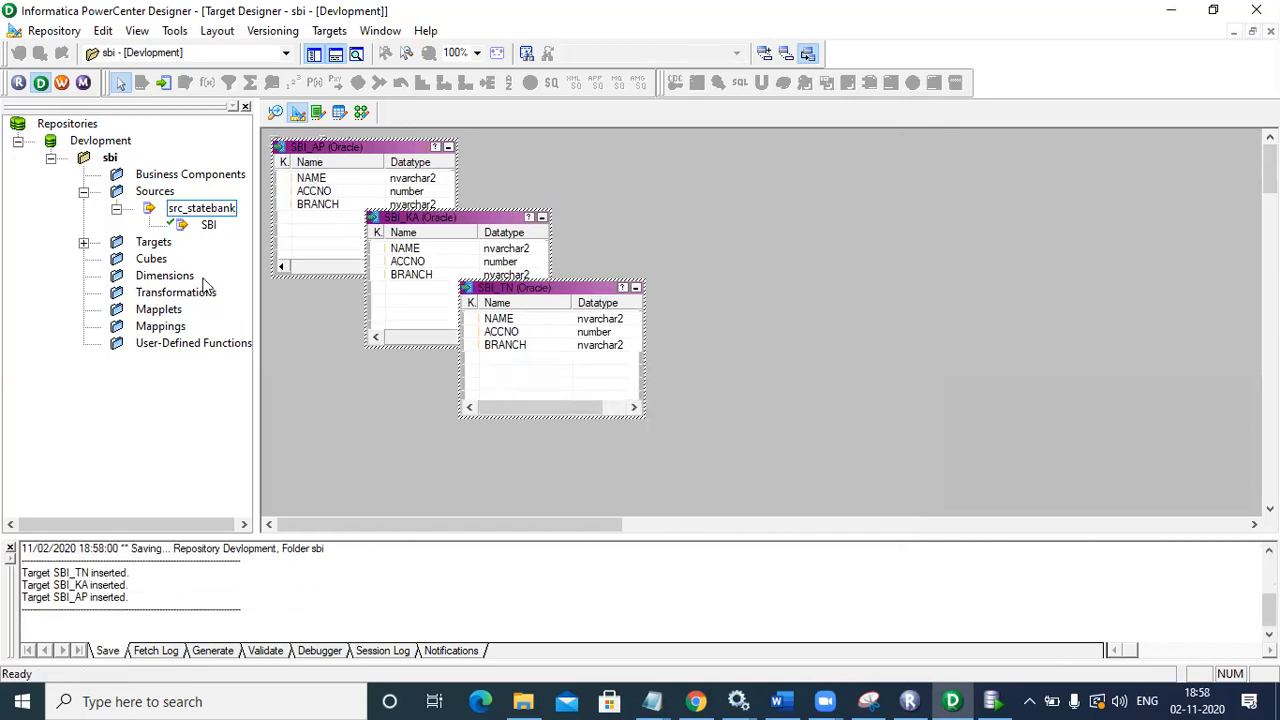
Step: Start a new mapping in Mapping Designer from the SBI source, naming it 'location_'
{"action": "left_click", "coordinate": [83, 242]}
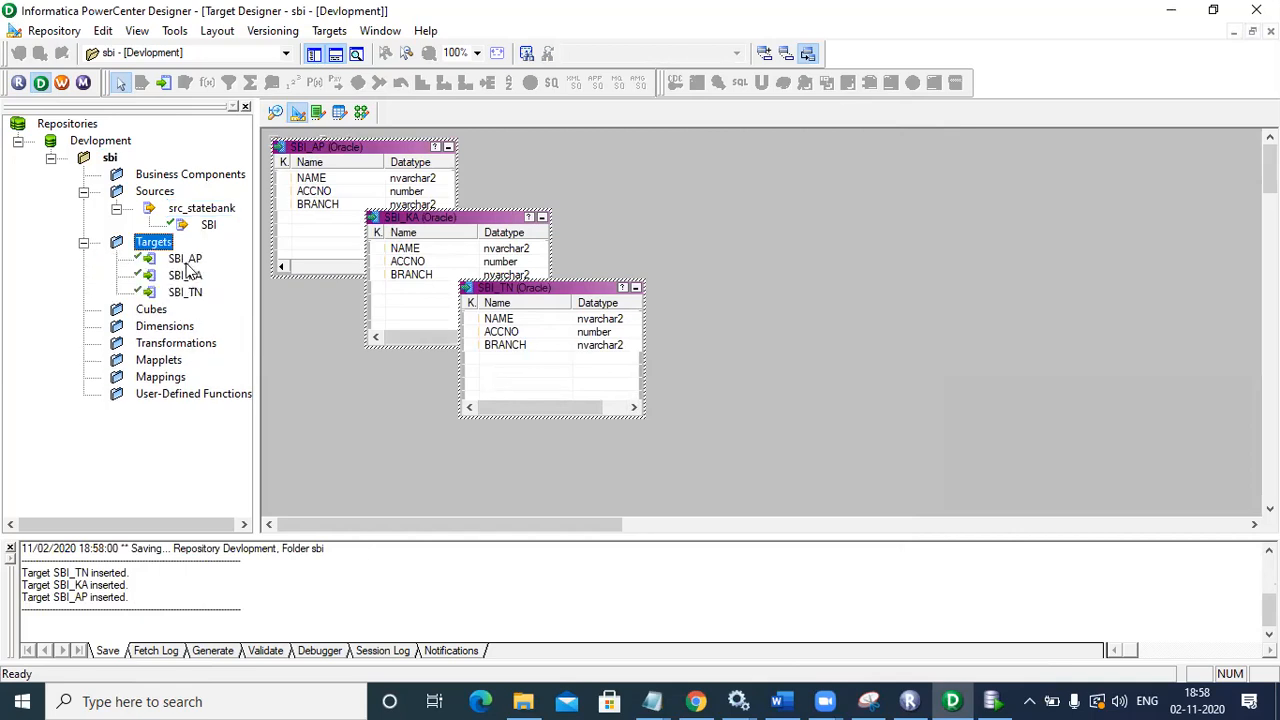
{"action": "left_click", "coordinate": [362, 114]}
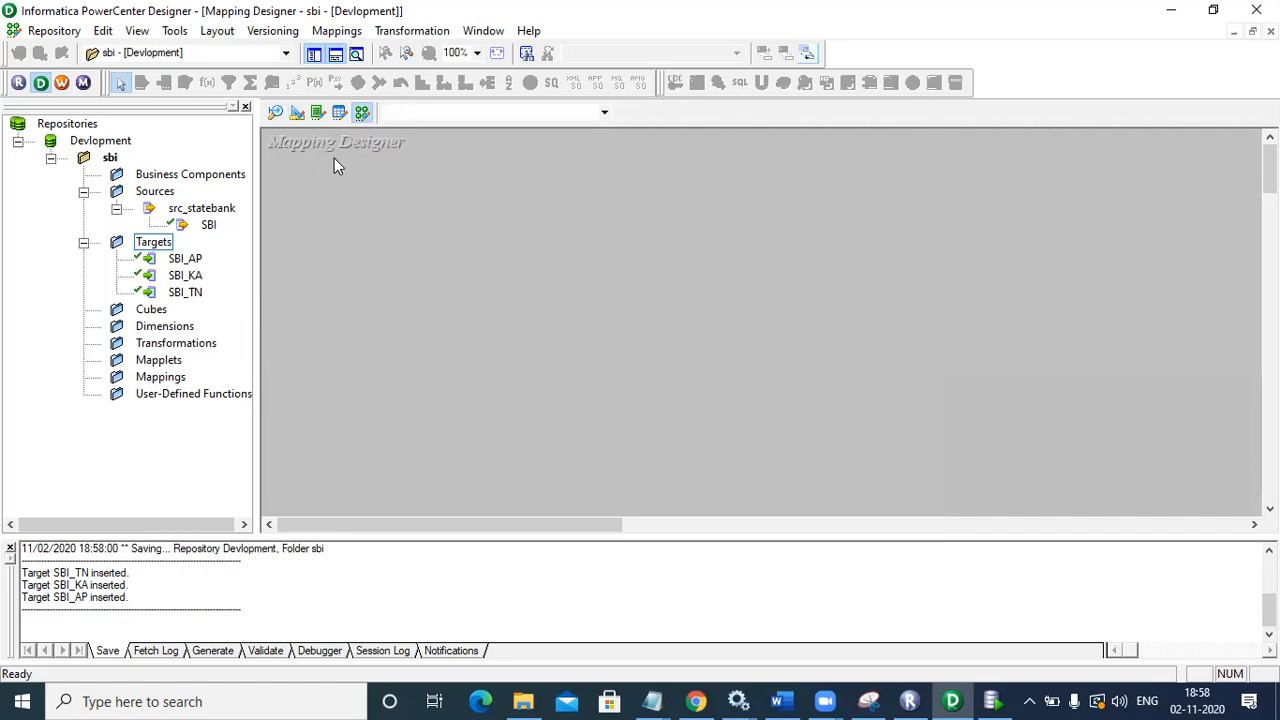
{"action": "left_click_drag", "start_coordinate": [208, 225], "coordinate": [444, 243]}
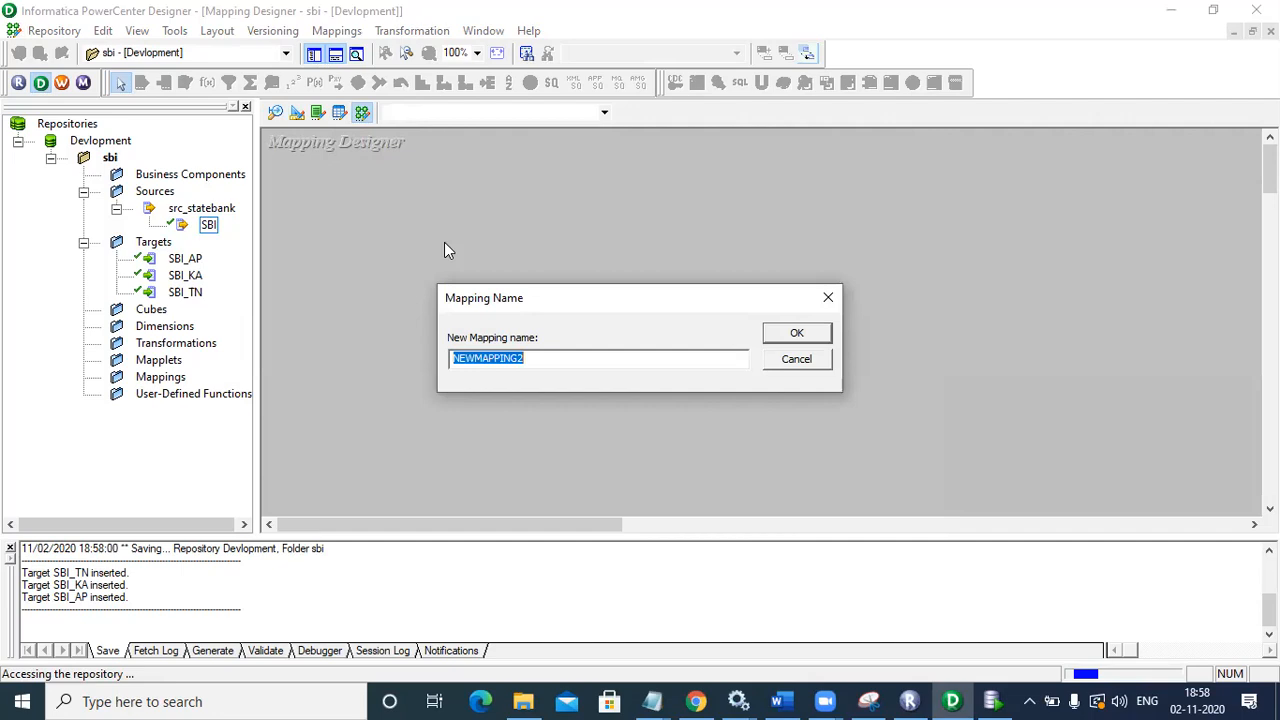
{"action": "type", "text": "lo"}
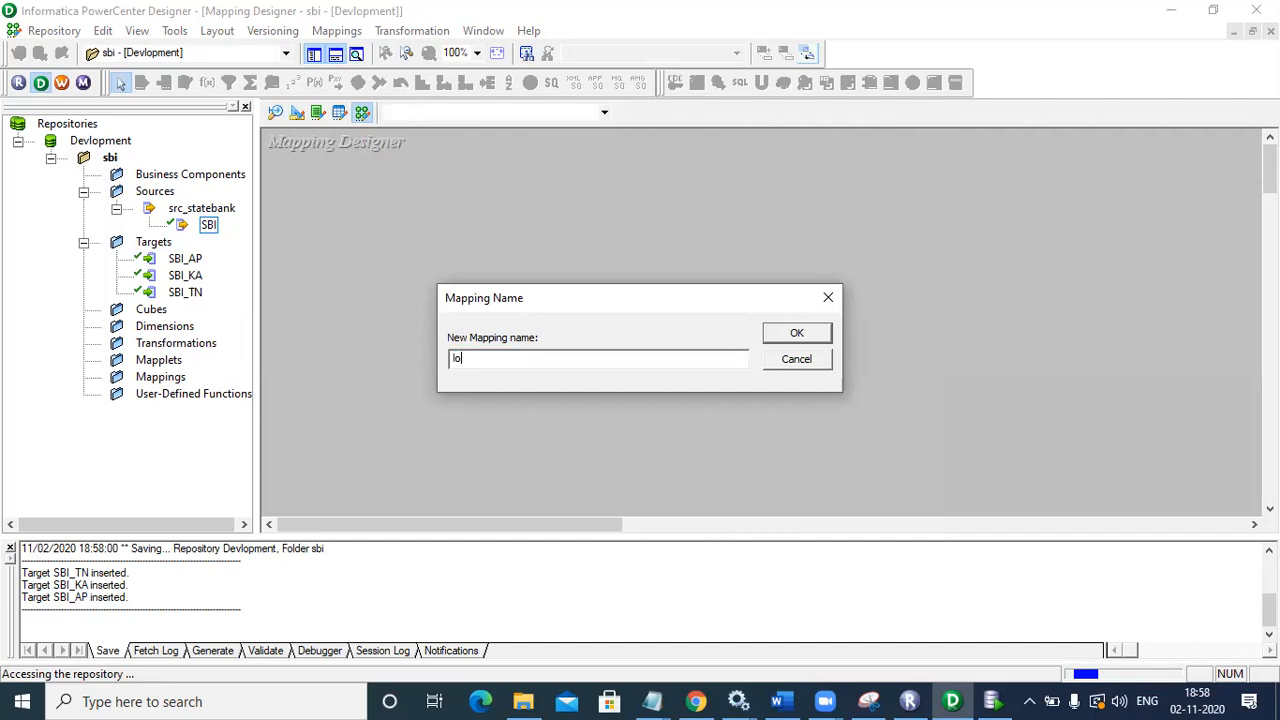
{"action": "type", "text": "cation_sbi"}
Step: Confirm the name location_sbi and lay out SBI and SQ_SBI side by side, widening the SBI box
{"action": "left_click", "coordinate": [794, 333]}
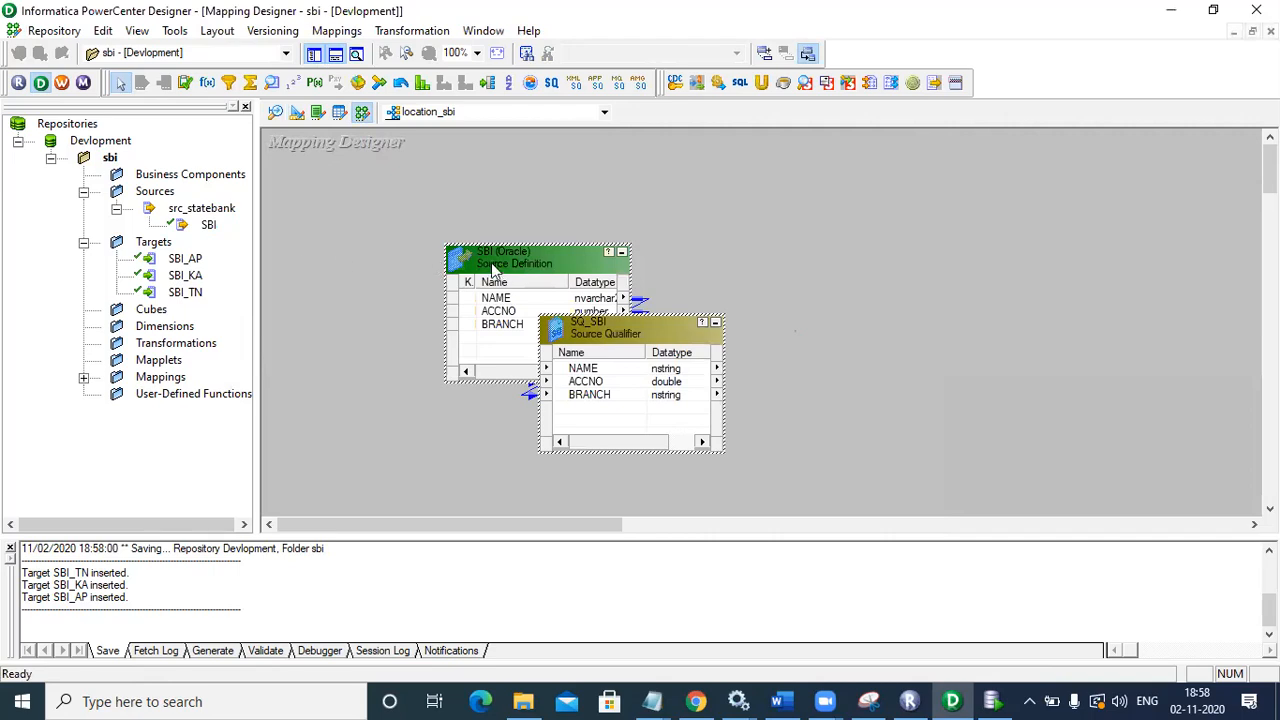
{"action": "left_click_drag", "start_coordinate": [523, 255], "coordinate": [356, 238]}
{"action": "left_click", "coordinate": [491, 313]}
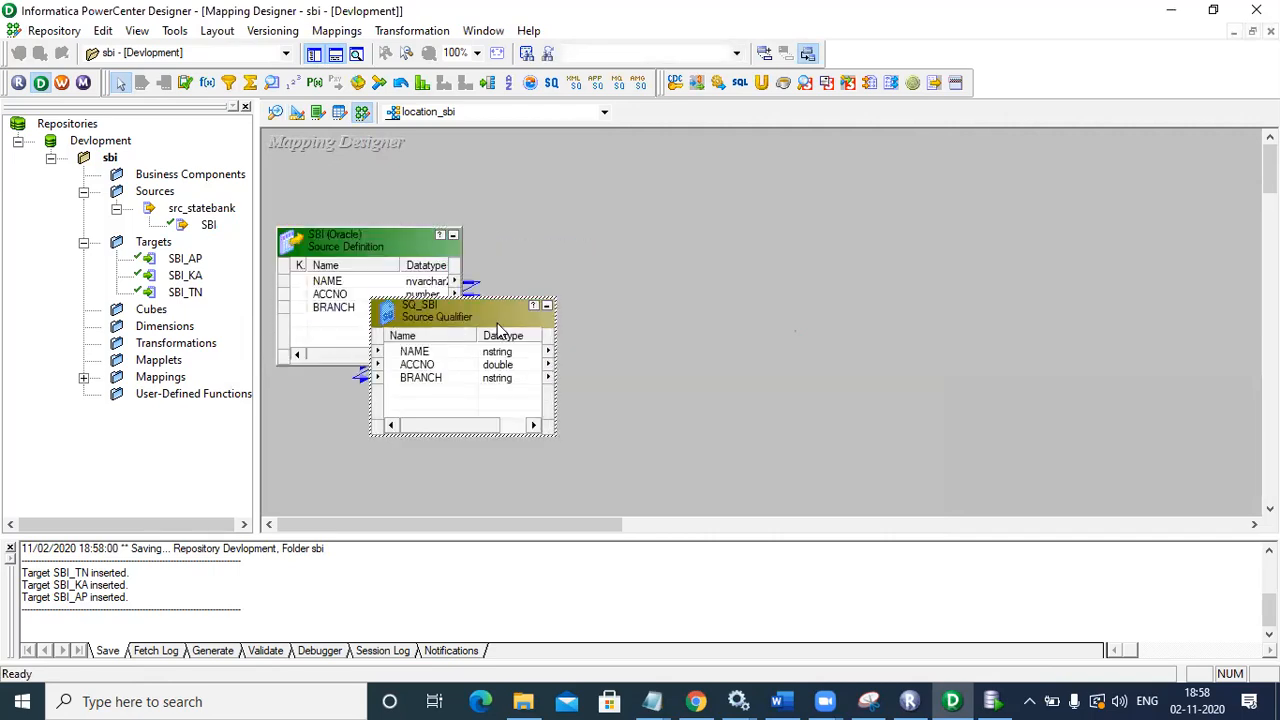
{"action": "left_click_drag", "start_coordinate": [491, 313], "coordinate": [712, 191]}
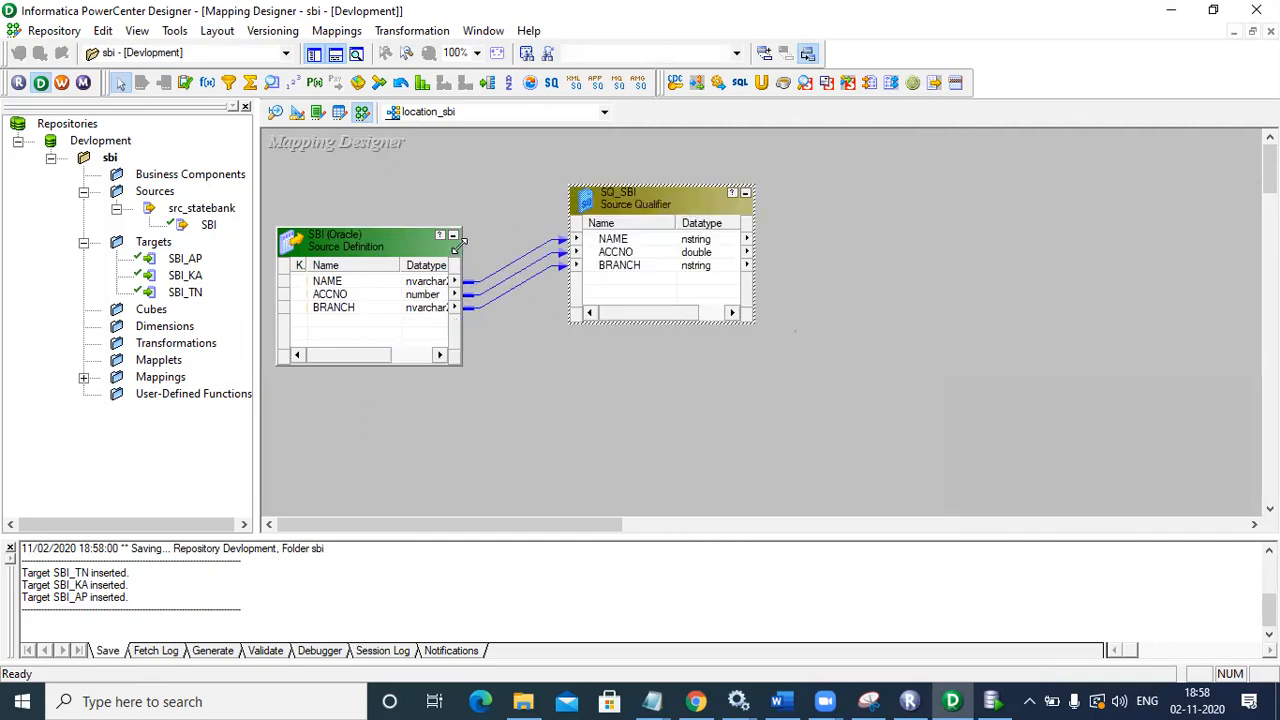
{"action": "left_click_drag", "start_coordinate": [458, 243], "coordinate": [480, 235]}
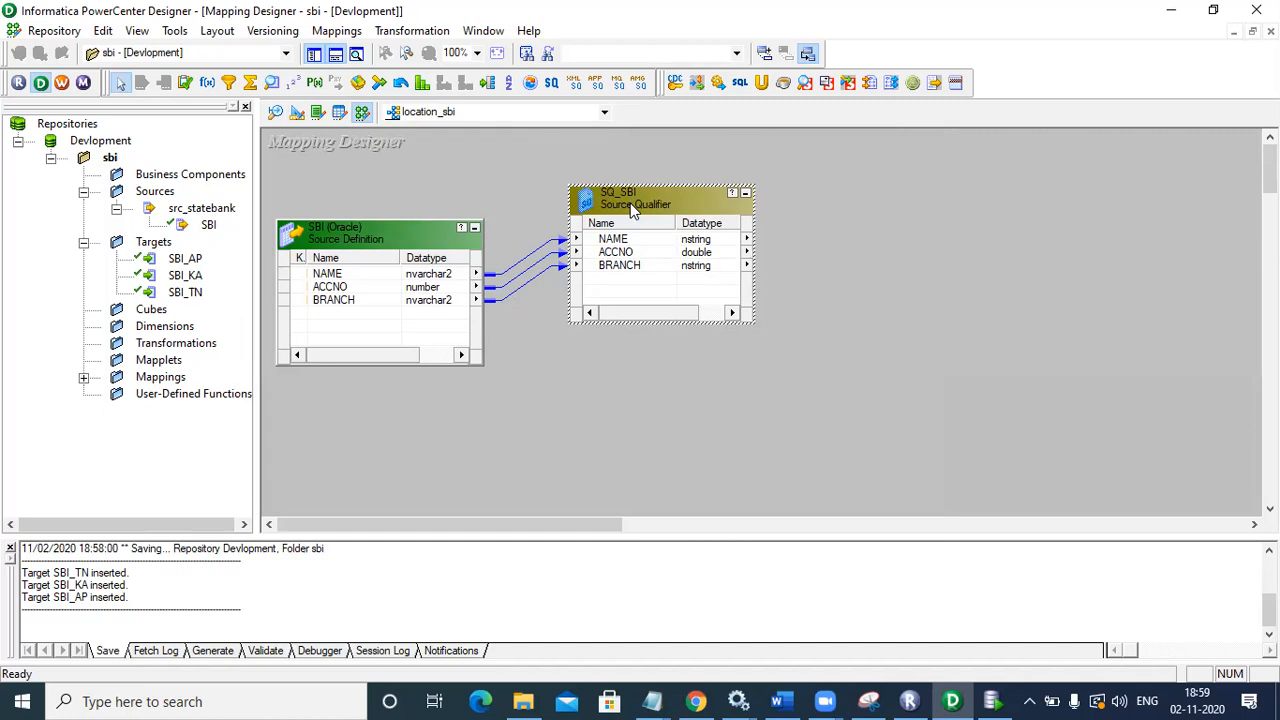
Step: Place the SBI_AP, SBI_KA and SBI_TN targets down the right side of the mapping canvas
{"action": "left_click", "coordinate": [187, 262]}
{"action": "left_click_drag", "start_coordinate": [192, 267], "coordinate": [659, 392]}
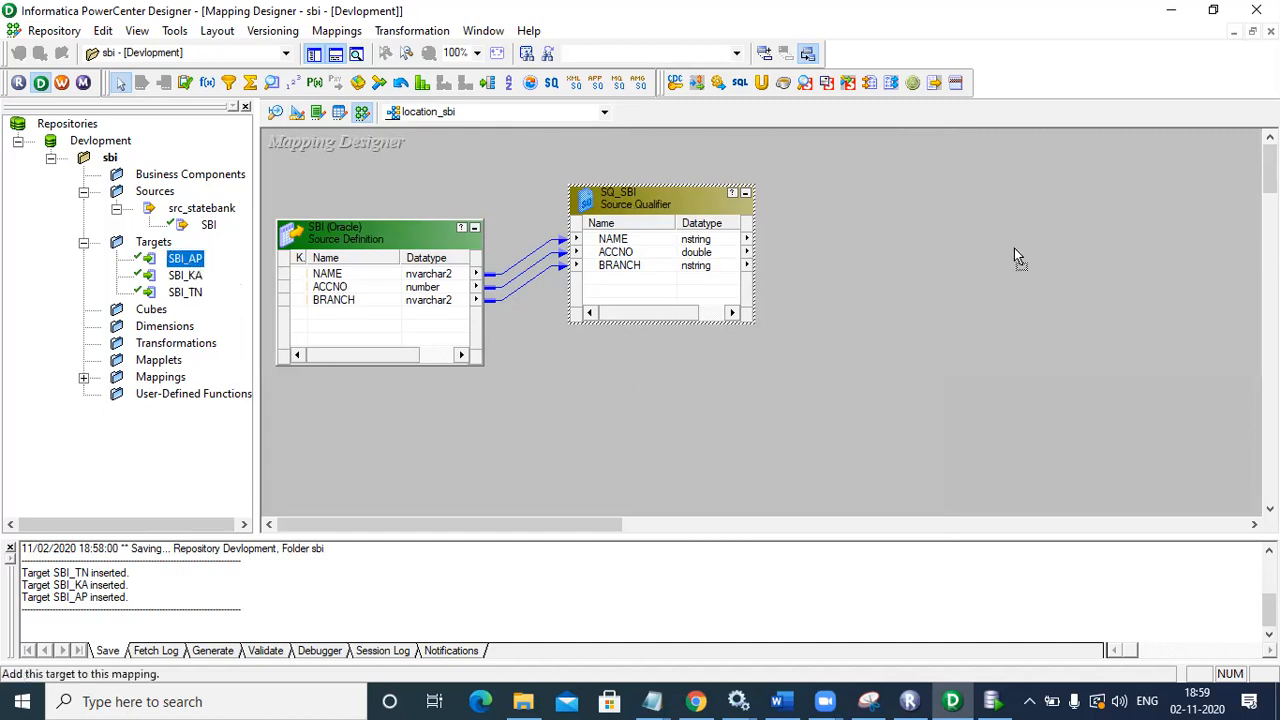
{"action": "left_click_drag", "start_coordinate": [1151, 221], "coordinate": [1110, 167]}
{"action": "left_click_drag", "start_coordinate": [188, 276], "coordinate": [1104, 314]}
{"action": "left_click_drag", "start_coordinate": [185, 292], "coordinate": [1066, 486]}
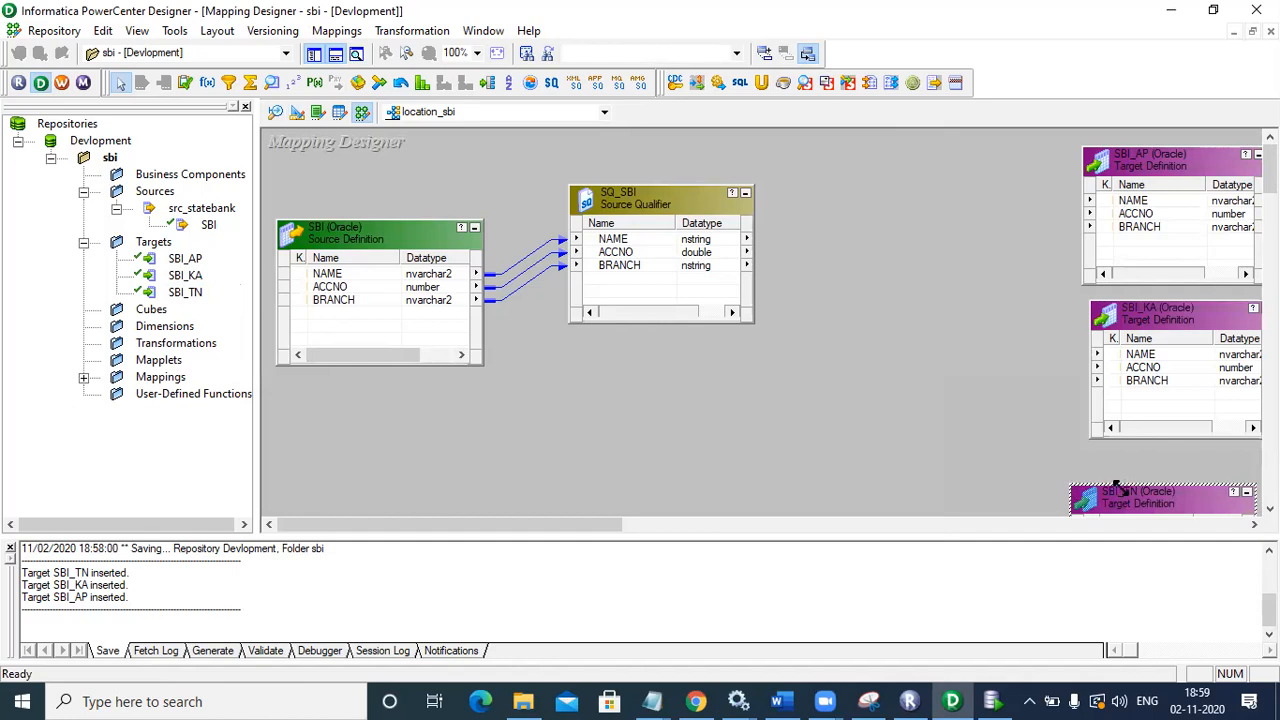
{"action": "left_click_drag", "start_coordinate": [1121, 487], "coordinate": [1121, 449]}
{"action": "left_click", "coordinate": [352, 245]}
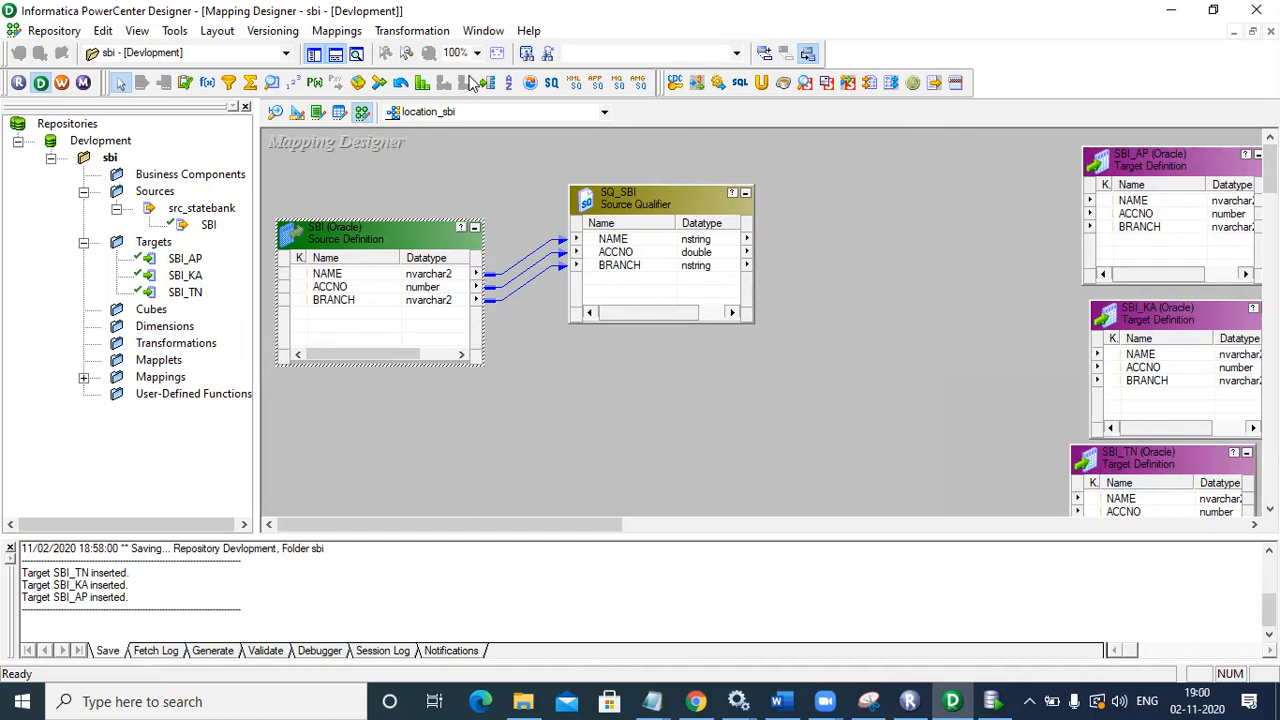
{"action": "left_click", "coordinate": [425, 36]}
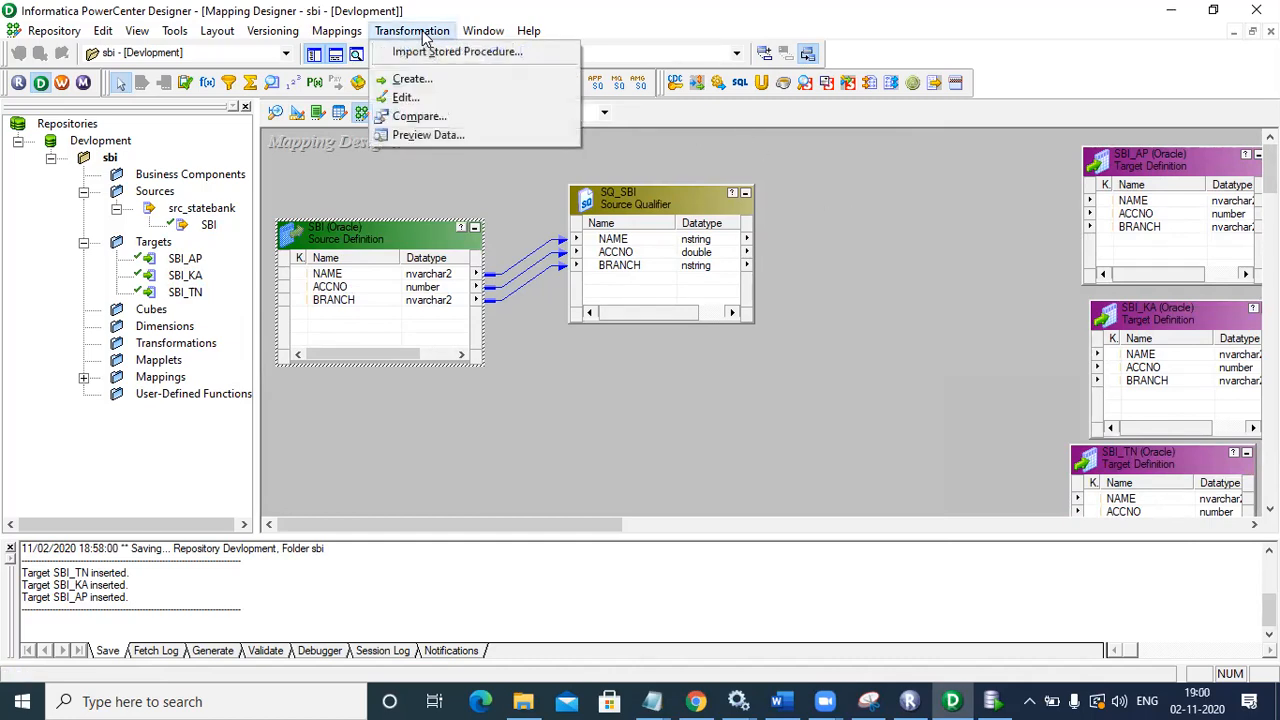
Step: Create a Router transformation named sbi_rtr and position it to the right of SQ_SBI
{"action": "left_click", "coordinate": [412, 79]}
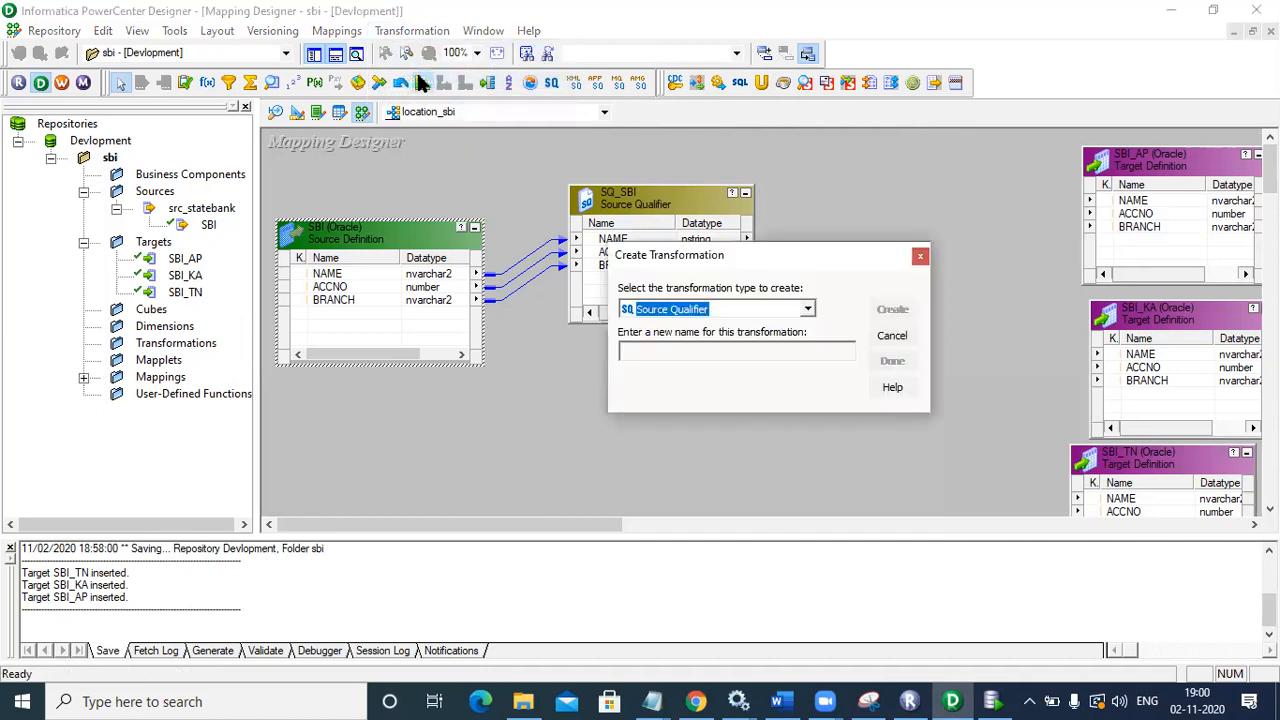
{"action": "left_click", "coordinate": [808, 311]}
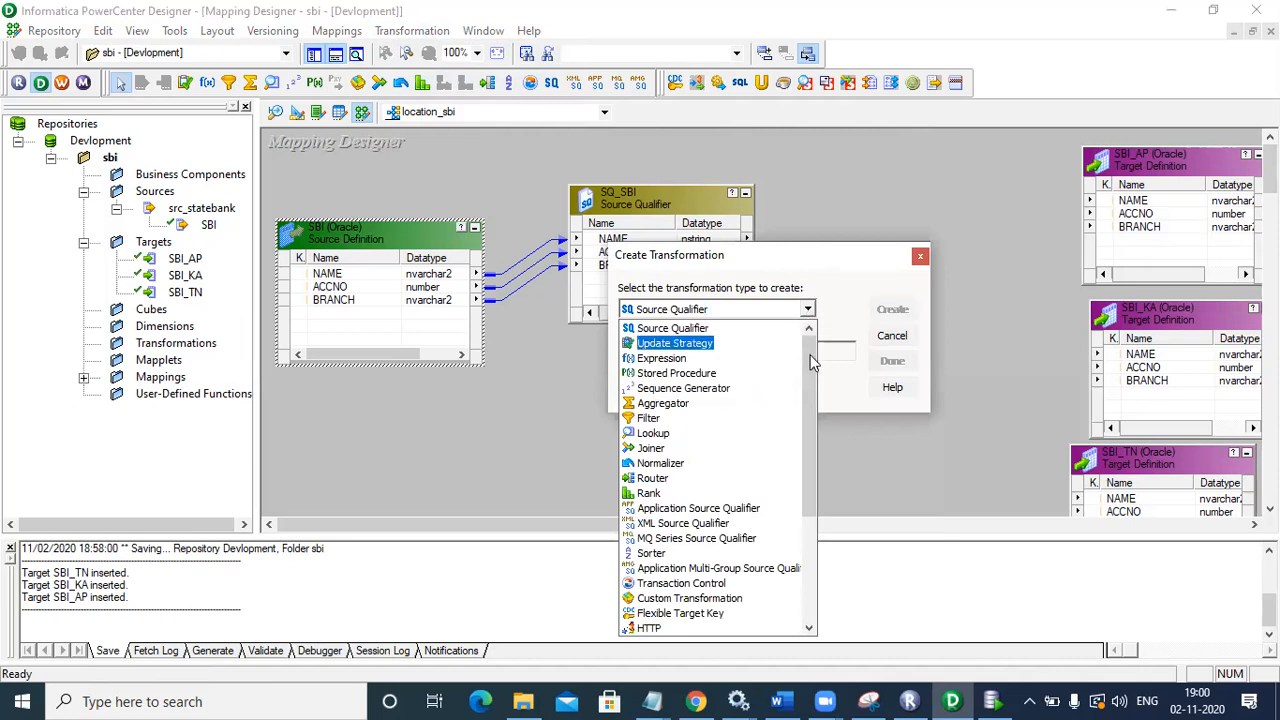
{"action": "left_click_drag", "start_coordinate": [812, 365], "coordinate": [812, 327]}
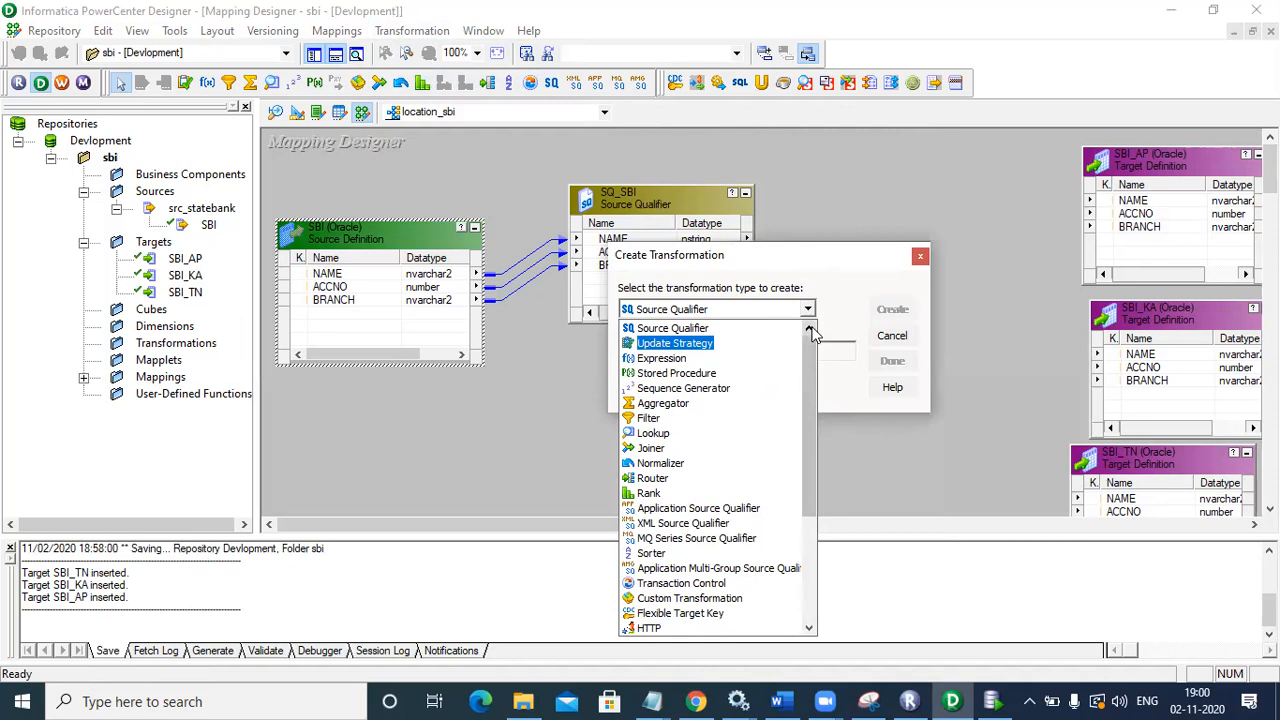
{"action": "left_click", "coordinate": [652, 478]}
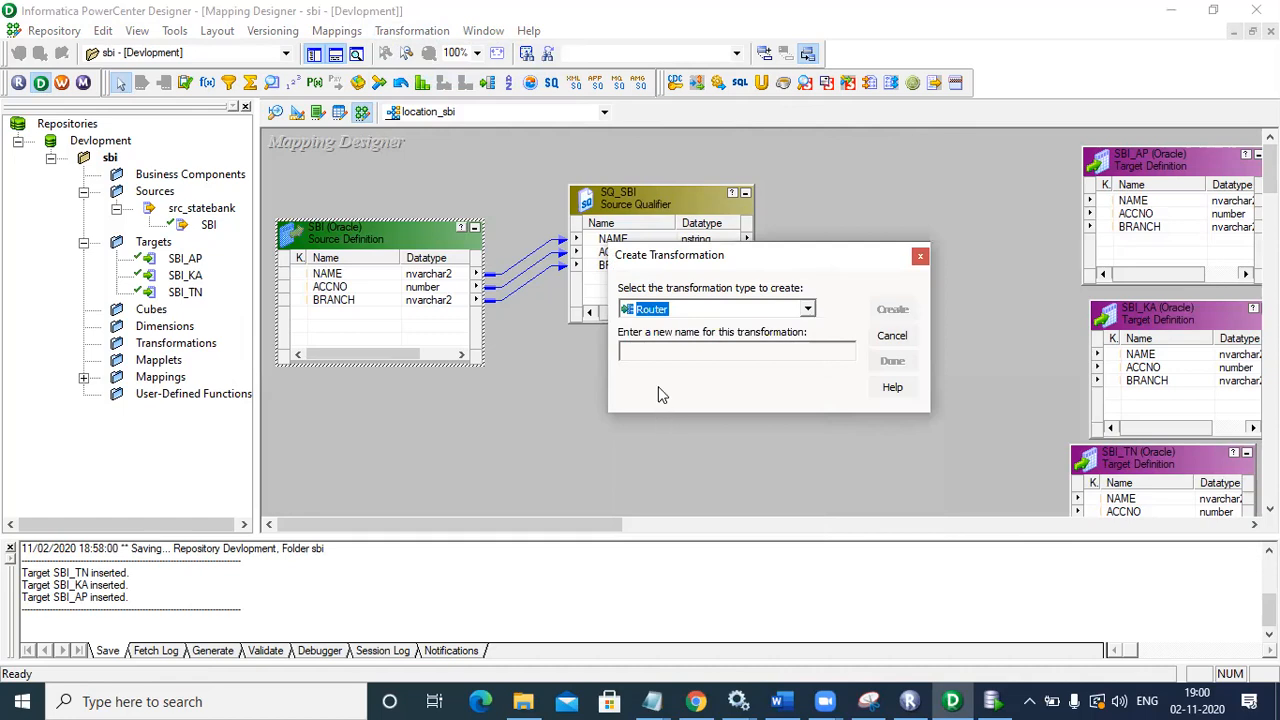
{"action": "left_click", "coordinate": [650, 350]}
{"action": "type", "text": "sbi_s"}
{"action": "key", "text": "BackSpace"}
{"action": "type", "text": "rtr"}
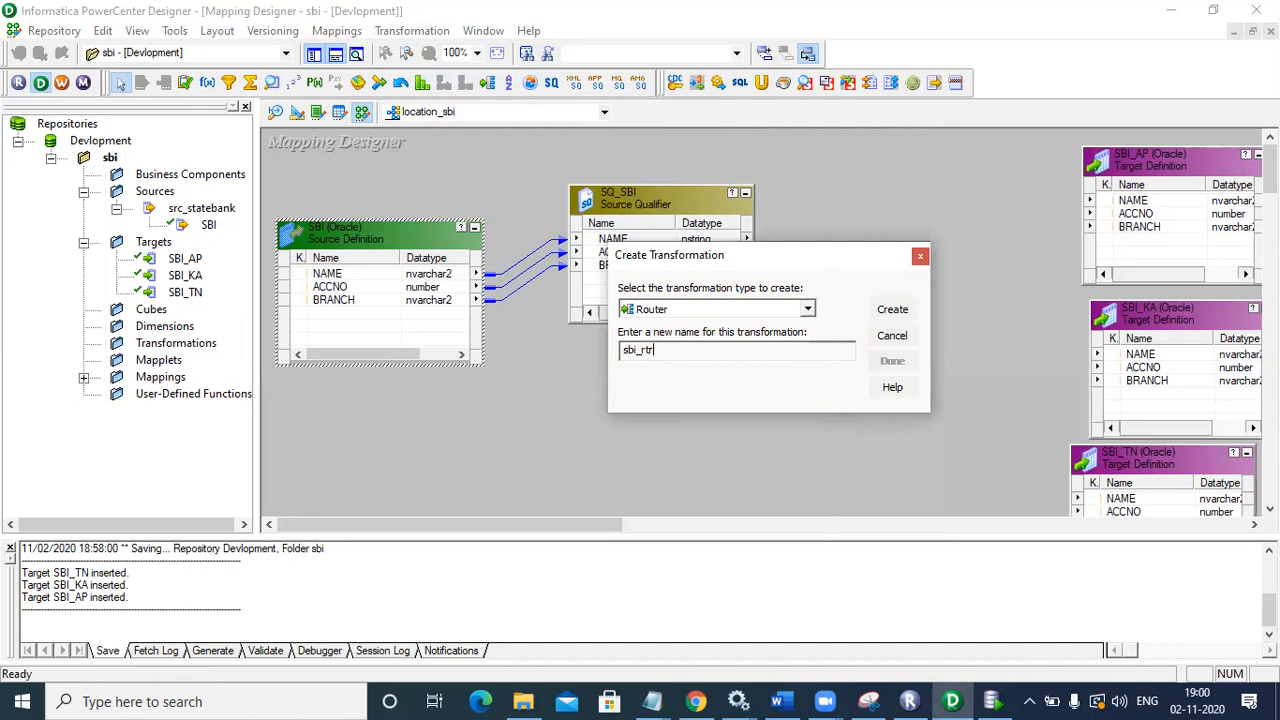
{"action": "left_click", "coordinate": [909, 309]}
{"action": "left_click", "coordinate": [891, 362]}
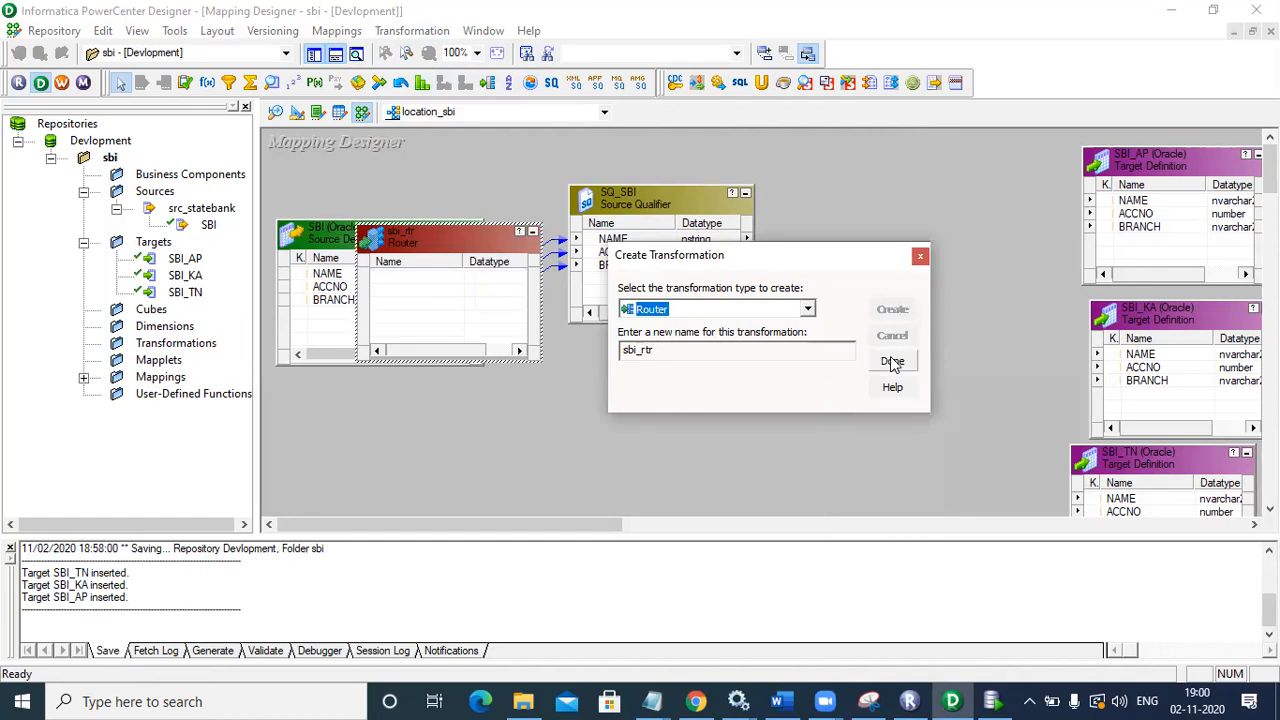
{"action": "left_click_drag", "start_coordinate": [476, 234], "coordinate": [930, 203]}
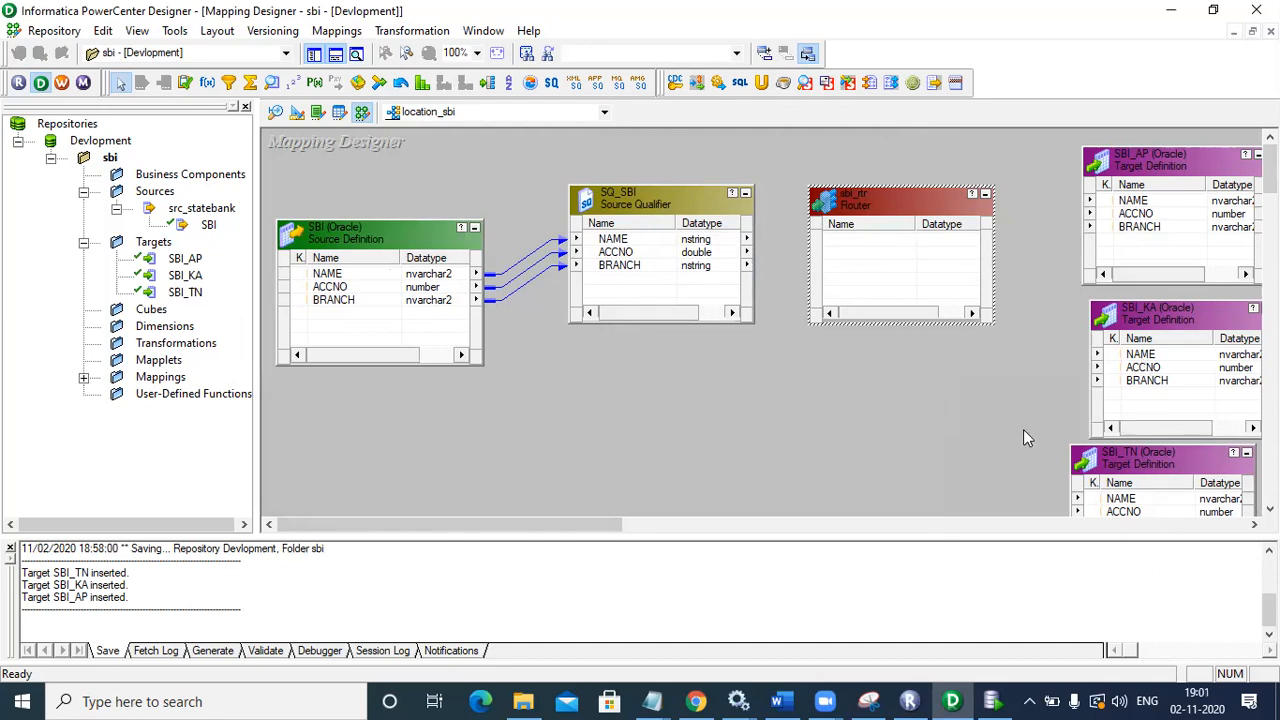
{"action": "double_click", "coordinate": [877, 207]}
{"action": "left_click", "coordinate": [866, 166]}
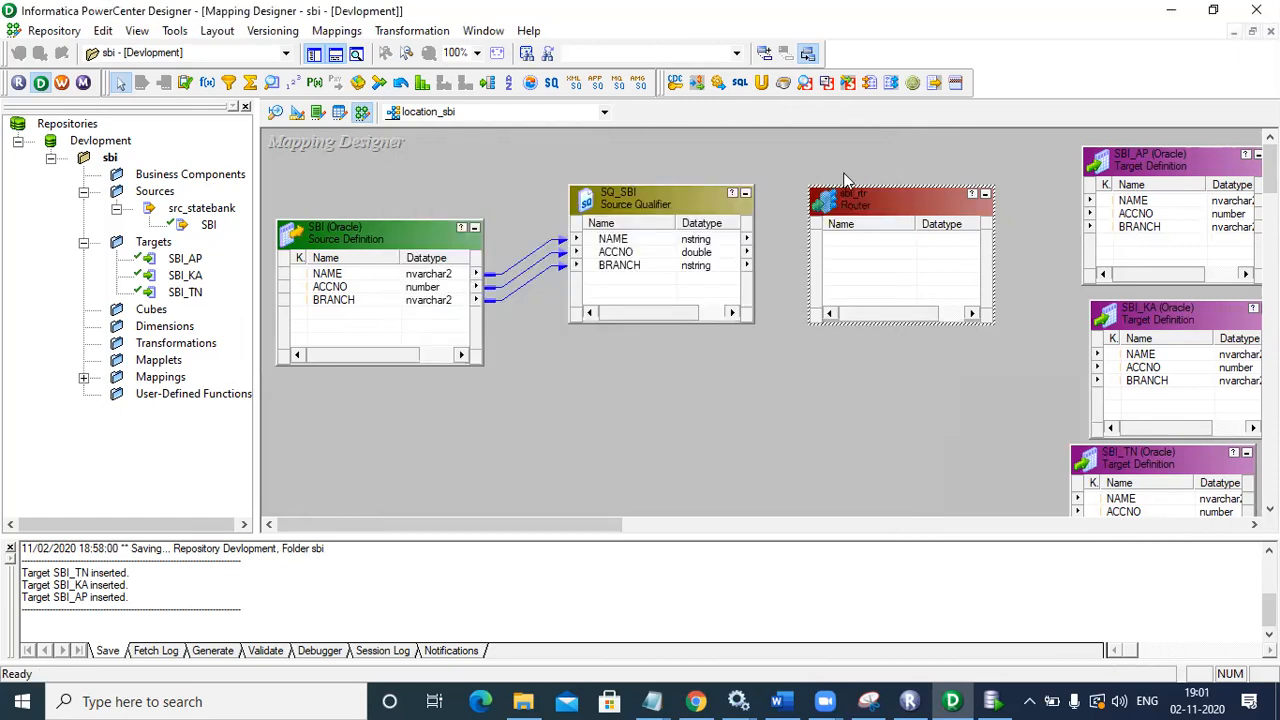
{"action": "left_click", "coordinate": [640, 244]}
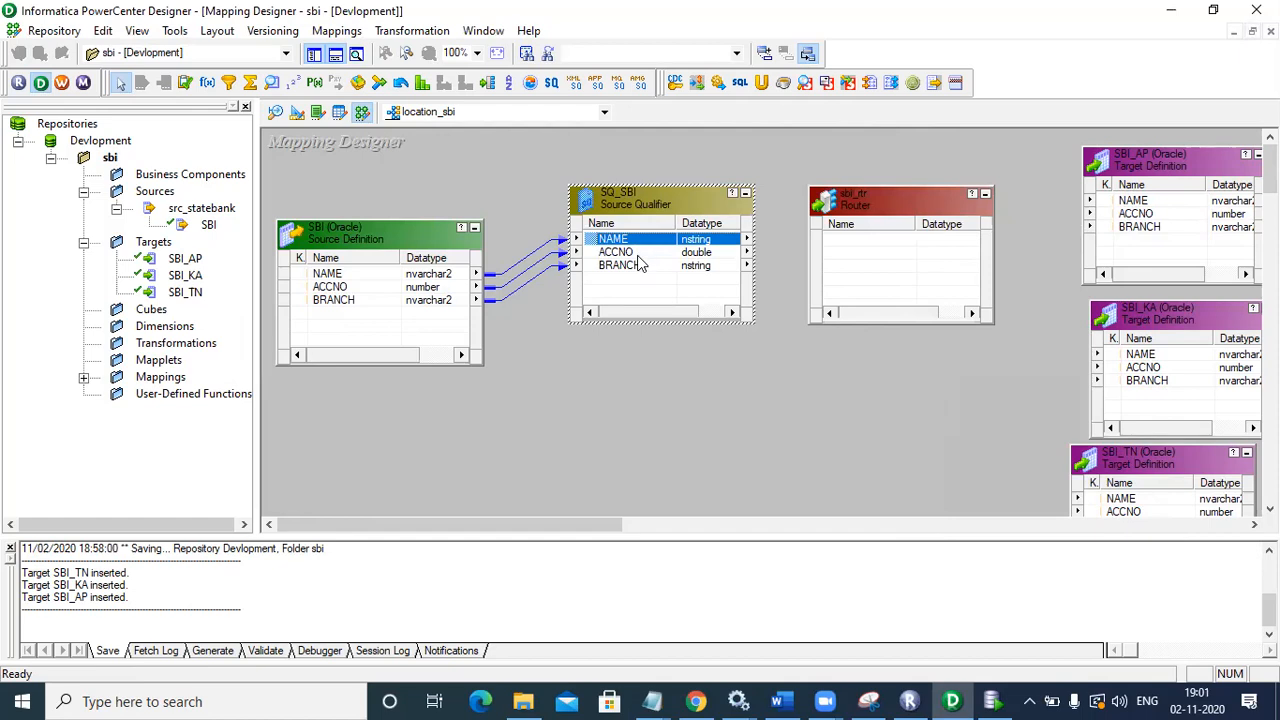
{"action": "left_click", "coordinate": [640, 253], "text": "ctrl"}
{"action": "left_click", "coordinate": [634, 266], "text": "ctrl"}
{"action": "left_click_drag", "start_coordinate": [596, 252], "coordinate": [831, 243]}
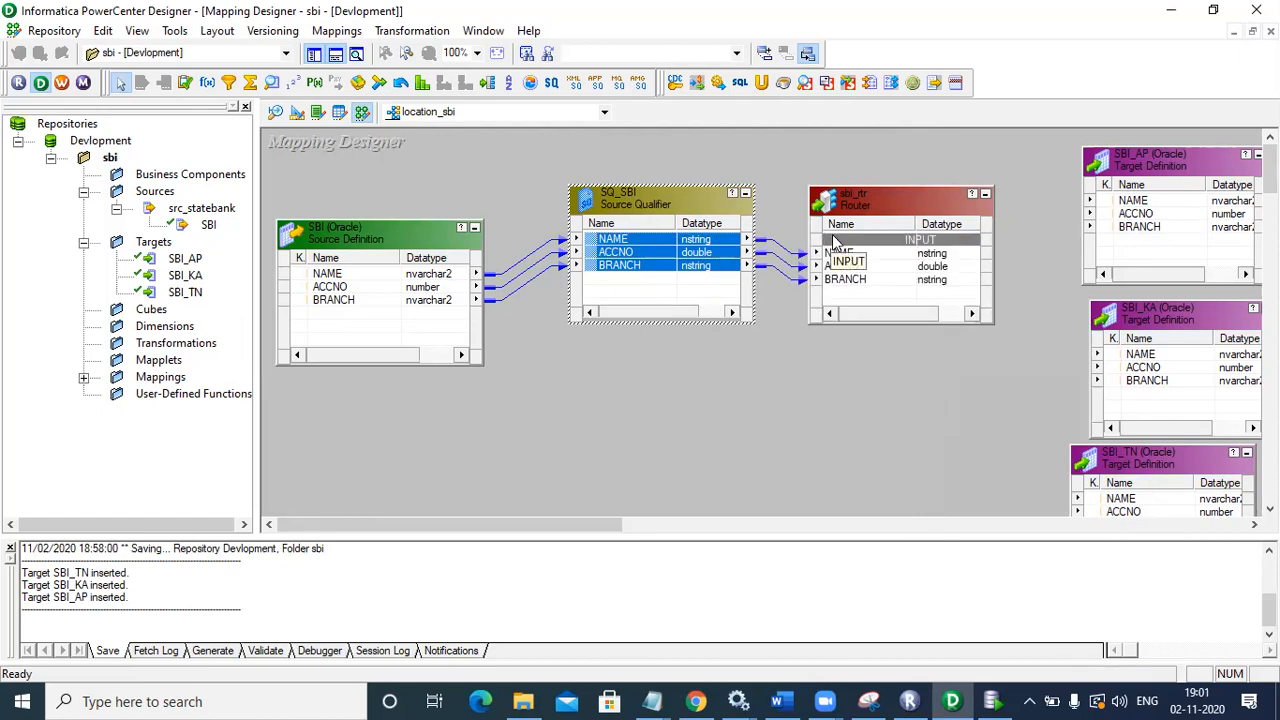
{"action": "left_click_drag", "start_coordinate": [920, 199], "coordinate": [914, 161]}
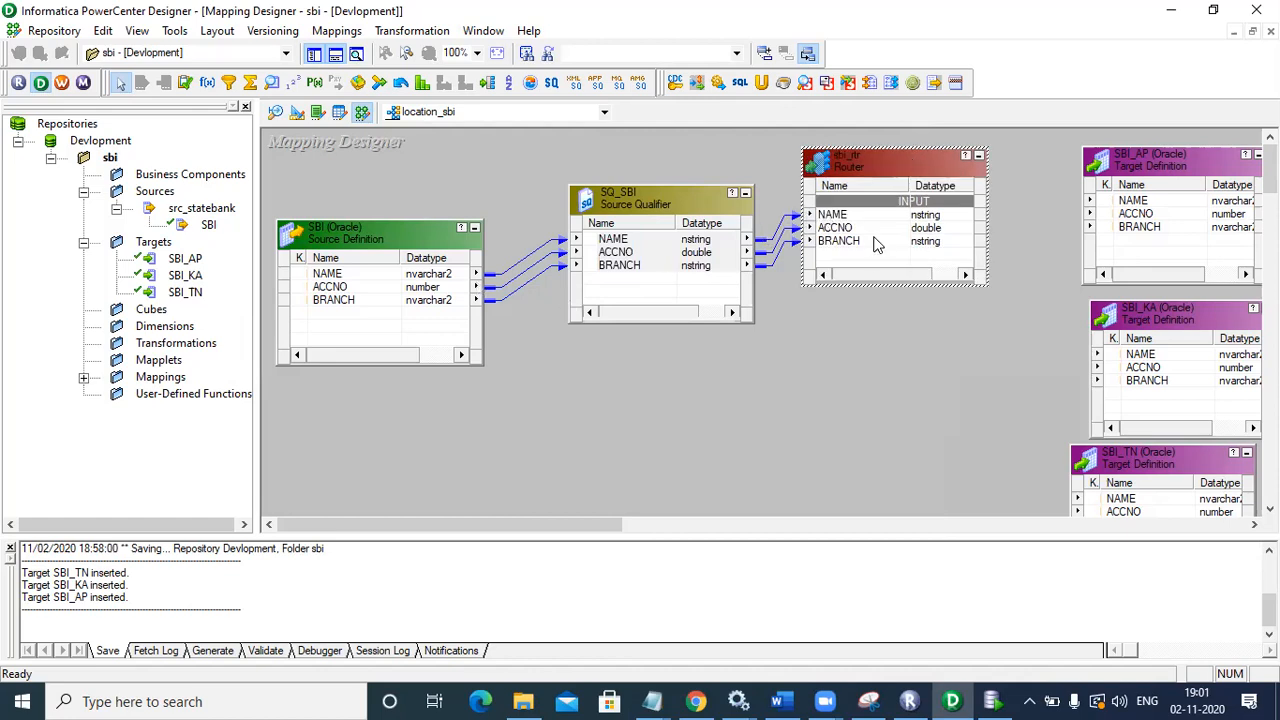
{"action": "double_click", "coordinate": [866, 167]}
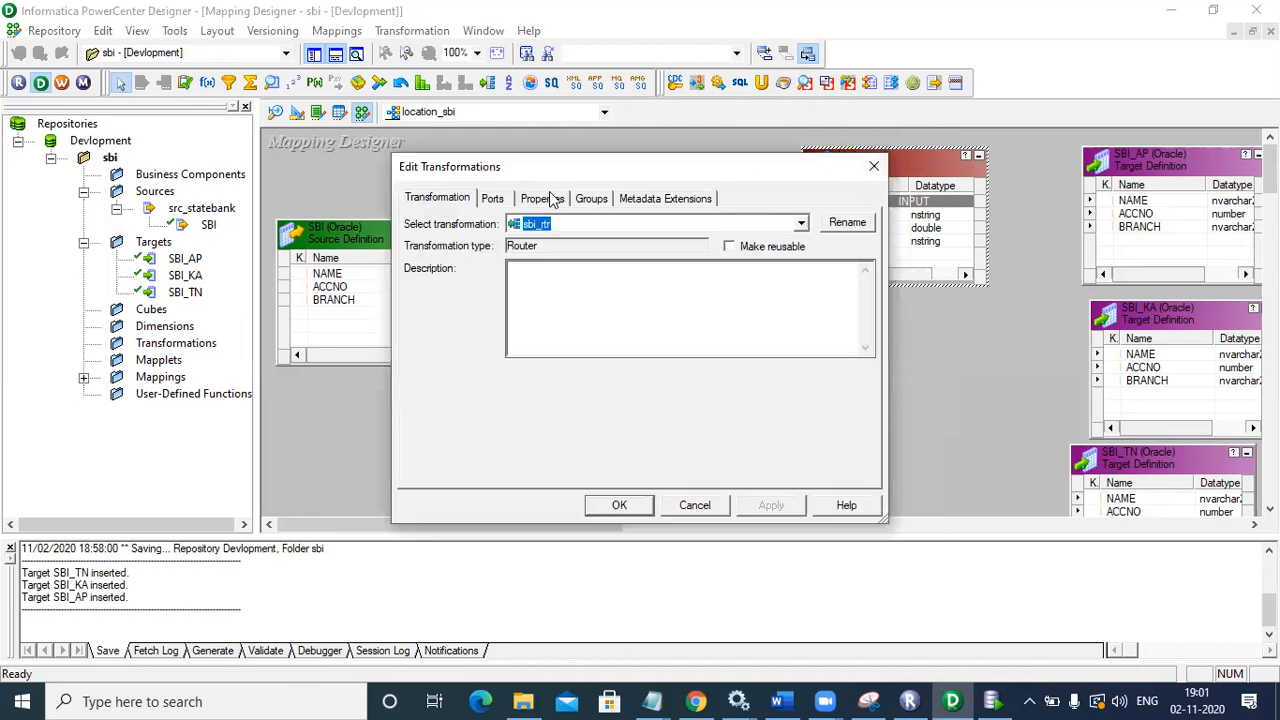
Step: Add three new output groups to sbi_rtr and rename the first group to ap
{"action": "left_click", "coordinate": [594, 198]}
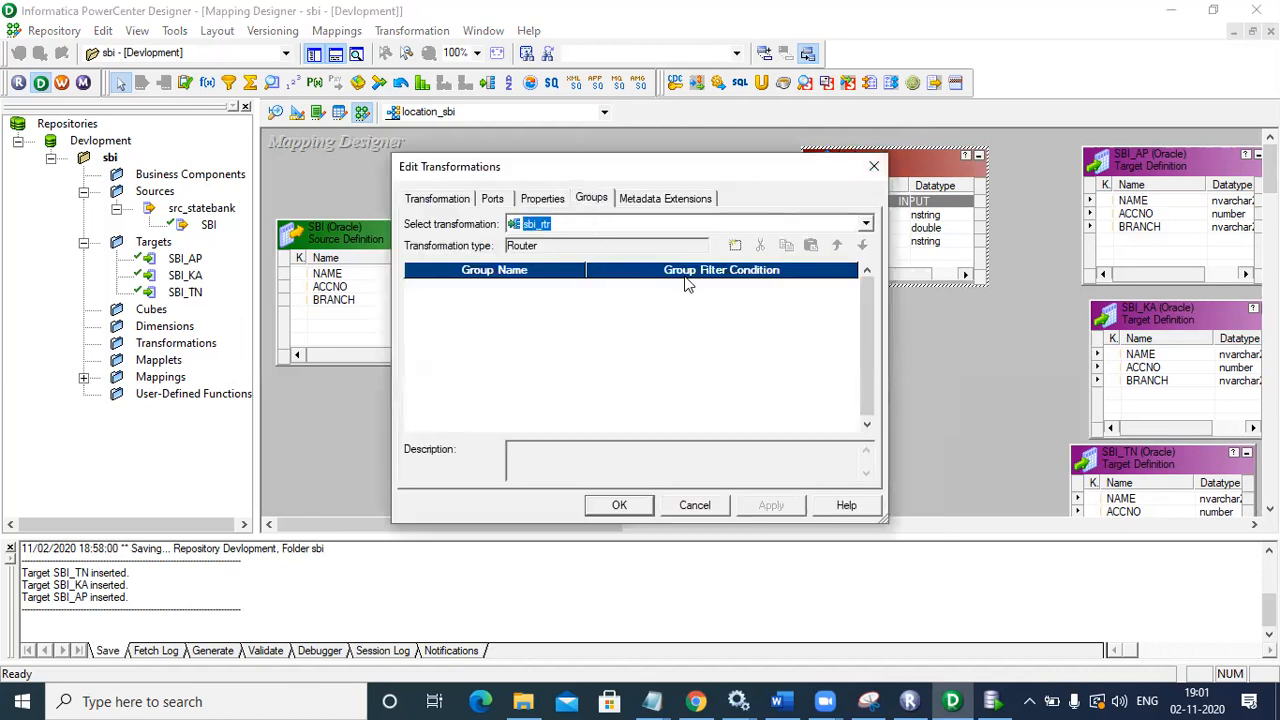
{"action": "left_click", "coordinate": [735, 247]}
{"action": "left_click", "coordinate": [735, 247]}
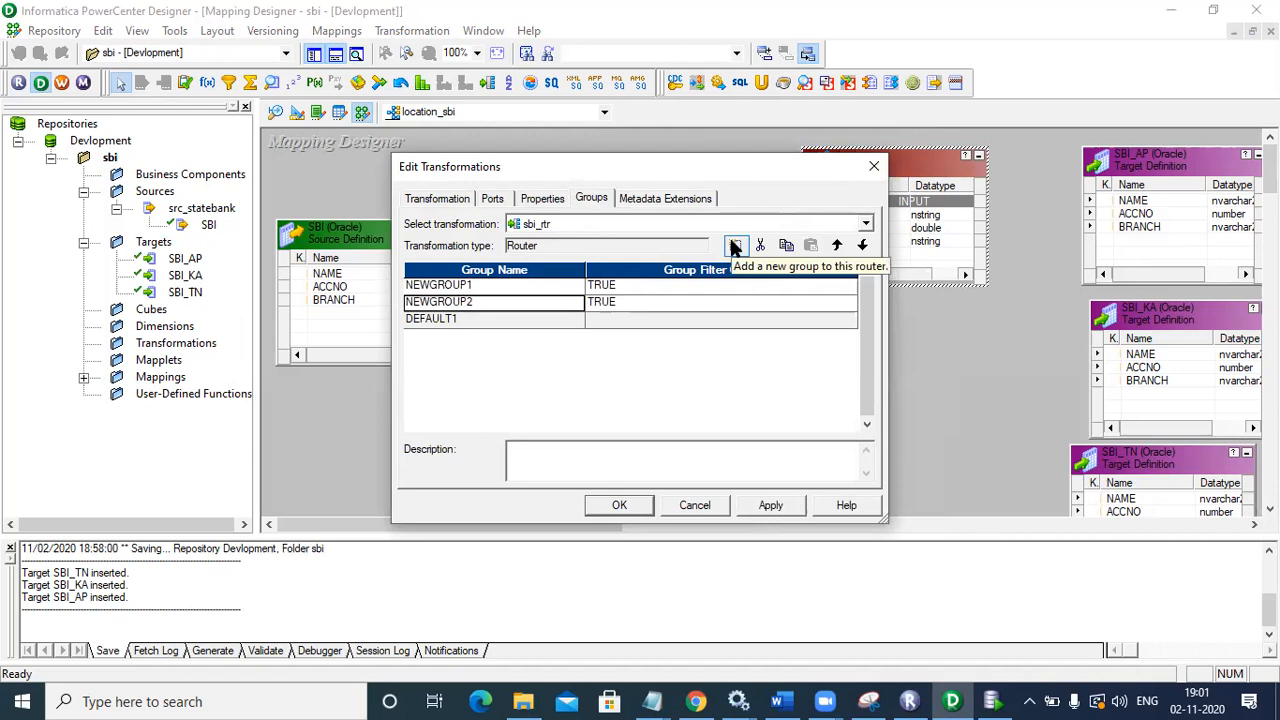
{"action": "left_click", "coordinate": [735, 247]}
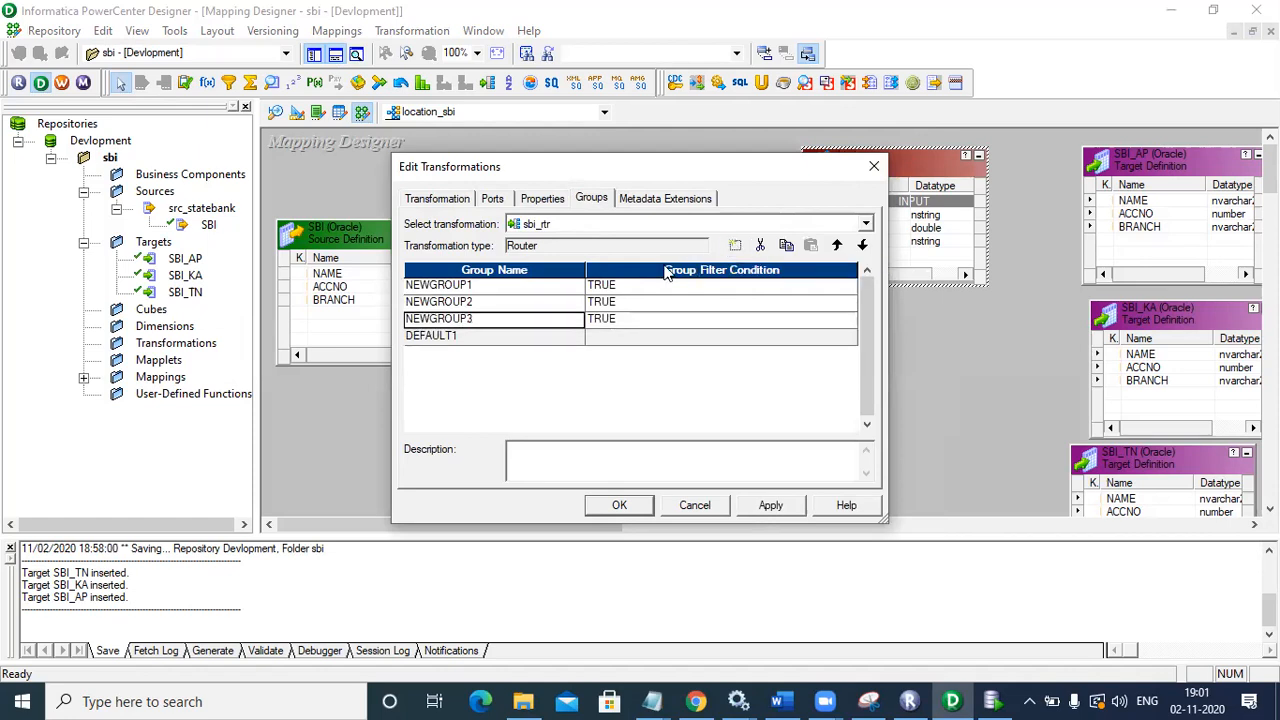
{"action": "left_click", "coordinate": [490, 287]}
{"action": "left_click", "coordinate": [467, 287]}
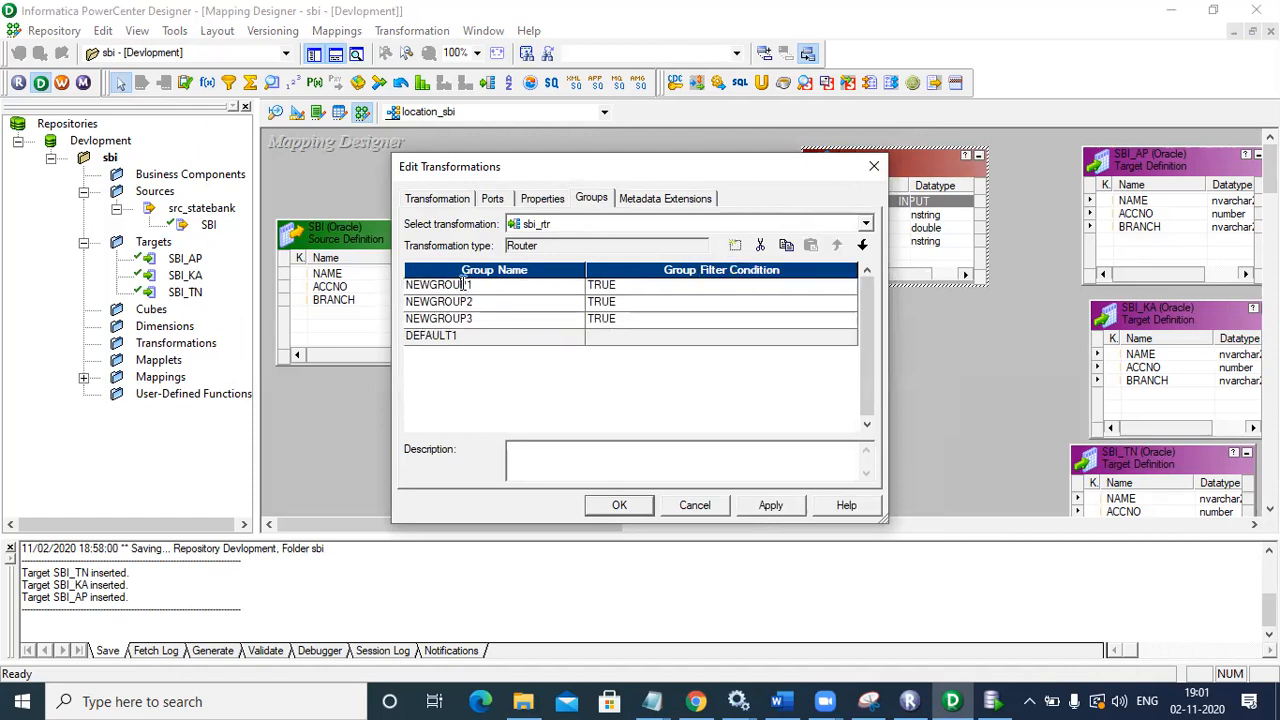
{"action": "key", "text": "BackSpace"}
{"action": "key", "text": "BackSpace"}
{"action": "key", "text": "BackSpace"}
{"action": "key", "text": "BackSpace"}
{"action": "key", "text": "BackSpace"}
{"action": "key", "text": "BackSpace"}
{"action": "key", "text": "BackSpace"}
{"action": "key", "text": "BackSpace"}
Step: Set the ap group's filter condition to BRANCH='ap' and validate it
{"action": "left_click", "coordinate": [617, 285]}
{"action": "left_click", "coordinate": [853, 287]}
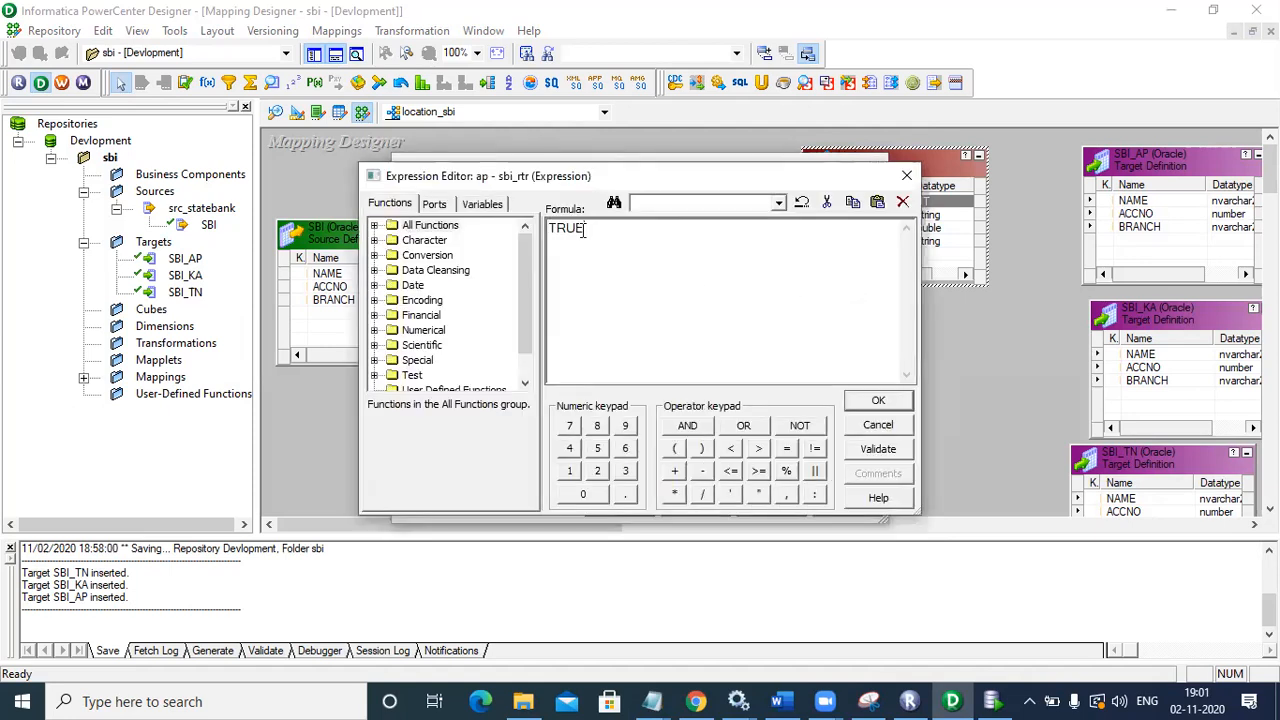
{"action": "key", "text": "BackSpace"}
{"action": "key", "text": "BackSpace"}
{"action": "key", "text": "BackSpace"}
{"action": "key", "text": "BackSpace"}
{"action": "left_click", "coordinate": [436, 205]}
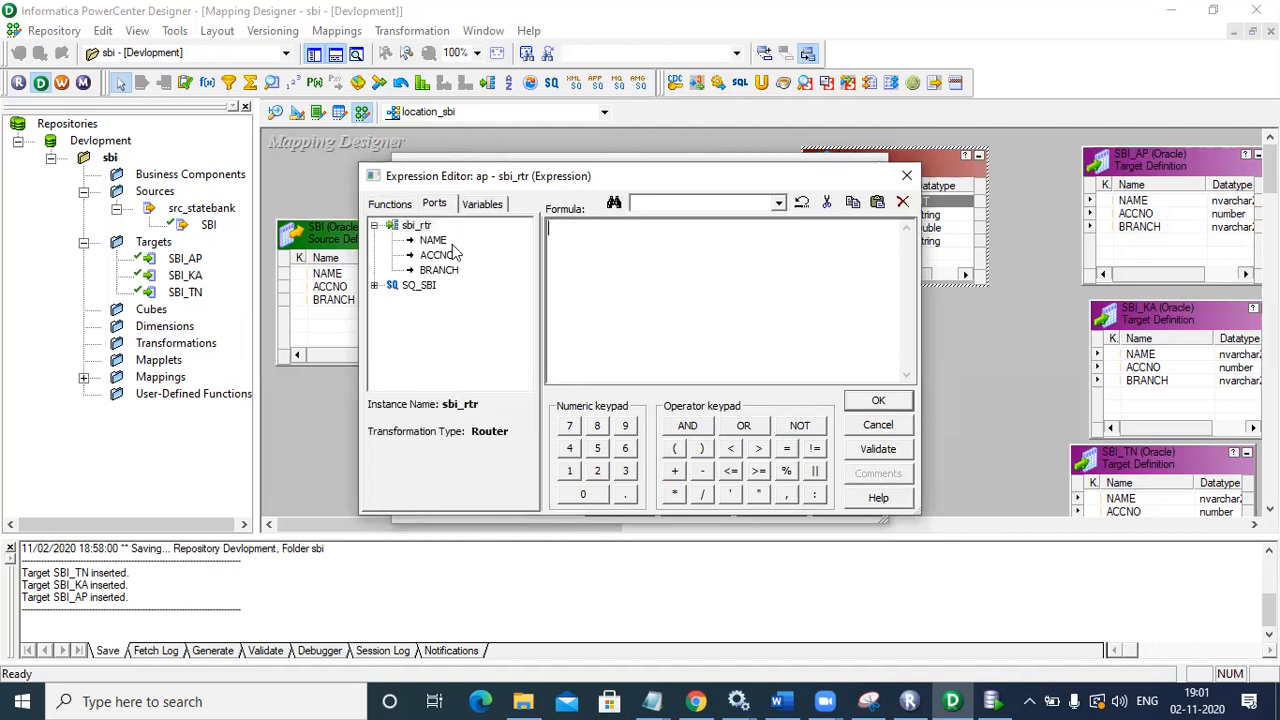
{"action": "double_click", "coordinate": [441, 274]}
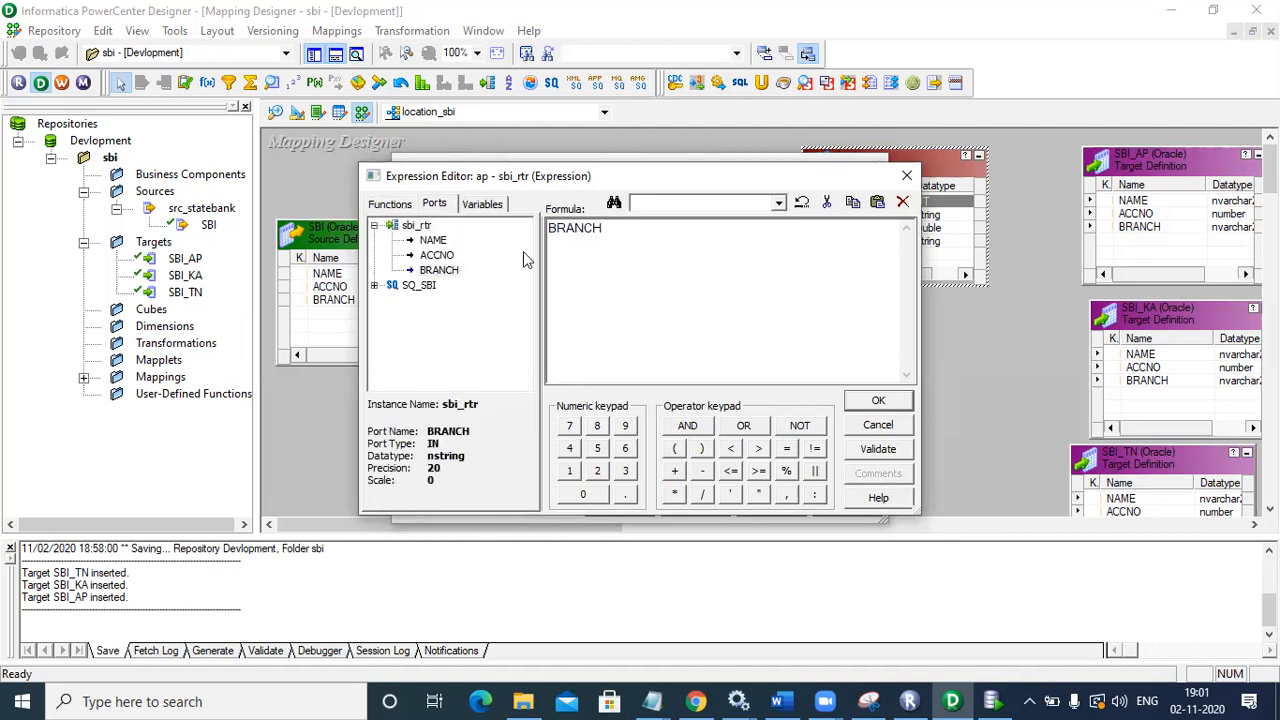
{"action": "type", "text": "='ap"}
{"action": "left_click", "coordinate": [886, 455]}
{"action": "left_click", "coordinate": [705, 389]}
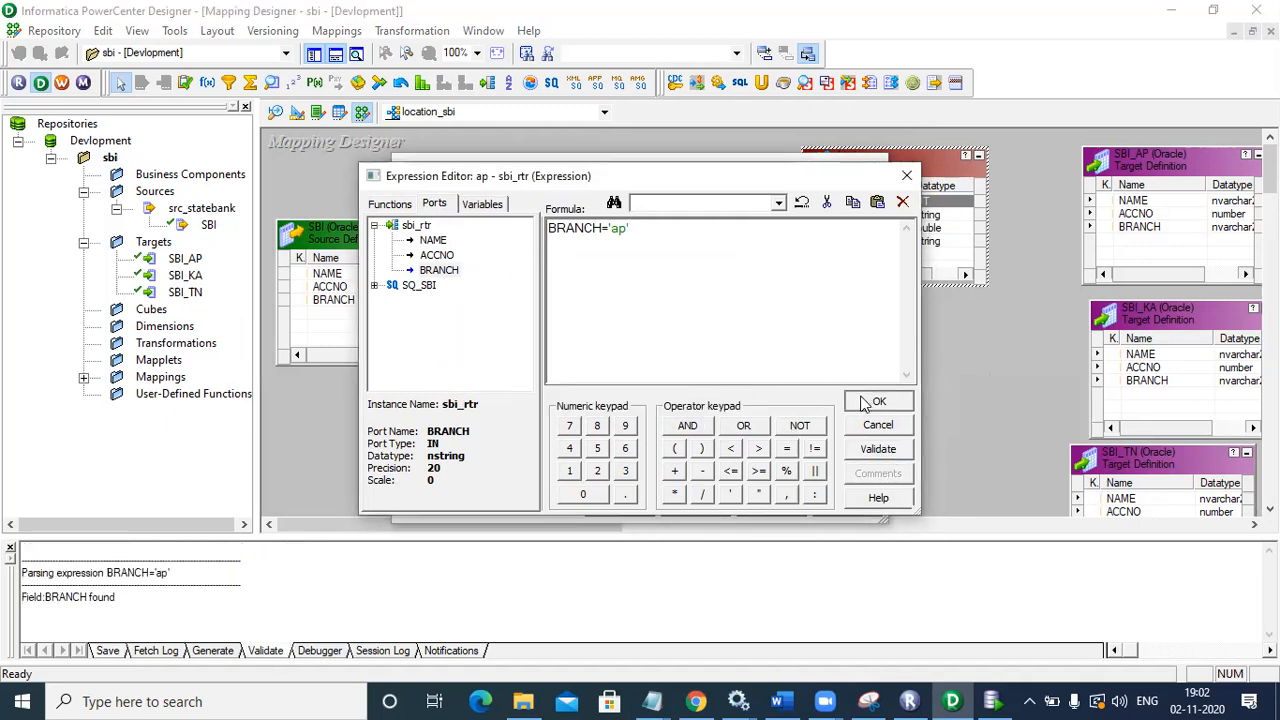
{"action": "left_click", "coordinate": [870, 402]}
{"action": "left_click", "coordinate": [487, 309]}
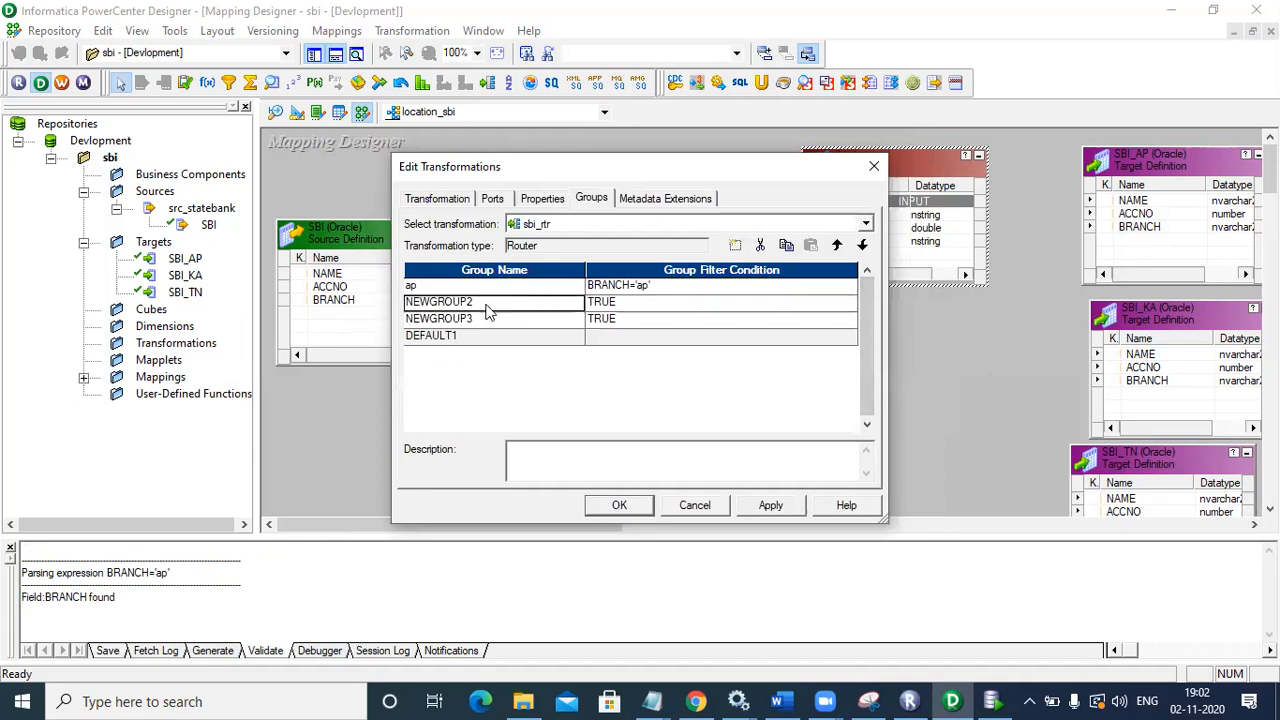
Step: Rename the second Router group from NEWGROUP2 to ka
{"action": "left_click", "coordinate": [478, 300]}
{"action": "key", "text": "BackSpace"}
{"action": "key", "text": "BackSpace"}
{"action": "key", "text": "BackSpace"}
{"action": "key", "text": "BackSpace"}
{"action": "key", "text": "BackSpace"}
{"action": "key", "text": "BackSpace"}
{"action": "key", "text": "BackSpace"}
{"action": "key", "text": "BackSpace"}
{"action": "key", "text": "BackSpace"}
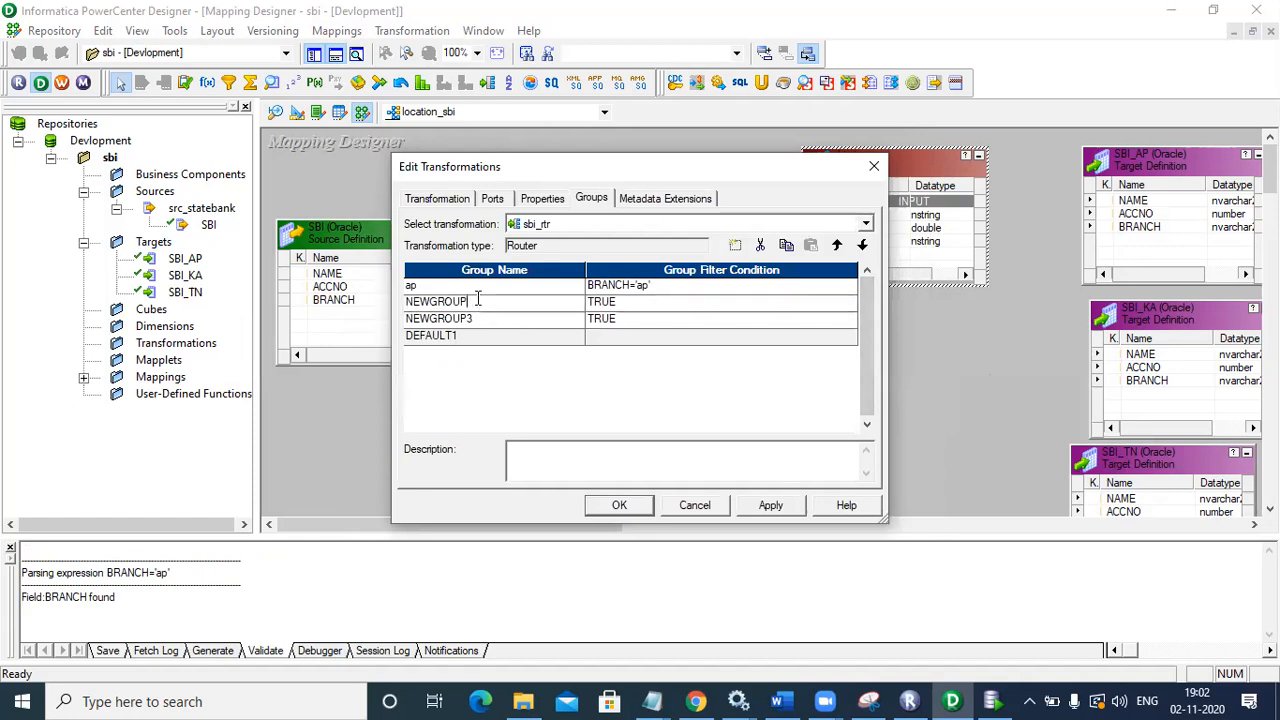
{"action": "type", "text": "ka"}
{"action": "left_click", "coordinate": [605, 308]}
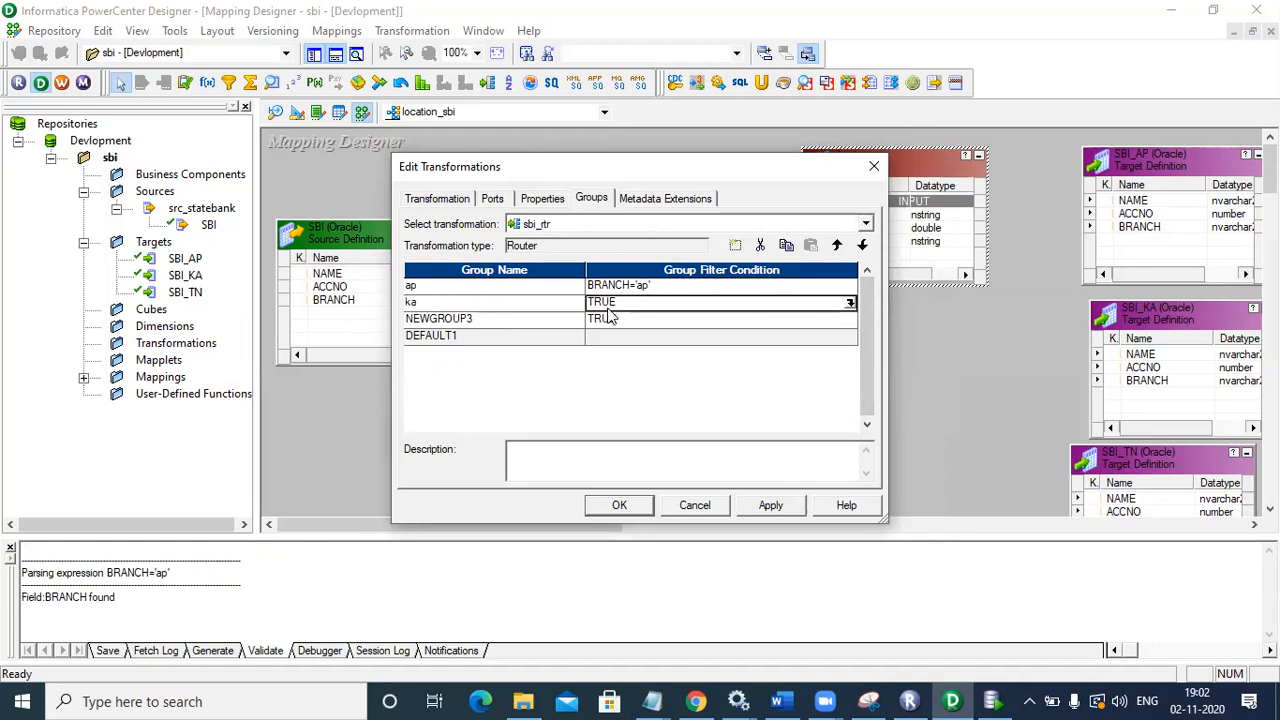
Step: Set the ka group's filter condition to BRANCH='ka' and validate it
{"action": "left_click", "coordinate": [848, 306]}
{"action": "key", "text": "BackSpace"}
{"action": "key", "text": "BackSpace"}
{"action": "key", "text": "BackSpace"}
{"action": "key", "text": "BackSpace"}
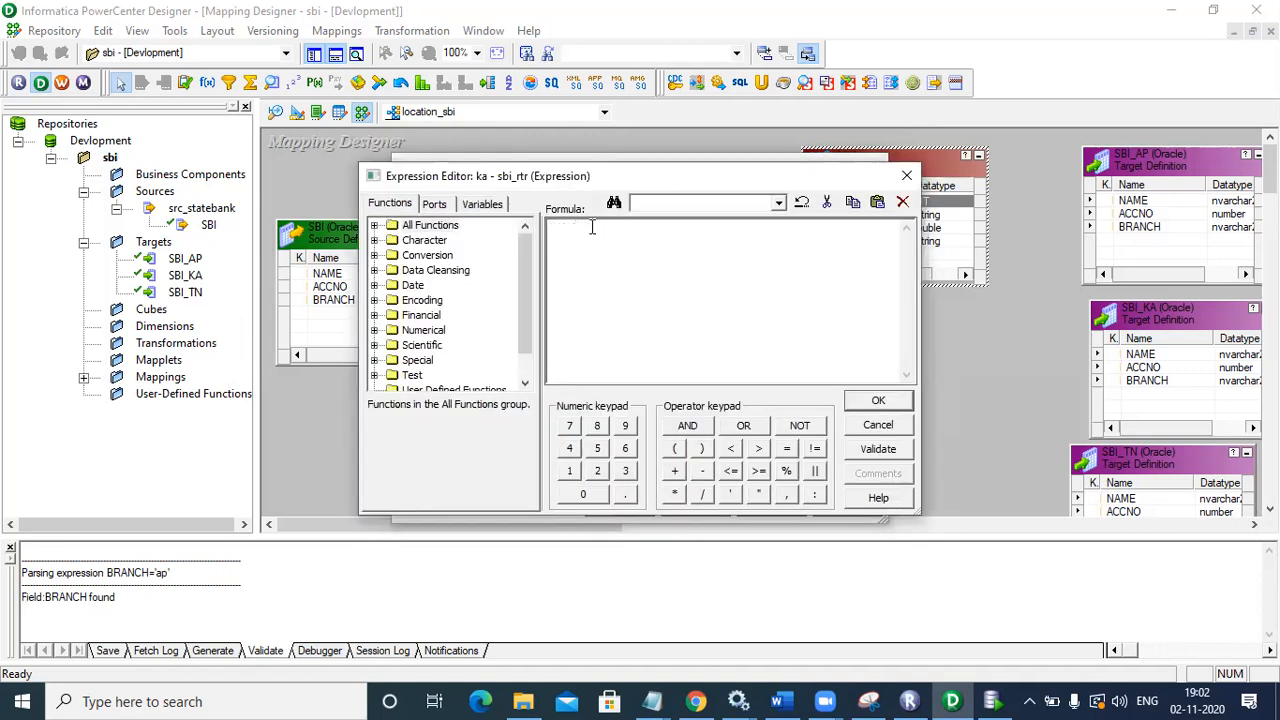
{"action": "left_click", "coordinate": [437, 204]}
{"action": "double_click", "coordinate": [440, 271]}
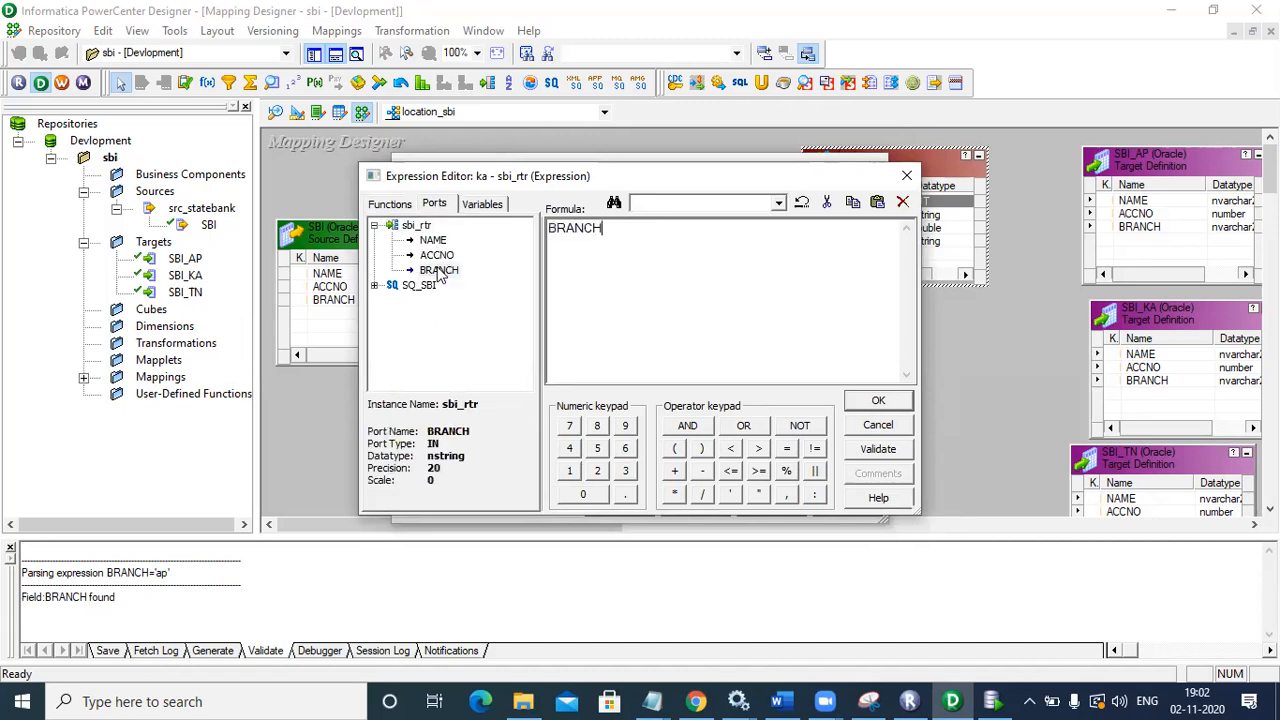
{"action": "type", "text": "='ka"}
{"action": "left_click", "coordinate": [877, 452]}
{"action": "left_click", "coordinate": [704, 392]}
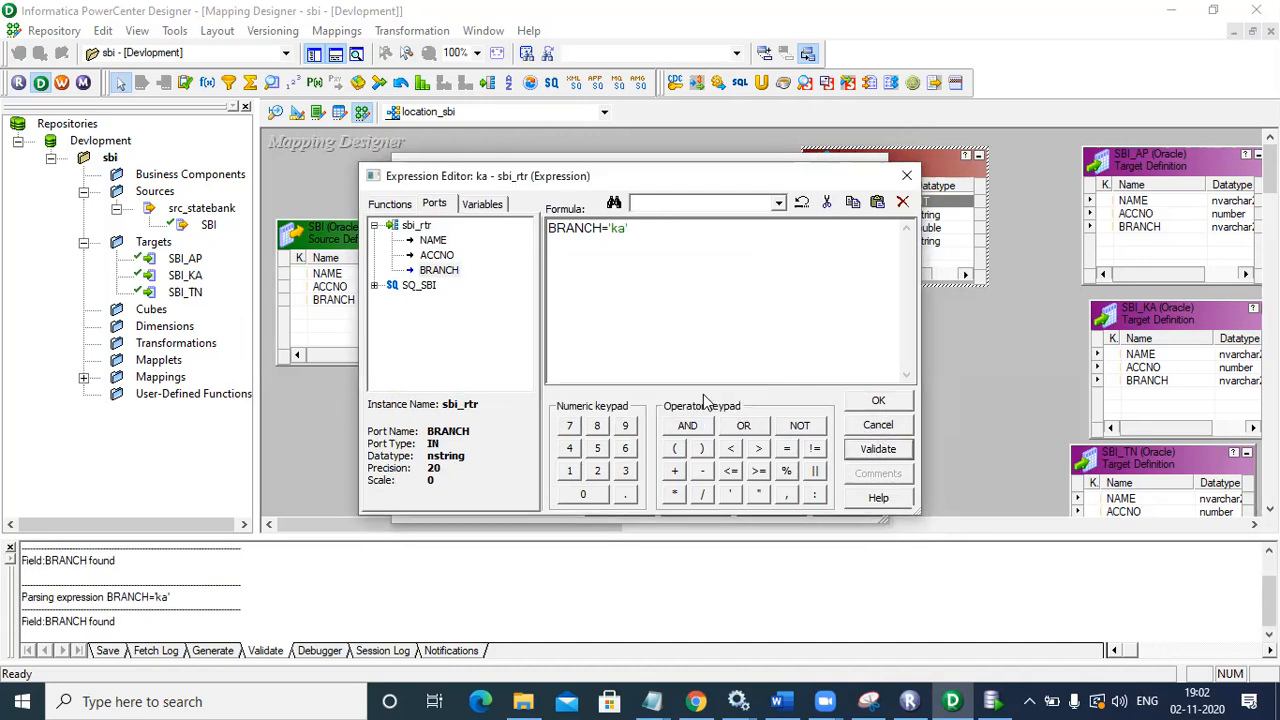
{"action": "left_click", "coordinate": [877, 403]}
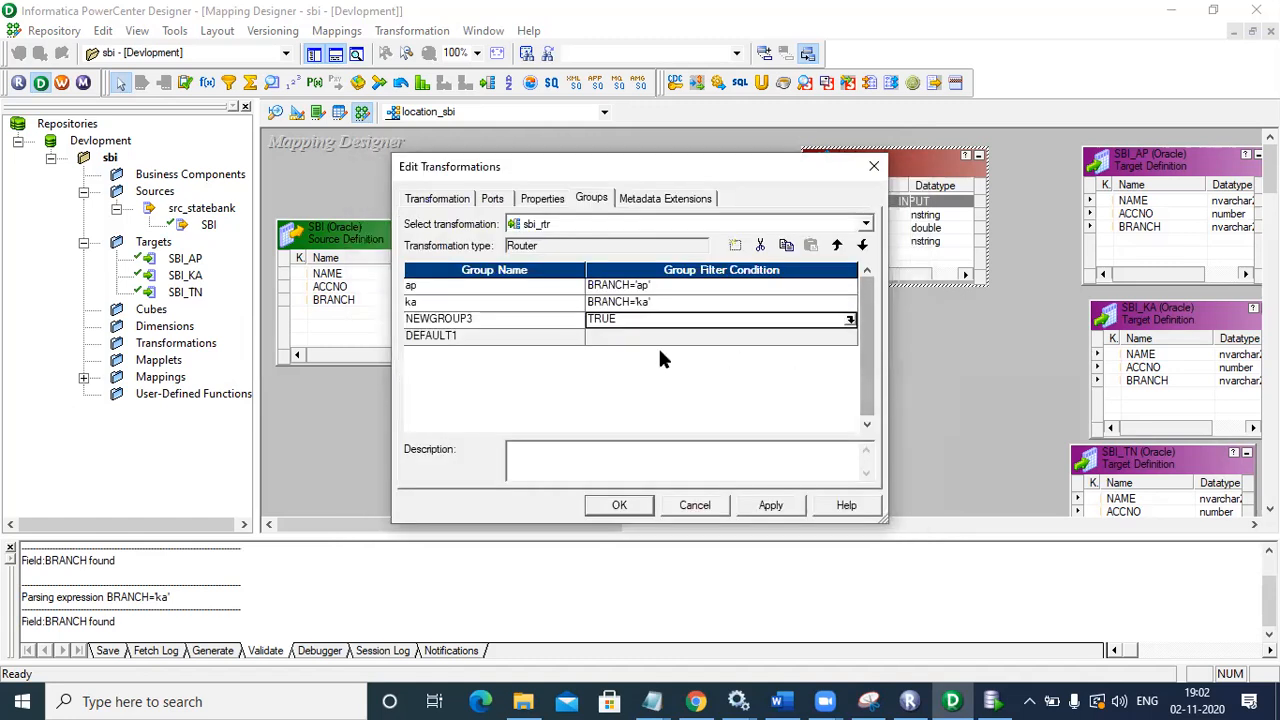
{"action": "left_click", "coordinate": [481, 316]}
Step: Rename the third group to tn and replace its TRUE filter with a BRANCH tn comparison
{"action": "key", "text": "BackSpace"}
{"action": "key", "text": "BackSpace"}
{"action": "key", "text": "BackSpace"}
{"action": "key", "text": "BackSpace"}
{"action": "key", "text": "BackSpace"}
{"action": "key", "text": "BackSpace"}
{"action": "key", "text": "BackSpace"}
{"action": "key", "text": "BackSpace"}
{"action": "key", "text": "BackSpace"}
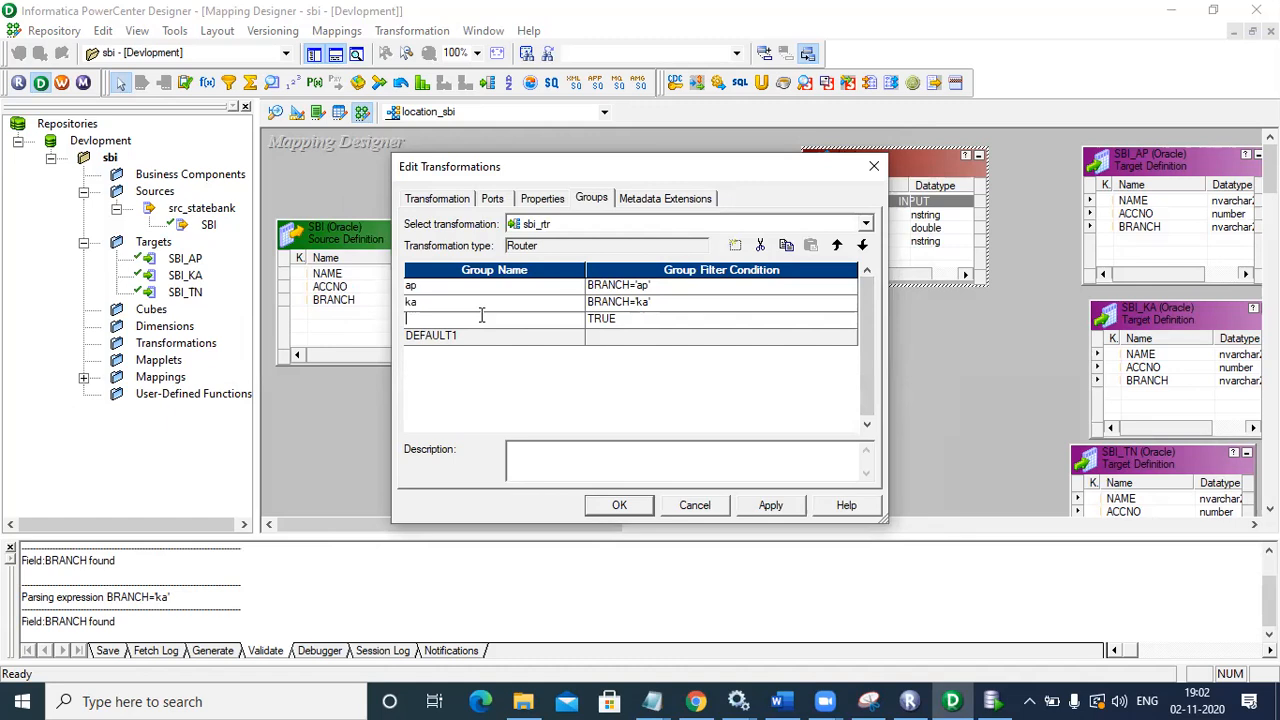
{"action": "type", "text": "tn"}
{"action": "left_click", "coordinate": [598, 322]}
{"action": "left_click", "coordinate": [849, 321]}
{"action": "left_click", "coordinate": [592, 227]}
{"action": "key", "text": "BackSpace"}
{"action": "key", "text": "BackSpace"}
{"action": "key", "text": "BackSpace"}
{"action": "key", "text": "BackSpace"}
{"action": "key", "text": "BackSpace"}
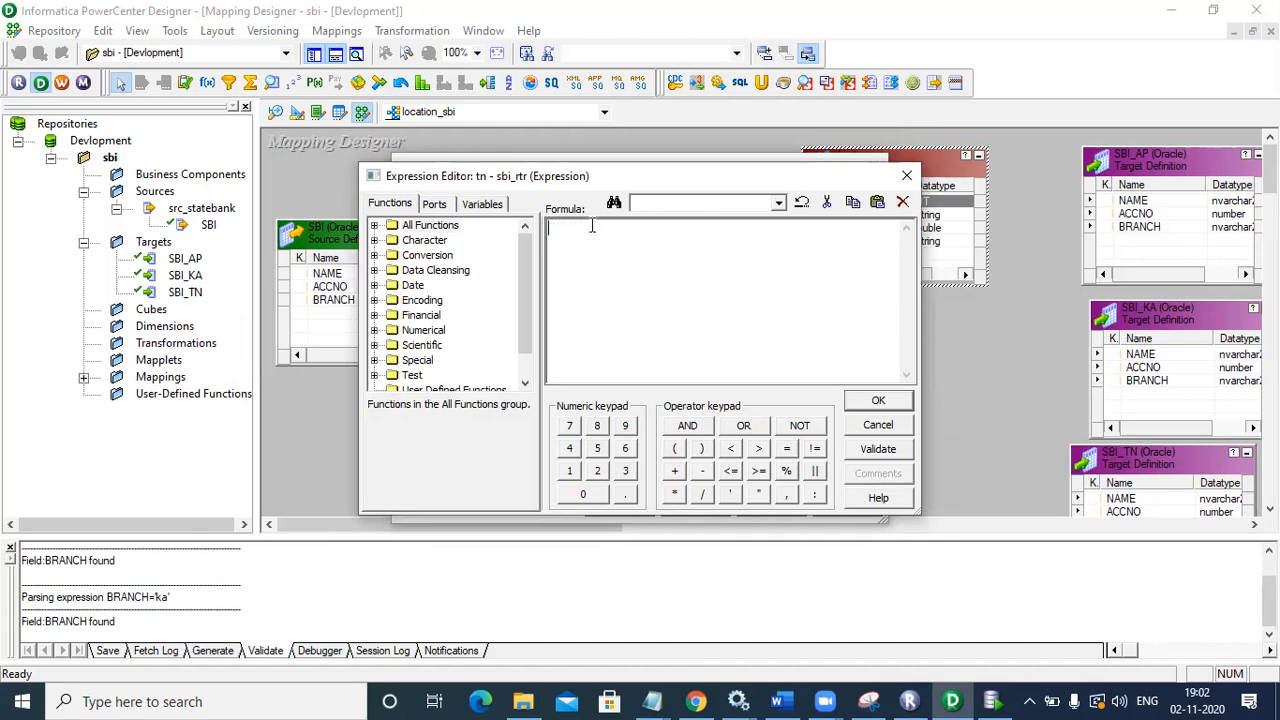
{"action": "left_click", "coordinate": [434, 204]}
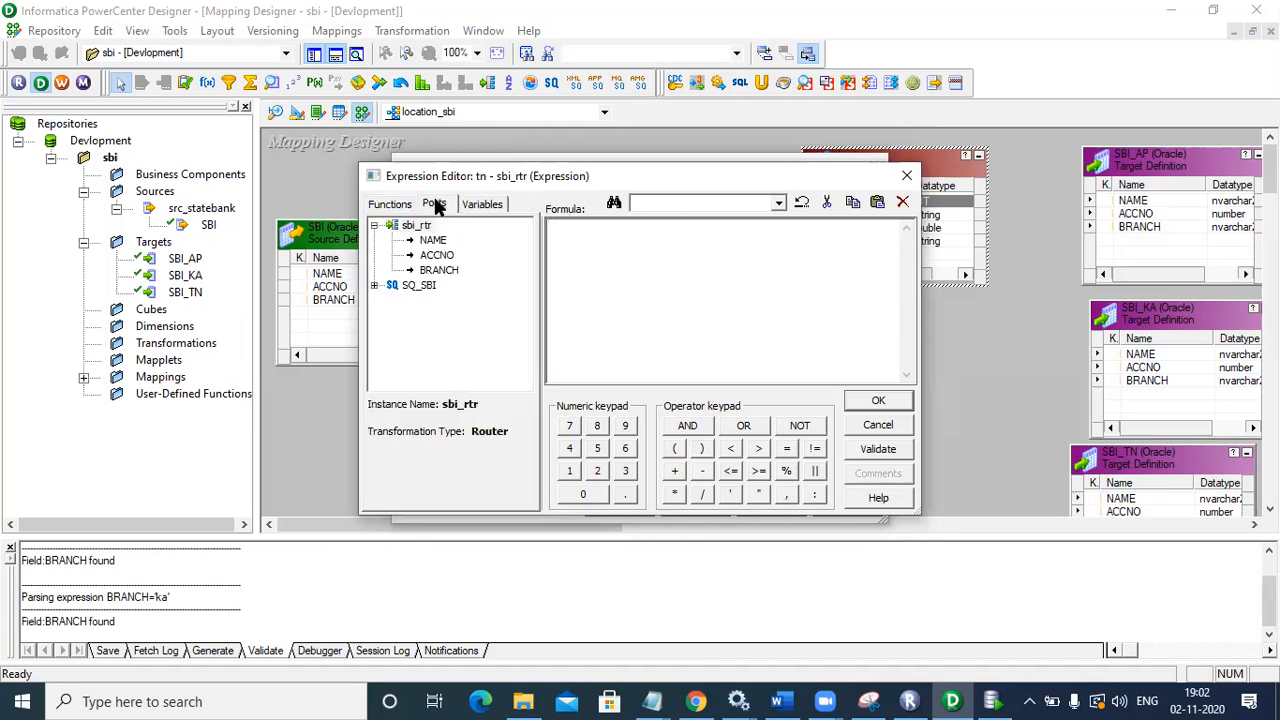
{"action": "double_click", "coordinate": [430, 271]}
{"action": "type", "text": "=tn"}
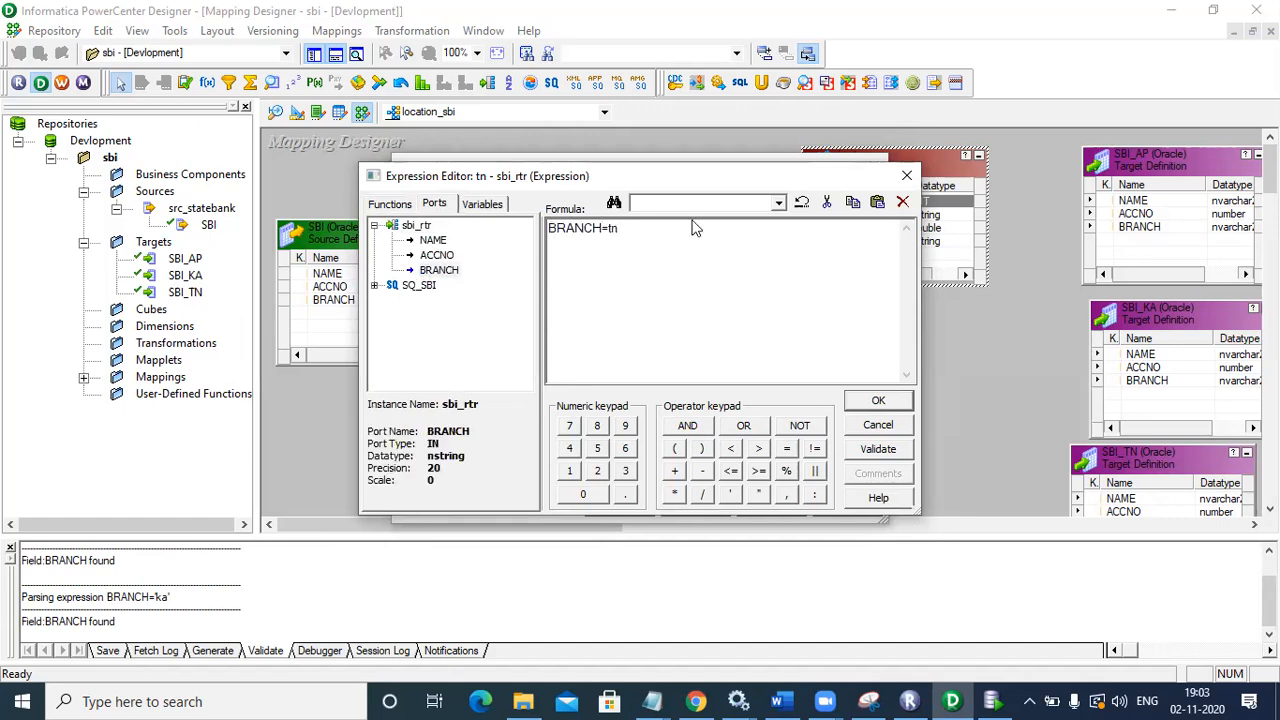
{"action": "type", "text": "'"}
Step: Fix the missing quote so the filter reads BRANCH='tn', validate, and apply the group changes
{"action": "left_click", "coordinate": [877, 450]}
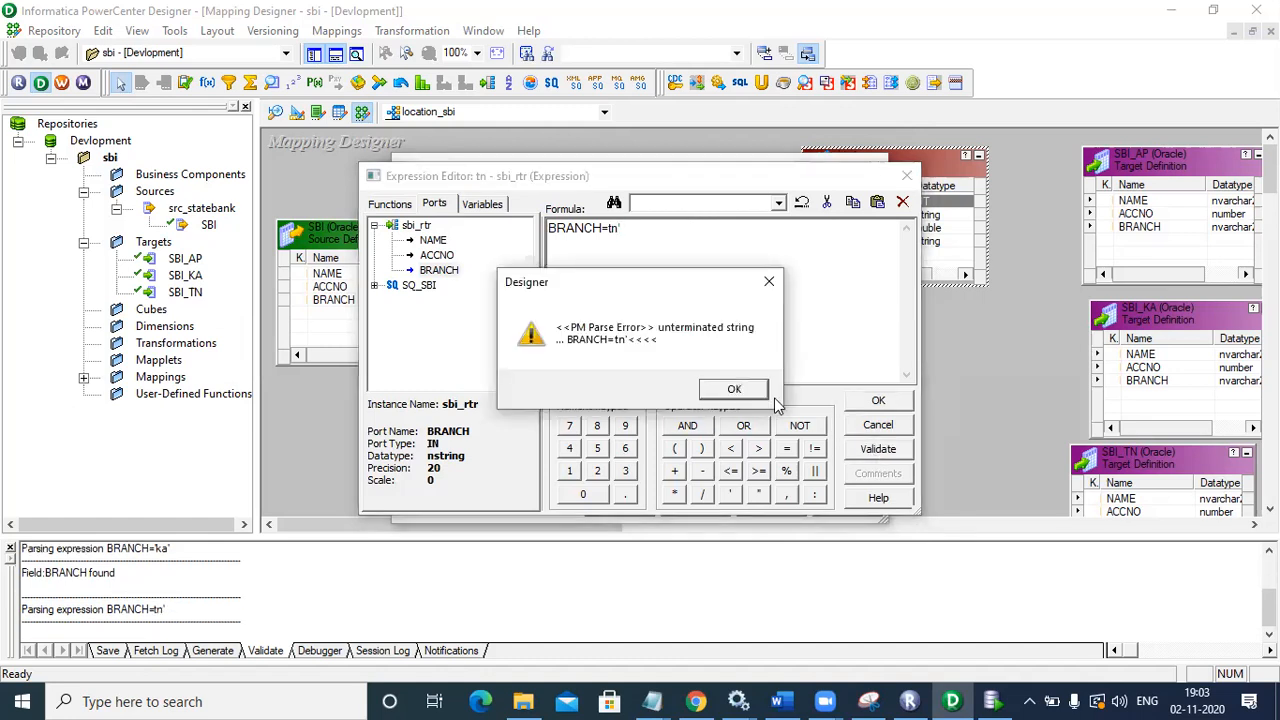
{"action": "left_click", "coordinate": [734, 389]}
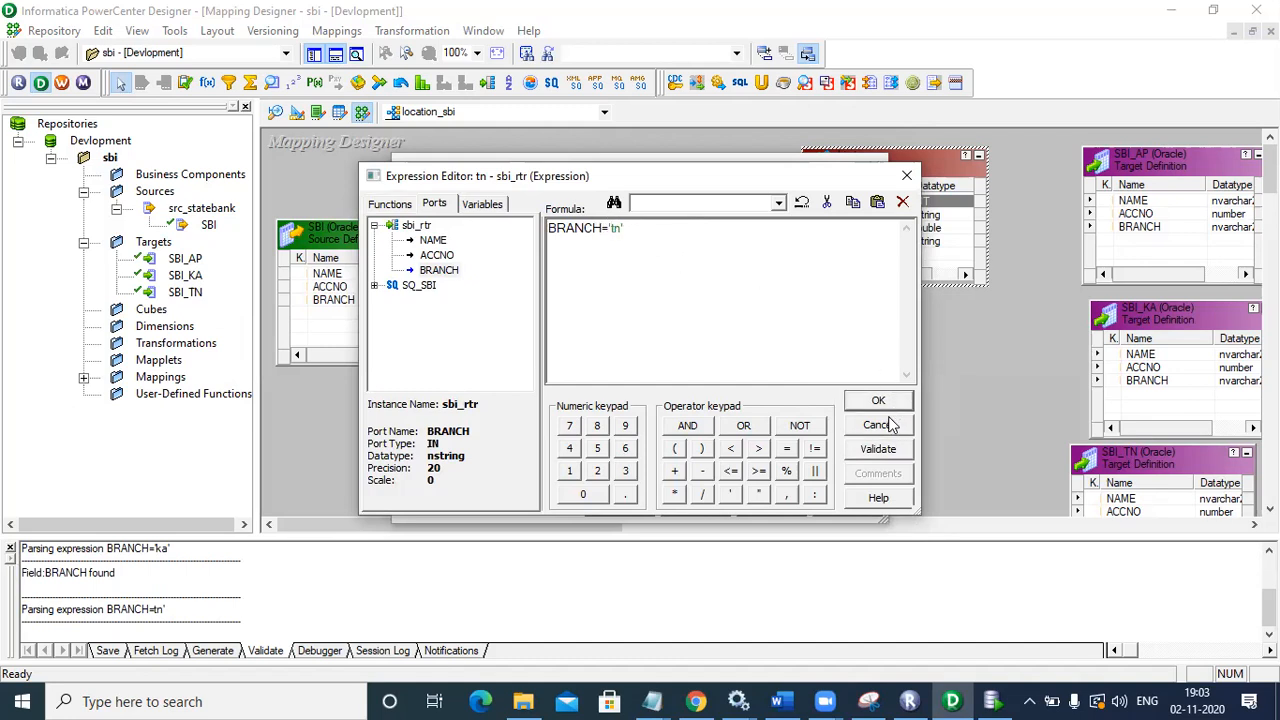
{"action": "left_click", "coordinate": [878, 449]}
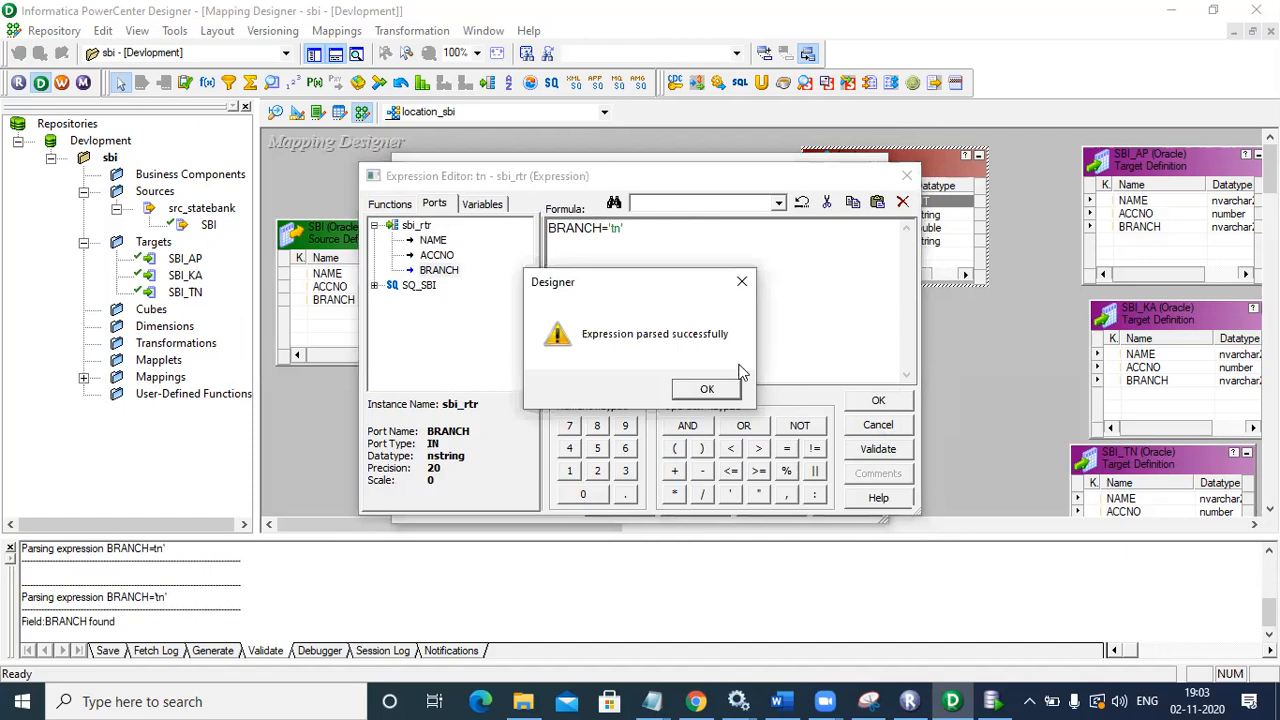
{"action": "left_click", "coordinate": [716, 390]}
{"action": "left_click", "coordinate": [868, 409]}
{"action": "left_click", "coordinate": [771, 505]}
{"action": "left_click", "coordinate": [617, 508]}
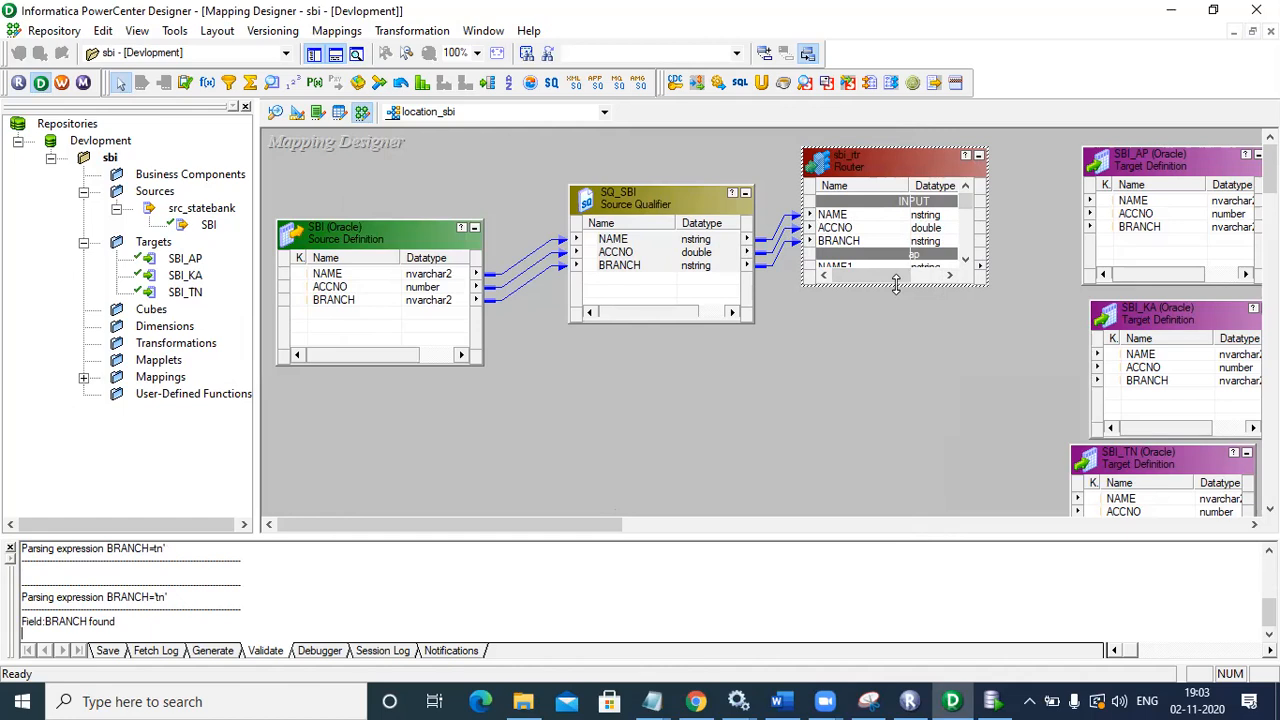
Step: Link the NAME, ACCNO and BRANCH ports of groups ap, ka and tn to SBI_AP, SBI_KA and SBI_TN
{"action": "left_click_drag", "start_coordinate": [896, 285], "coordinate": [916, 498]}
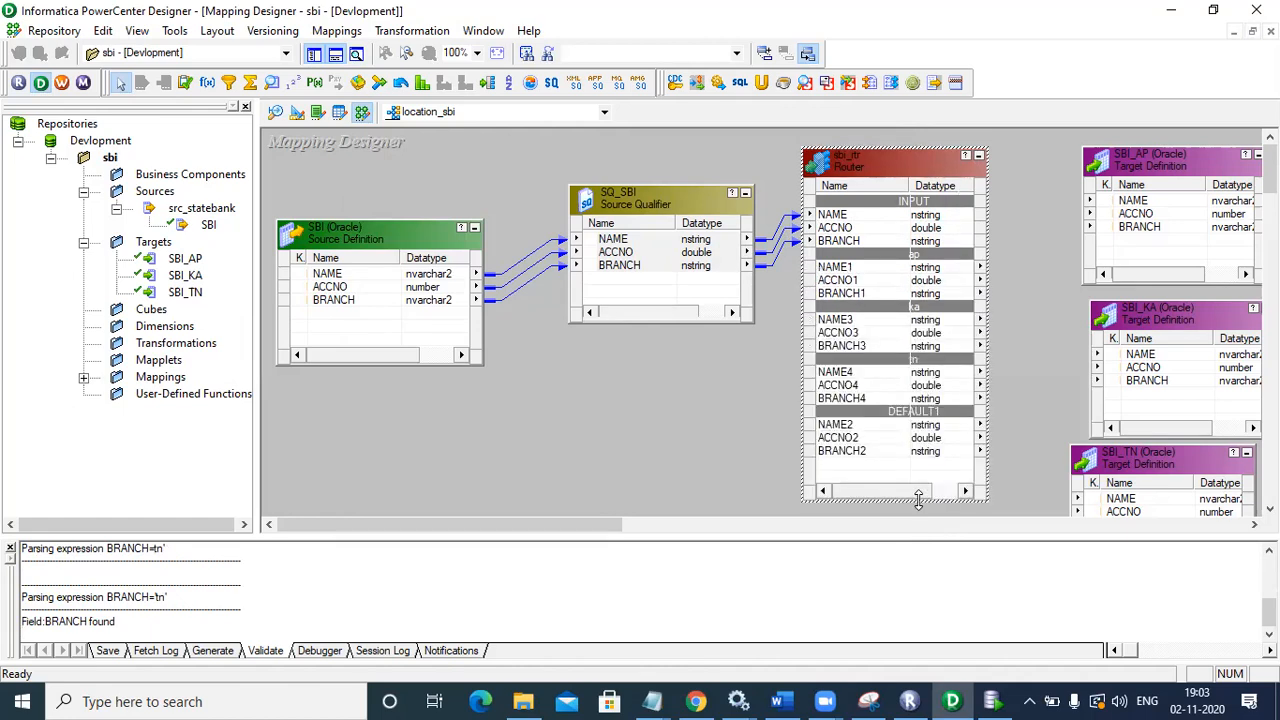
{"action": "left_click", "coordinate": [850, 268]}
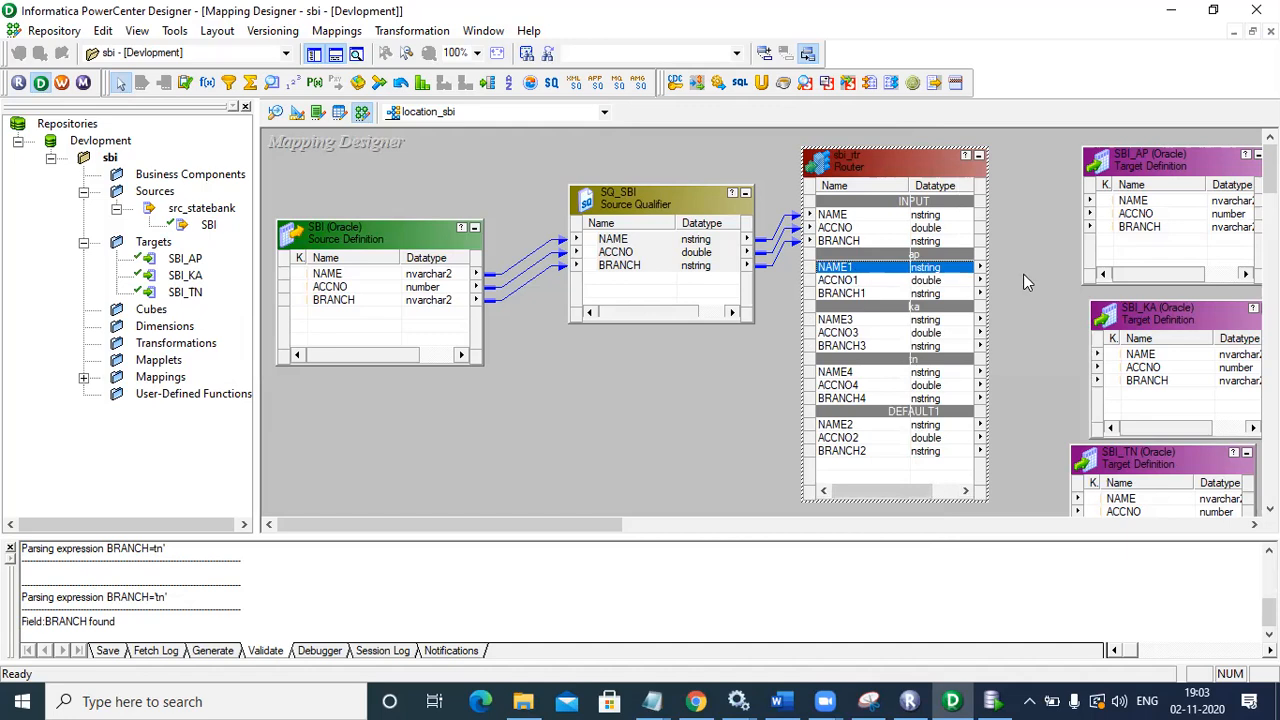
{"action": "left_click", "coordinate": [893, 280], "text": "shift"}
{"action": "left_click", "coordinate": [877, 291], "text": "shift"}
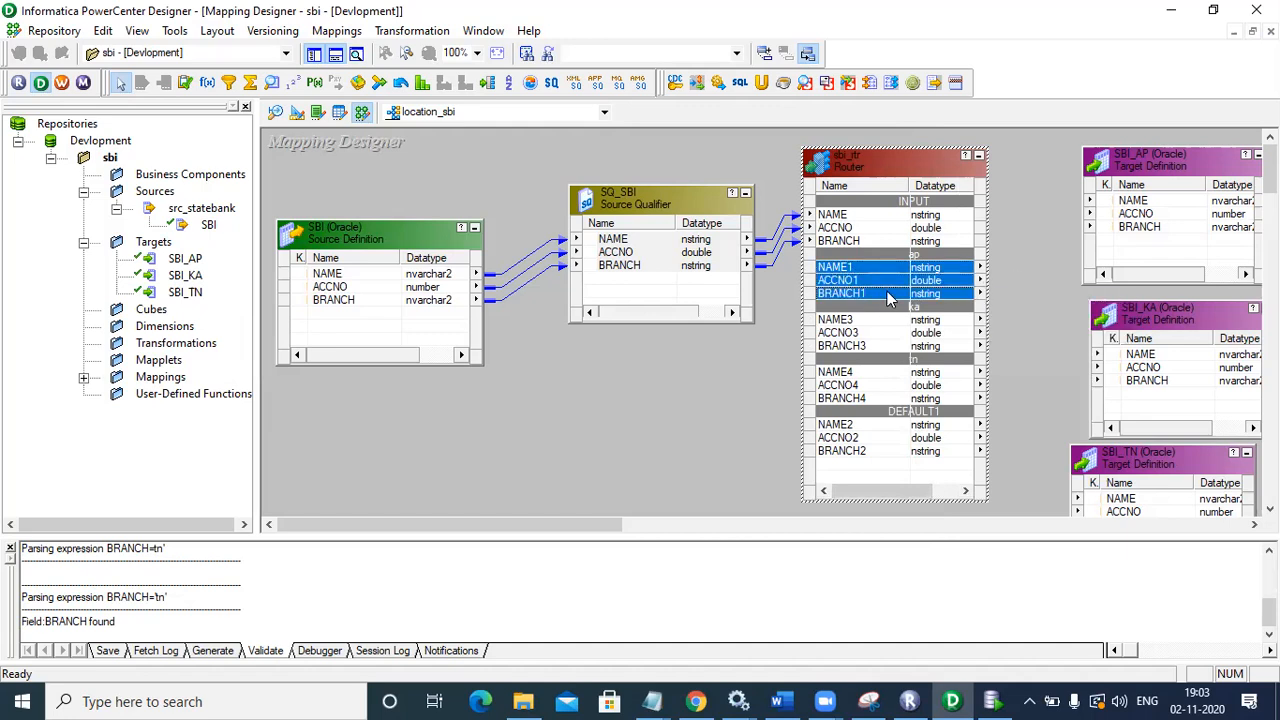
{"action": "left_click_drag", "start_coordinate": [883, 291], "coordinate": [1137, 201]}
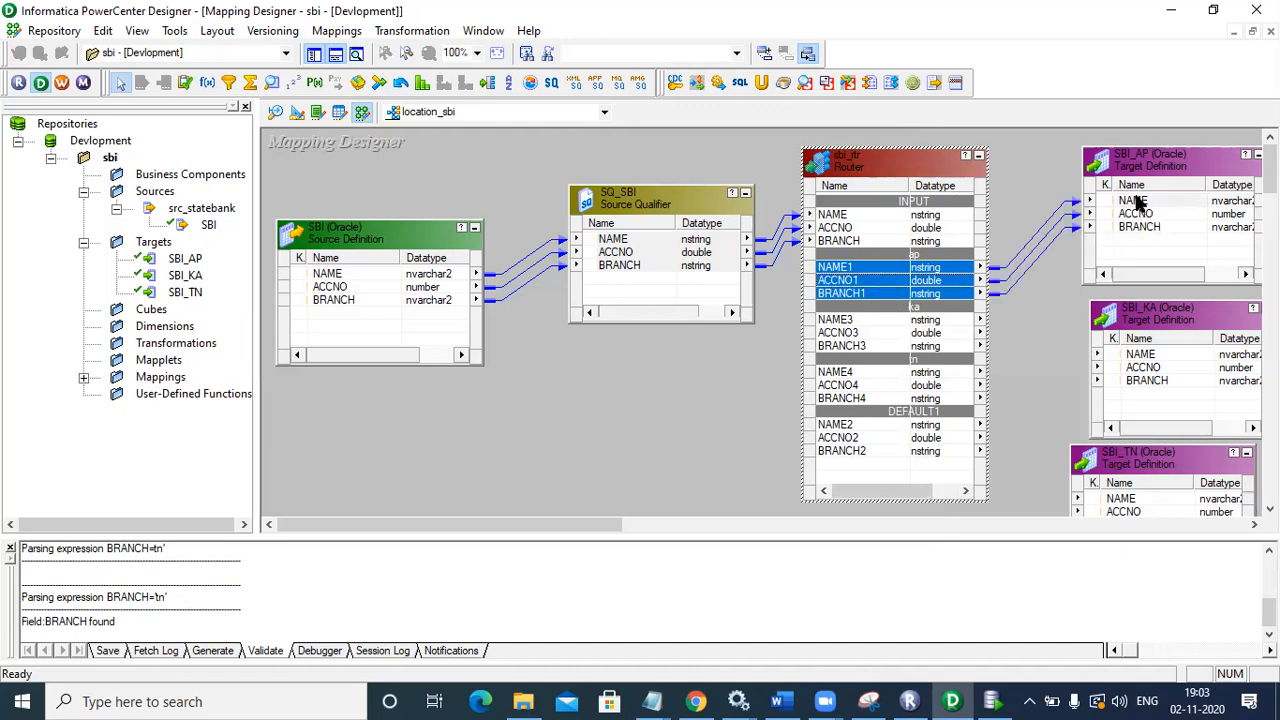
{"action": "left_click", "coordinate": [866, 321]}
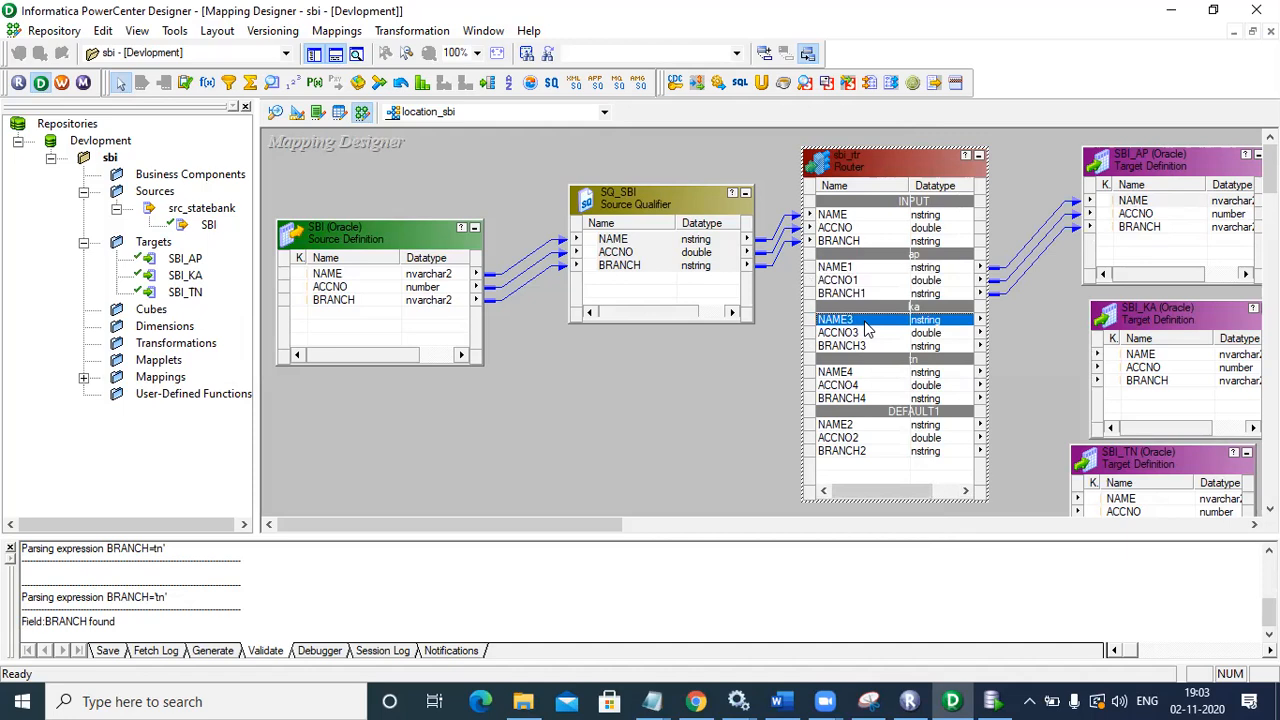
{"action": "left_click", "coordinate": [868, 333], "text": "shift"}
{"action": "left_click", "coordinate": [866, 346], "text": "shift"}
{"action": "left_click_drag", "start_coordinate": [850, 345], "coordinate": [1134, 358]}
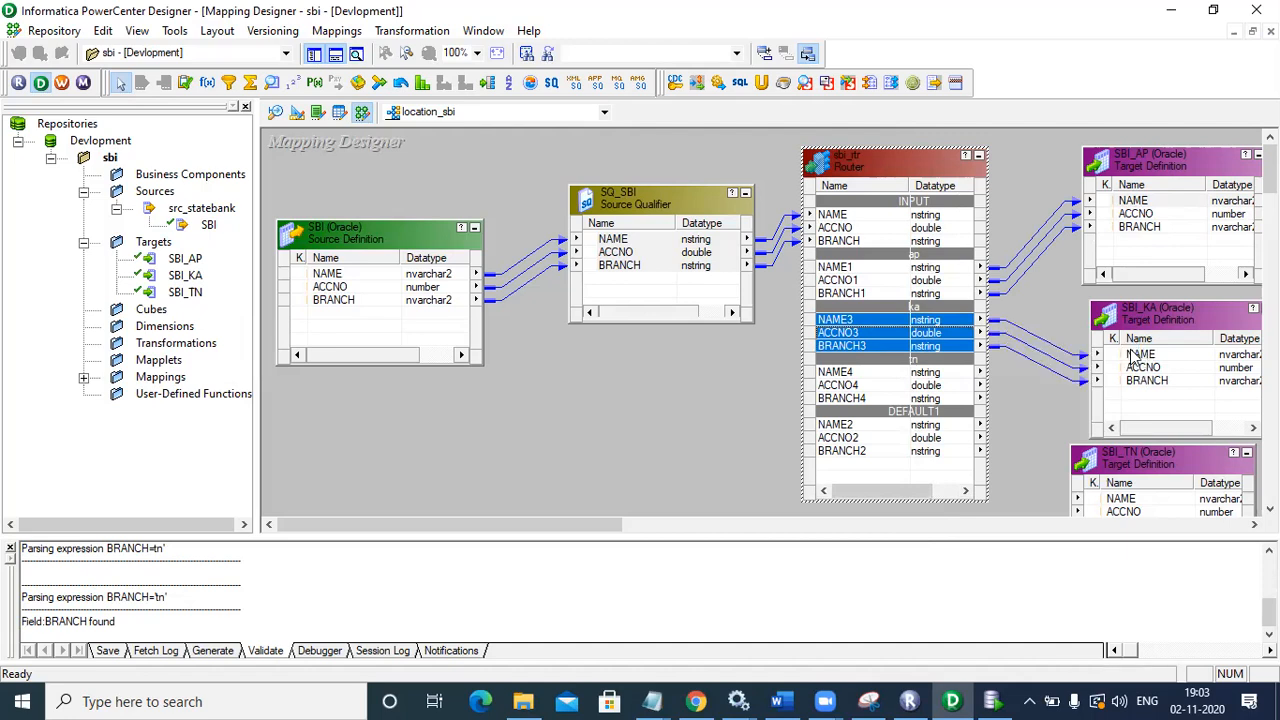
{"action": "left_click", "coordinate": [912, 373]}
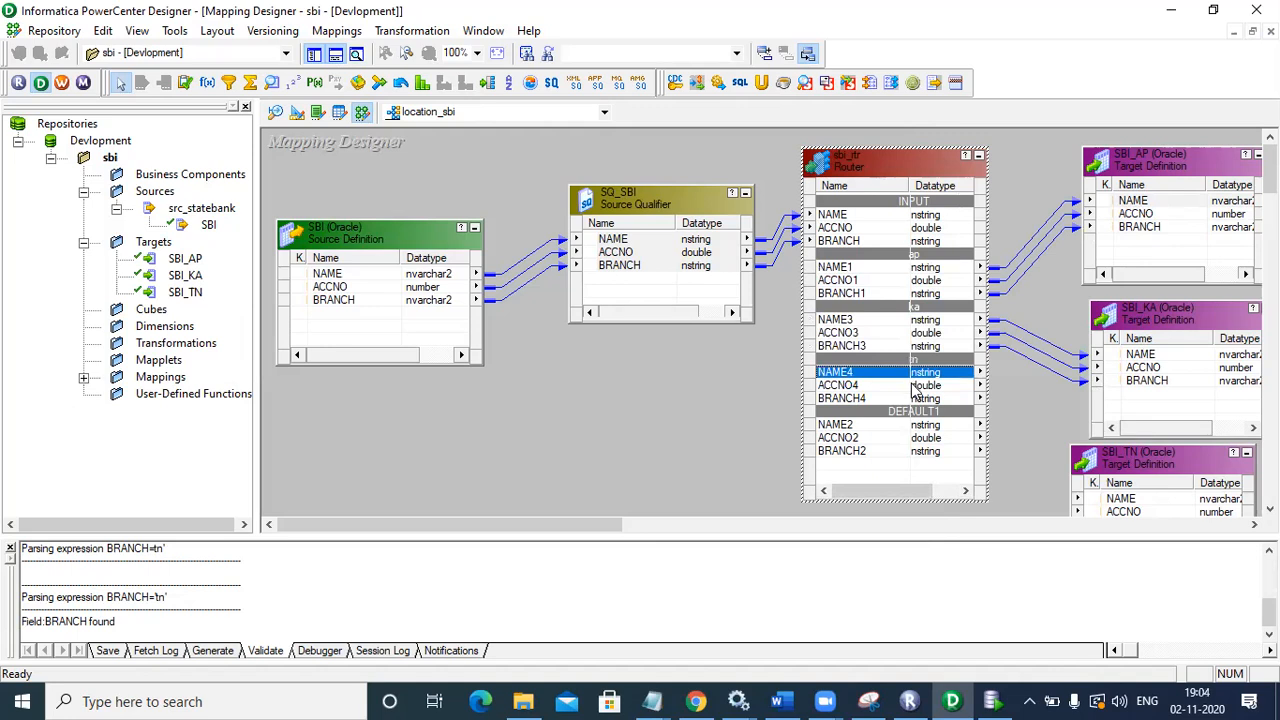
{"action": "left_click", "coordinate": [915, 387], "text": "shift"}
{"action": "left_click", "coordinate": [913, 399], "text": "shift"}
{"action": "left_click_drag", "start_coordinate": [825, 390], "coordinate": [1105, 505]}
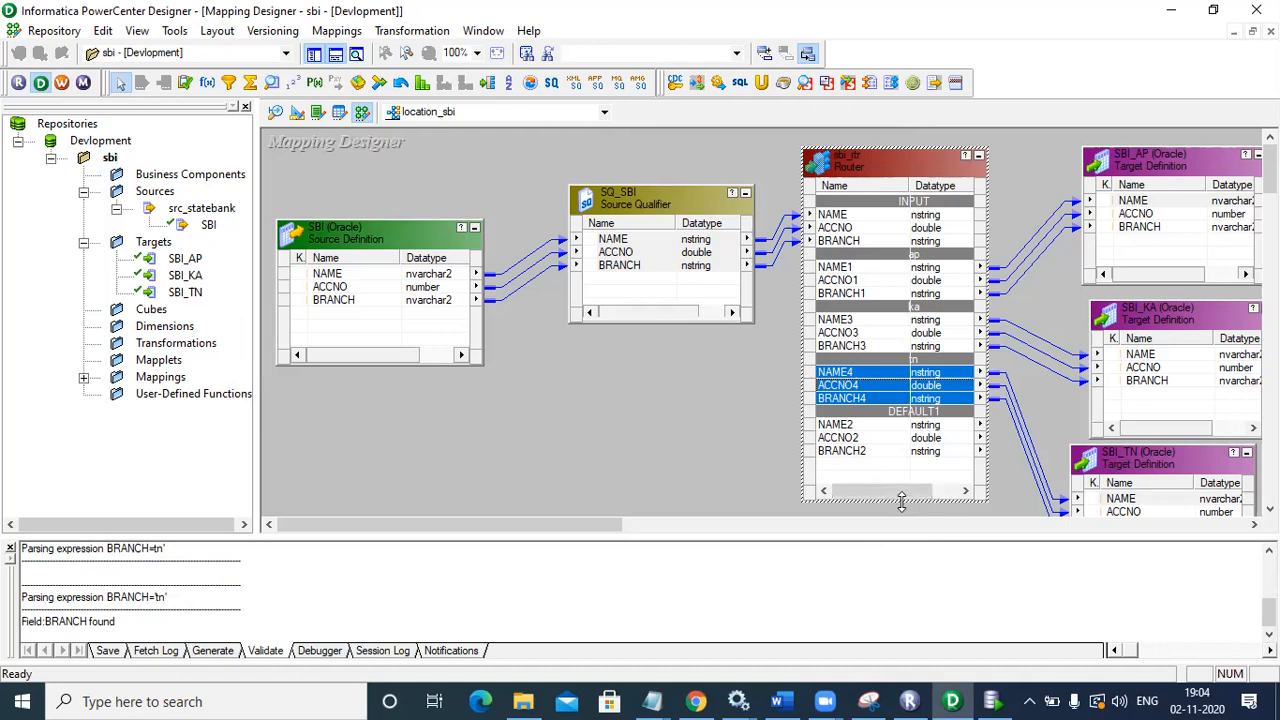
Step: Resize the Router so the tn and DEFAULT1 groups are fully visible
{"action": "left_click_drag", "start_coordinate": [901, 503], "coordinate": [897, 395]}
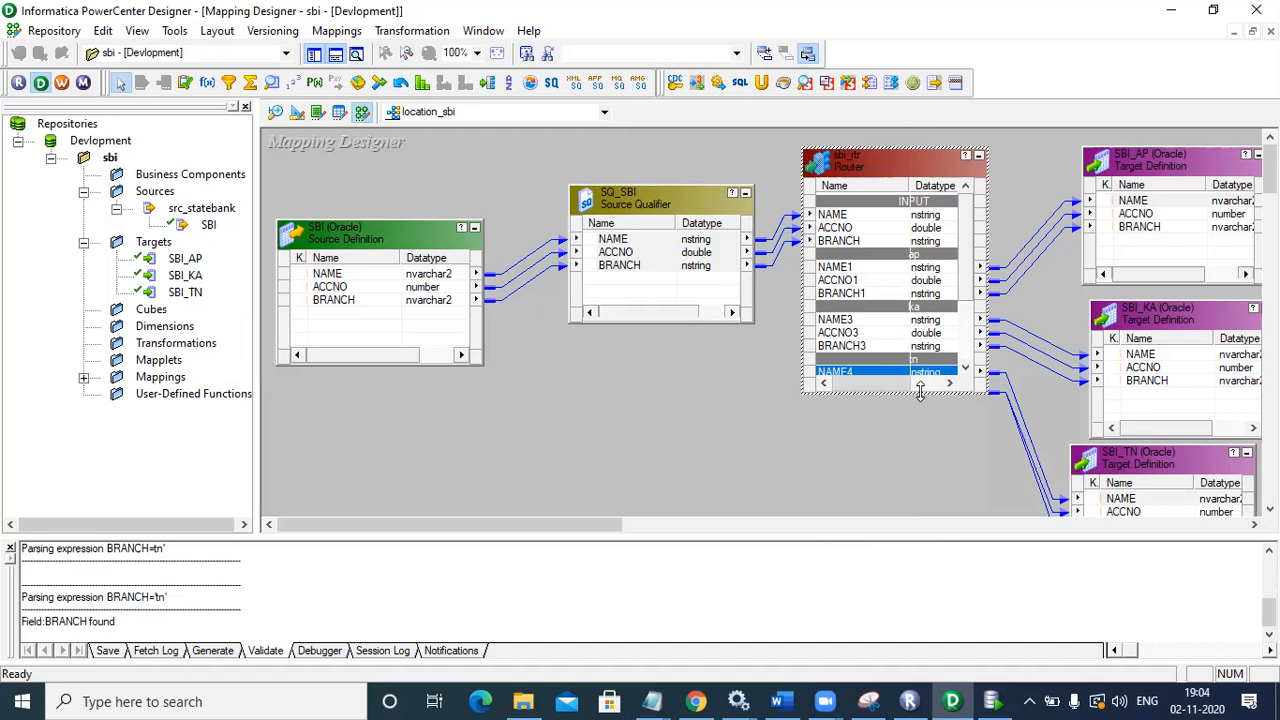
{"action": "left_click_drag", "start_coordinate": [920, 390], "coordinate": [954, 515]}
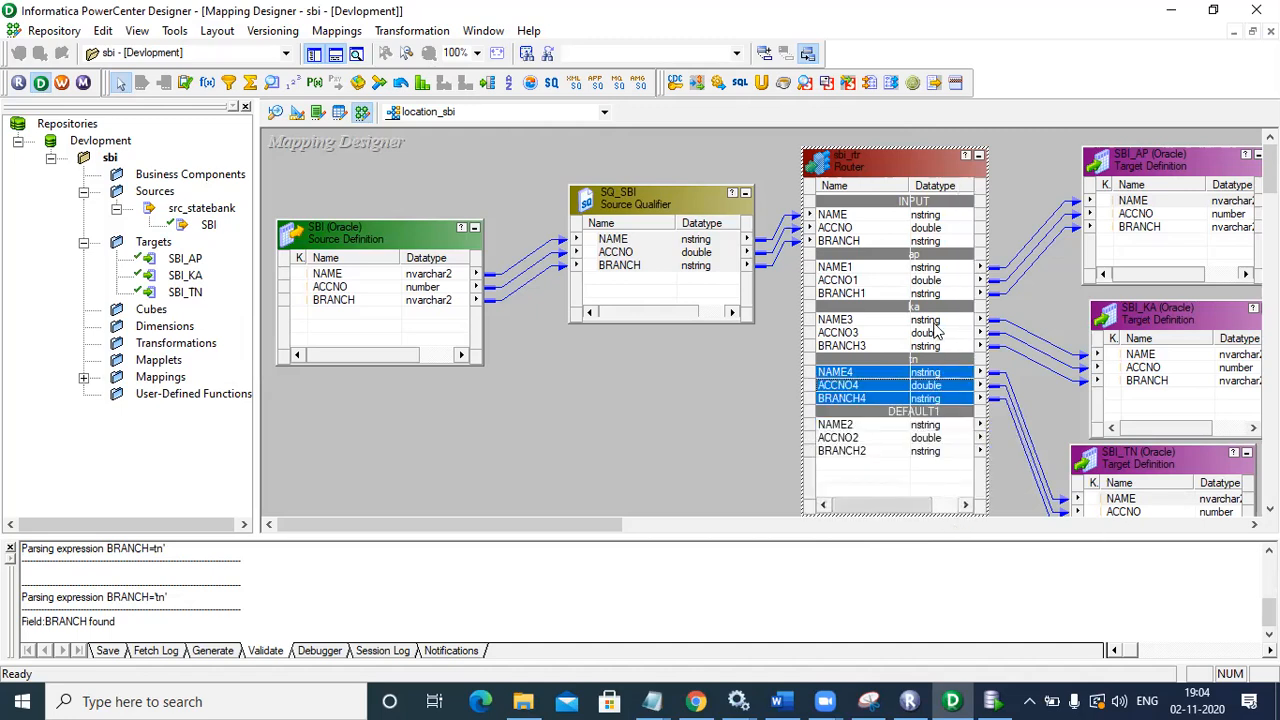
{"action": "left_click", "coordinate": [993, 701]}
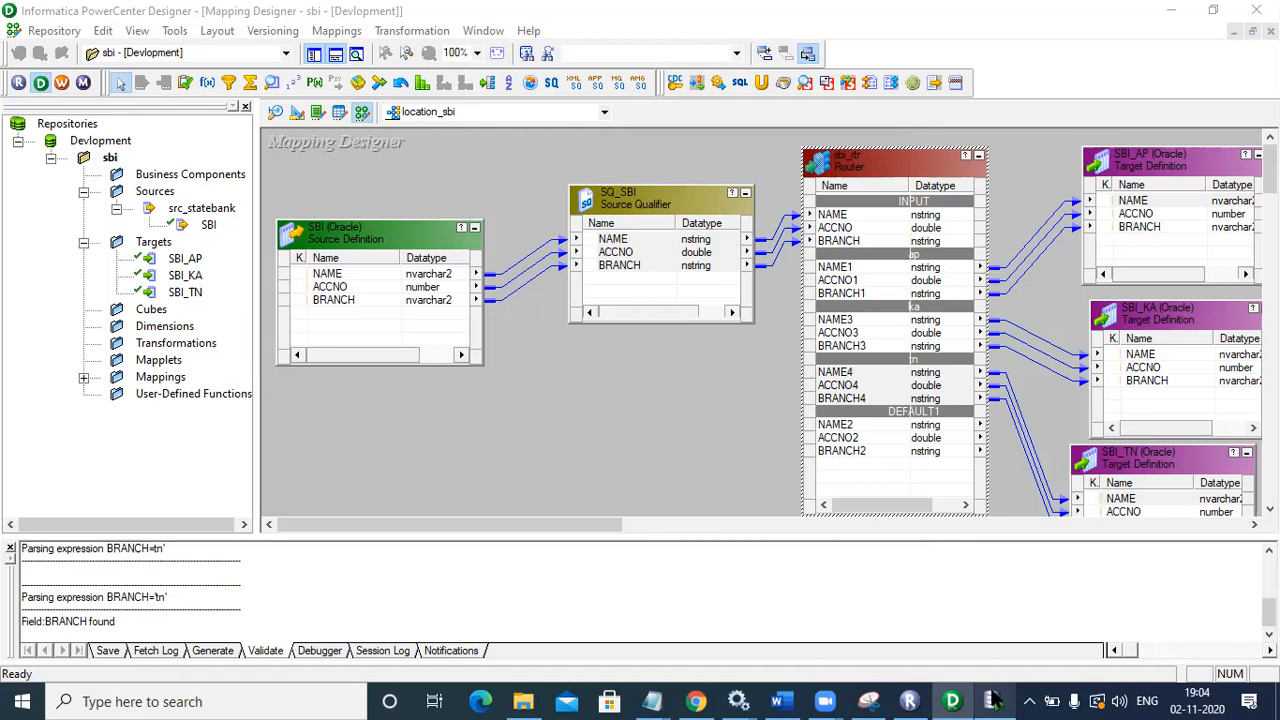
Step: Save the location_sbi mapping with Ctrl+S and find it under Mappings in the Navigator
{"action": "left_click", "coordinate": [718, 443]}
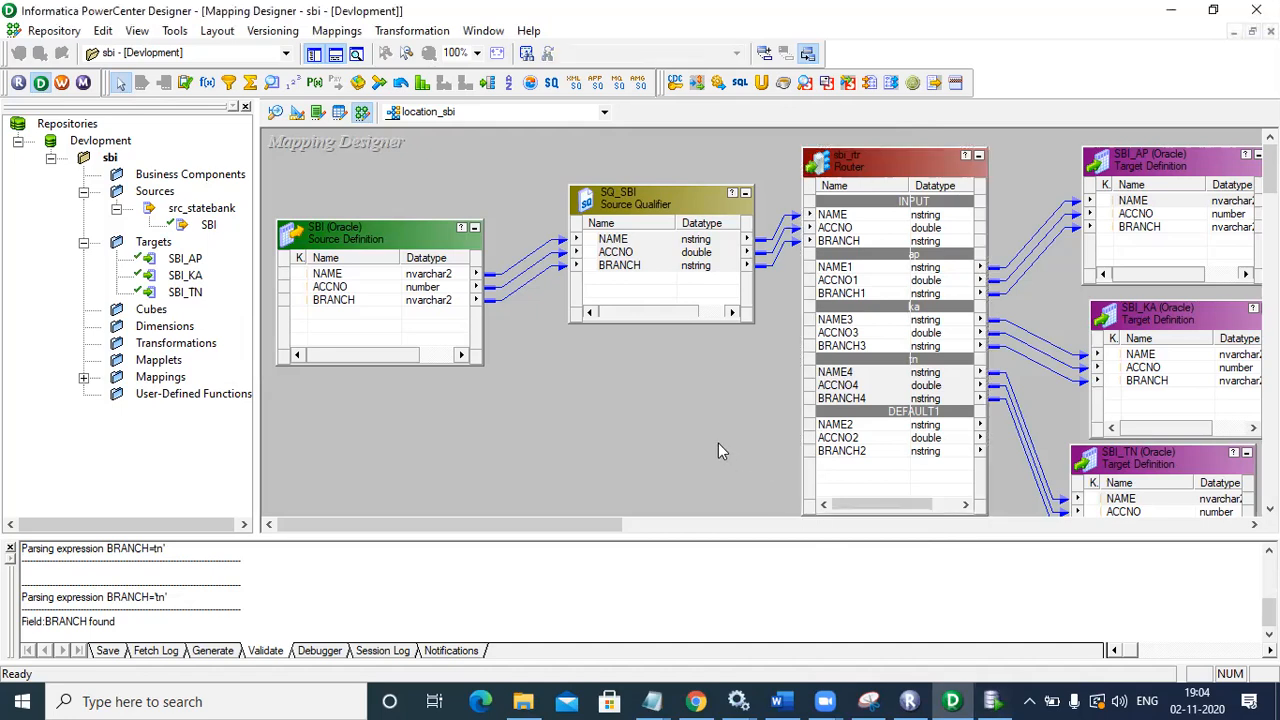
{"action": "key", "text": "ctrl+s"}
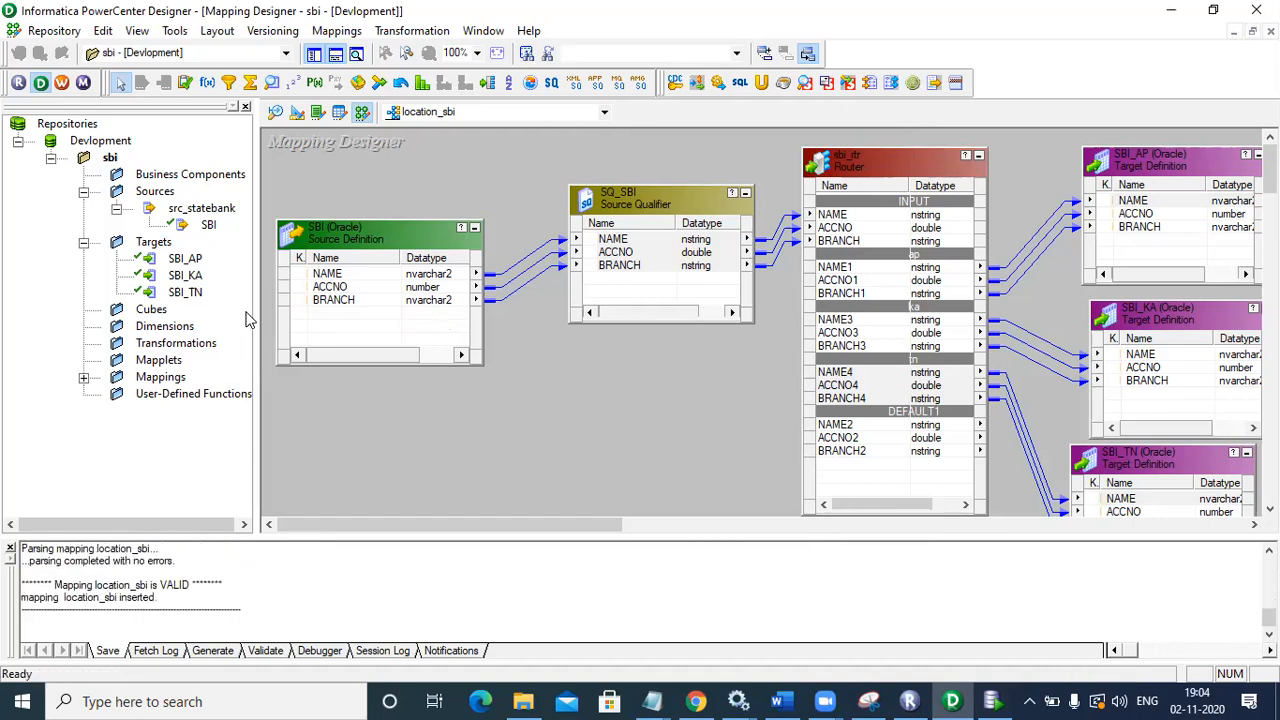
{"action": "left_click", "coordinate": [84, 378]}
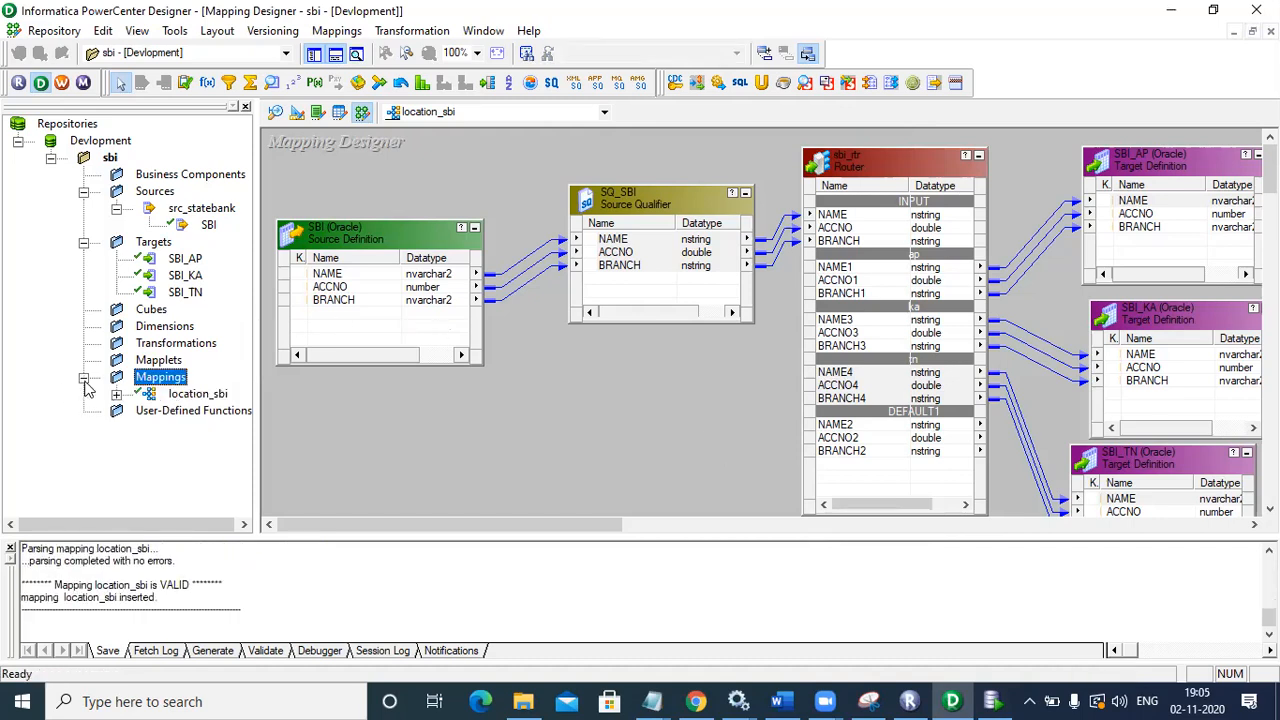
{"action": "left_click", "coordinate": [210, 395]}
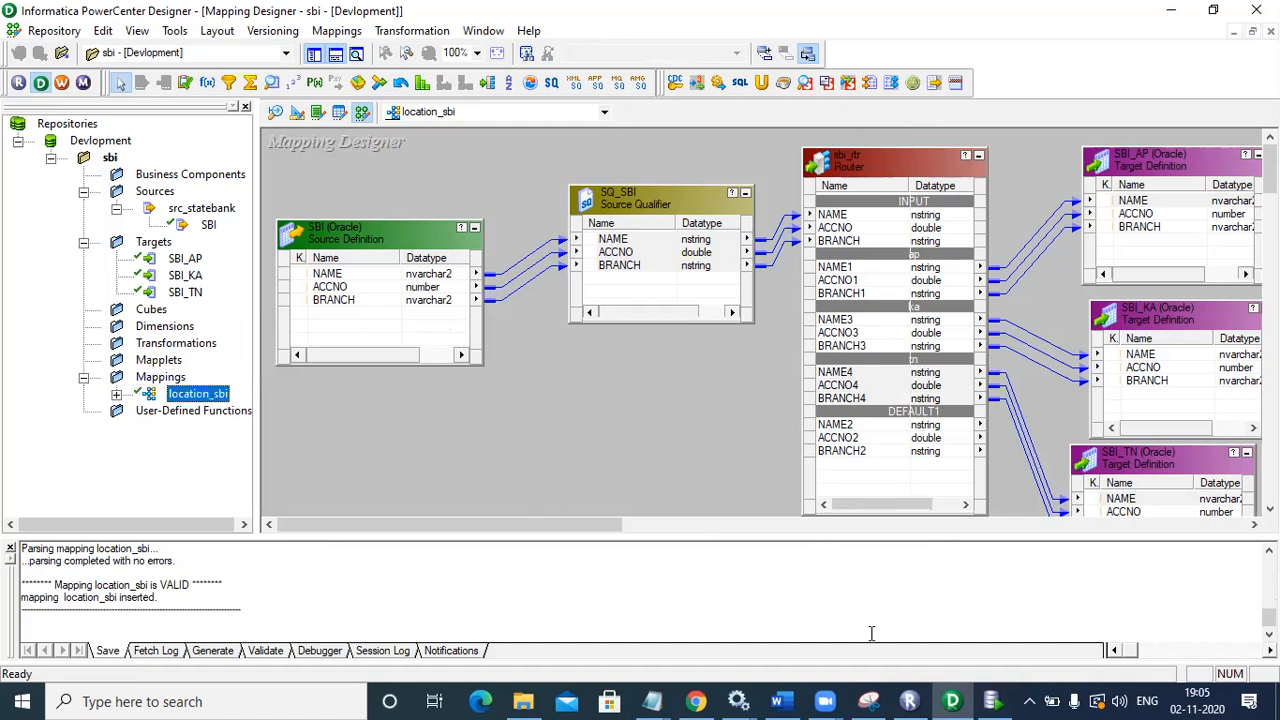
{"action": "left_click", "coordinate": [1171, 12]}
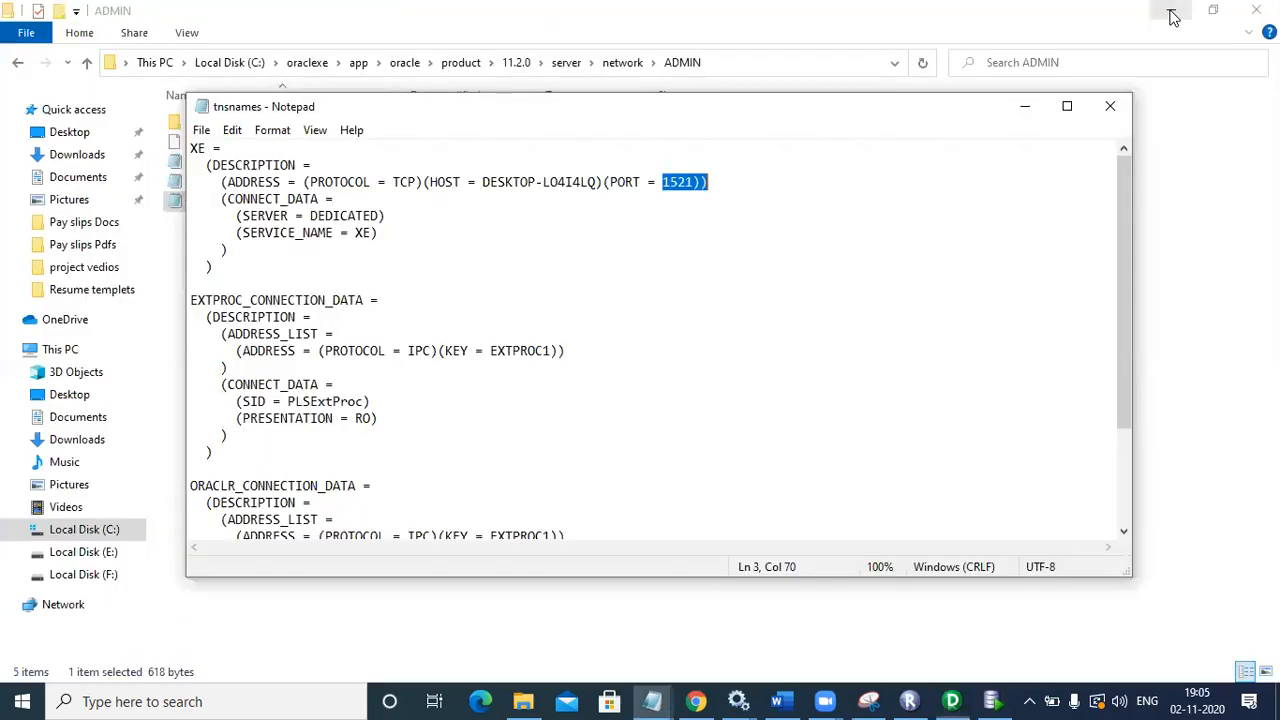
Step: Minimize File Explorer and the tnsnames Notepad so Oracle SQL Developer is in front
{"action": "left_click", "coordinate": [1173, 17]}
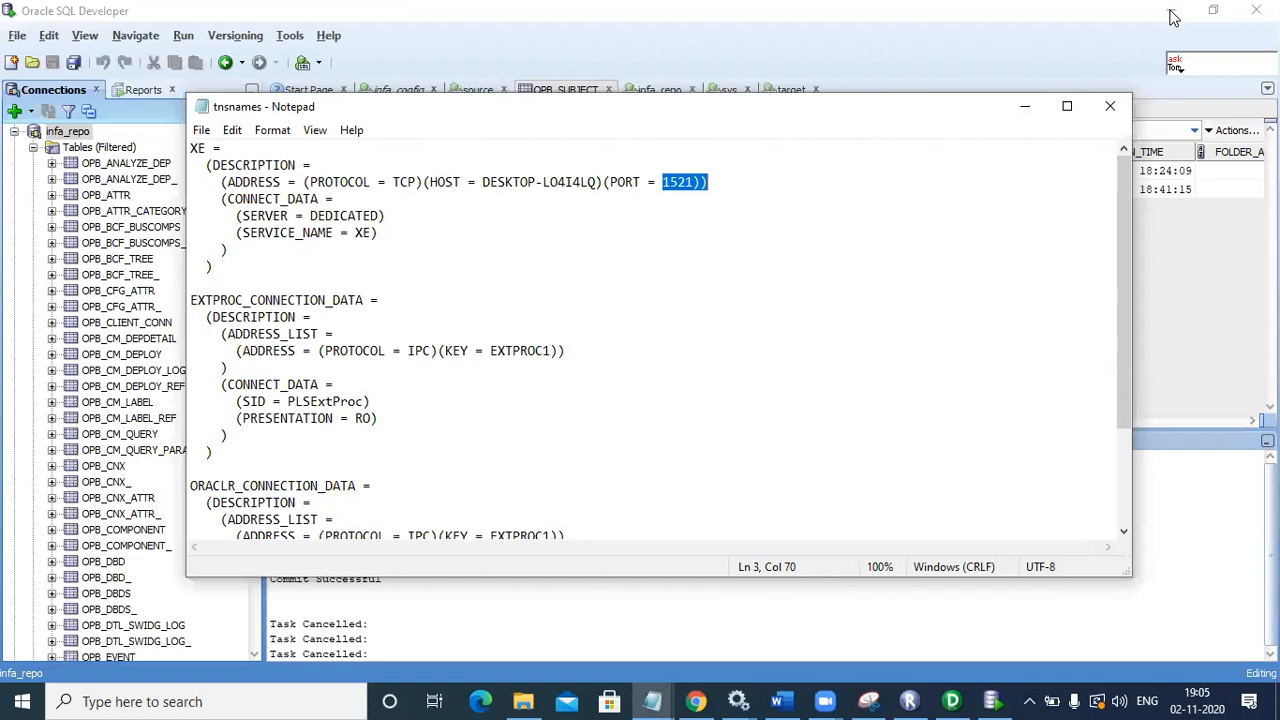
{"action": "left_click", "coordinate": [1025, 106]}
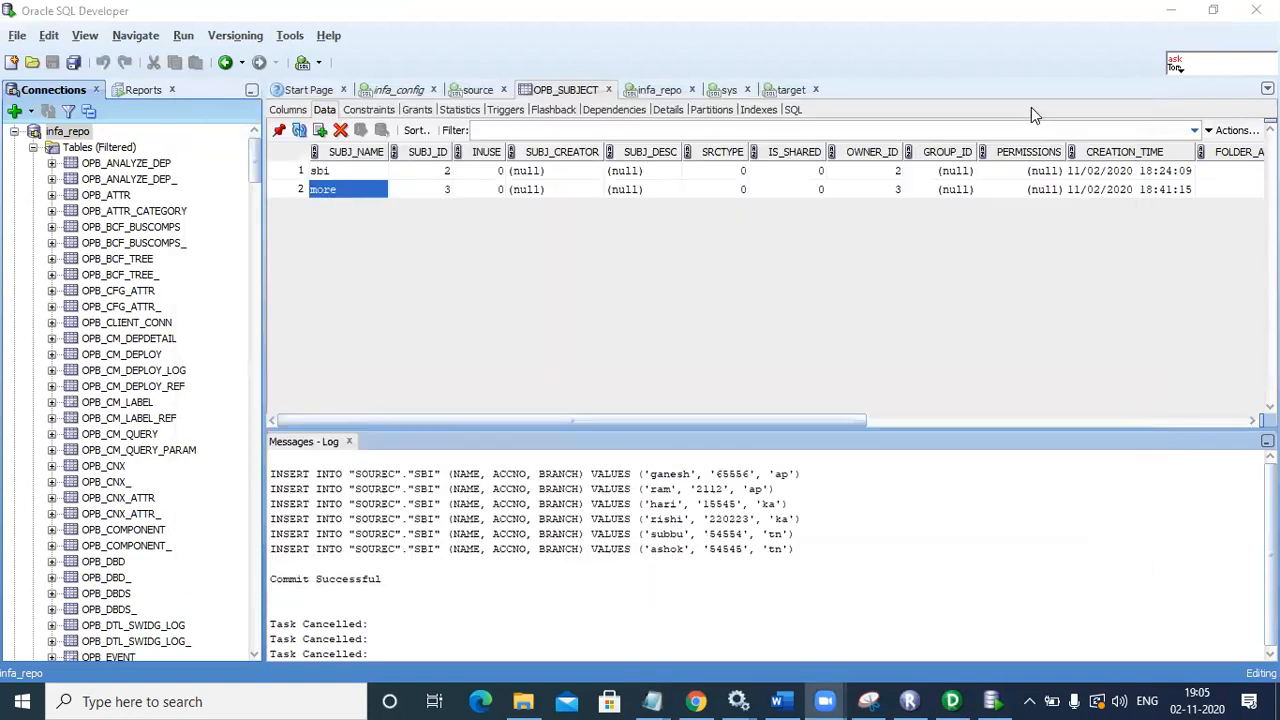
{"action": "left_click", "coordinate": [1031, 107]}
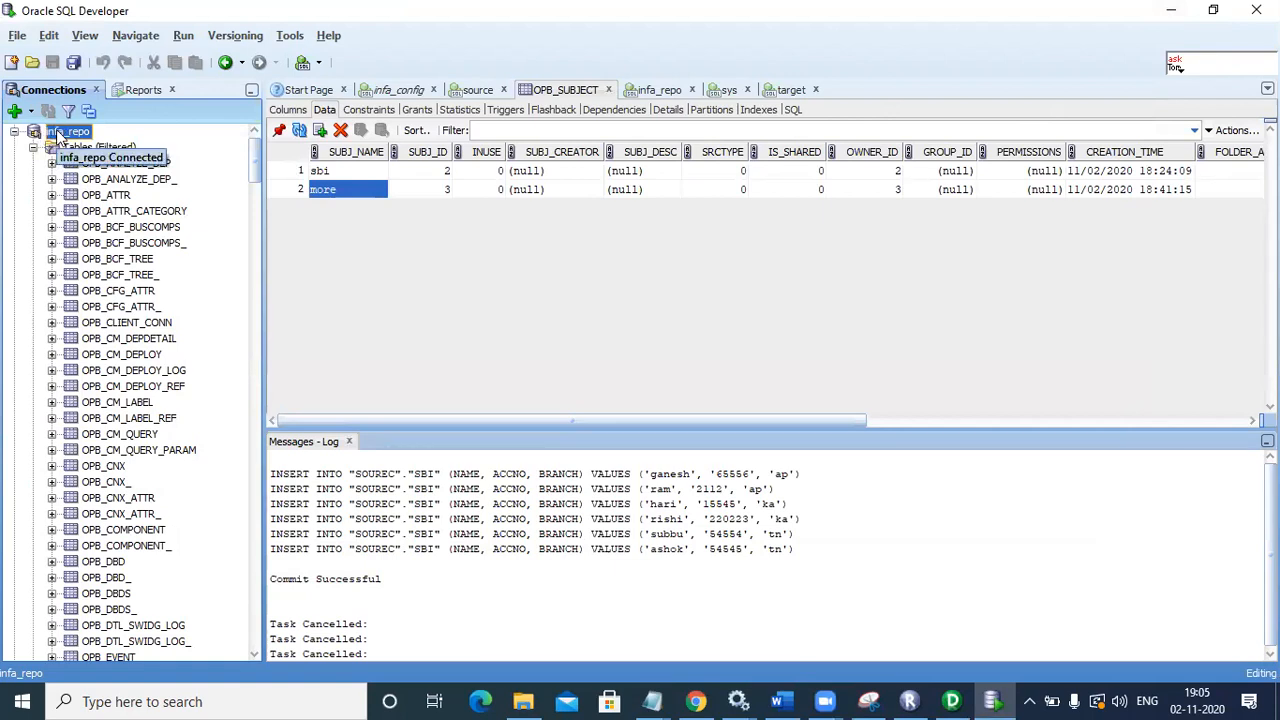
{"action": "scroll", "coordinate": [255, 200], "scroll_direction": "down", "scroll_amount": 6}
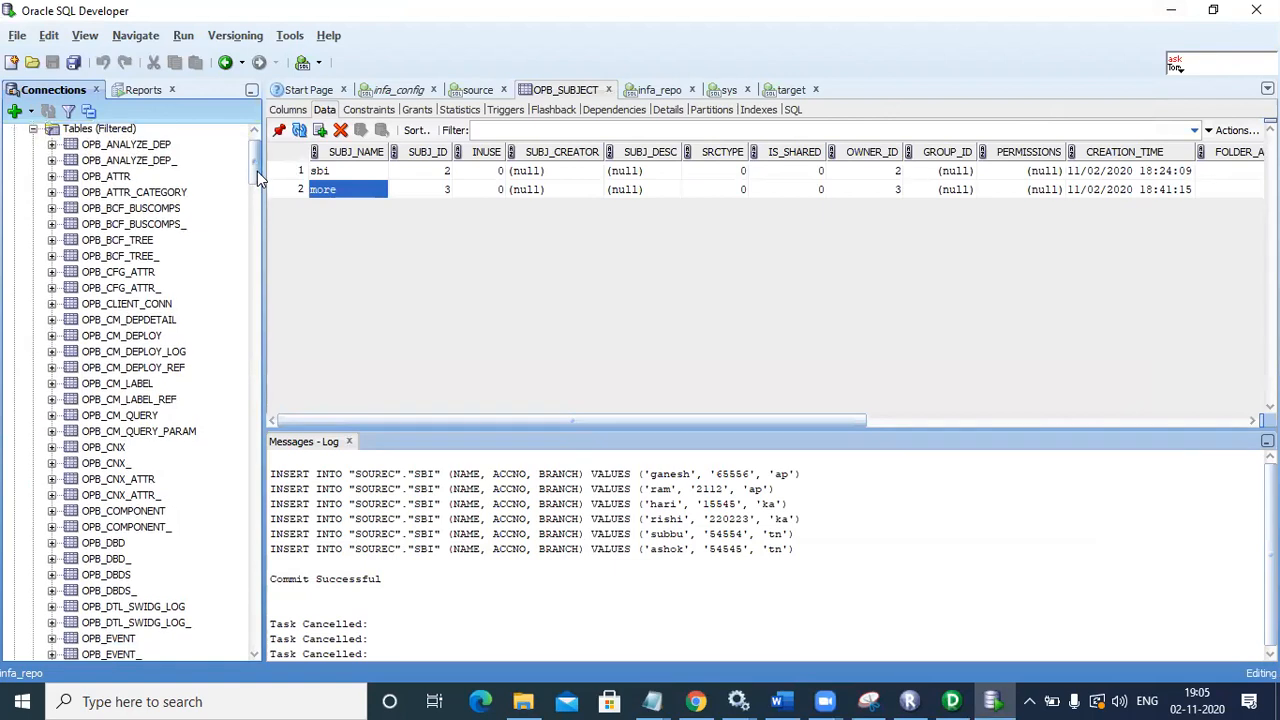
{"action": "scroll", "coordinate": [255, 200], "scroll_direction": "down", "scroll_amount": 8}
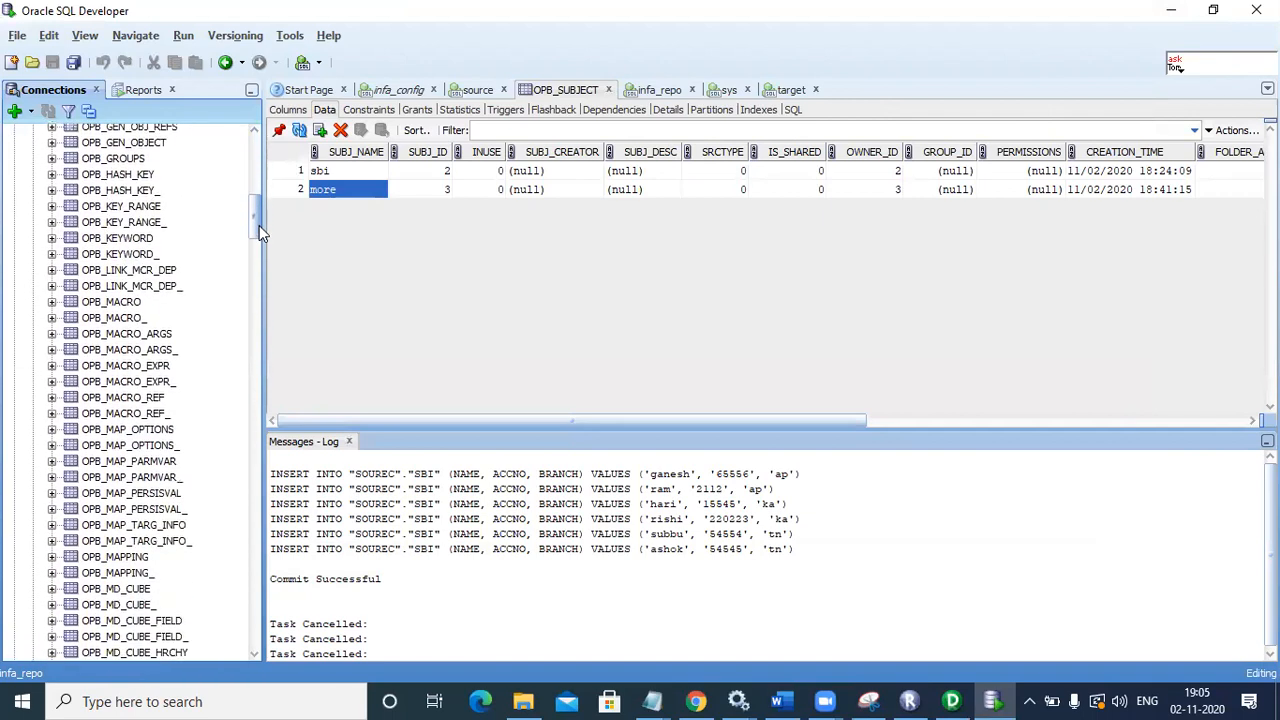
Step: Open the OPB_MAPPING repository table and confirm the location_sbi mapping entry is recorded
{"action": "left_click", "coordinate": [90, 558]}
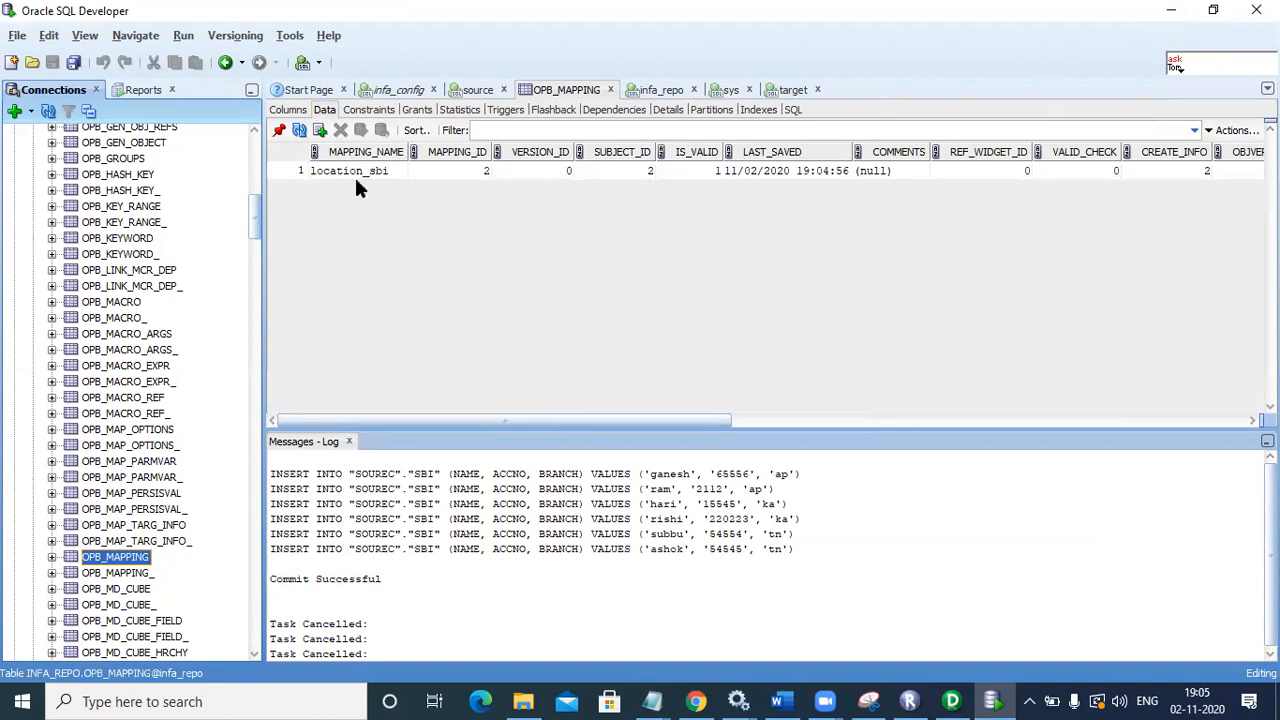
{"action": "left_click", "coordinate": [356, 174]}
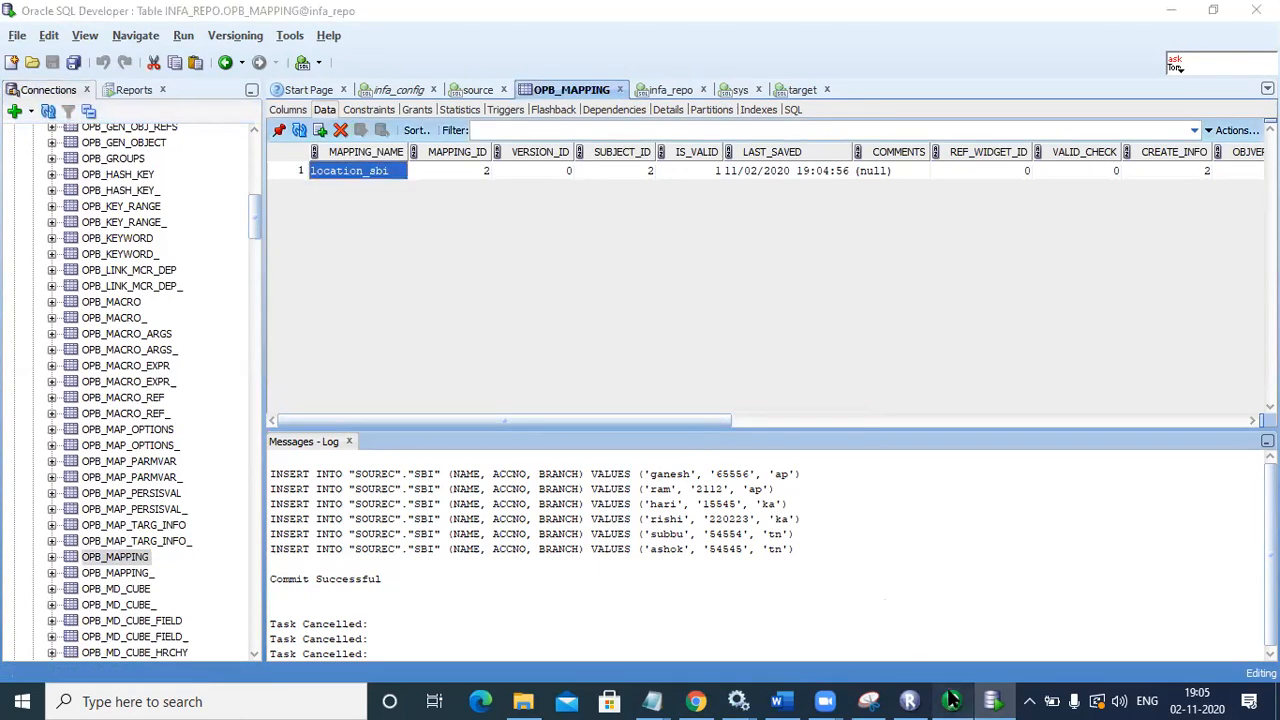
{"action": "left_click", "coordinate": [952, 701]}
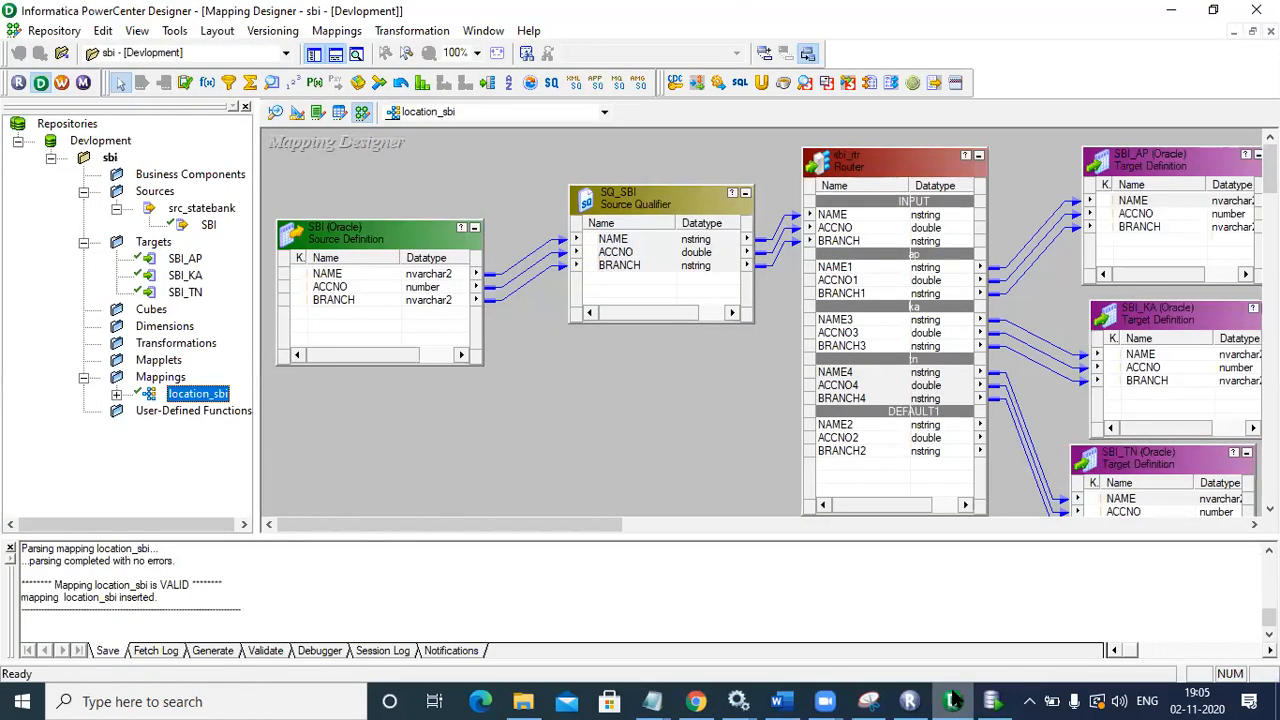
{"action": "left_click", "coordinate": [992, 701]}
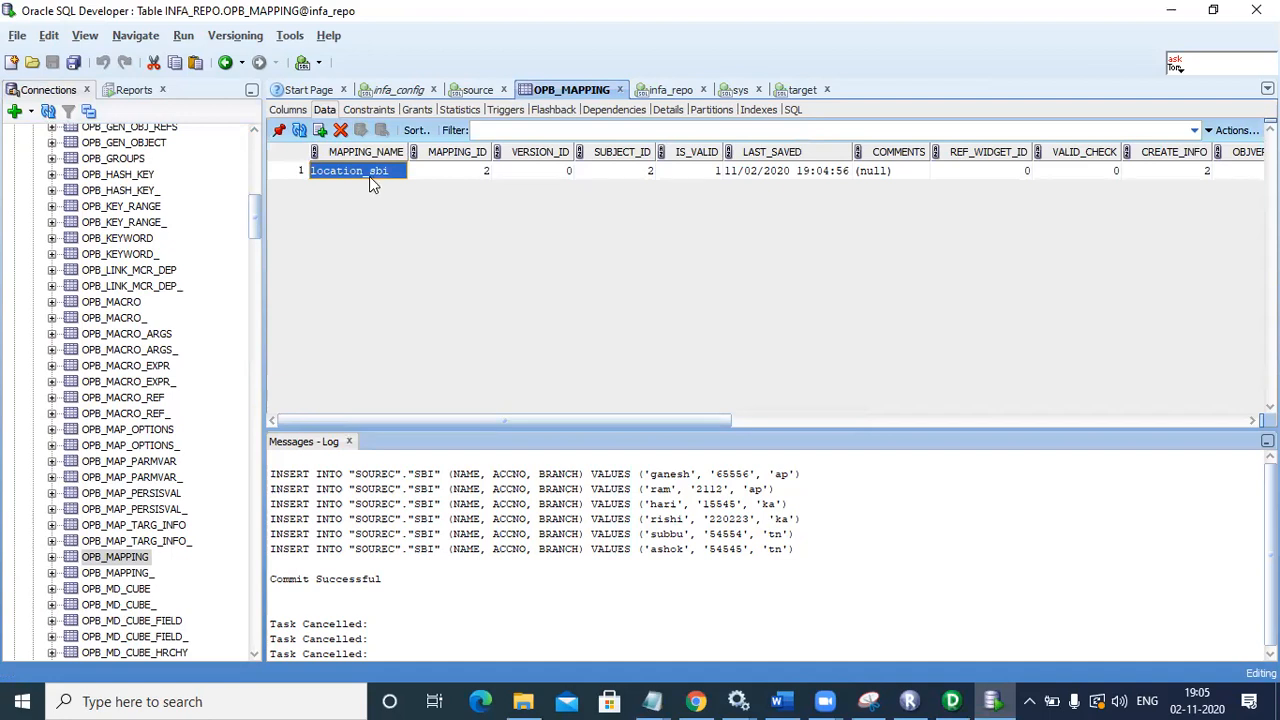
{"action": "left_click_drag", "start_coordinate": [257, 219], "coordinate": [289, 443]}
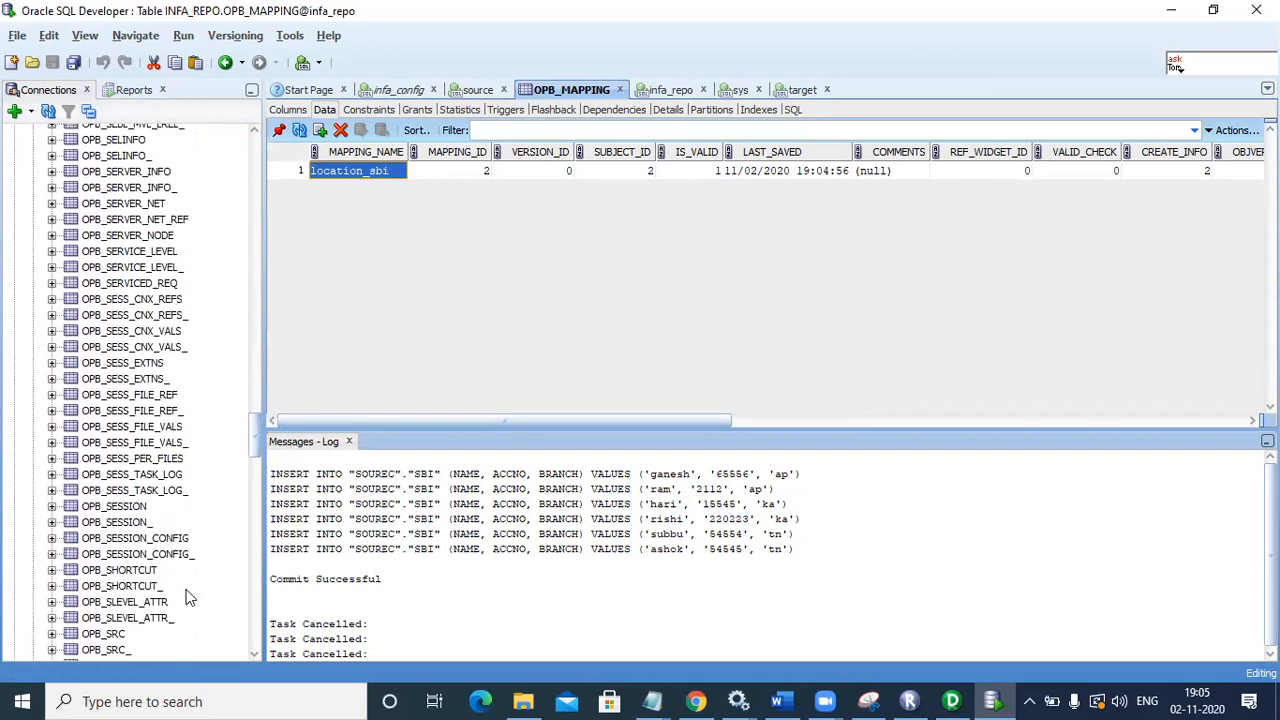
Step: Check OPB_SRC for the SBI source and OPB_TARG for the targets, then re-save in Designer
{"action": "left_click", "coordinate": [122, 634]}
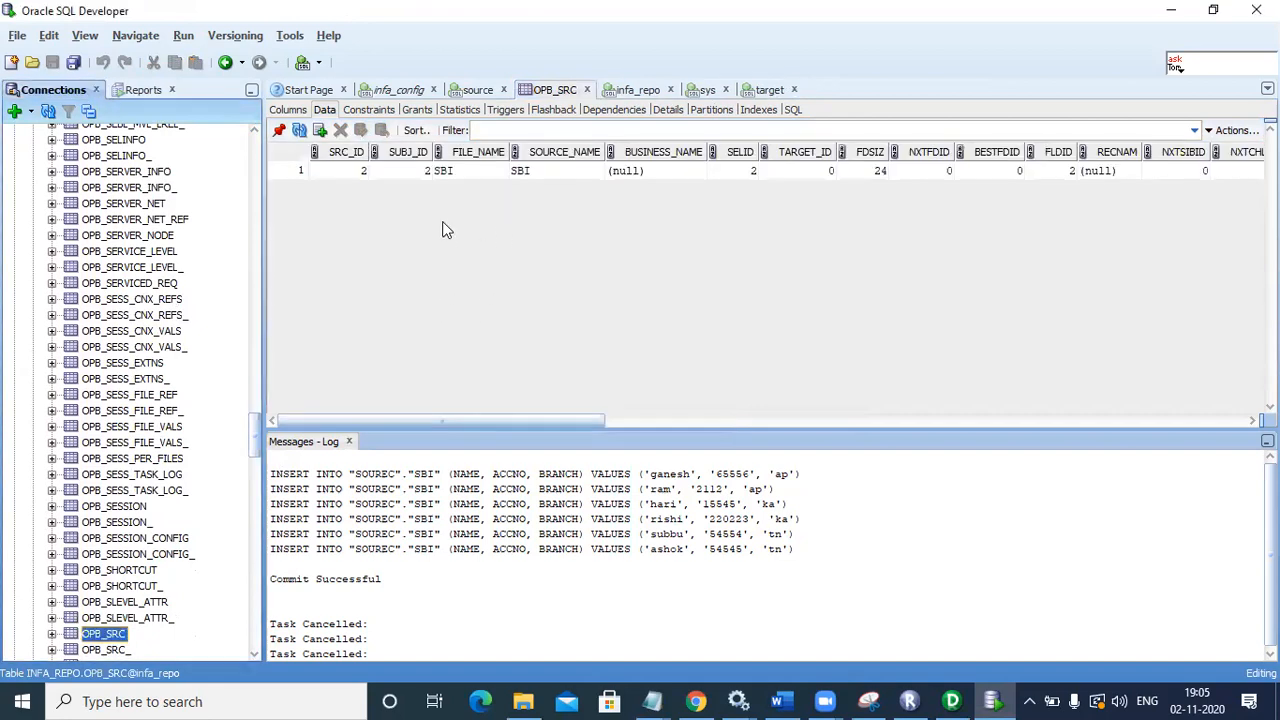
{"action": "left_click", "coordinate": [444, 174]}
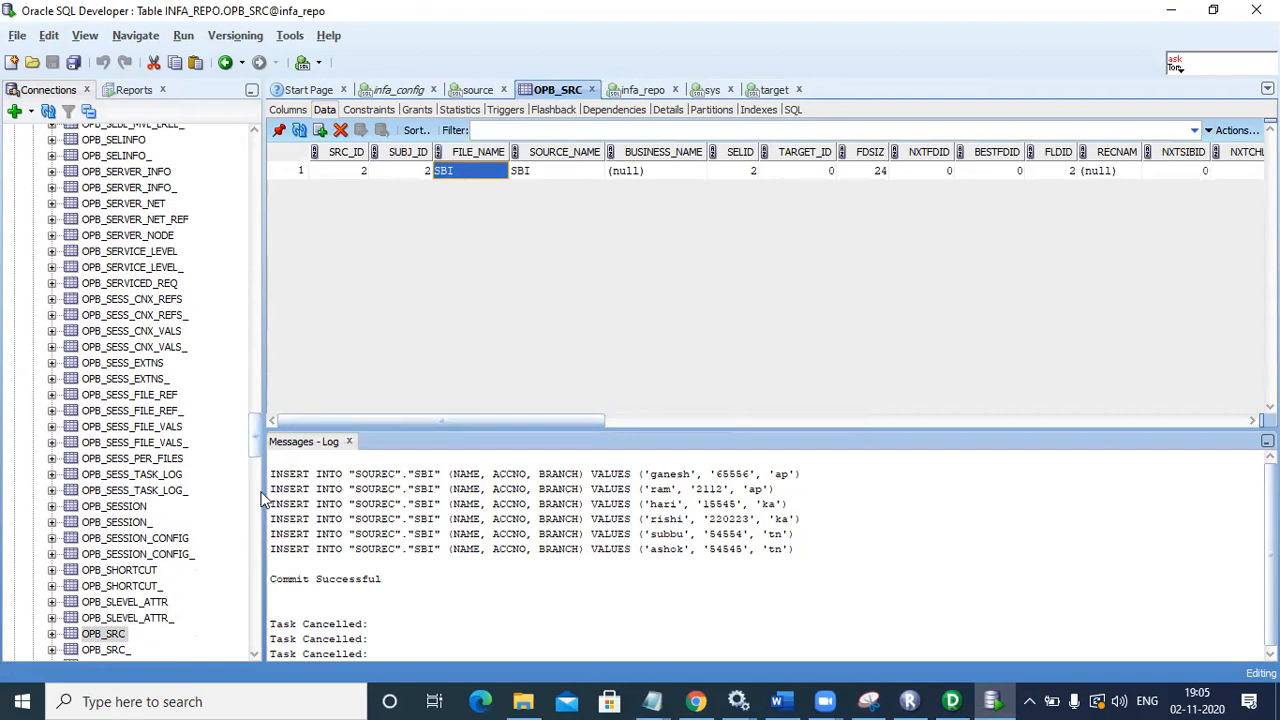
{"action": "left_click_drag", "start_coordinate": [253, 427], "coordinate": [253, 467]}
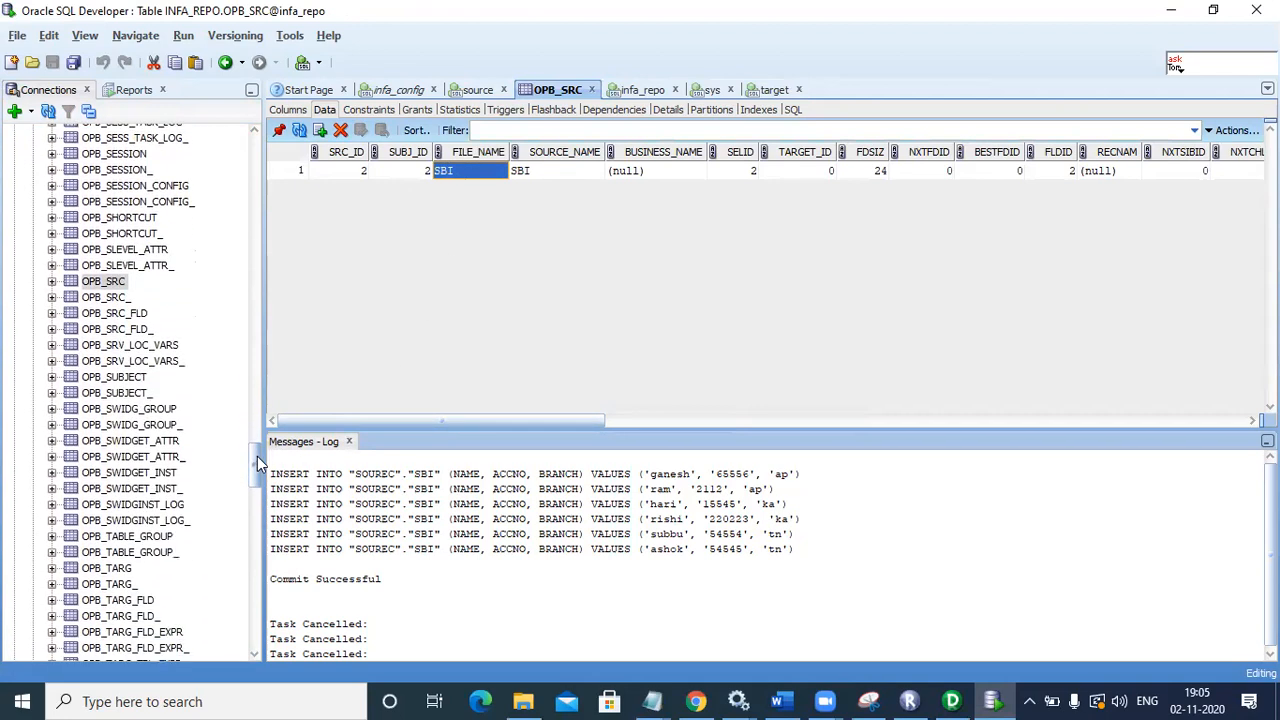
{"action": "left_click", "coordinate": [105, 568]}
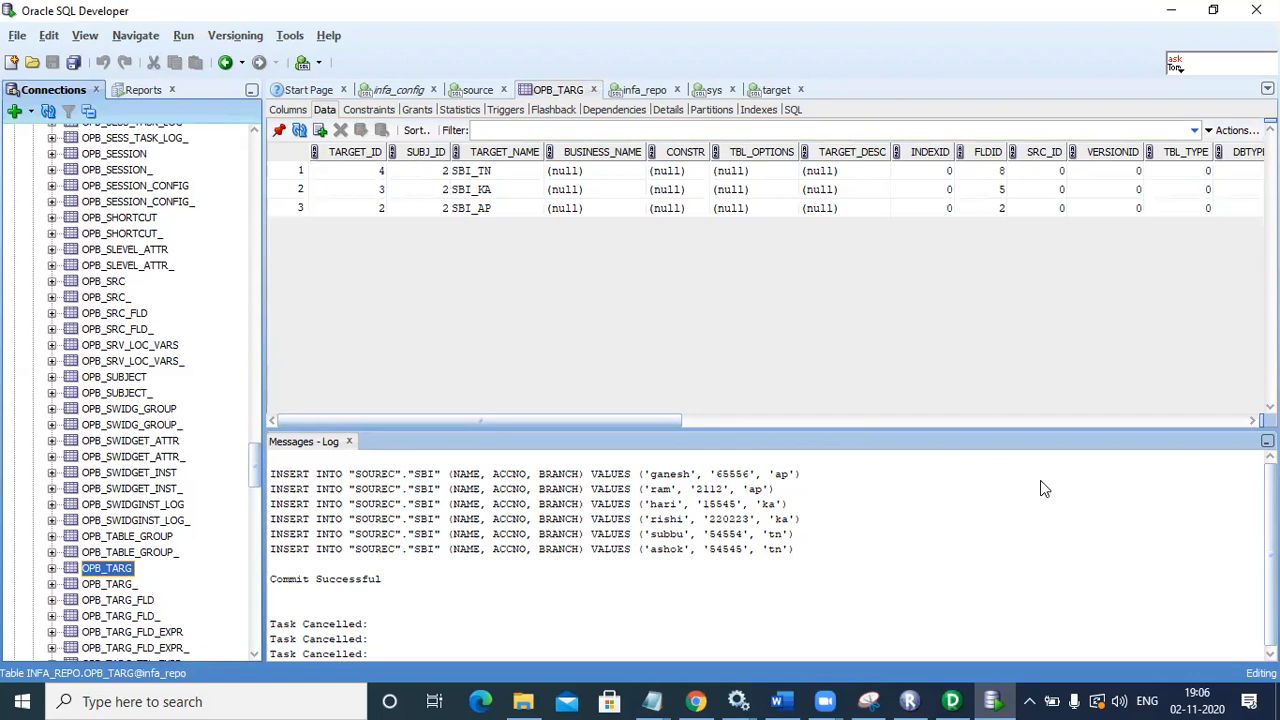
{"action": "left_click", "coordinate": [961, 696]}
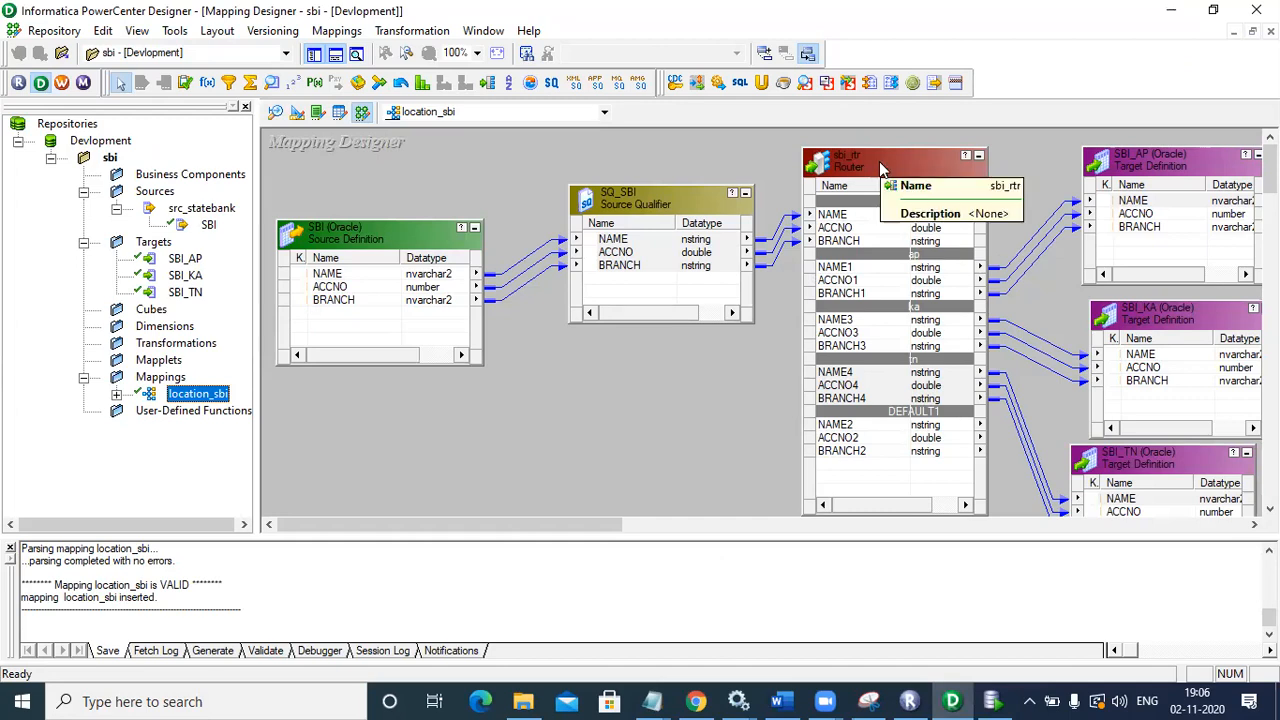
{"action": "key", "text": "ctrl+s"}
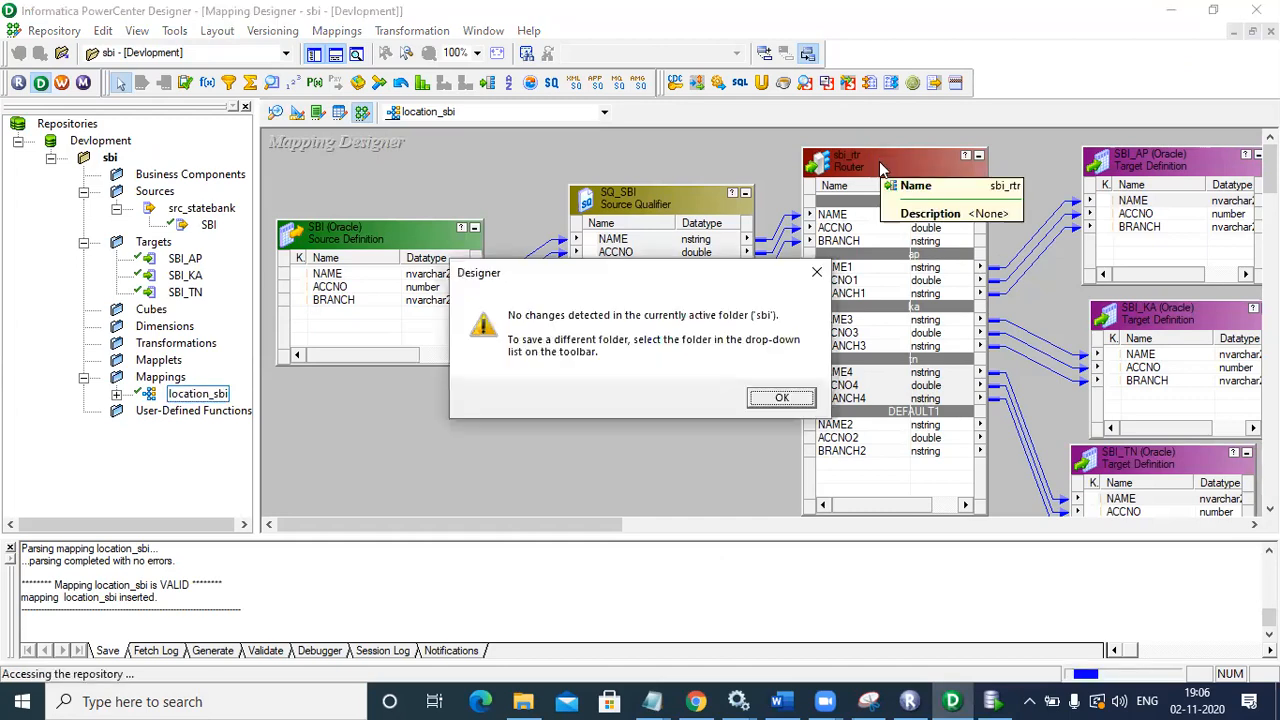
Step: Dismiss the no-changes notice and launch Workflow Manager, closing its welcome tip
{"action": "left_click", "coordinate": [770, 398]}
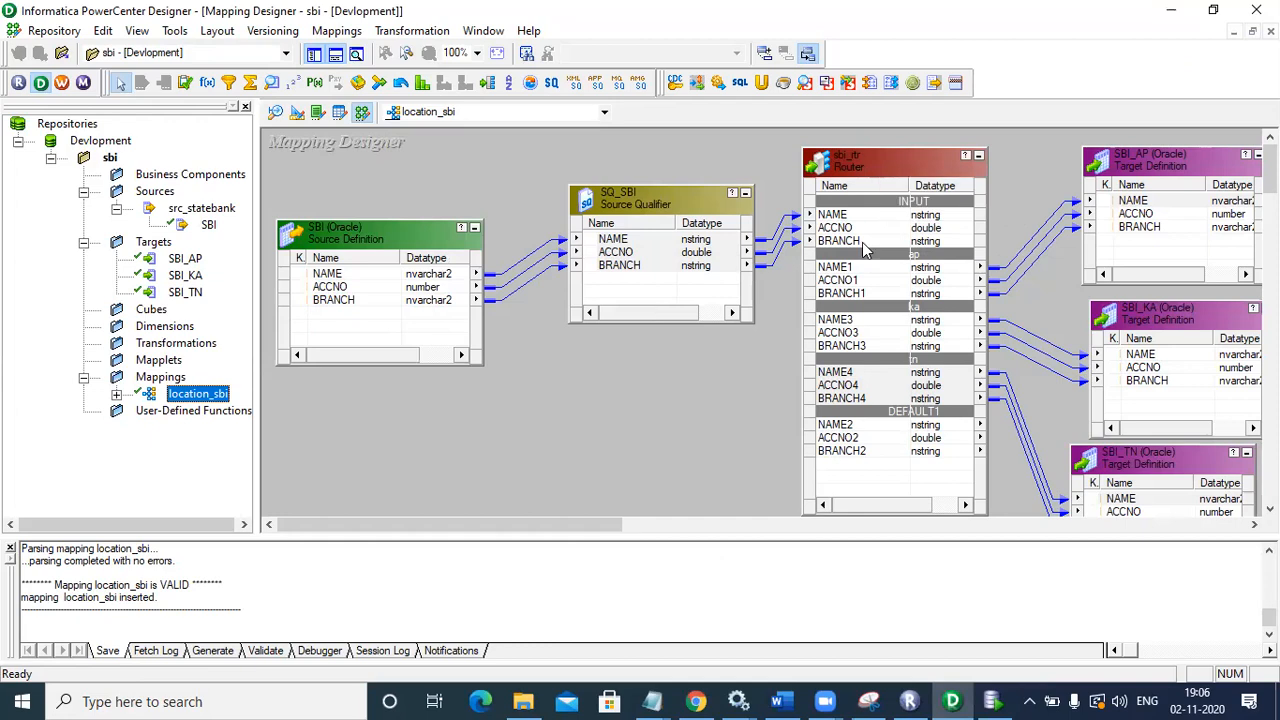
{"action": "left_click", "coordinate": [66, 84]}
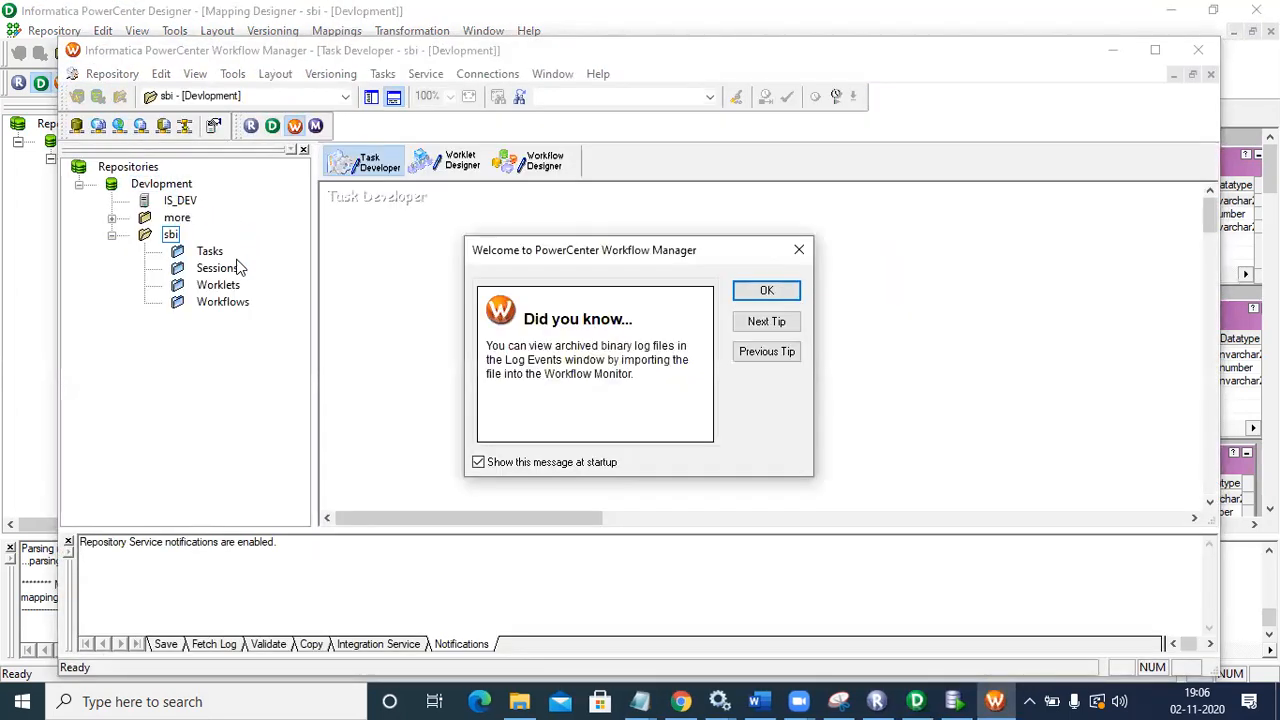
{"action": "left_click", "coordinate": [742, 291]}
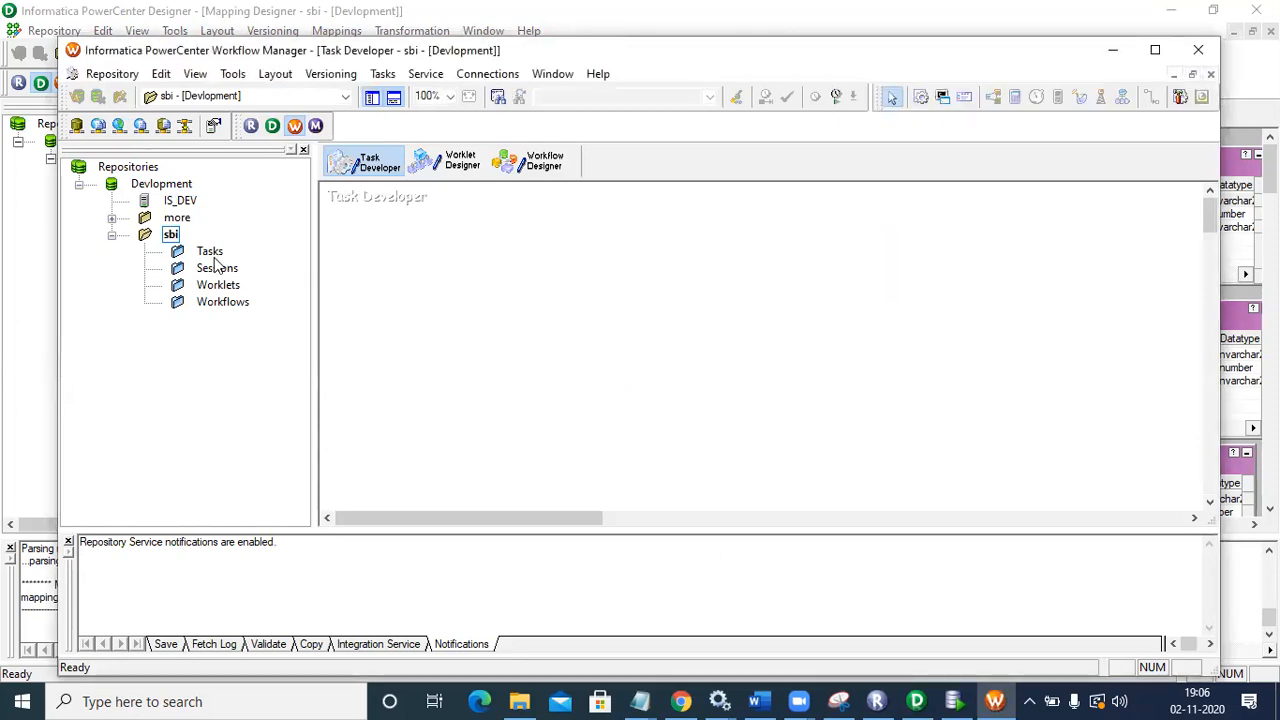
Step: Create workflow nandu_location on integration service IS_DEV in the Workflow Designer
{"action": "left_click", "coordinate": [533, 173]}
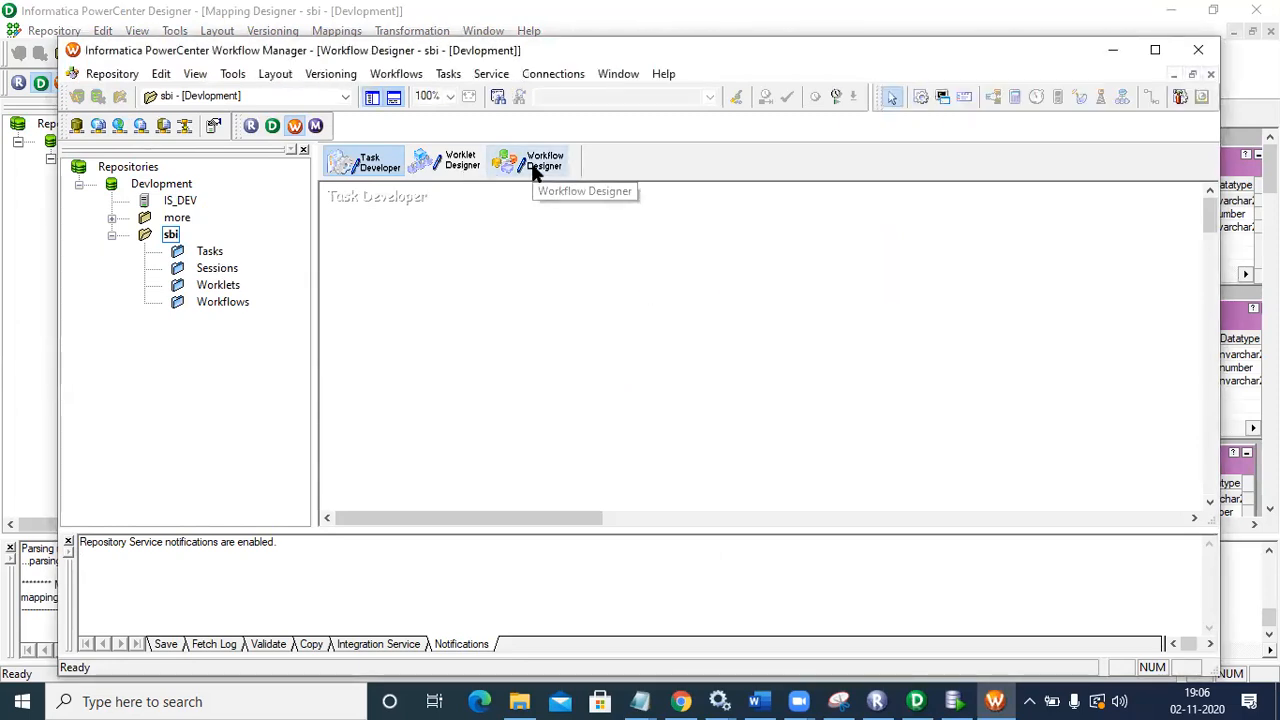
{"action": "left_click", "coordinate": [405, 75]}
{"action": "left_click", "coordinate": [411, 94]}
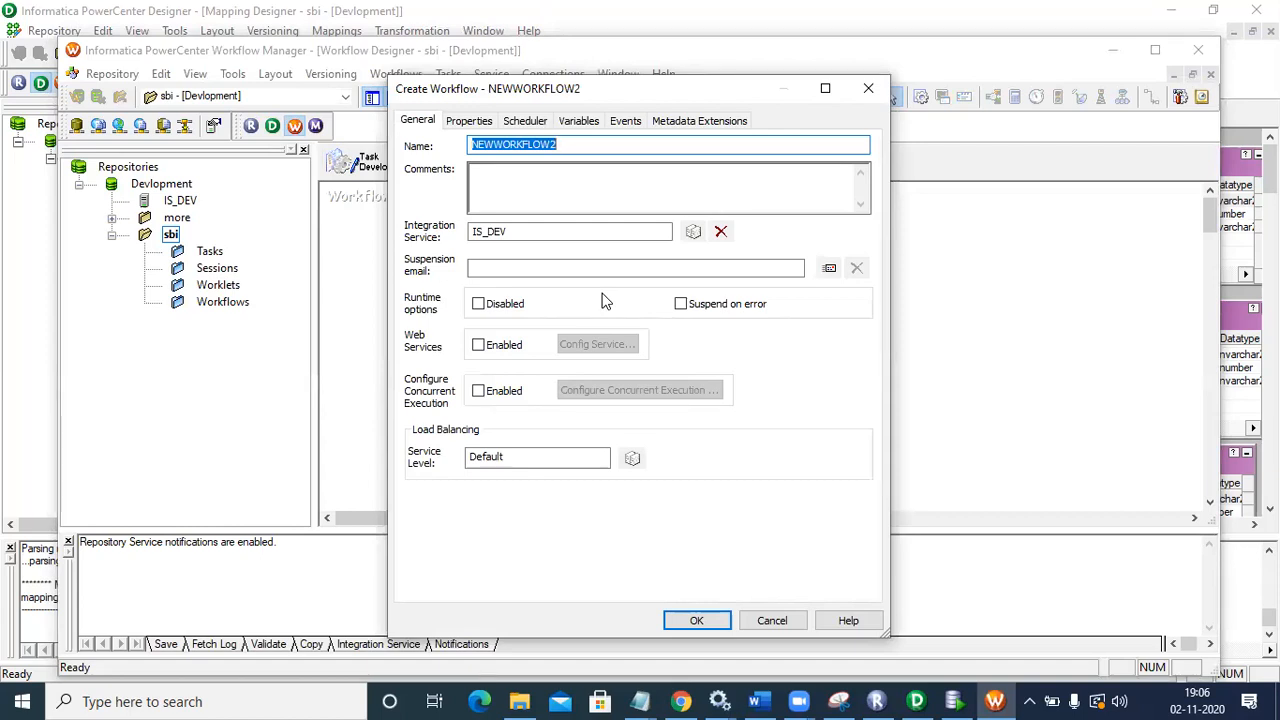
{"action": "type", "text": "nandu"}
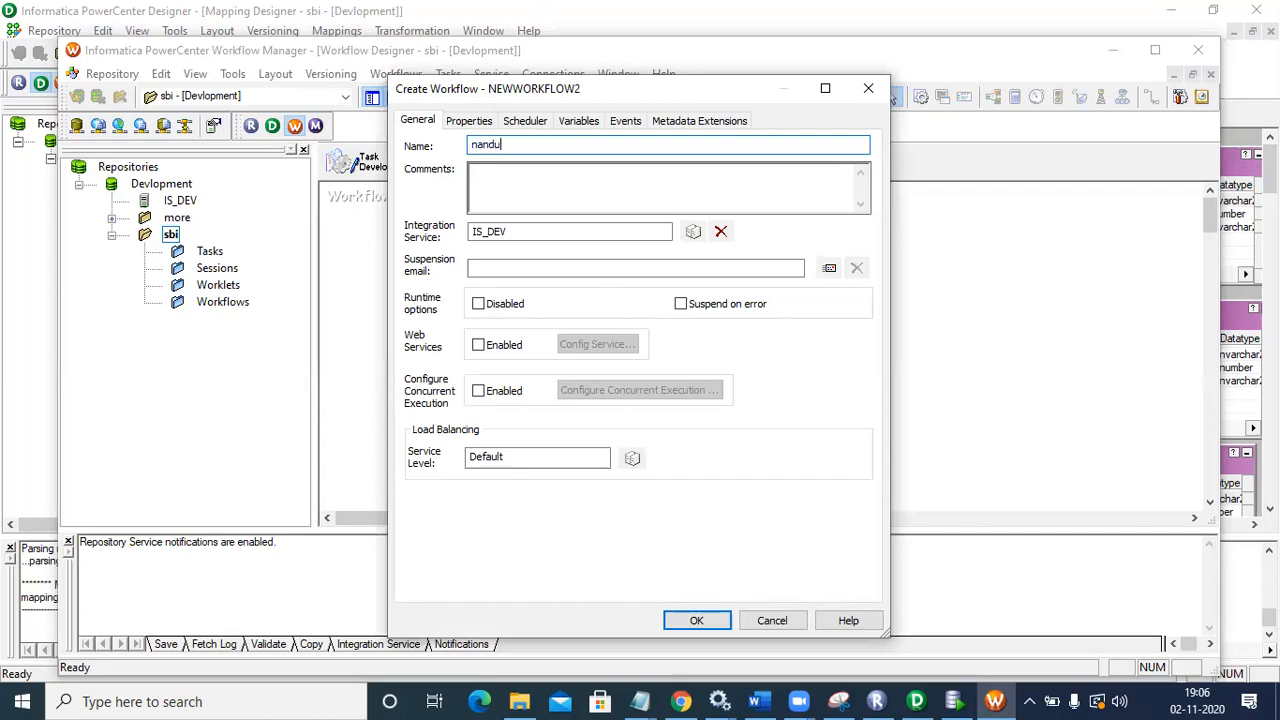
{"action": "type", "text": "_location"}
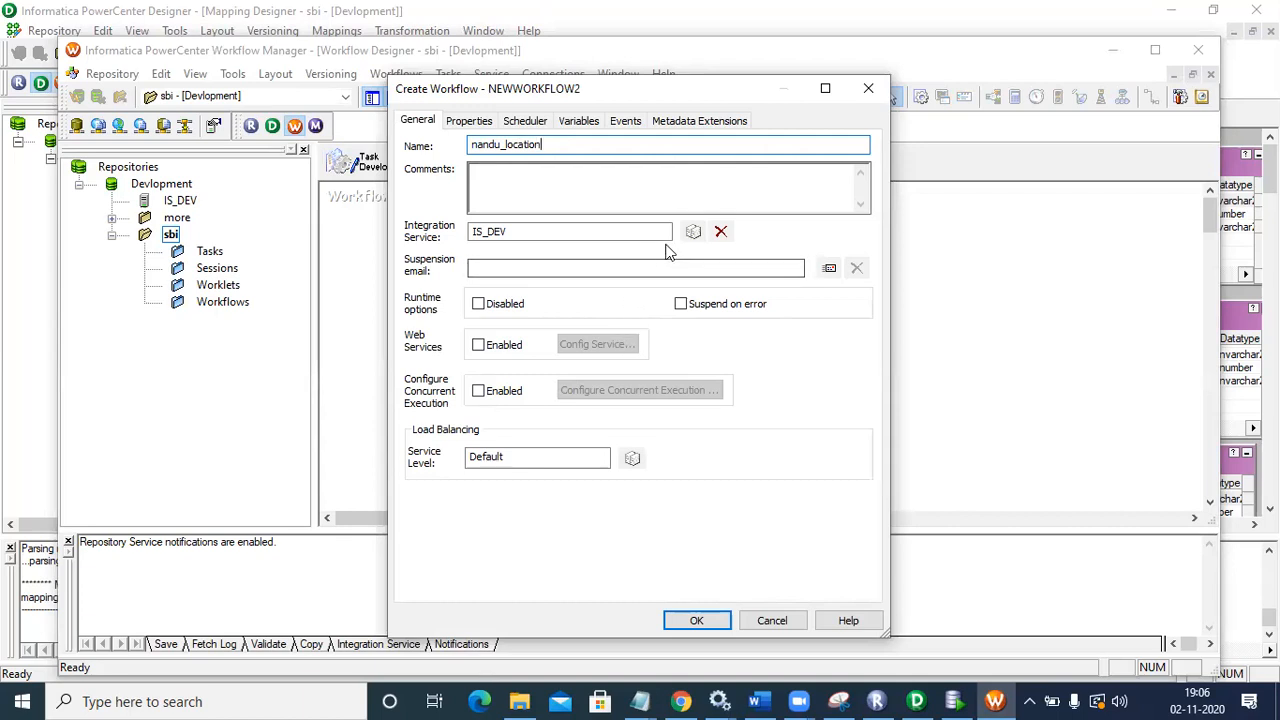
{"action": "double_click", "coordinate": [499, 227]}
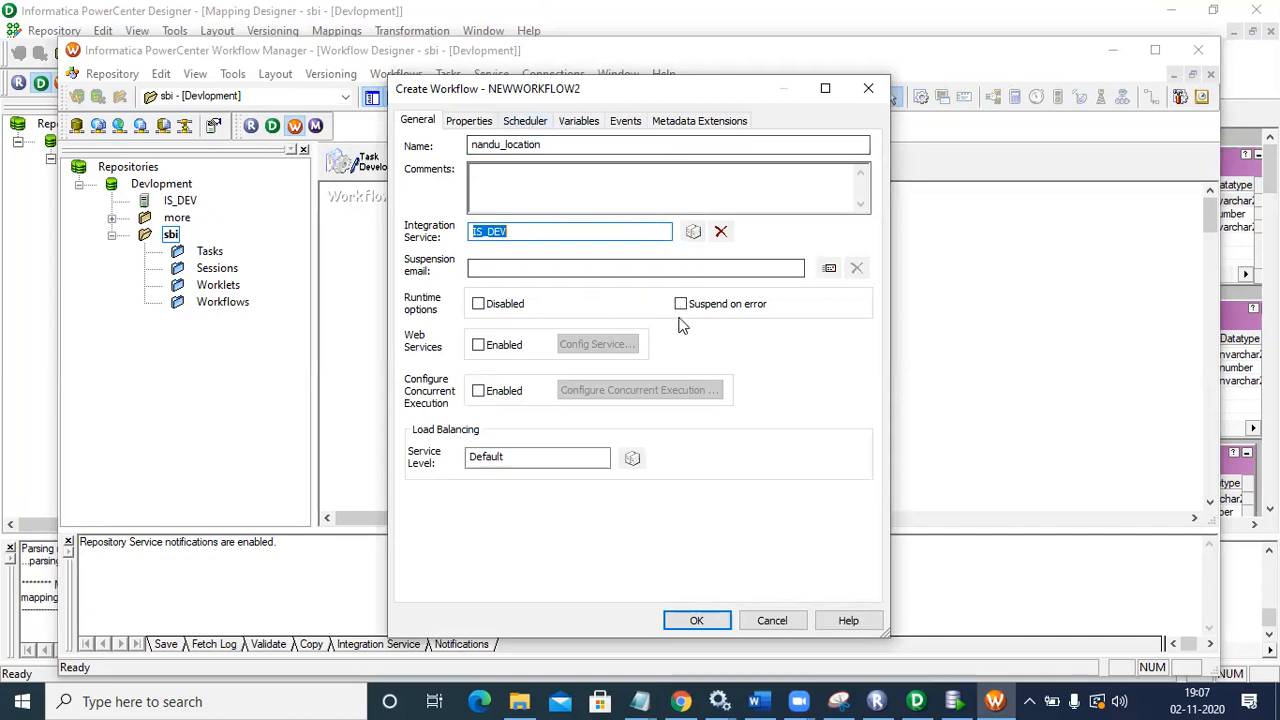
{"action": "left_click", "coordinate": [722, 620]}
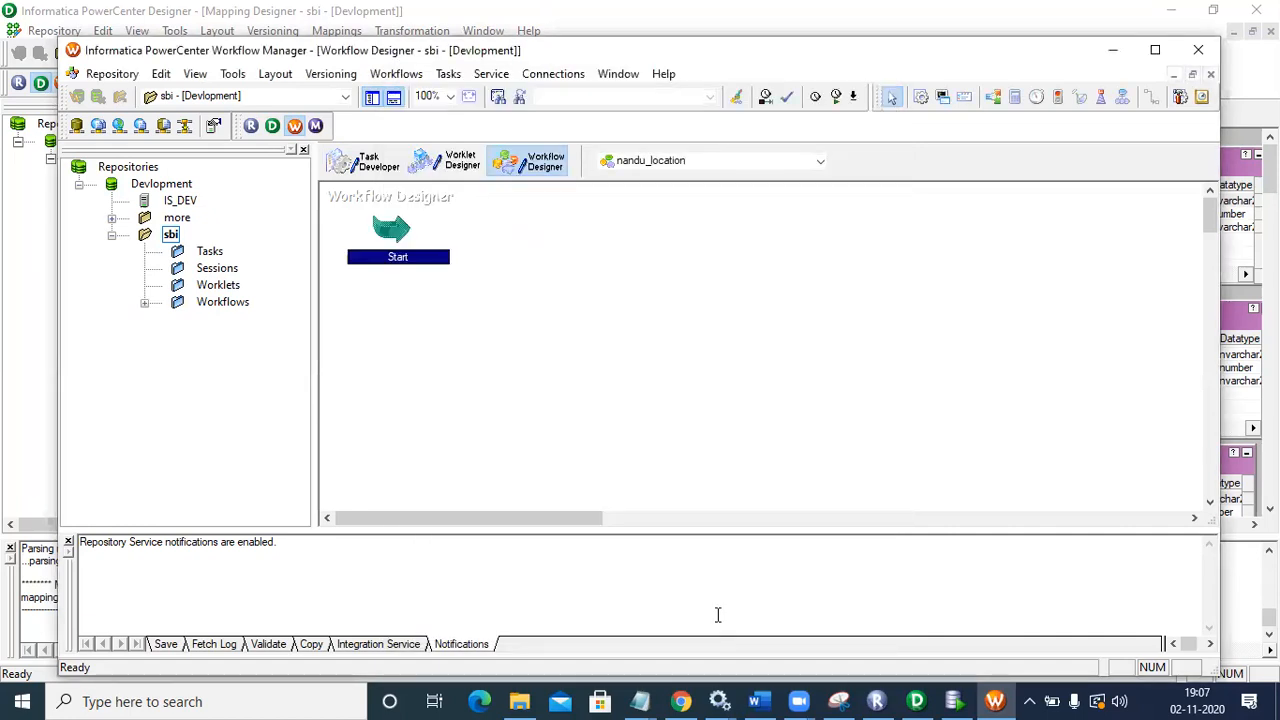
Step: Create a new Session task named ram_location
{"action": "left_click", "coordinate": [383, 245]}
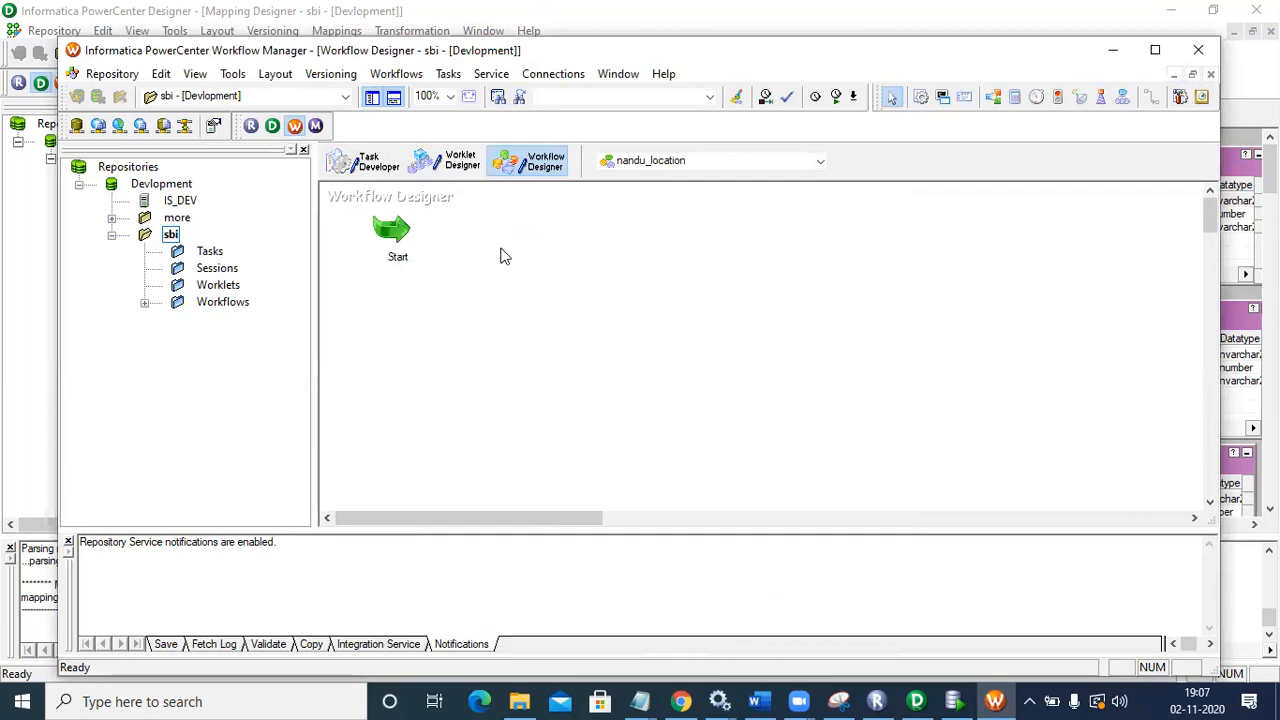
{"action": "left_click", "coordinate": [449, 74]}
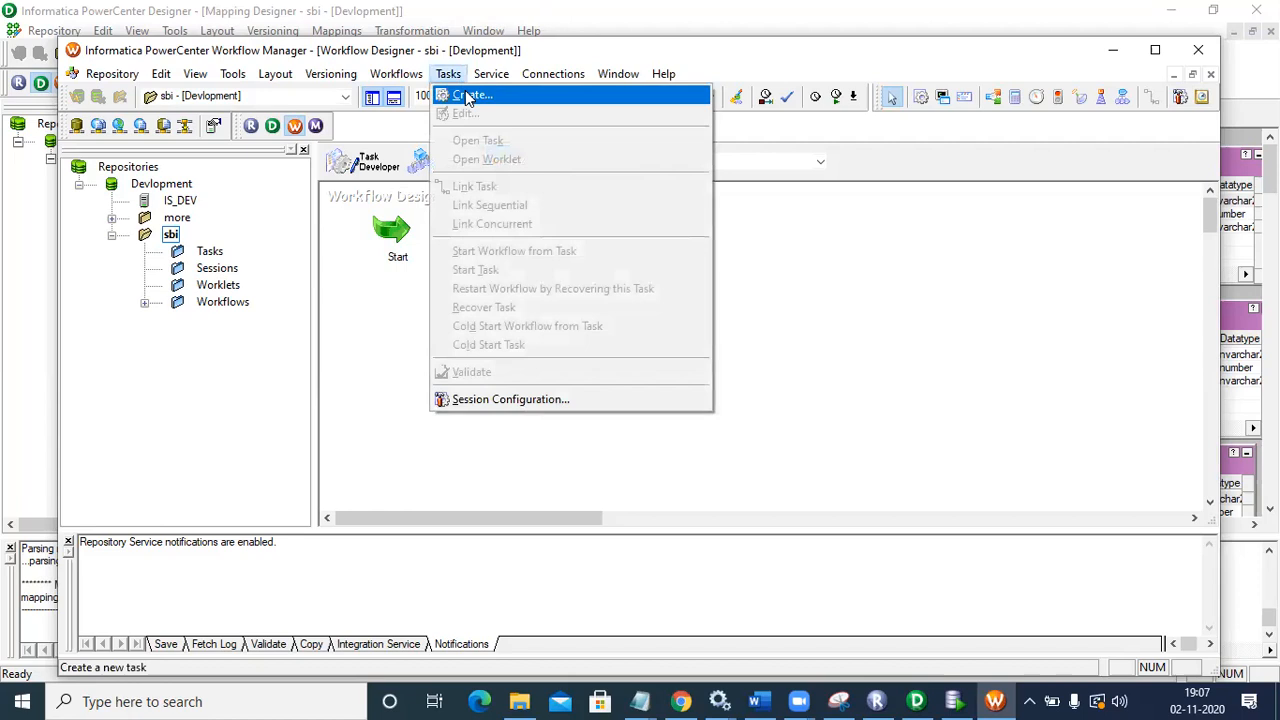
{"action": "left_click", "coordinate": [467, 97]}
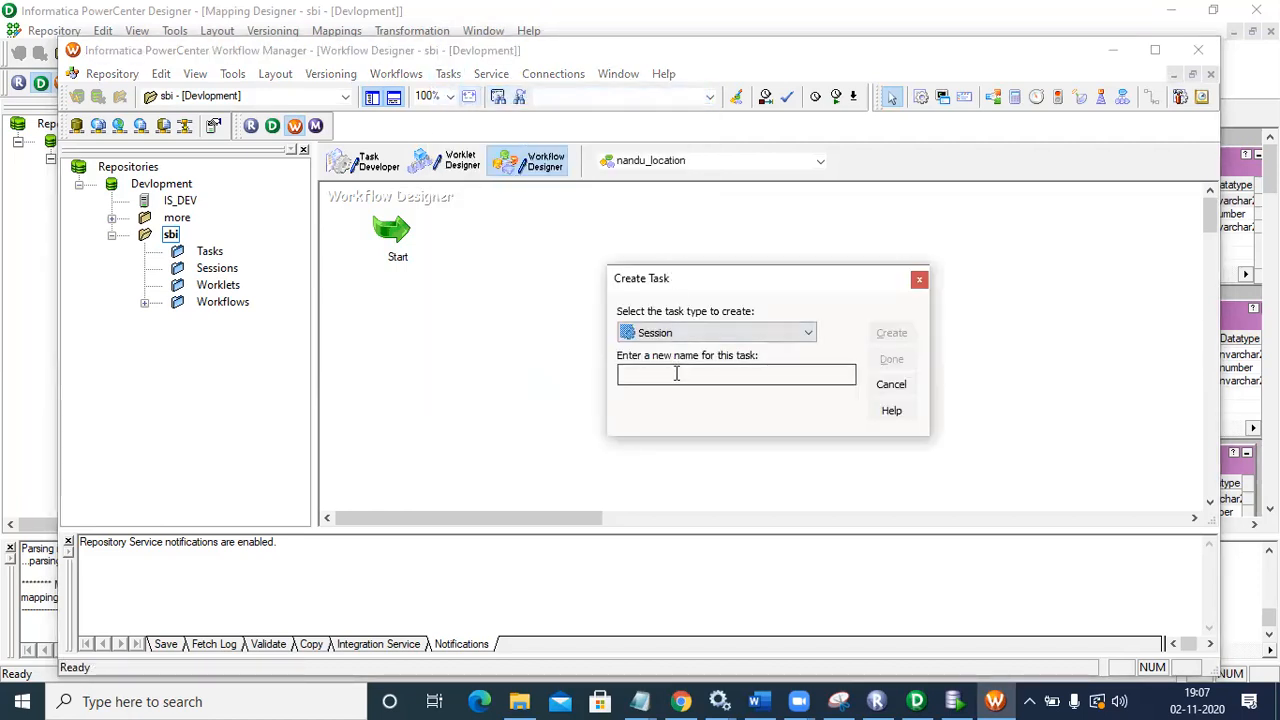
{"action": "left_click", "coordinate": [691, 334]}
{"action": "left_click", "coordinate": [682, 372]}
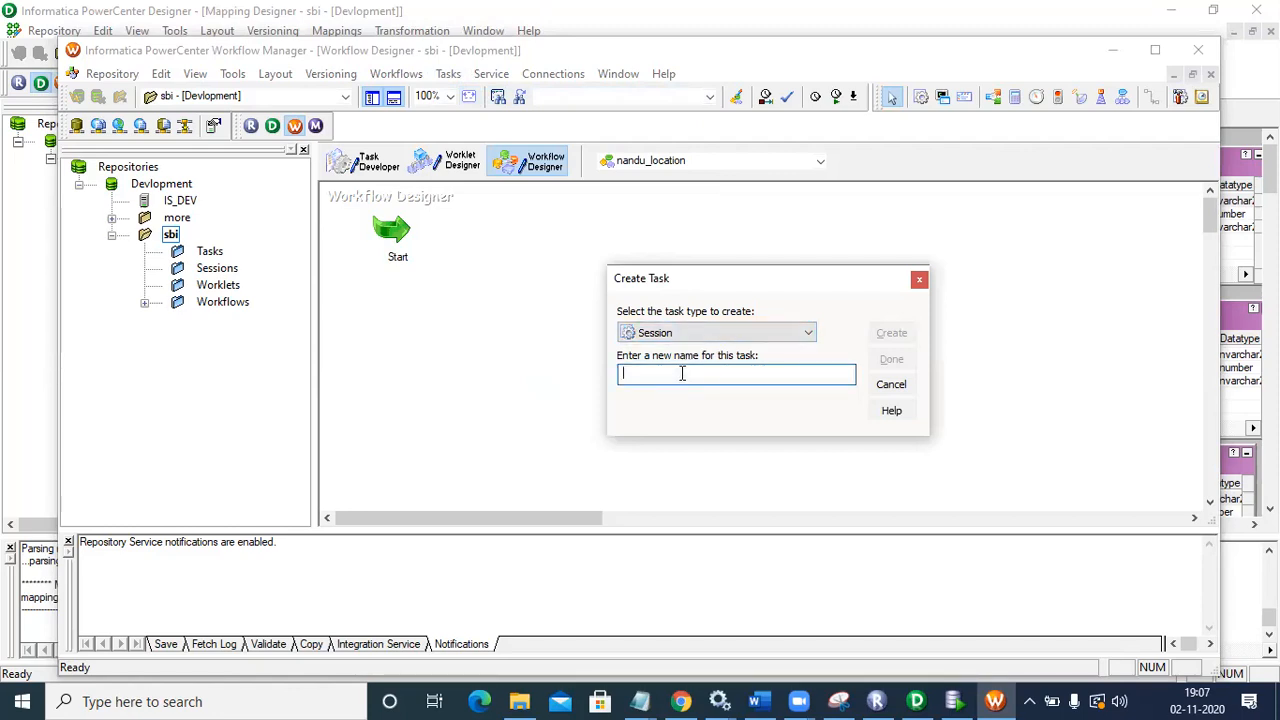
{"action": "type", "text": "n"}
{"action": "type", "text": "am"}
{"action": "type", "text": "_loc"}
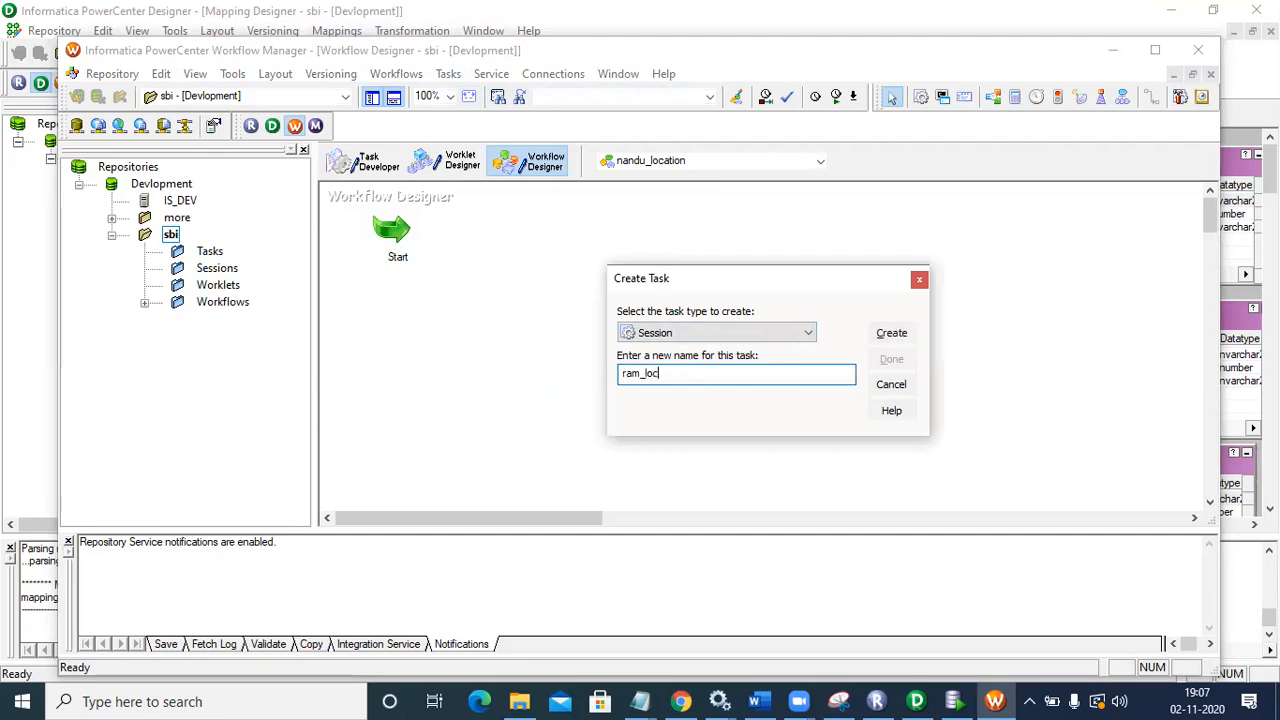
{"action": "type", "text": "ation"}
{"action": "left_click", "coordinate": [891, 332]}
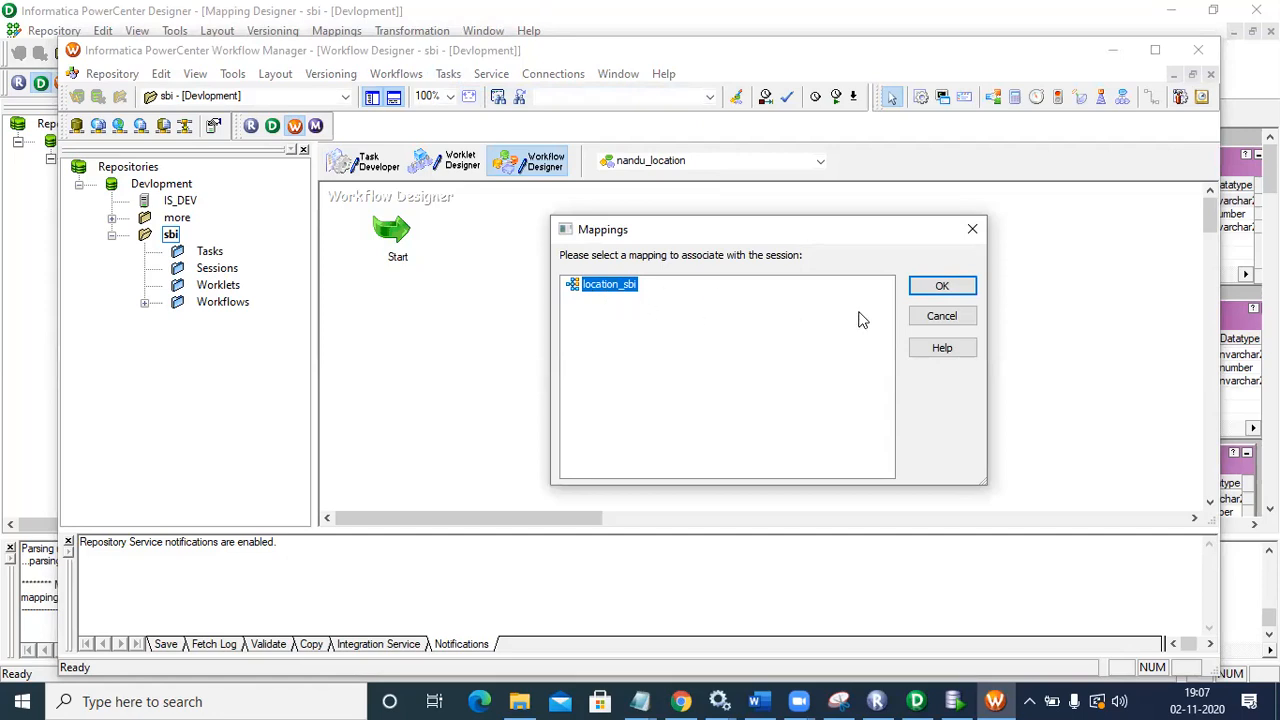
Step: Assign the location_sbi mapping to ram_location and place the session right of Start
{"action": "left_click", "coordinate": [938, 284]}
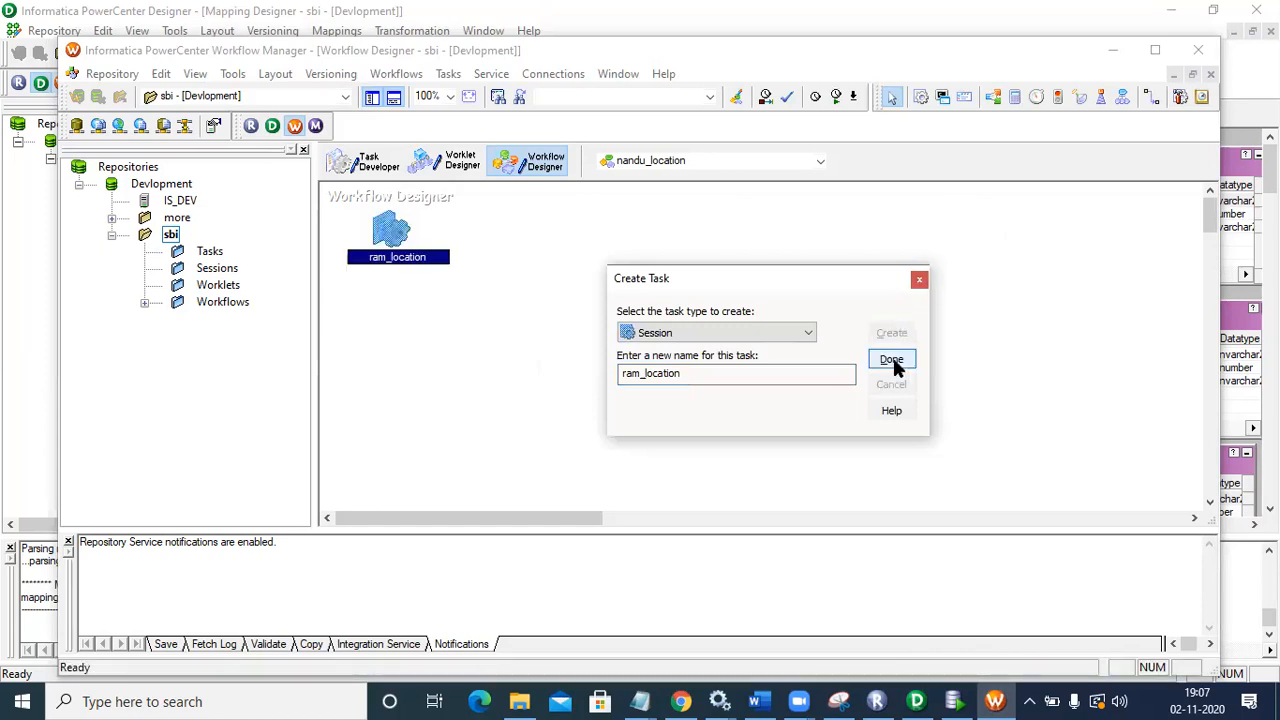
{"action": "left_click", "coordinate": [892, 359]}
{"action": "left_click_drag", "start_coordinate": [393, 235], "coordinate": [579, 238]}
{"action": "left_click", "coordinate": [461, 284]}
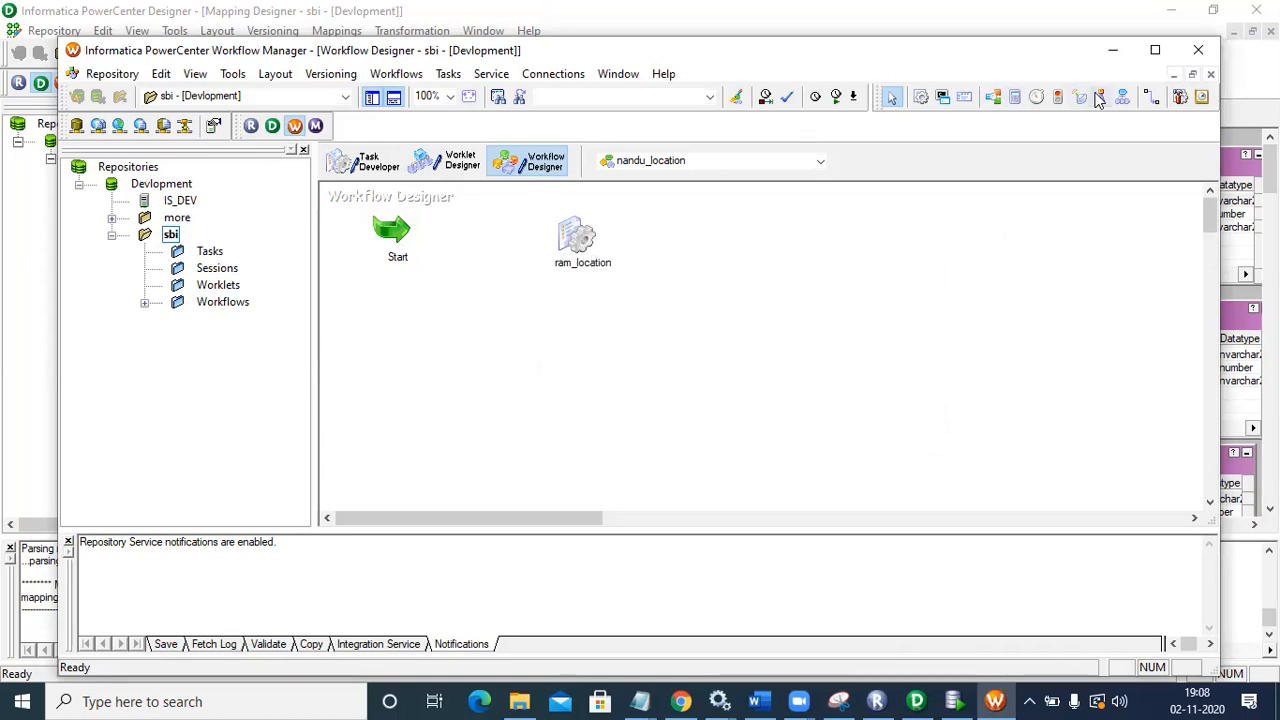
{"action": "left_click", "coordinate": [1150, 99]}
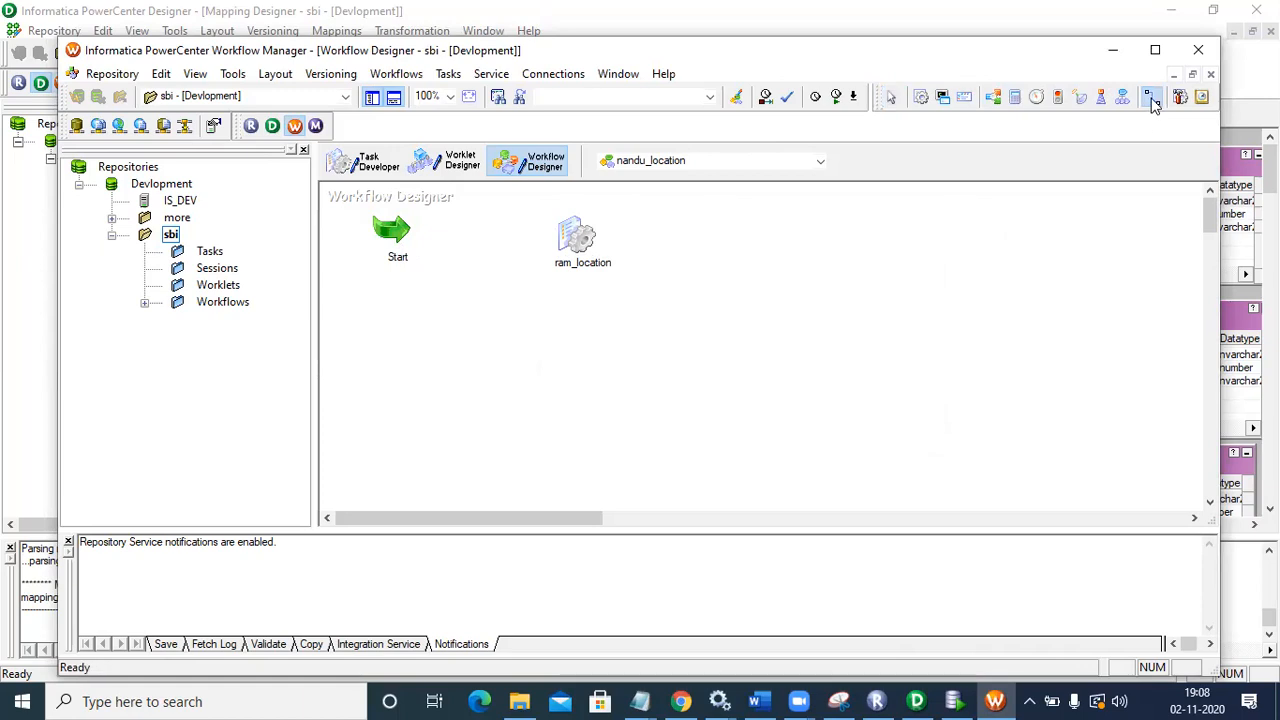
Step: Link Start to ram_location, save, and review the session's SQ_SBI source and SBI_AP target settings
{"action": "left_click_drag", "start_coordinate": [410, 231], "coordinate": [575, 237]}
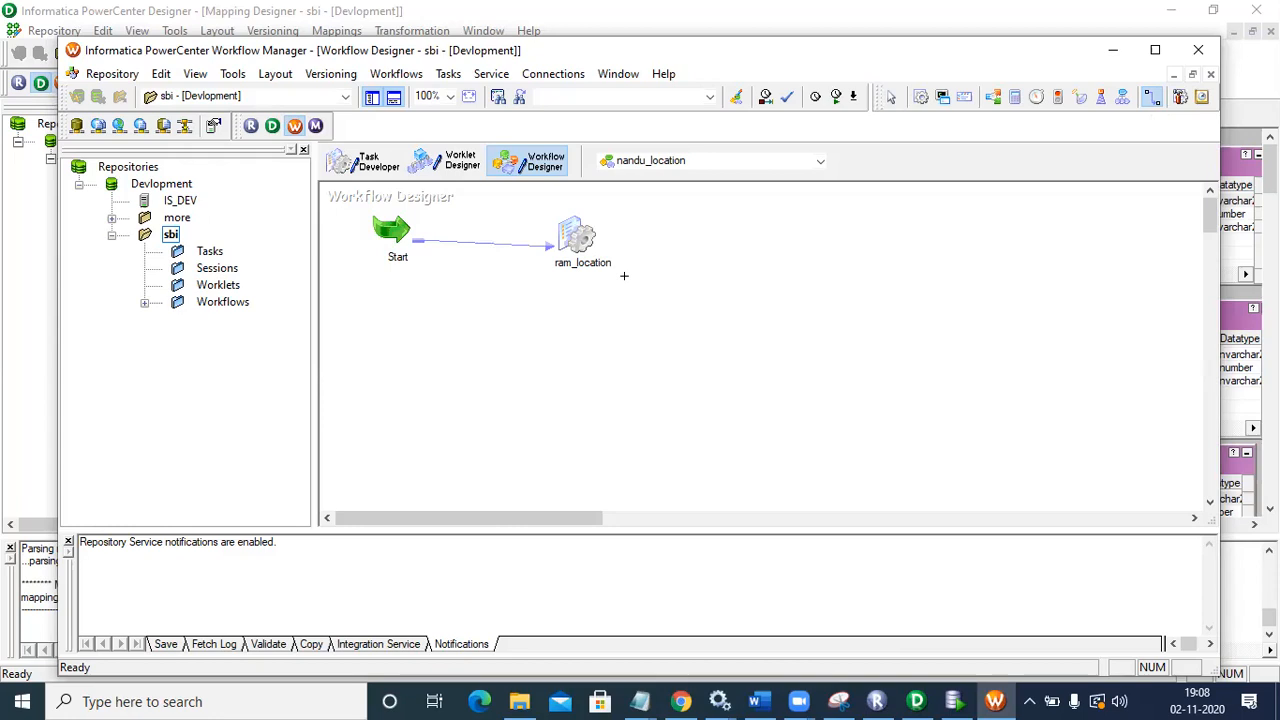
{"action": "key", "text": "ctrl+s"}
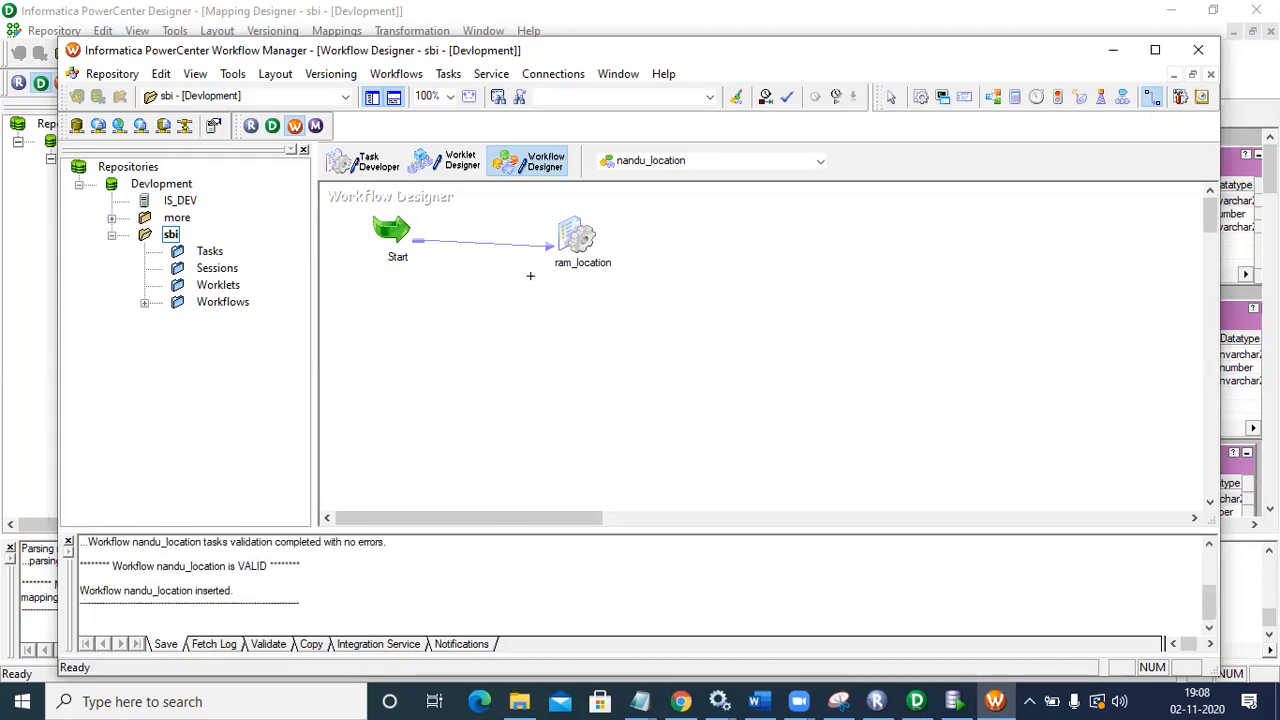
{"action": "double_click", "coordinate": [579, 235]}
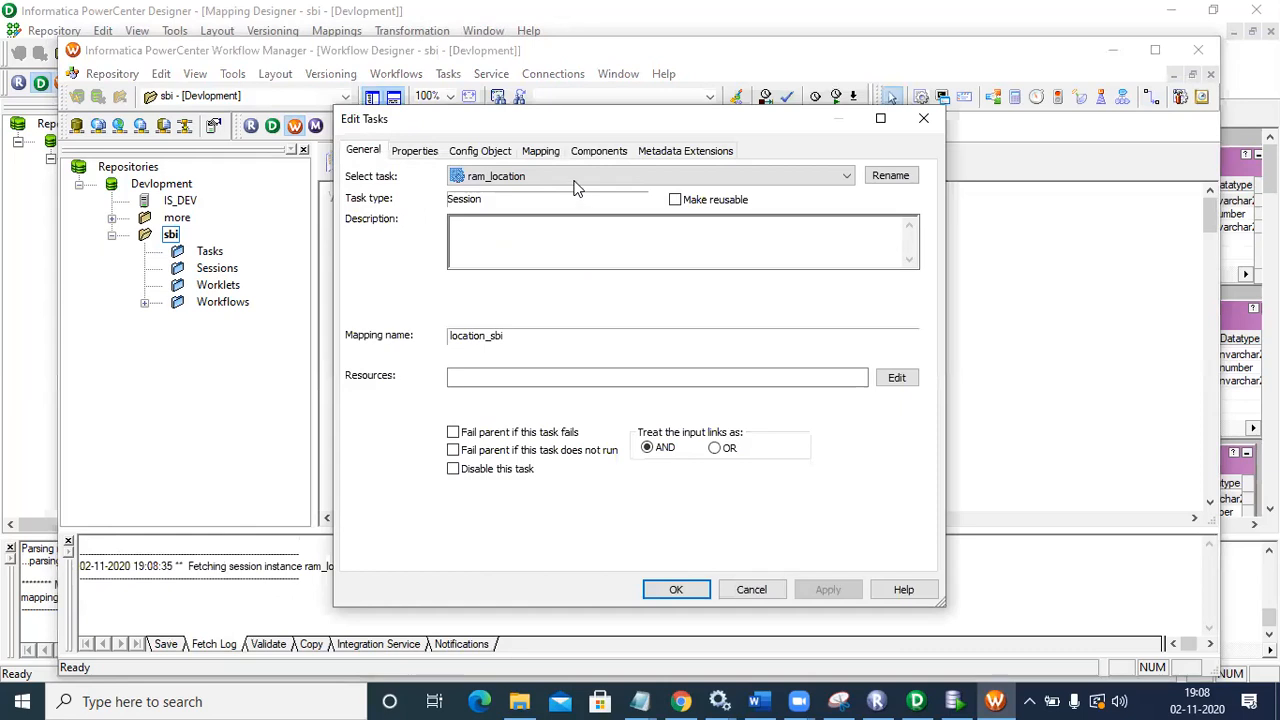
{"action": "left_click", "coordinate": [541, 151]}
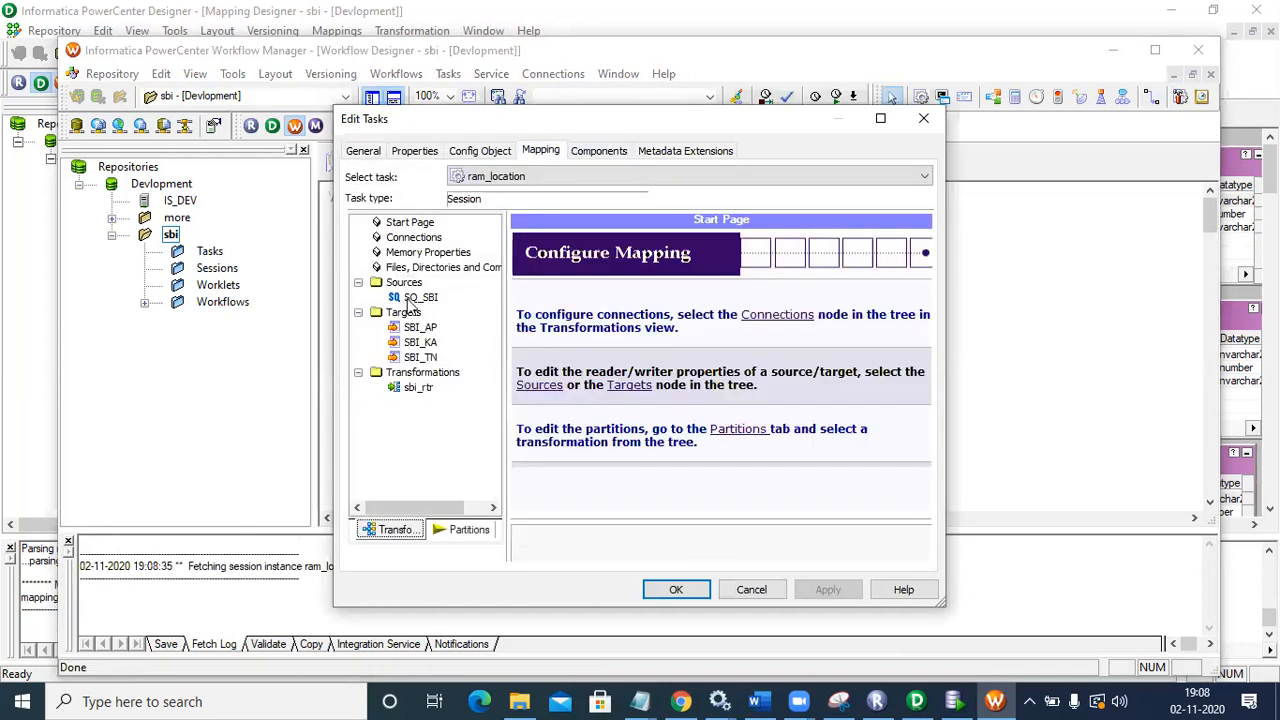
{"action": "left_click", "coordinate": [415, 298]}
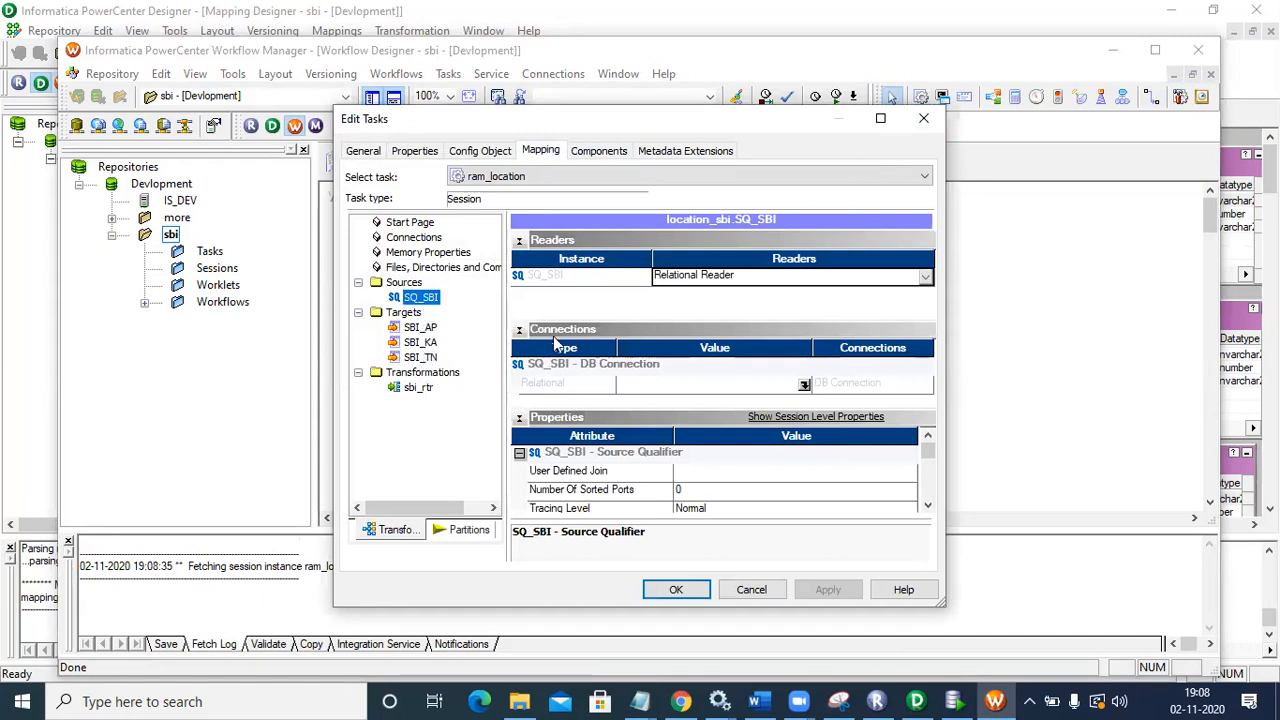
{"action": "left_click", "coordinate": [421, 328]}
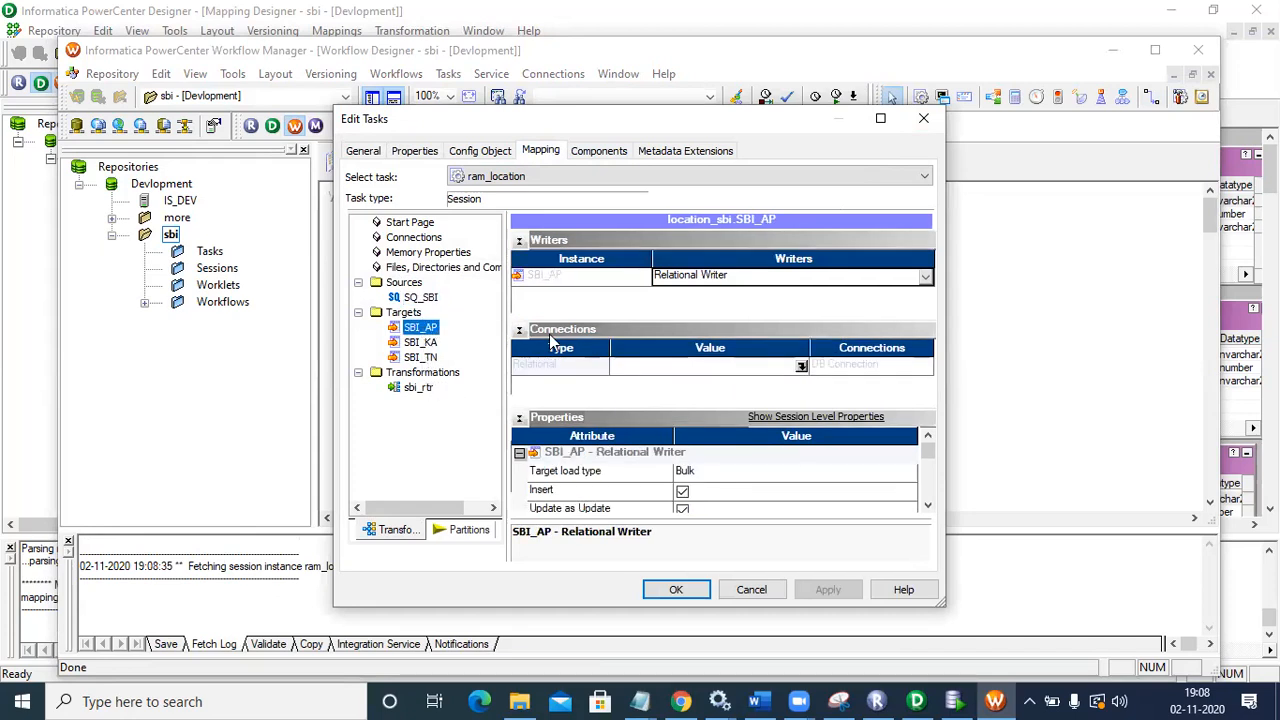
{"action": "left_click", "coordinate": [922, 121]}
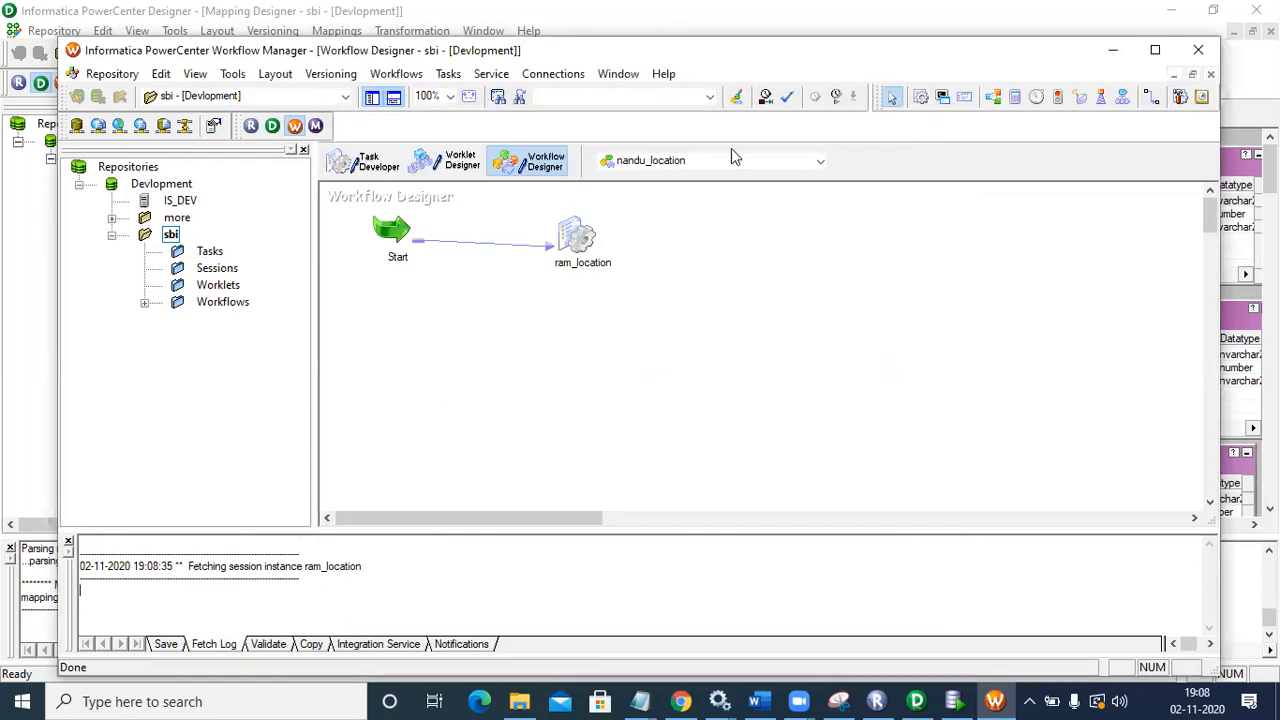
Step: Open the Relational Connection Browser filtered to Oracle and start a new connection
{"action": "left_click", "coordinate": [555, 74]}
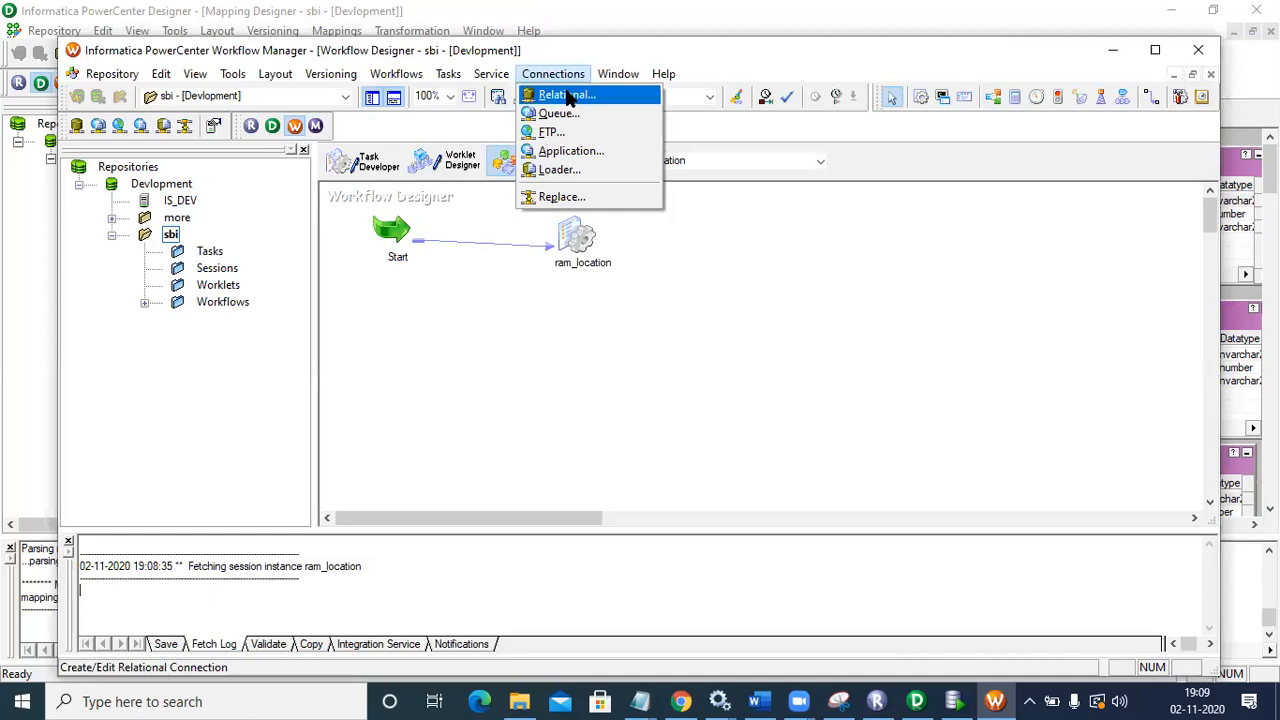
{"action": "left_click", "coordinate": [566, 94]}
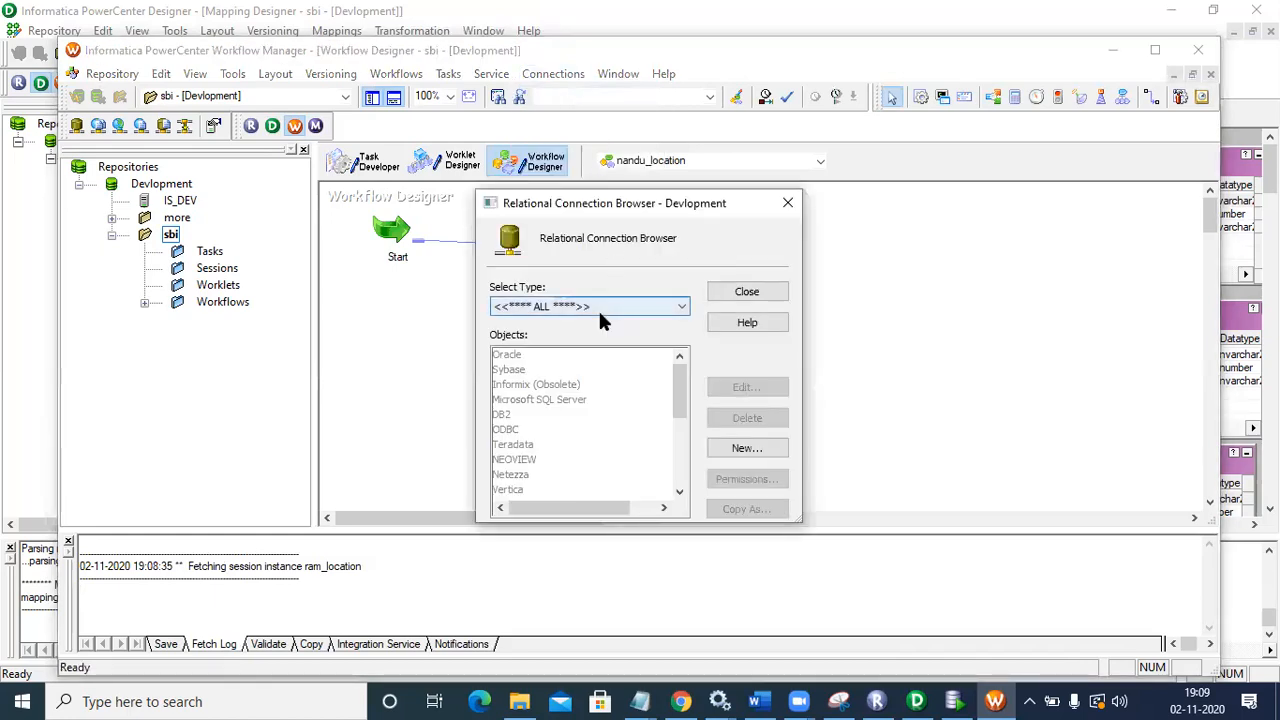
{"action": "left_click", "coordinate": [600, 310]}
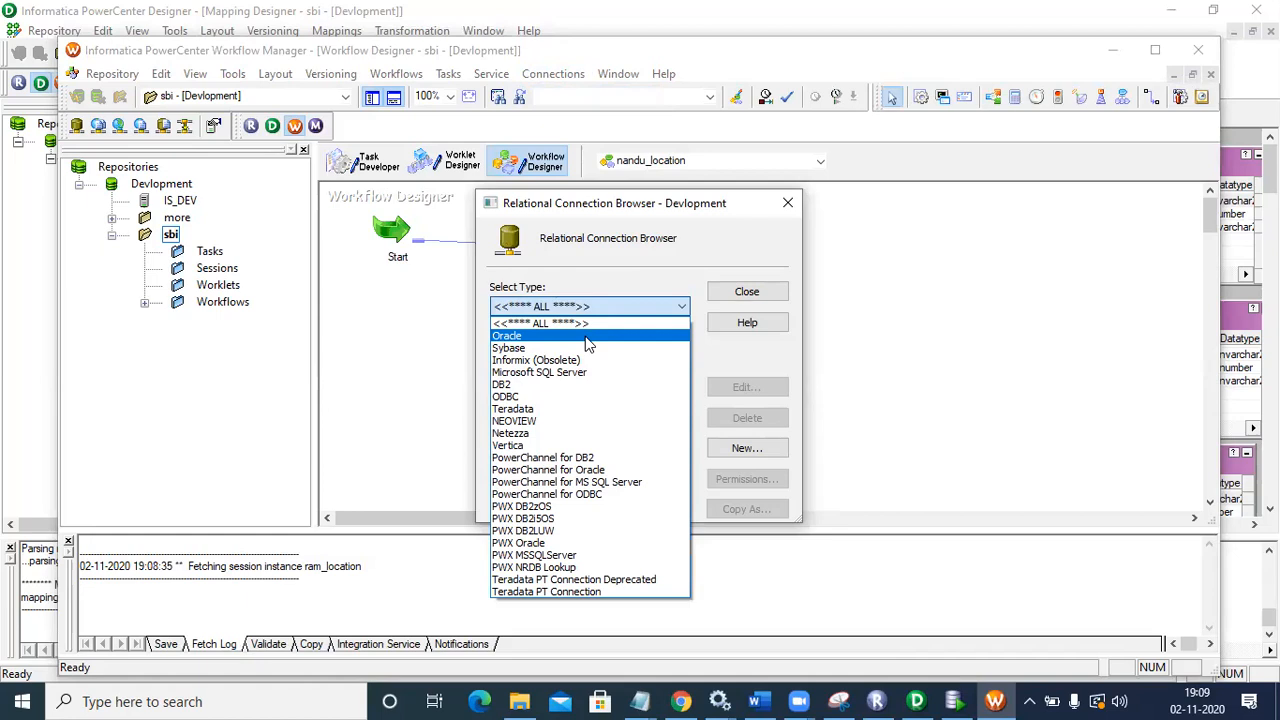
{"action": "left_click", "coordinate": [588, 337]}
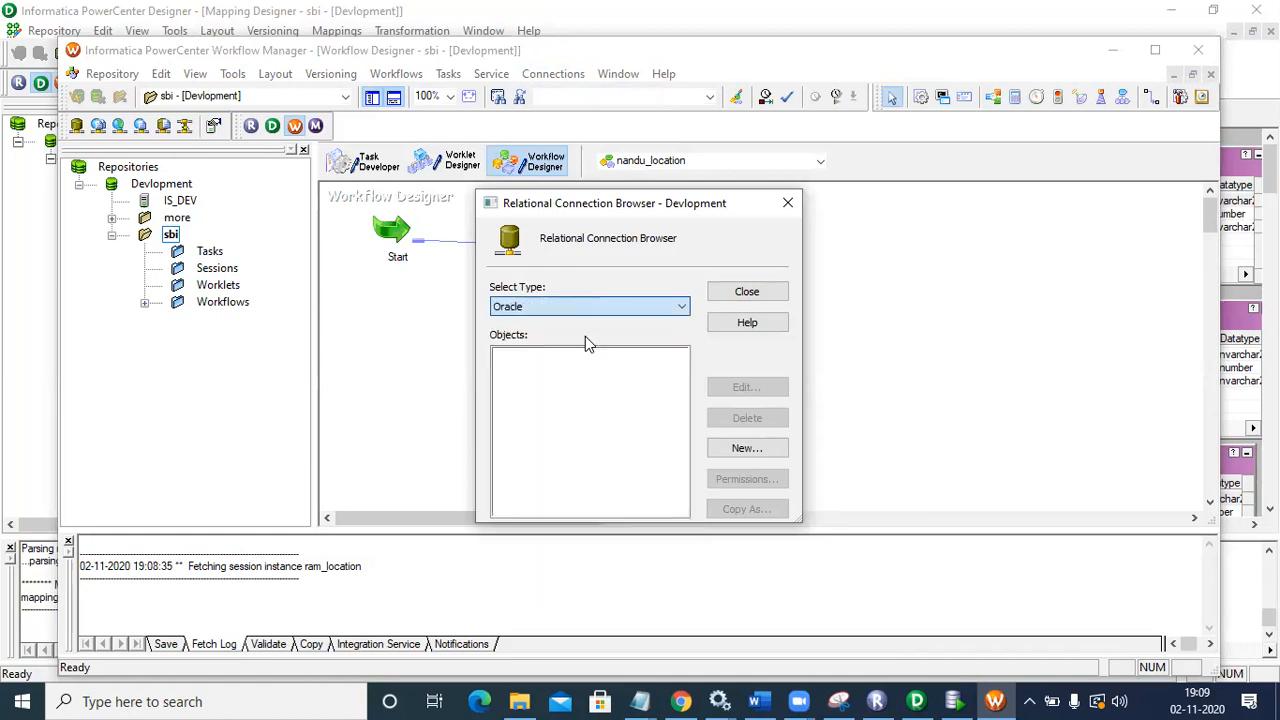
{"action": "left_click", "coordinate": [745, 448]}
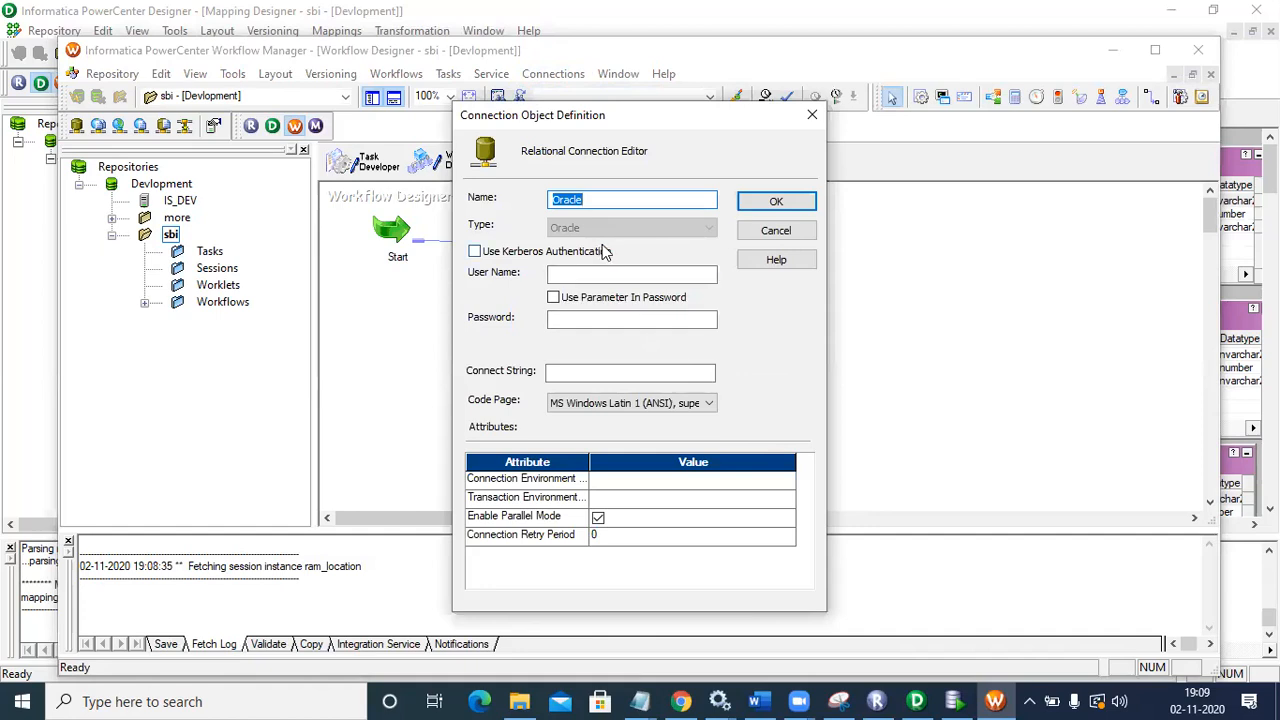
Step: Define Oracle connection src_nandu with its user name, password and connect string xe
{"action": "type", "text": "src_nandu"}
{"action": "left_click", "coordinate": [607, 273]}
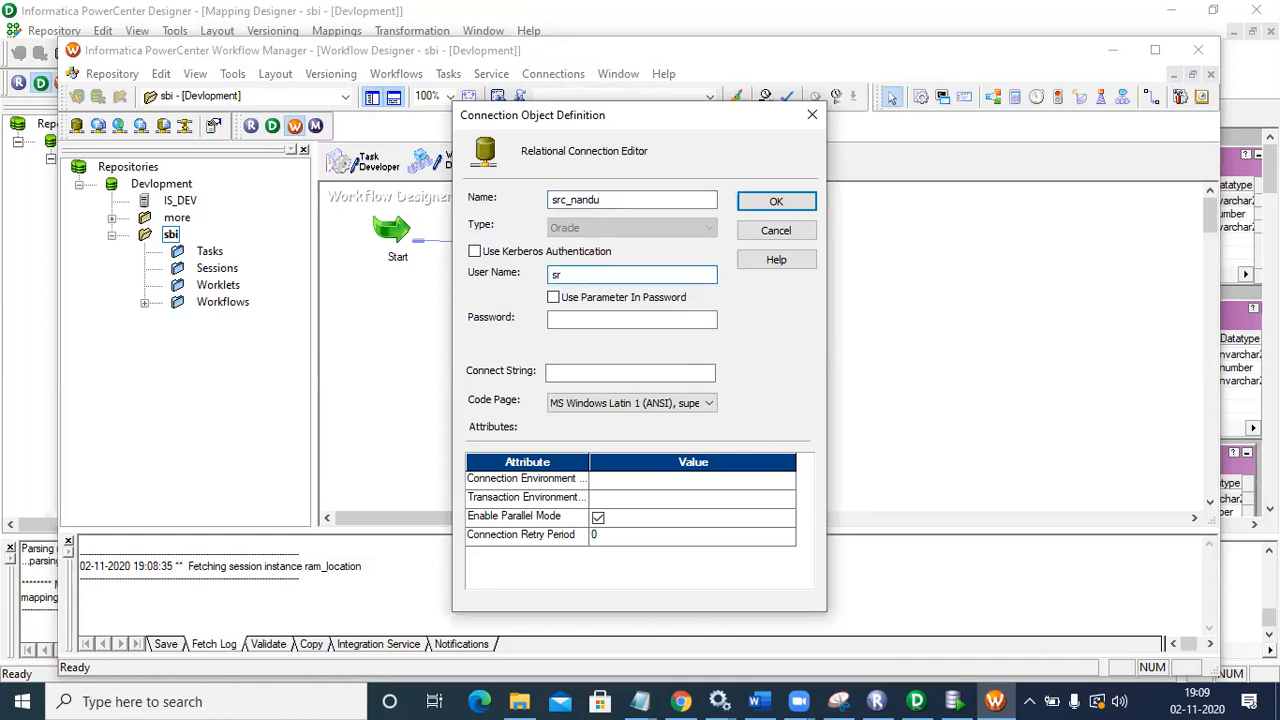
{"action": "type", "text": "sorec"}
{"action": "left_click", "coordinate": [600, 319]}
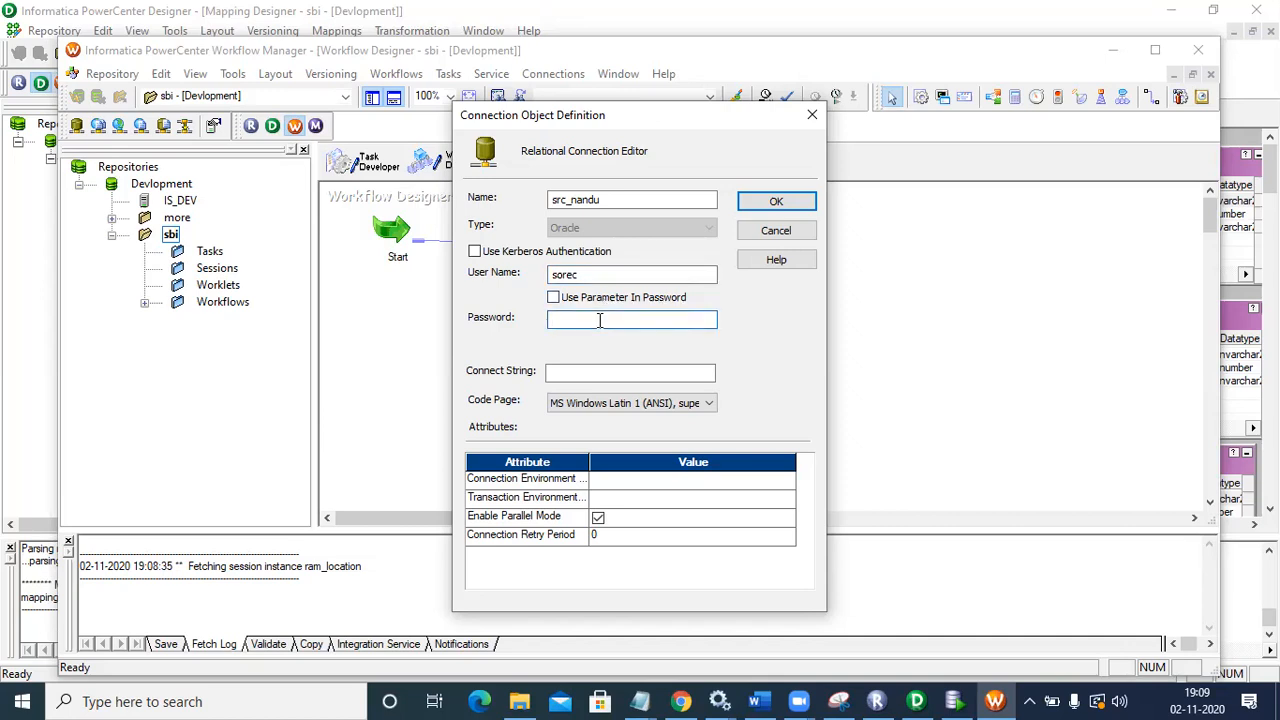
{"action": "left_click", "coordinate": [568, 276]}
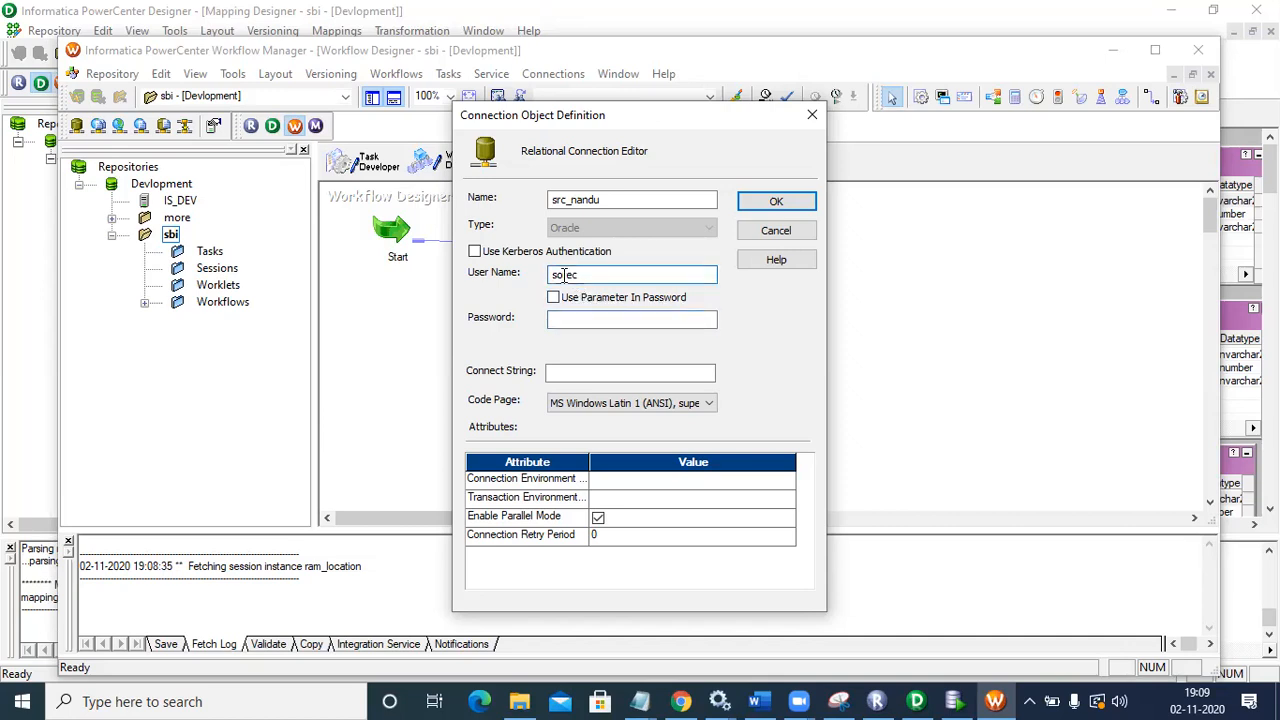
{"action": "type", "text": "u"}
{"action": "left_click", "coordinate": [574, 318]}
{"action": "type", "text": "soure"}
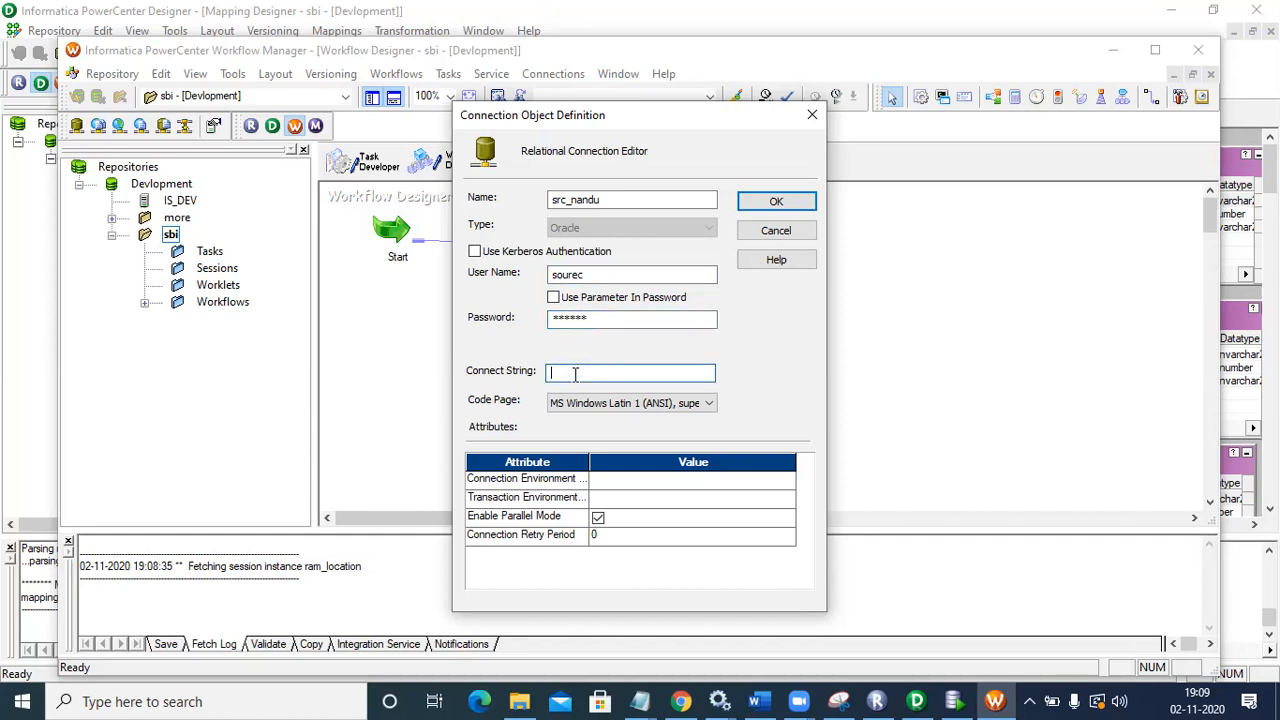
{"action": "left_click", "coordinate": [772, 202]}
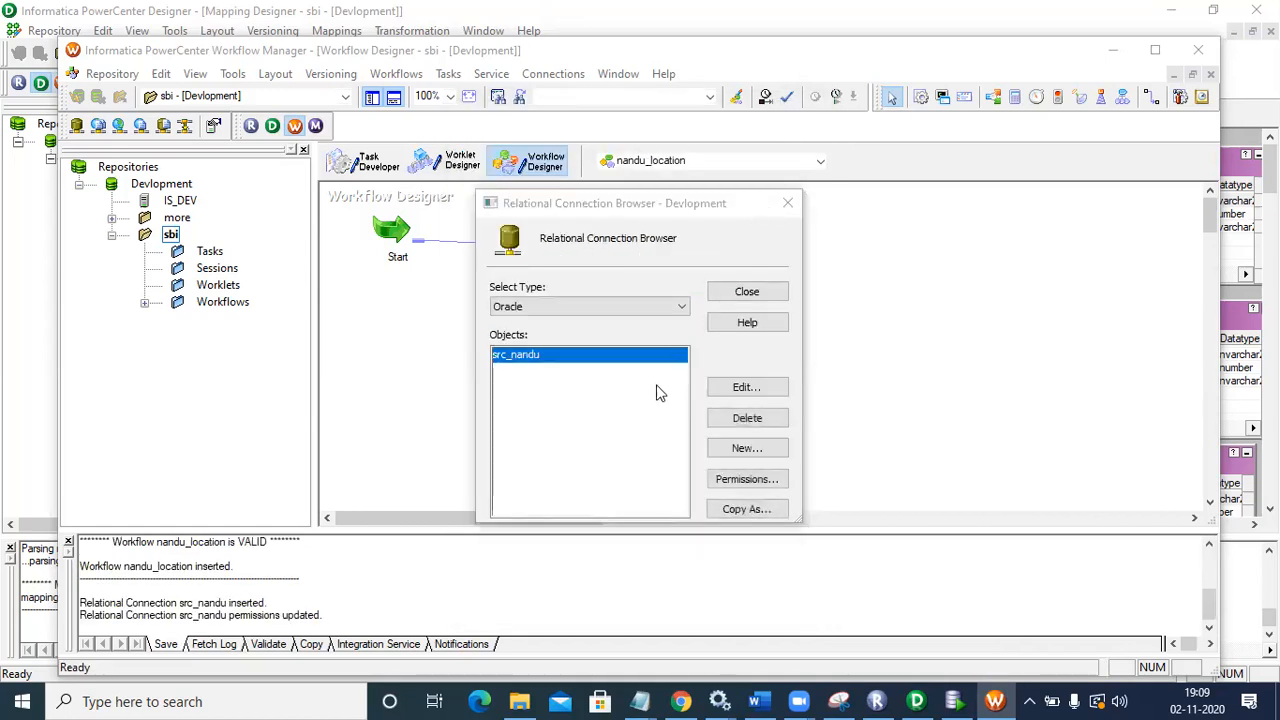
{"action": "left_click", "coordinate": [745, 448]}
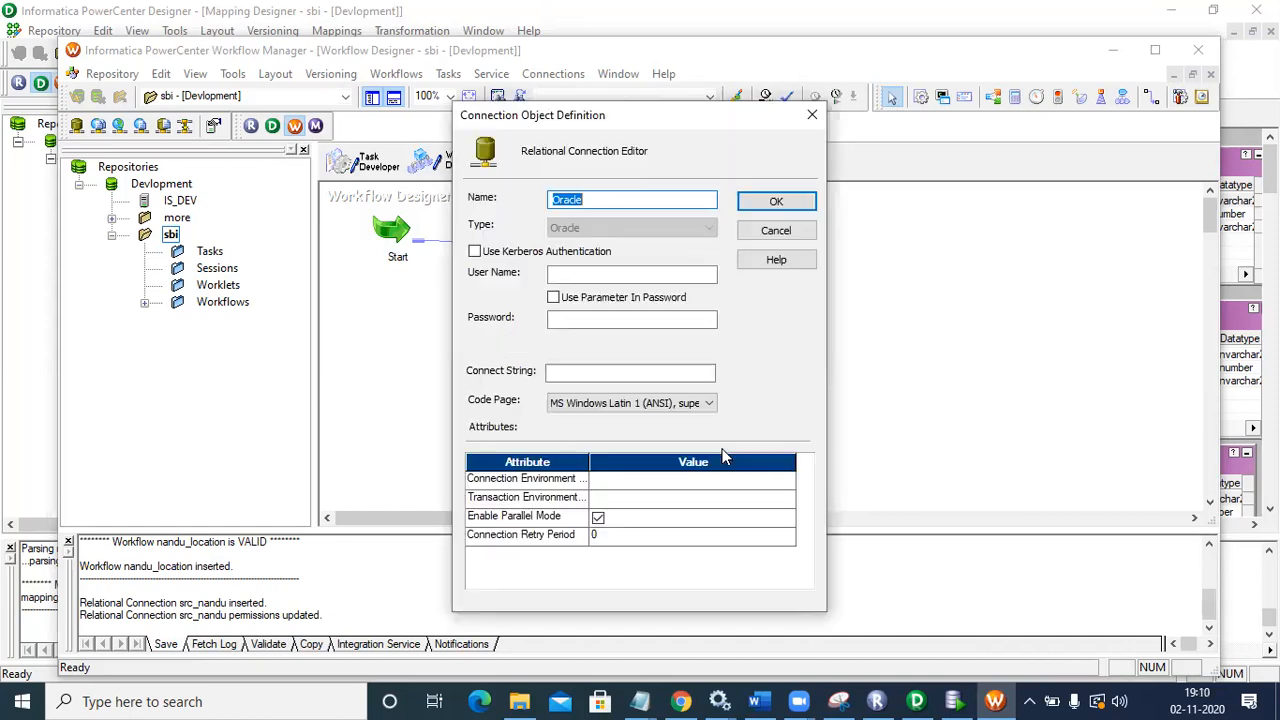
Step: Save Oracle connection tgt_nandu with its target user name, password and connect string, then close the list
{"action": "type", "text": "tgt_nandu"}
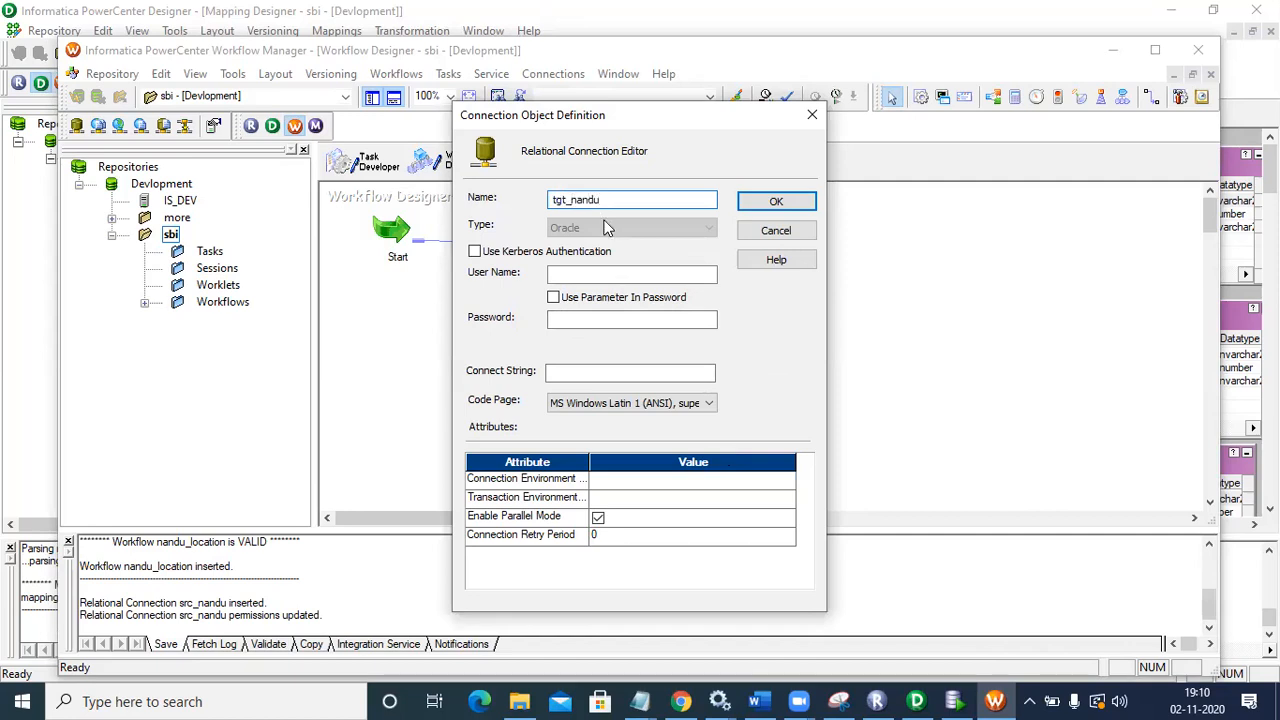
{"action": "left_click", "coordinate": [605, 272]}
{"action": "type", "text": "target"}
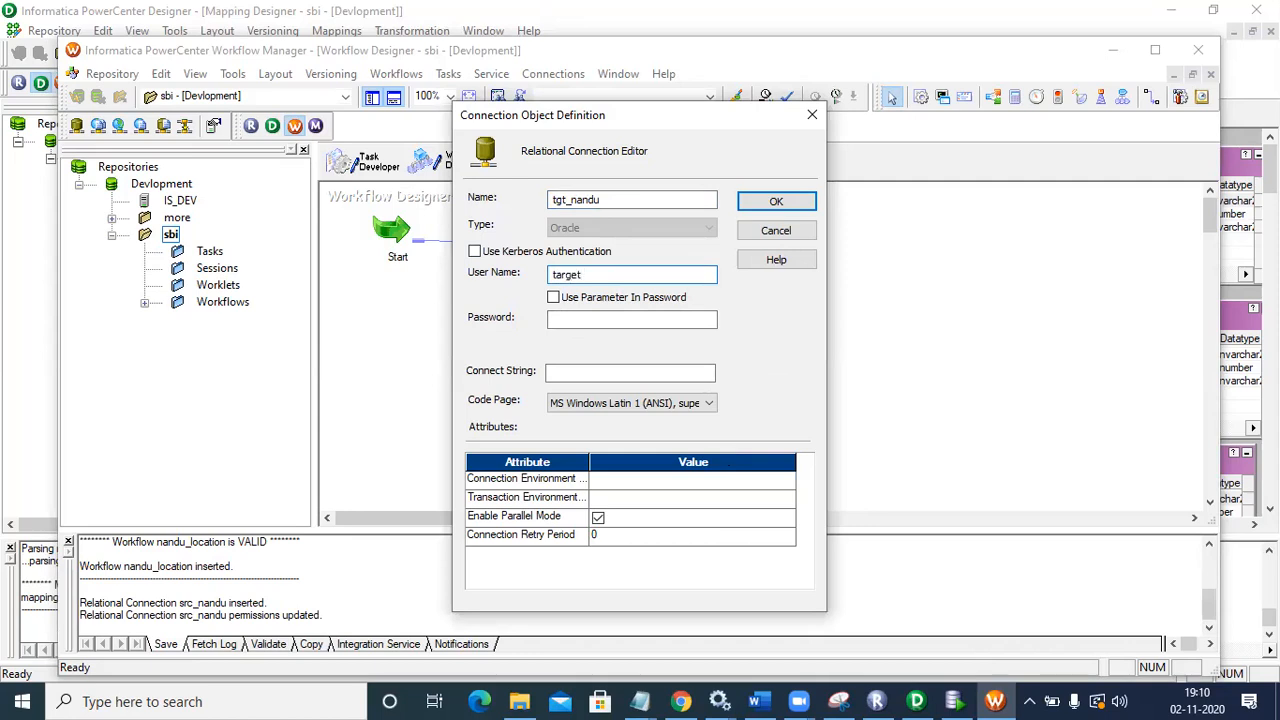
{"action": "left_click", "coordinate": [601, 320]}
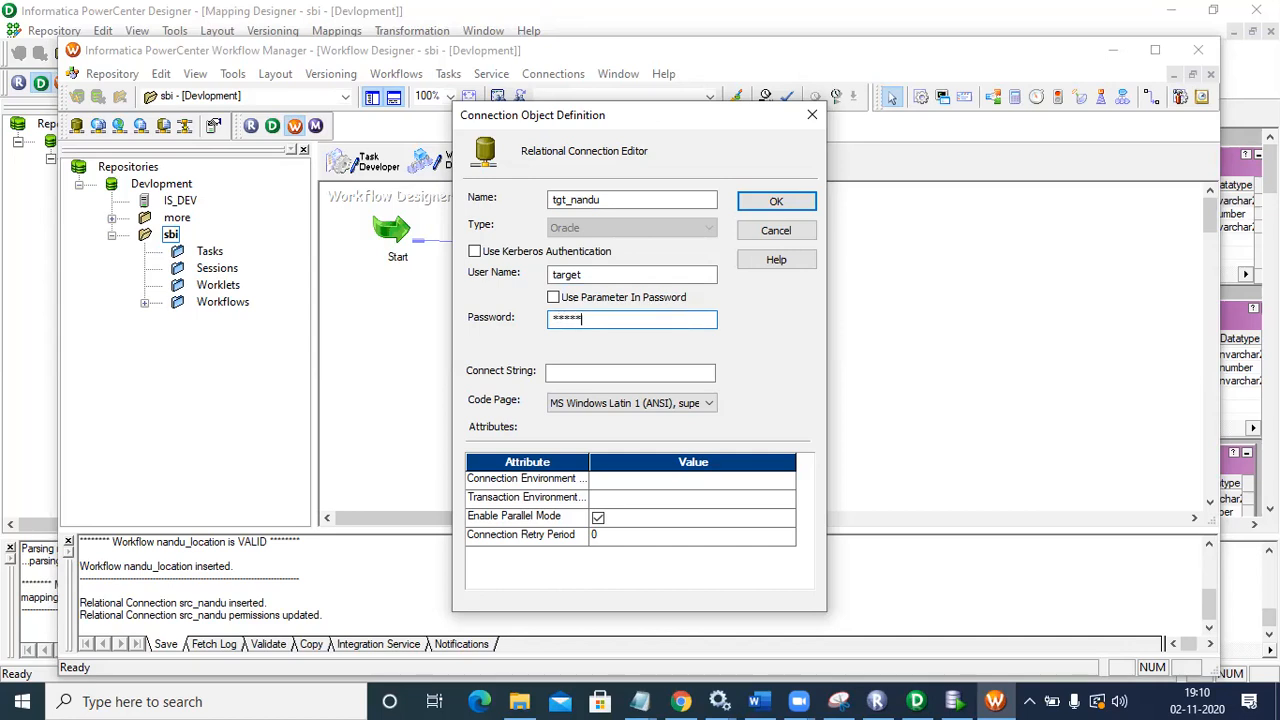
{"action": "left_click", "coordinate": [600, 371]}
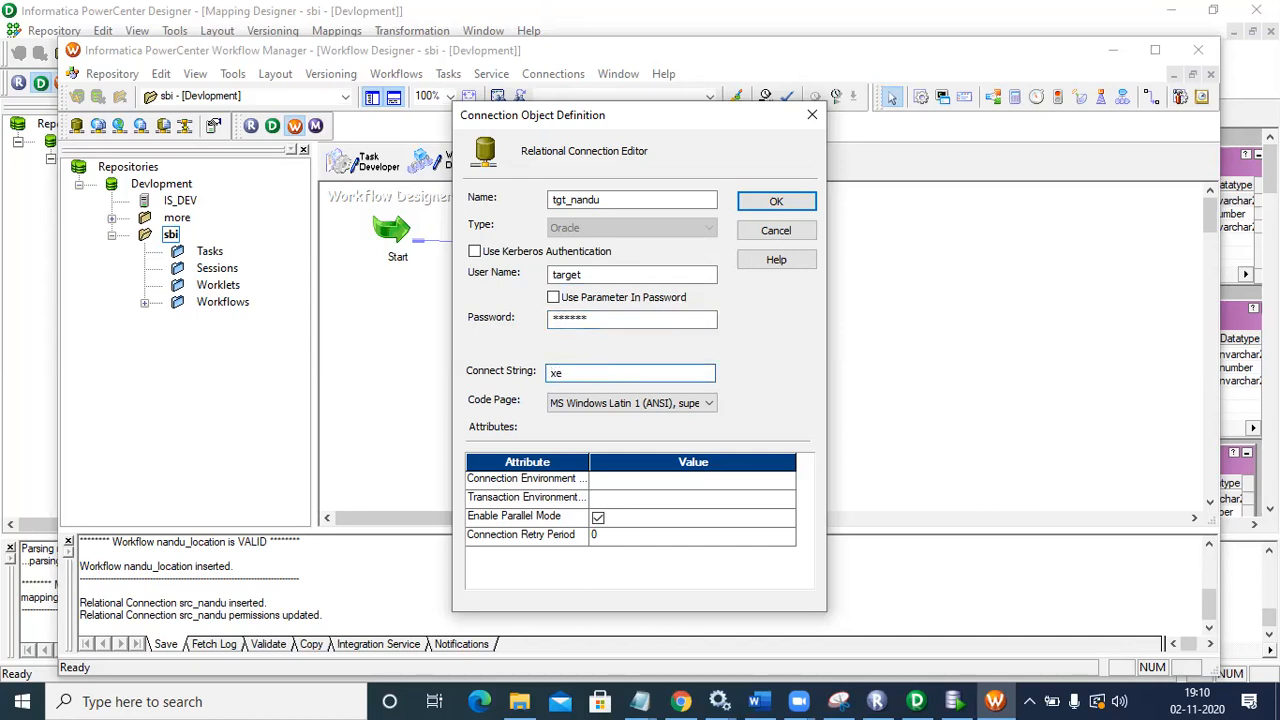
{"action": "left_click", "coordinate": [773, 202]}
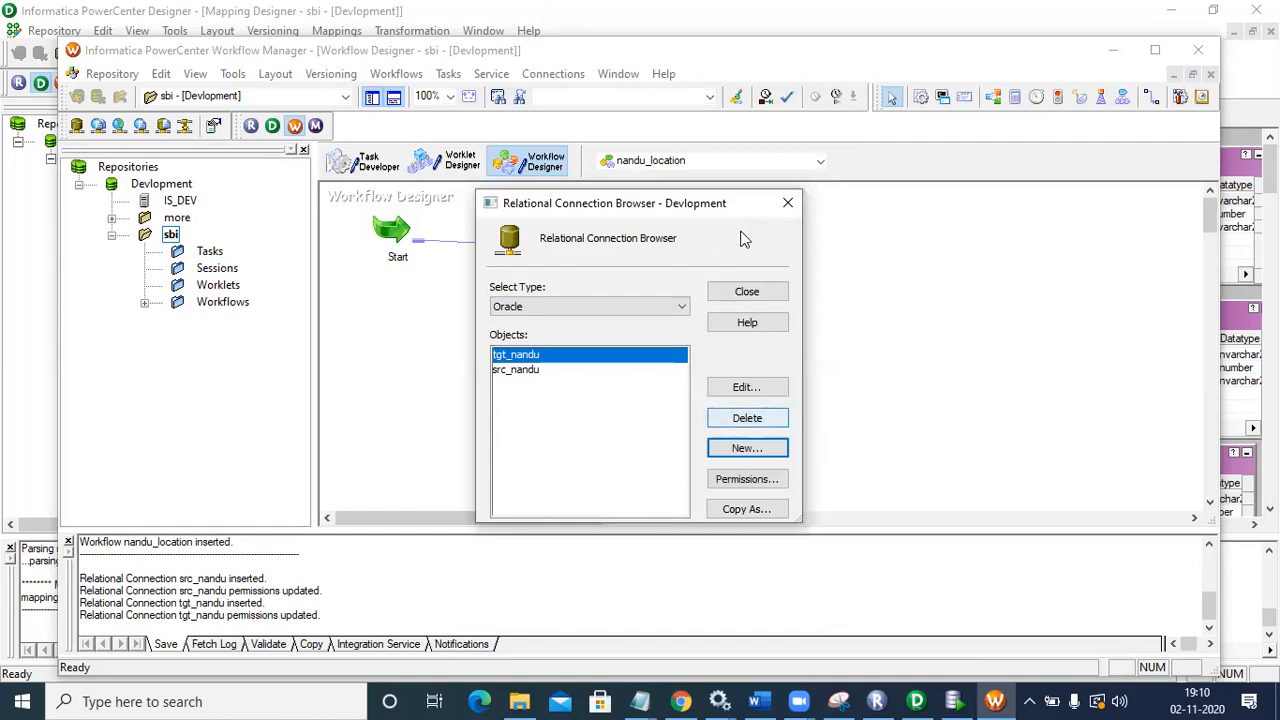
{"action": "left_click", "coordinate": [787, 203]}
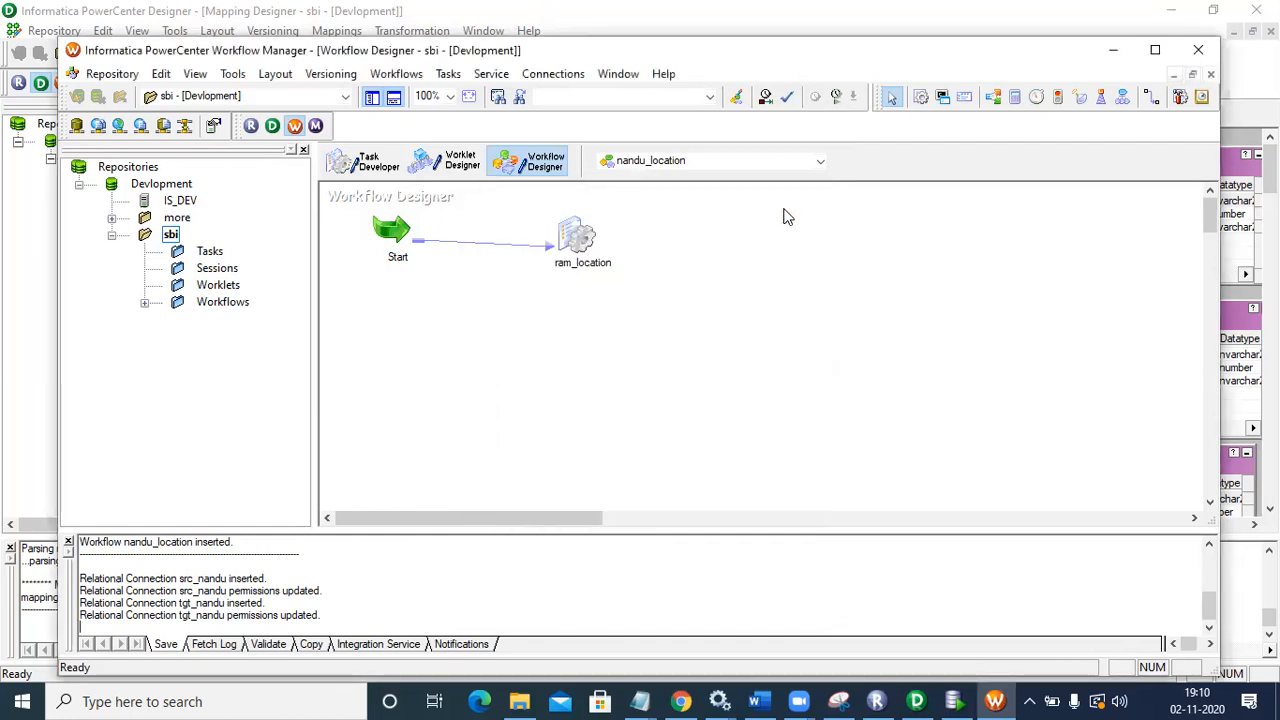
Step: In ram_location's Mapping tab, set the SQ_SBI source connection to src_nandu
{"action": "double_click", "coordinate": [578, 238]}
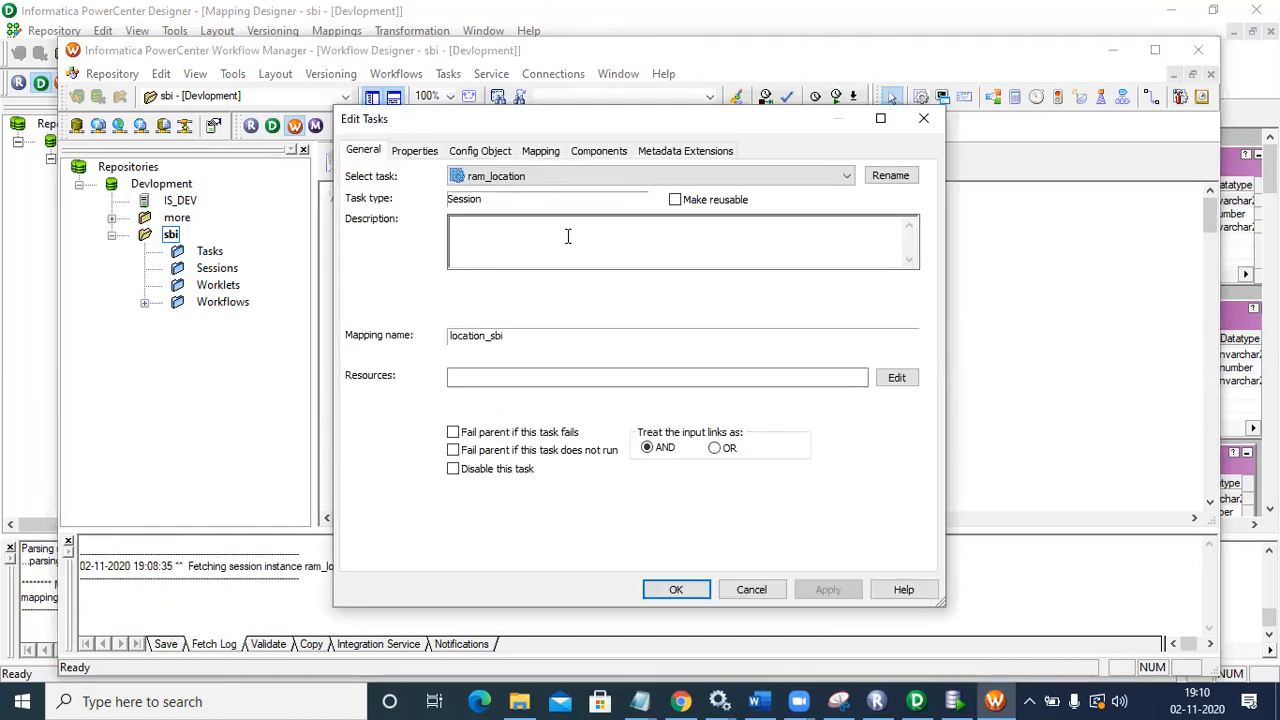
{"action": "left_click", "coordinate": [538, 152]}
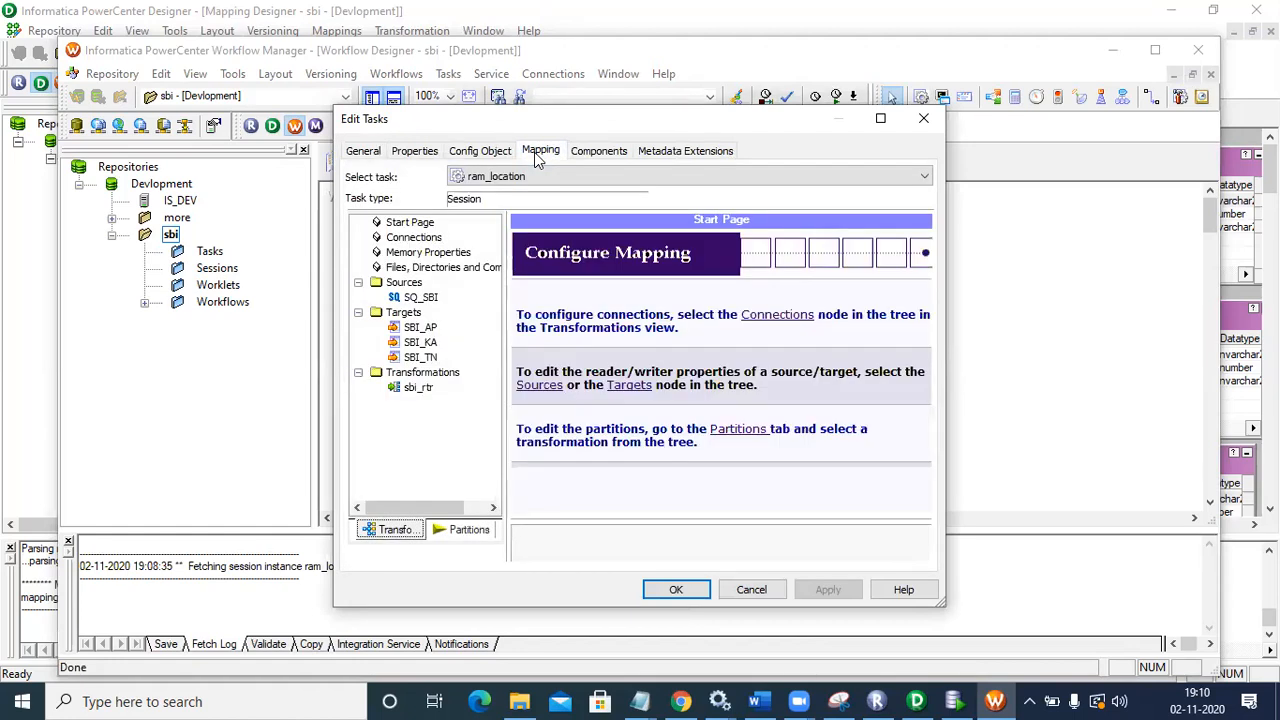
{"action": "left_click", "coordinate": [433, 302]}
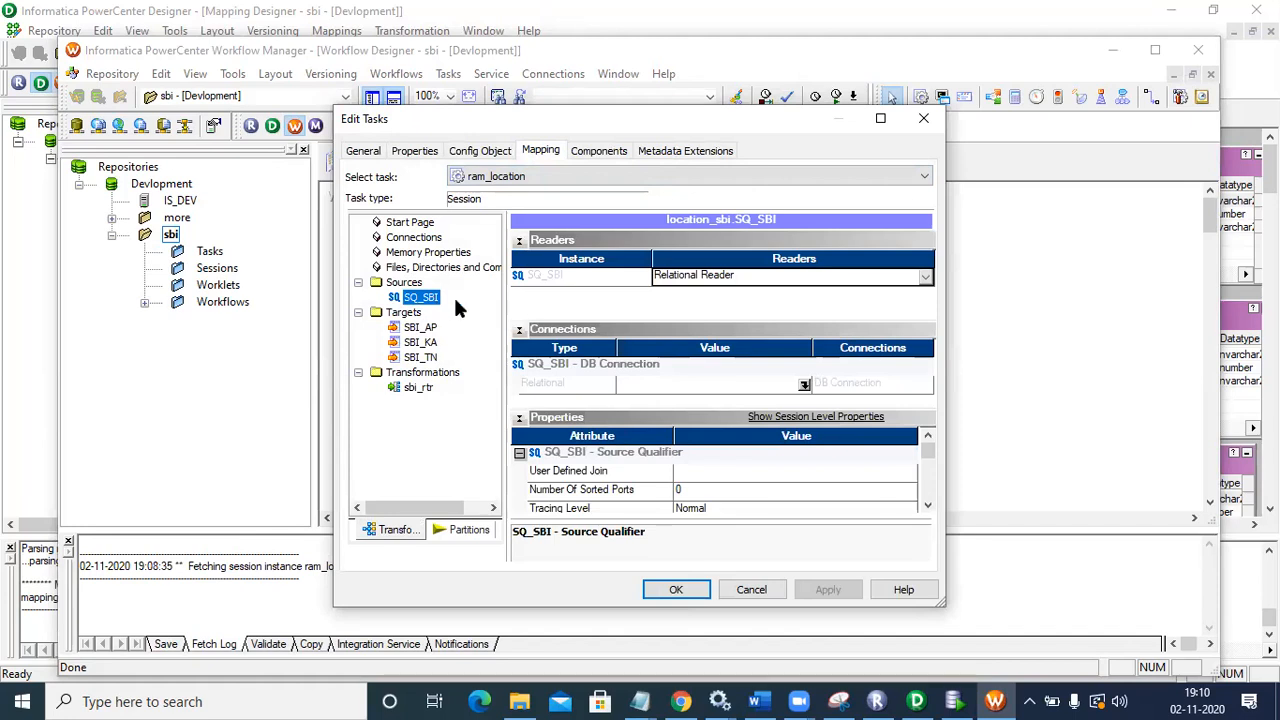
{"action": "left_click", "coordinate": [805, 386]}
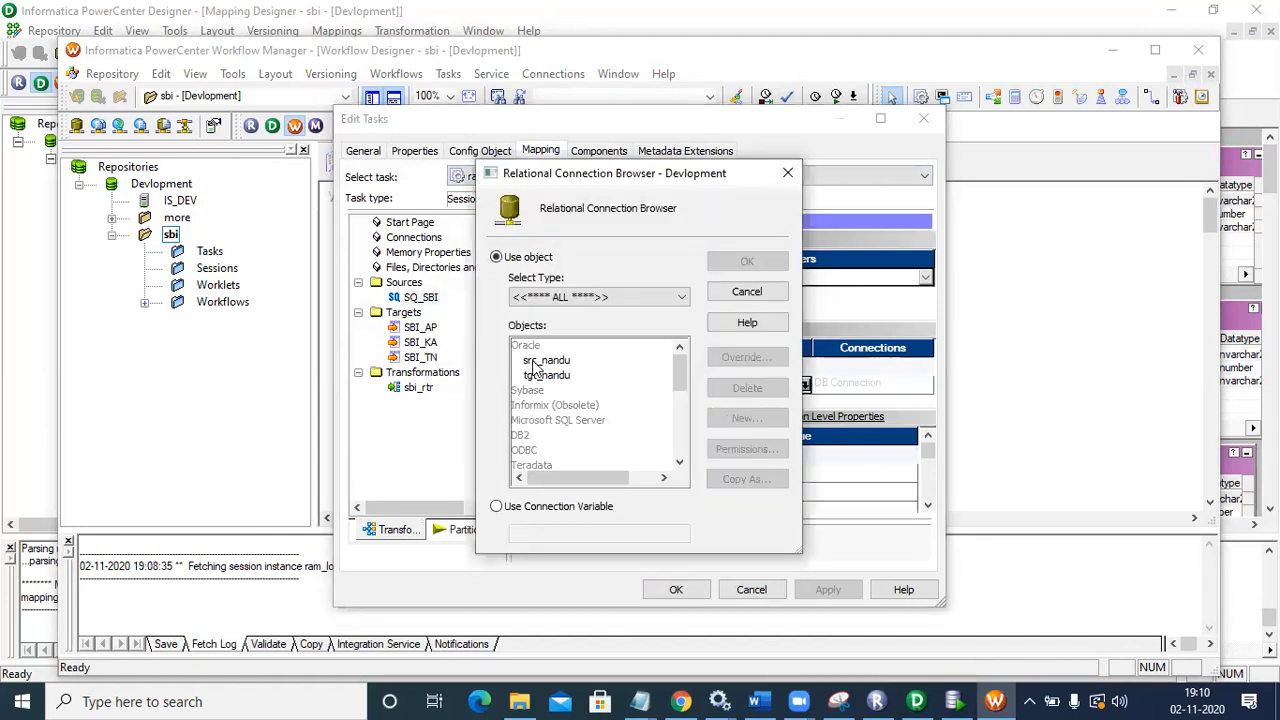
{"action": "left_click", "coordinate": [535, 361]}
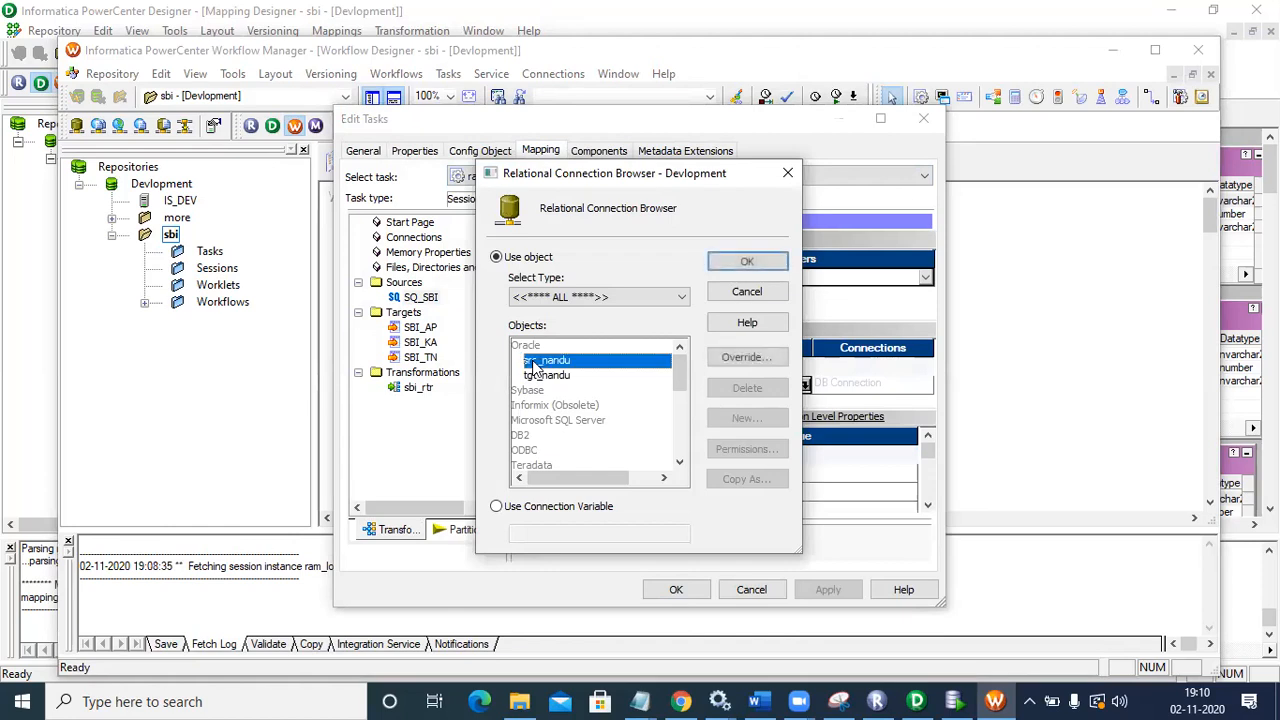
{"action": "left_click", "coordinate": [737, 261]}
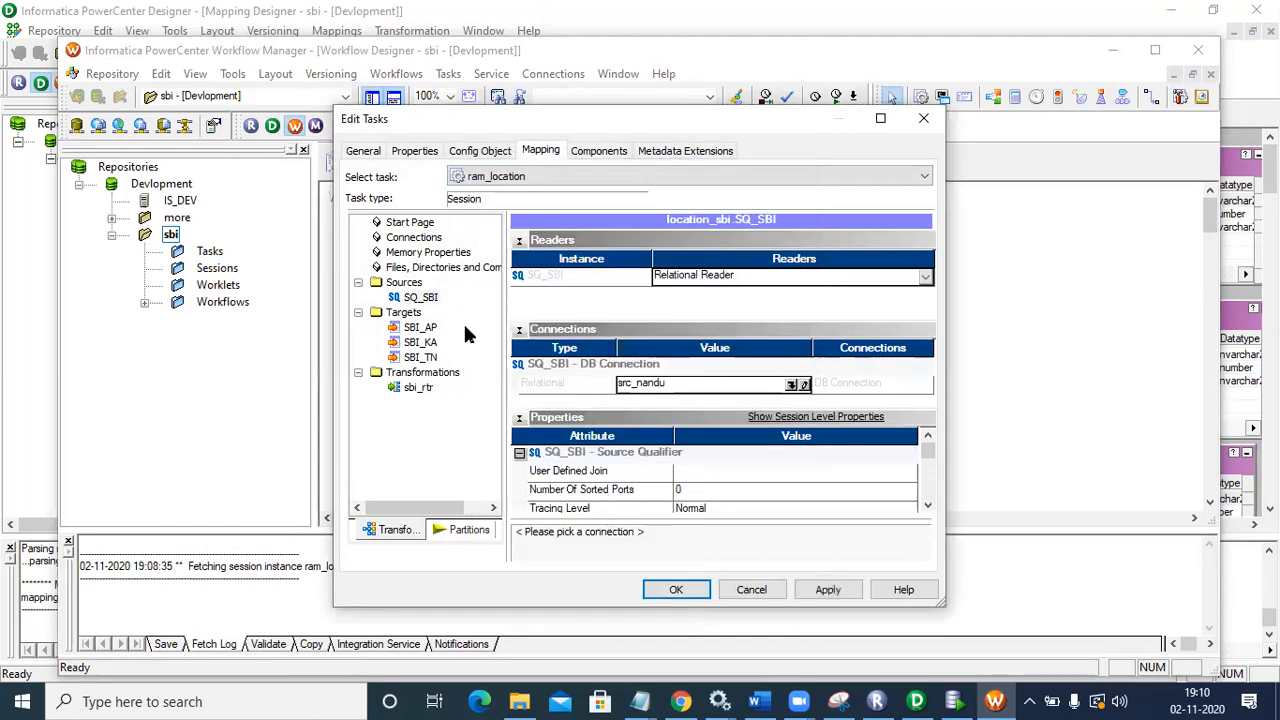
Step: Set targets SBI_AP, SBI_KA and SBI_TN to use the tgt_nandu connection
{"action": "left_click", "coordinate": [433, 328]}
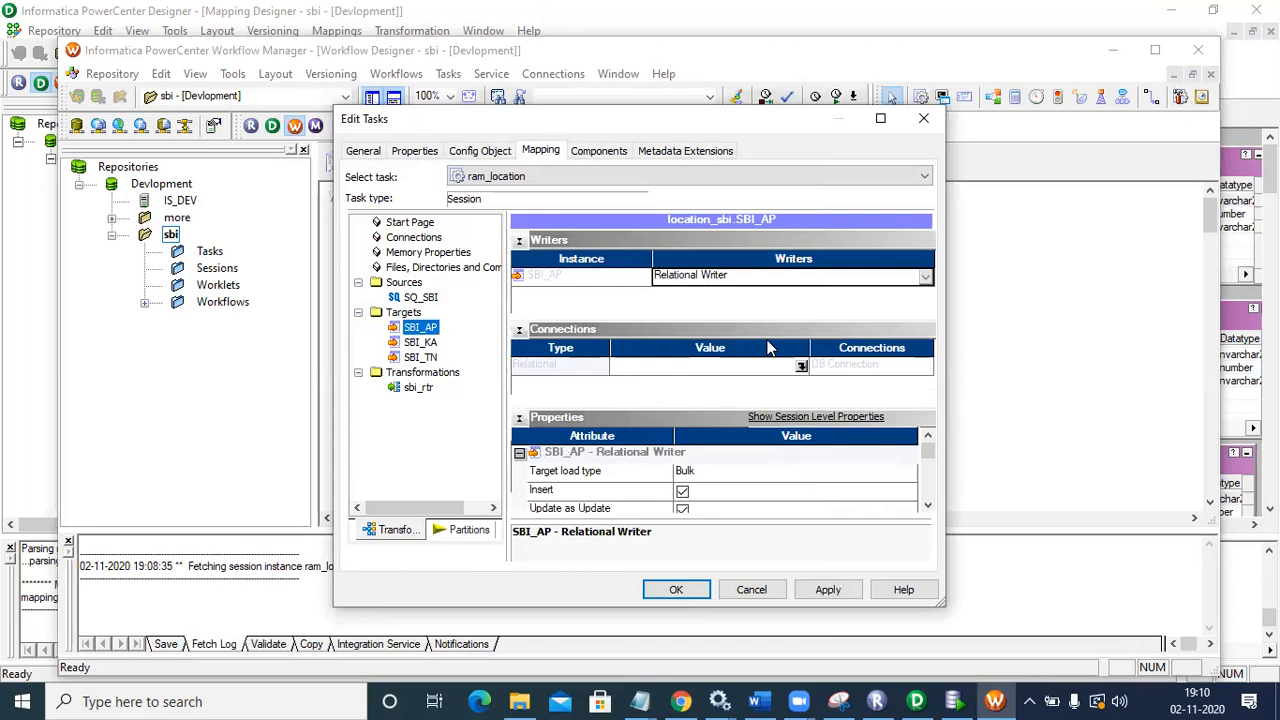
{"action": "left_click", "coordinate": [801, 367]}
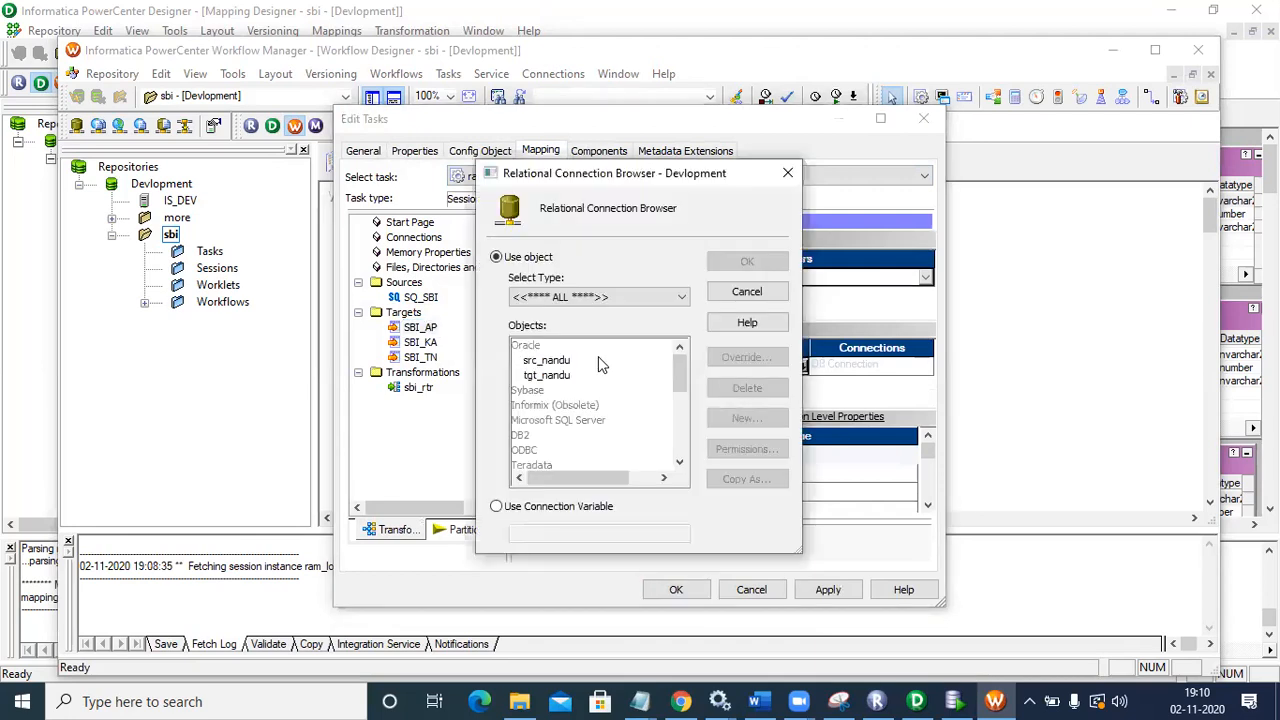
{"action": "left_click", "coordinate": [578, 375]}
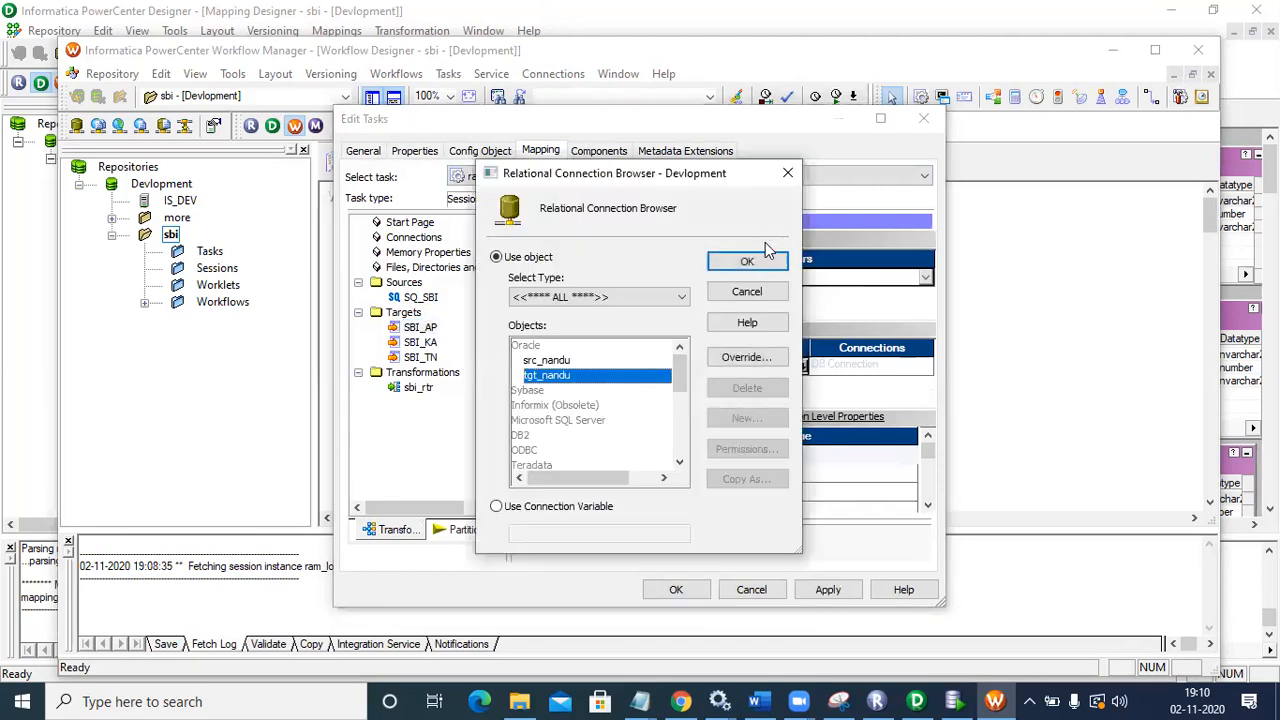
{"action": "left_click", "coordinate": [748, 262]}
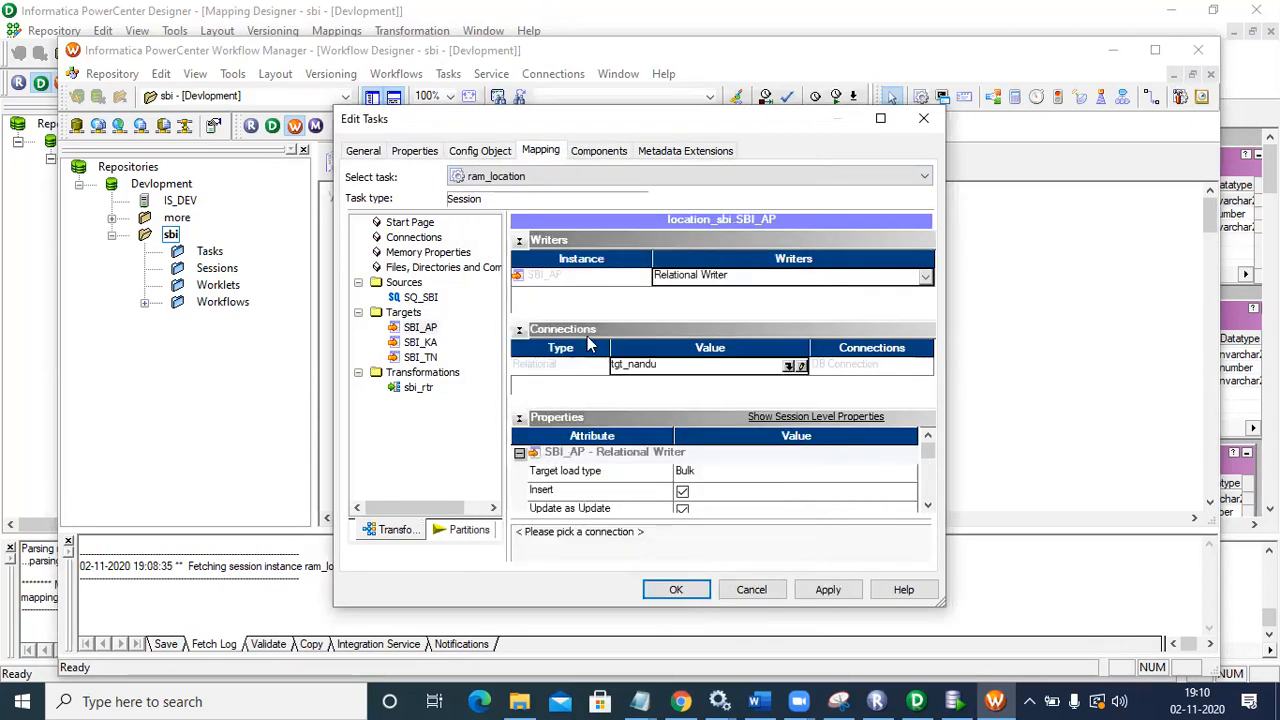
{"action": "left_click", "coordinate": [425, 343]}
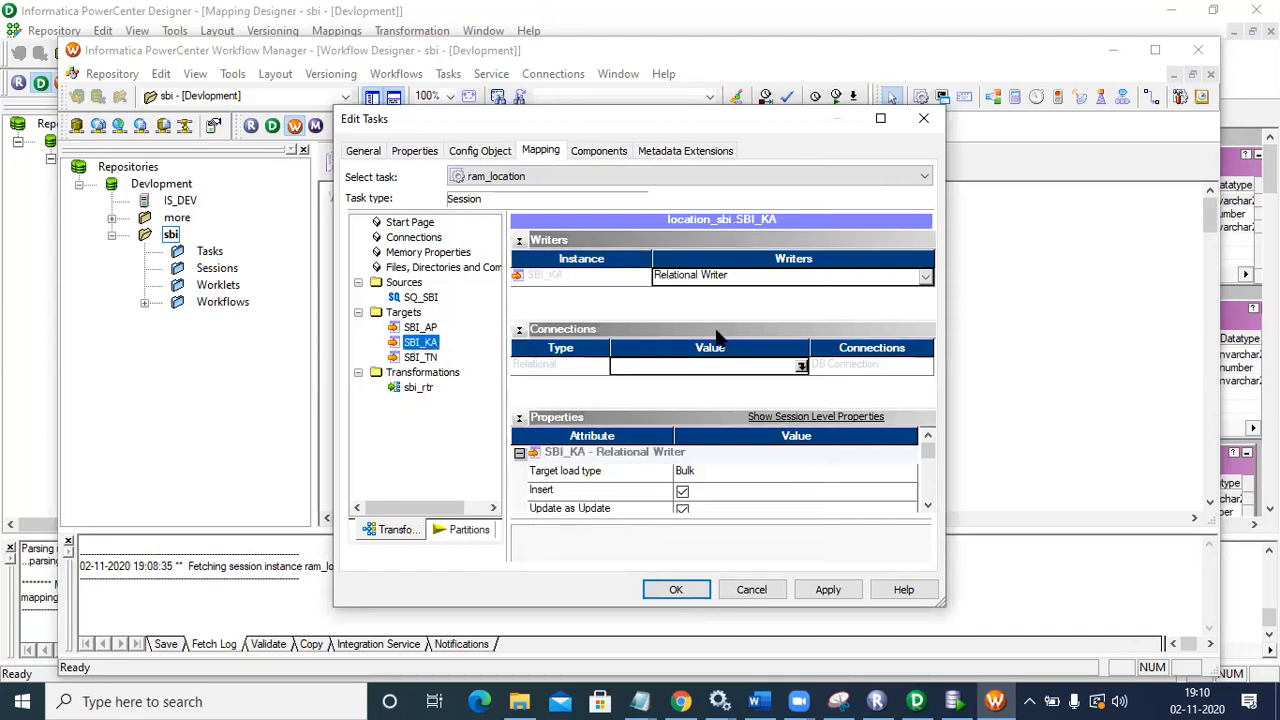
{"action": "left_click", "coordinate": [802, 366]}
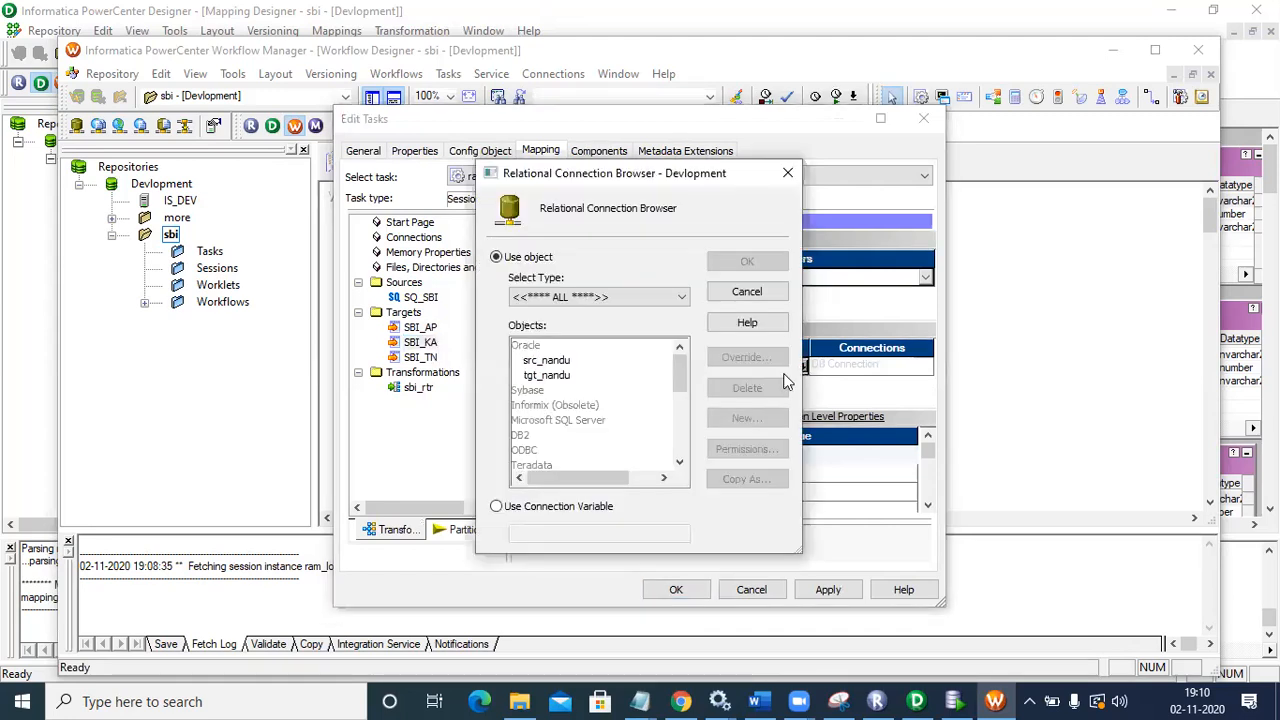
{"action": "left_click", "coordinate": [562, 378]}
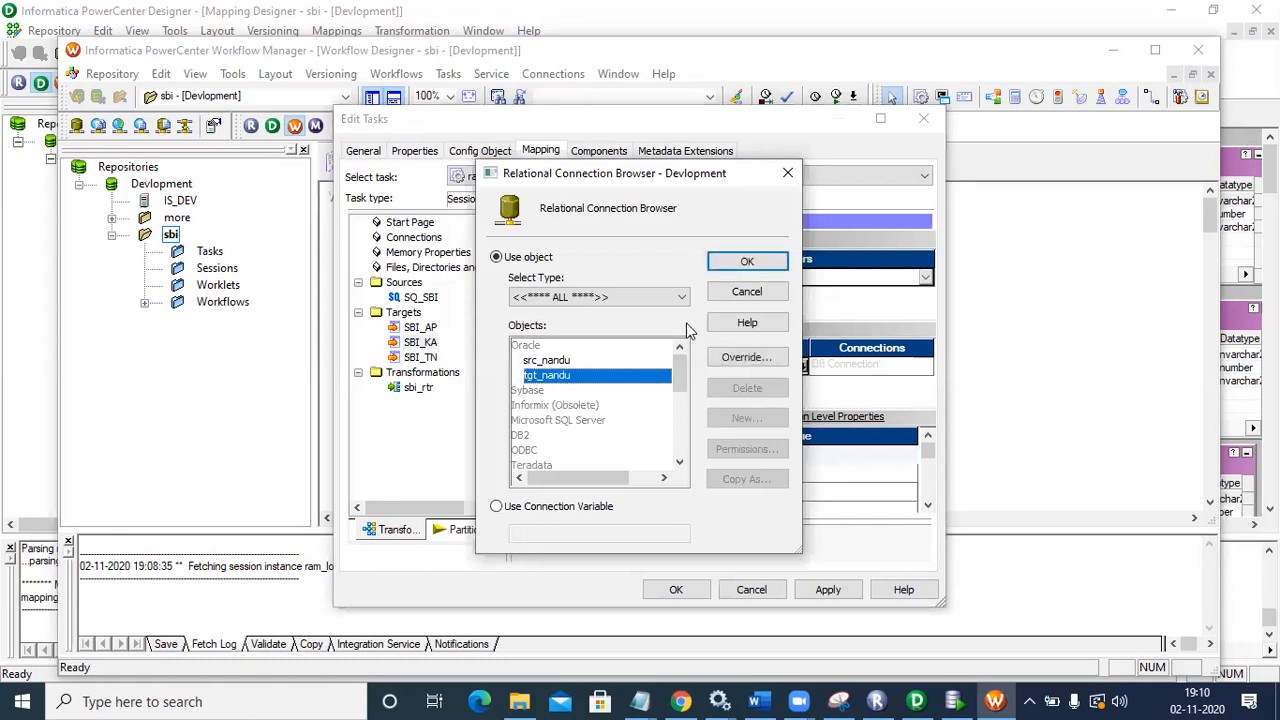
{"action": "left_click", "coordinate": [740, 262]}
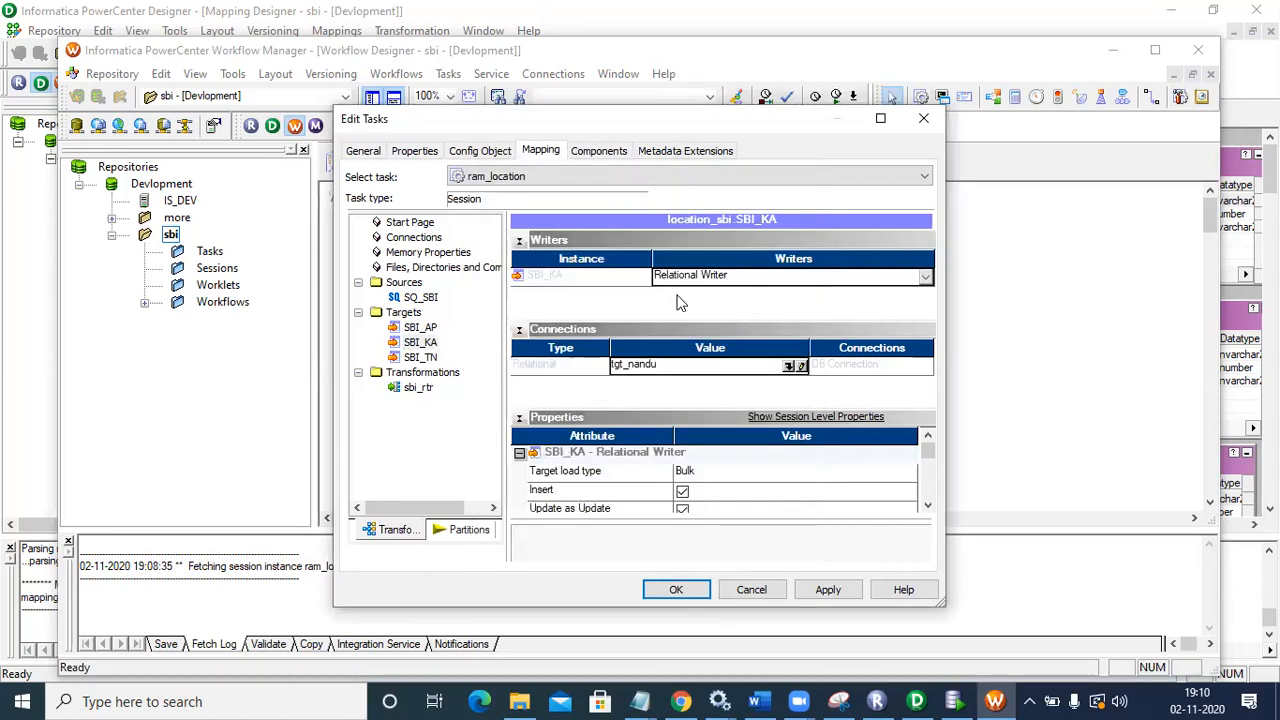
{"action": "left_click", "coordinate": [420, 359]}
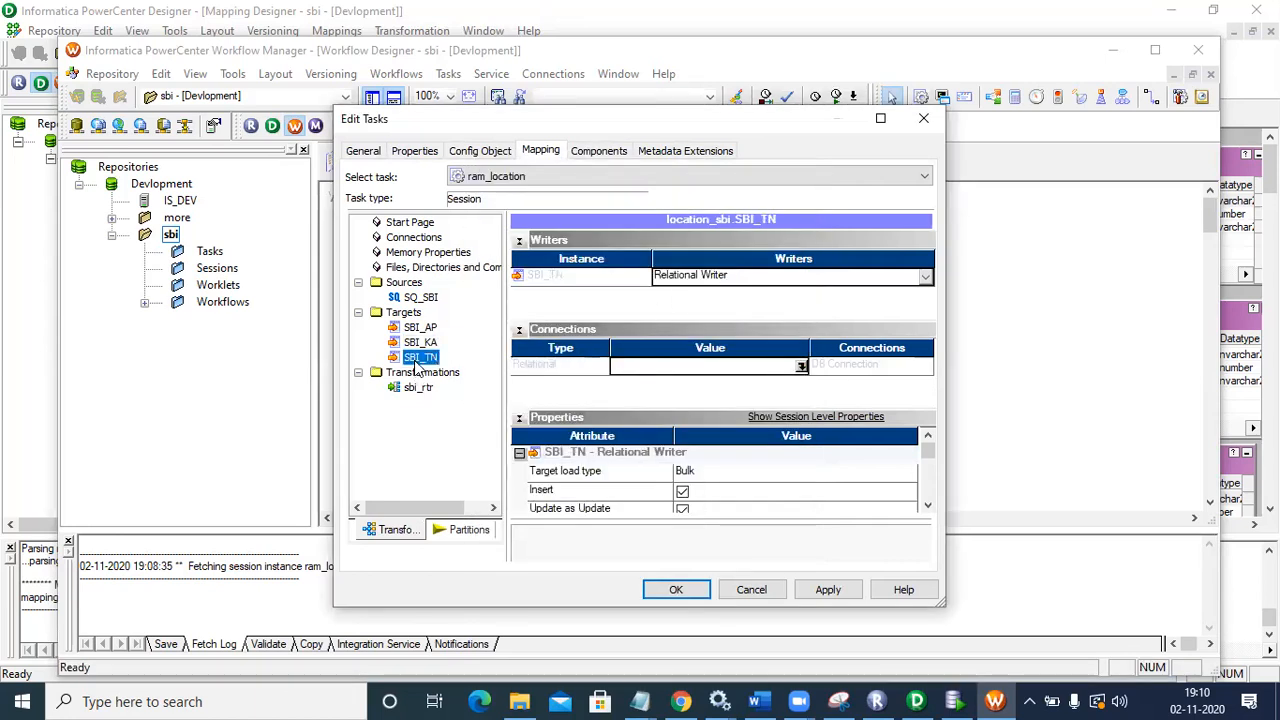
{"action": "left_click", "coordinate": [801, 366]}
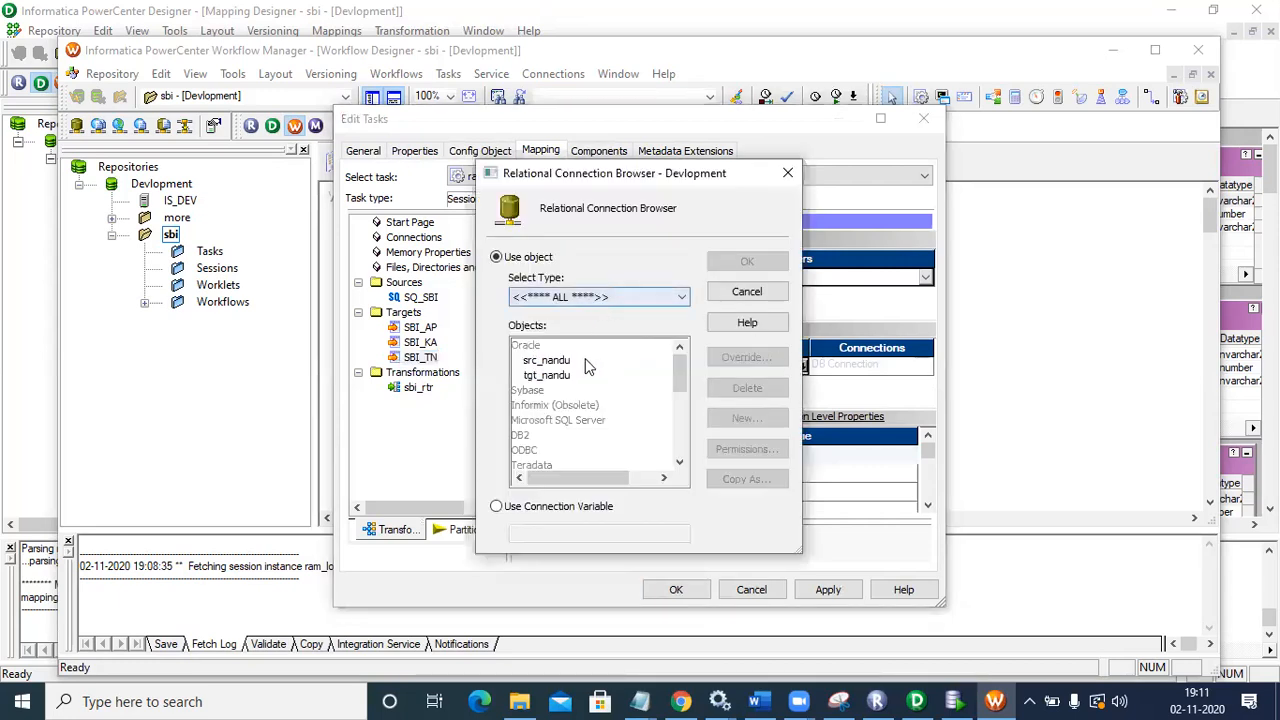
{"action": "left_click", "coordinate": [576, 376]}
{"action": "left_click", "coordinate": [747, 262]}
Step: Apply the ram_location connection changes and save workflow nandu_location as valid
{"action": "left_click", "coordinate": [828, 589]}
{"action": "left_click", "coordinate": [676, 590]}
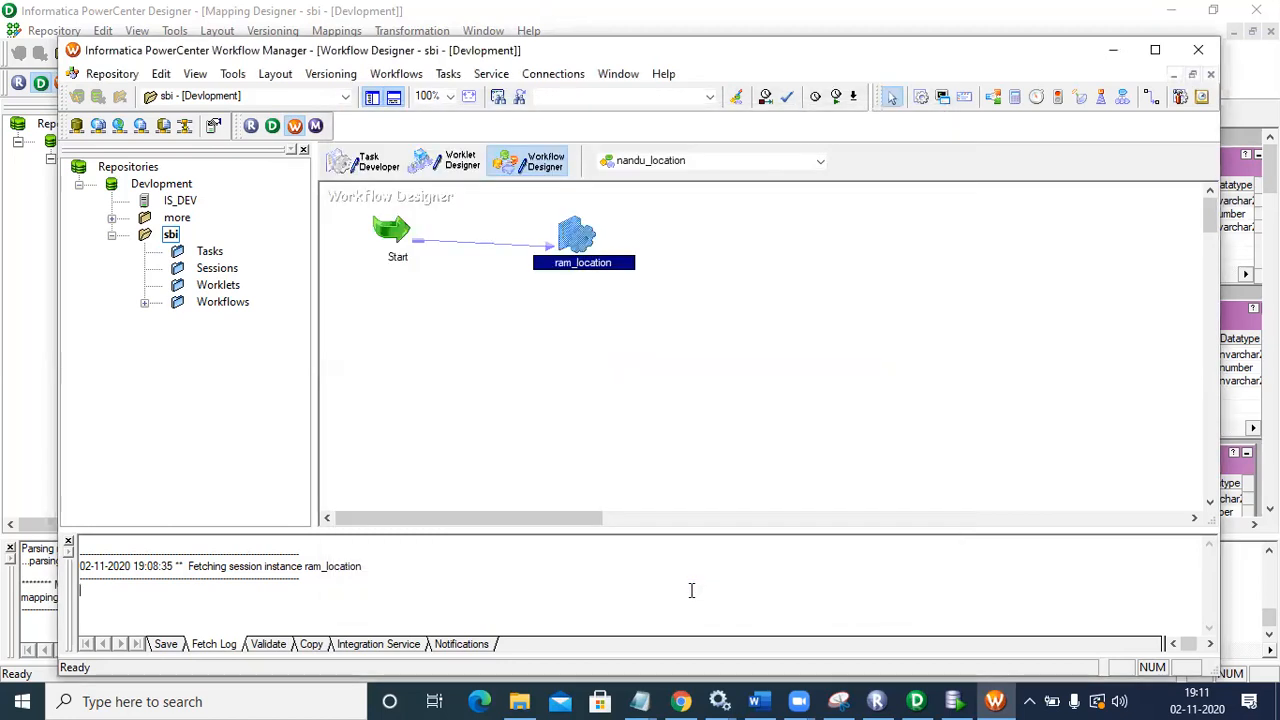
{"action": "key", "text": "ctrl+s"}
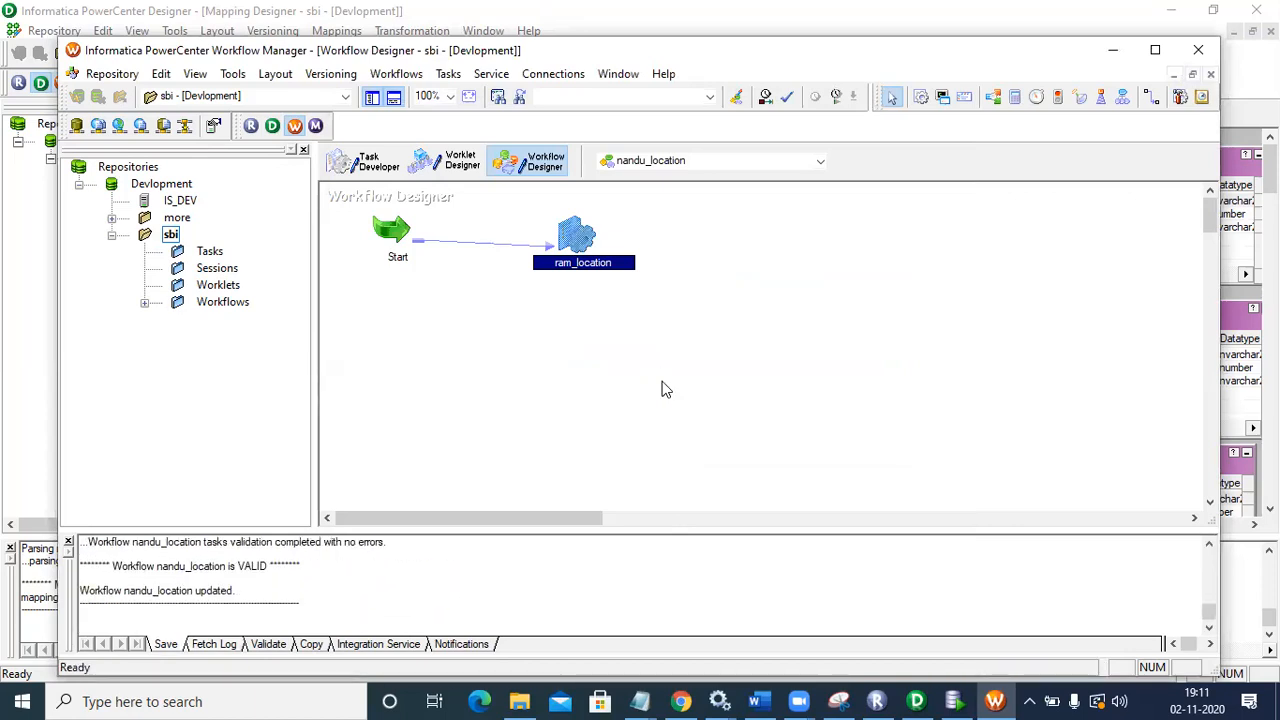
{"action": "left_click", "coordinate": [600, 347]}
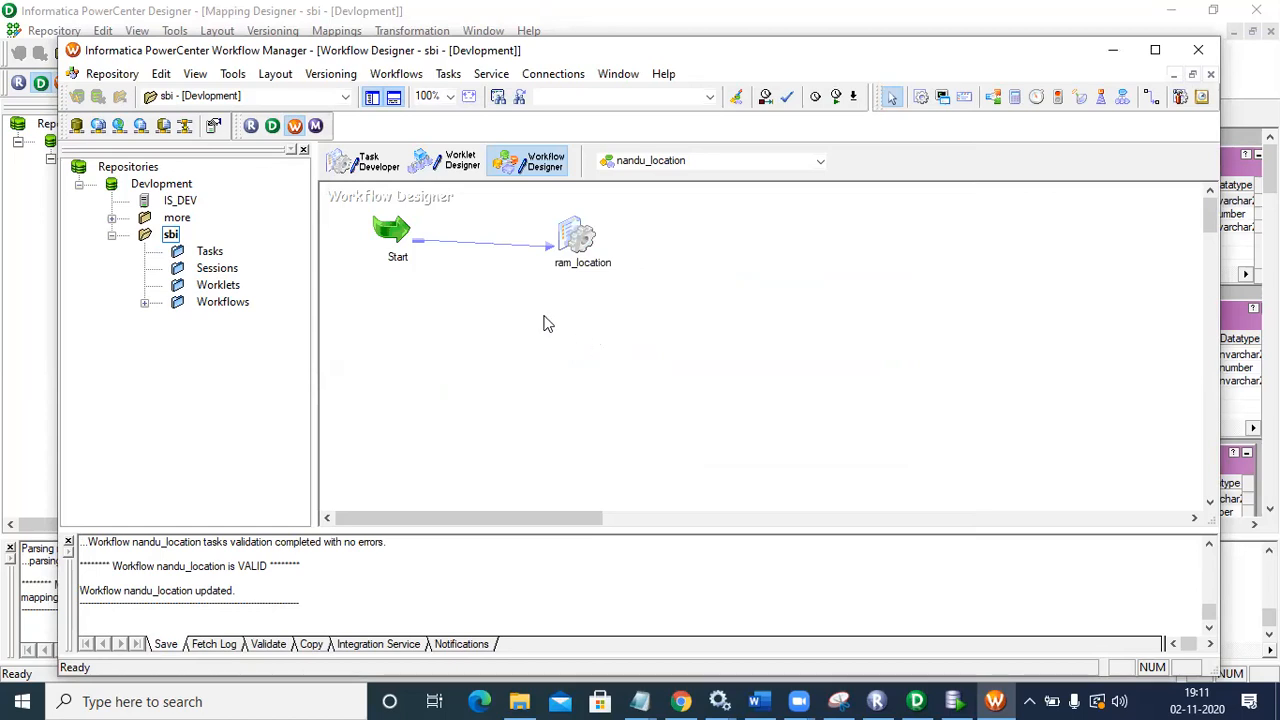
{"action": "left_click", "coordinate": [385, 224]}
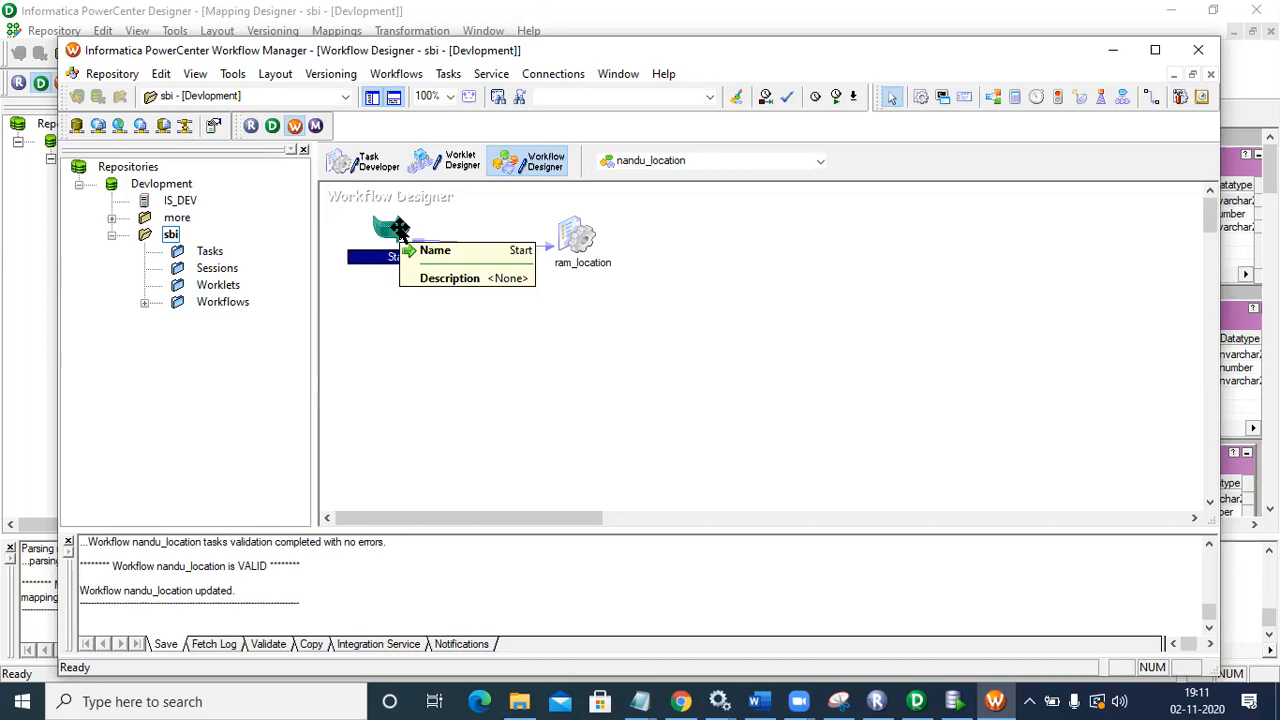
{"action": "left_click", "coordinate": [948, 700]}
Step: View the SBI_AP, SBI_KA and SBI_TN table data to confirm they are empty, then Alt+Tab back
{"action": "left_click_drag", "start_coordinate": [255, 465], "coordinate": [240, 137]}
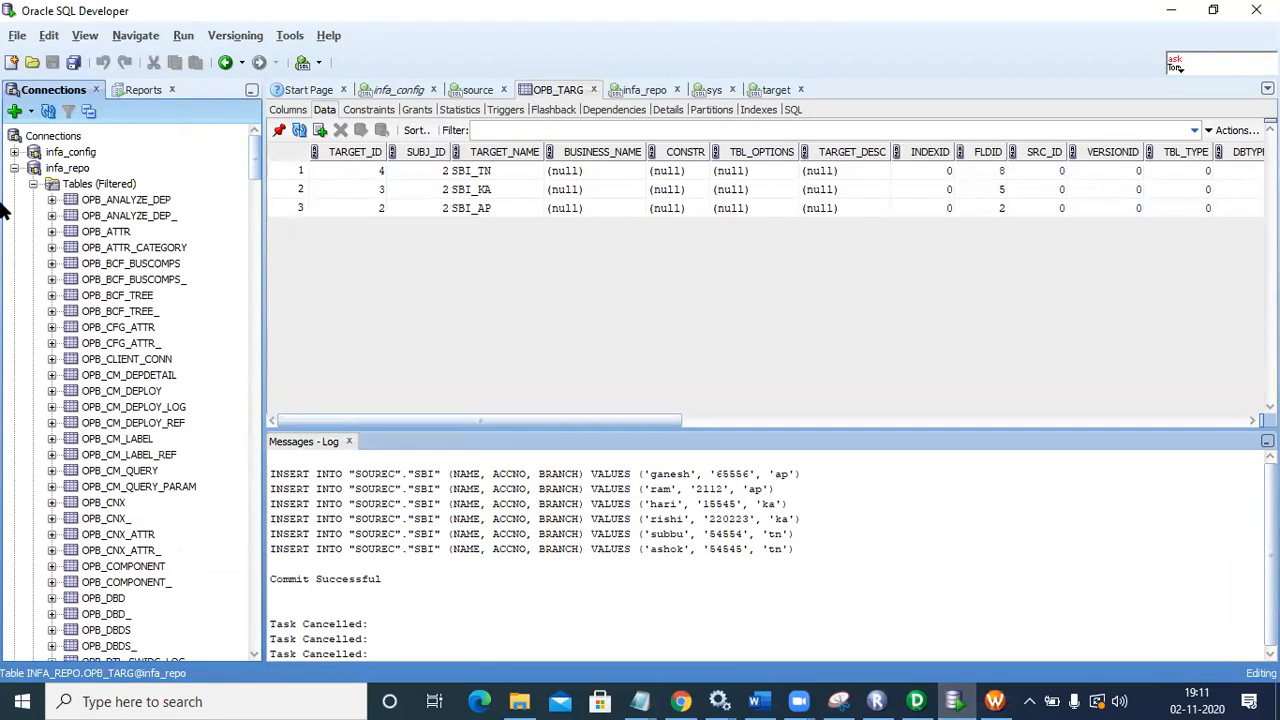
{"action": "left_click", "coordinate": [14, 170]}
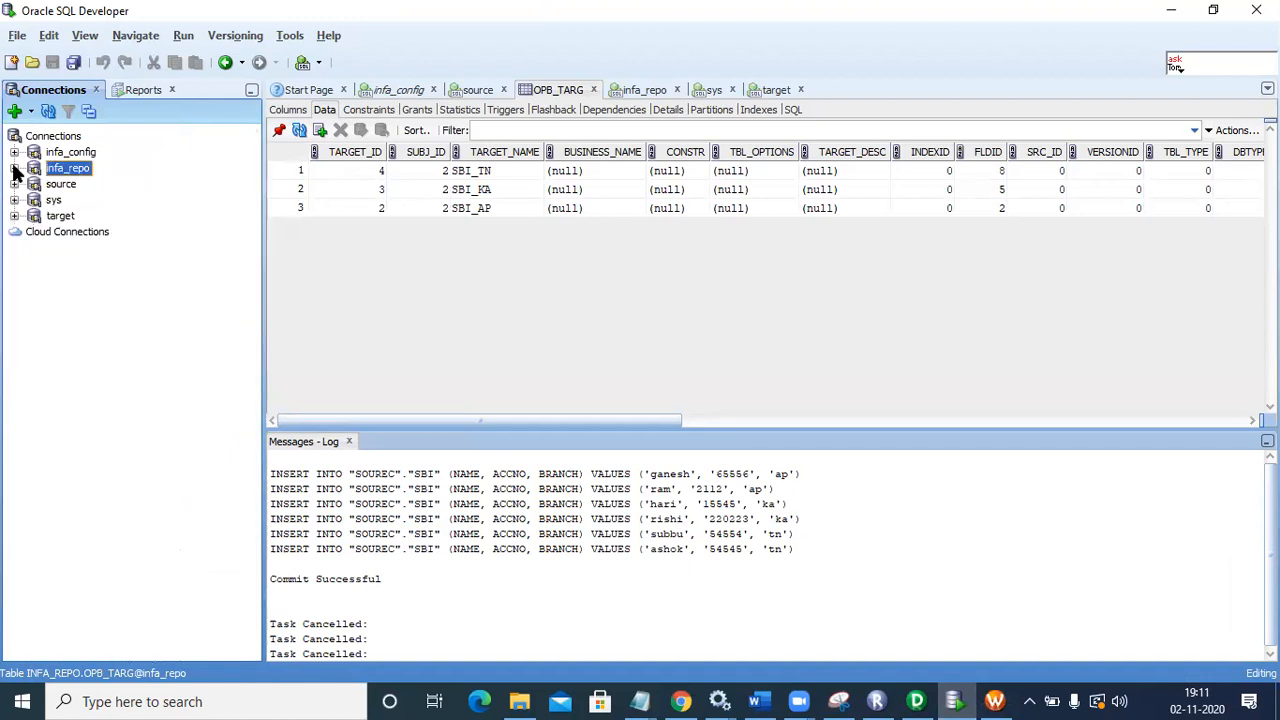
{"action": "left_click", "coordinate": [14, 215]}
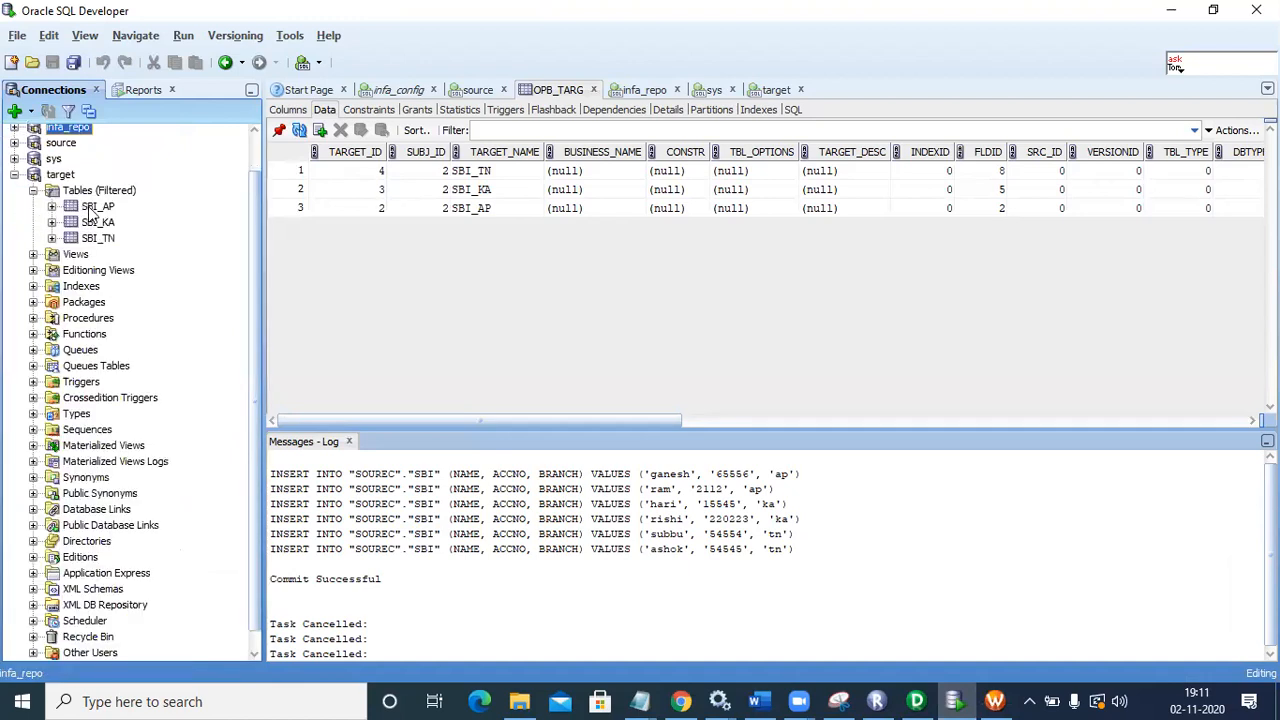
{"action": "left_click", "coordinate": [92, 207]}
{"action": "left_click", "coordinate": [97, 222]}
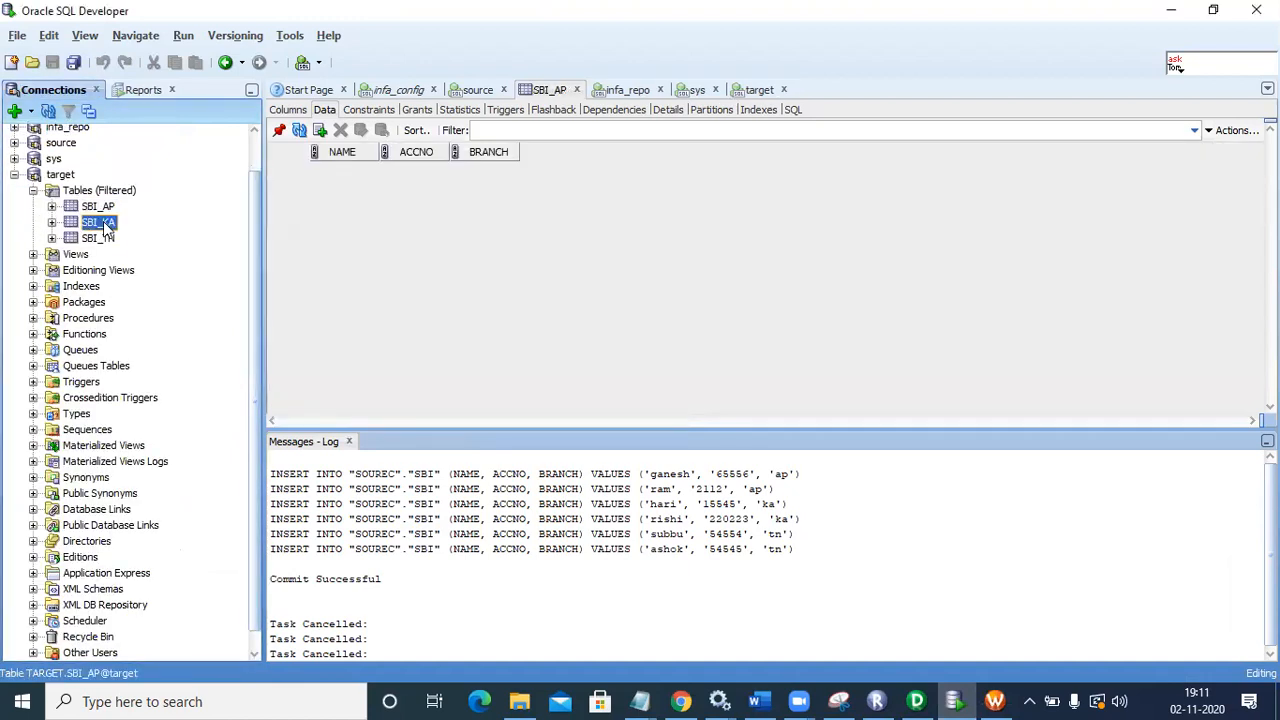
{"action": "left_click", "coordinate": [105, 239]}
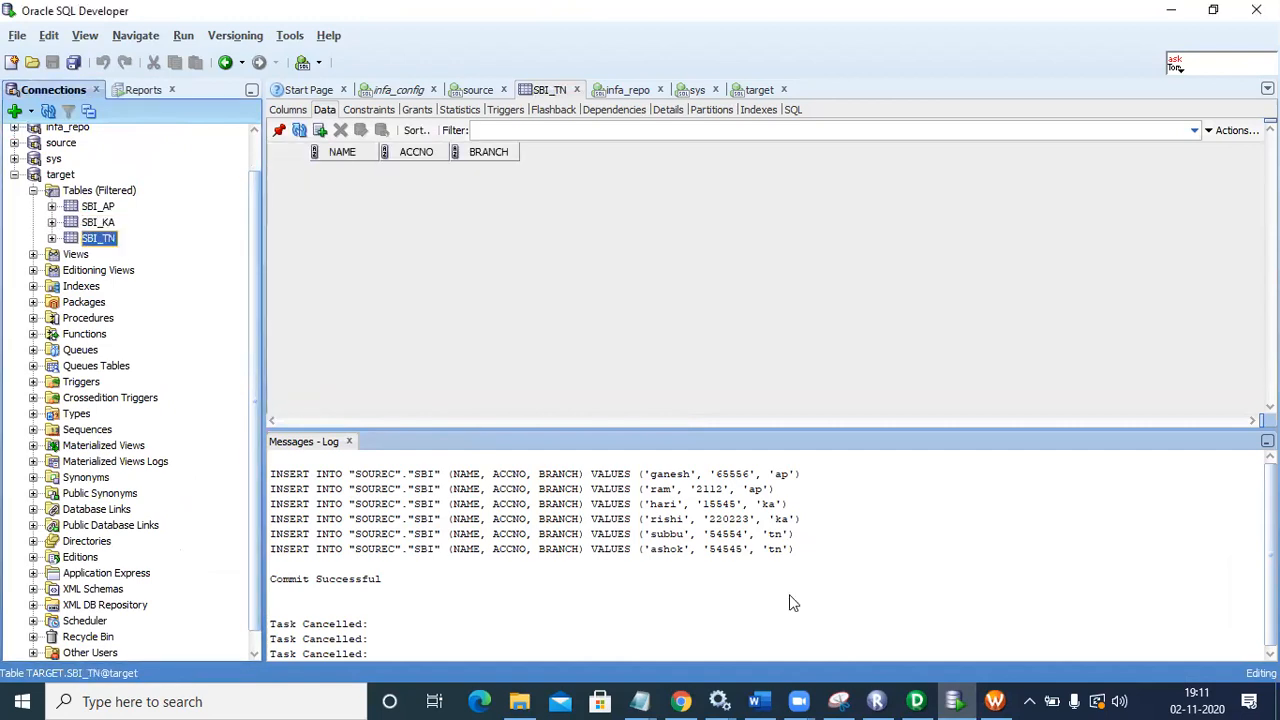
{"action": "key", "text": "alt+Tab"}
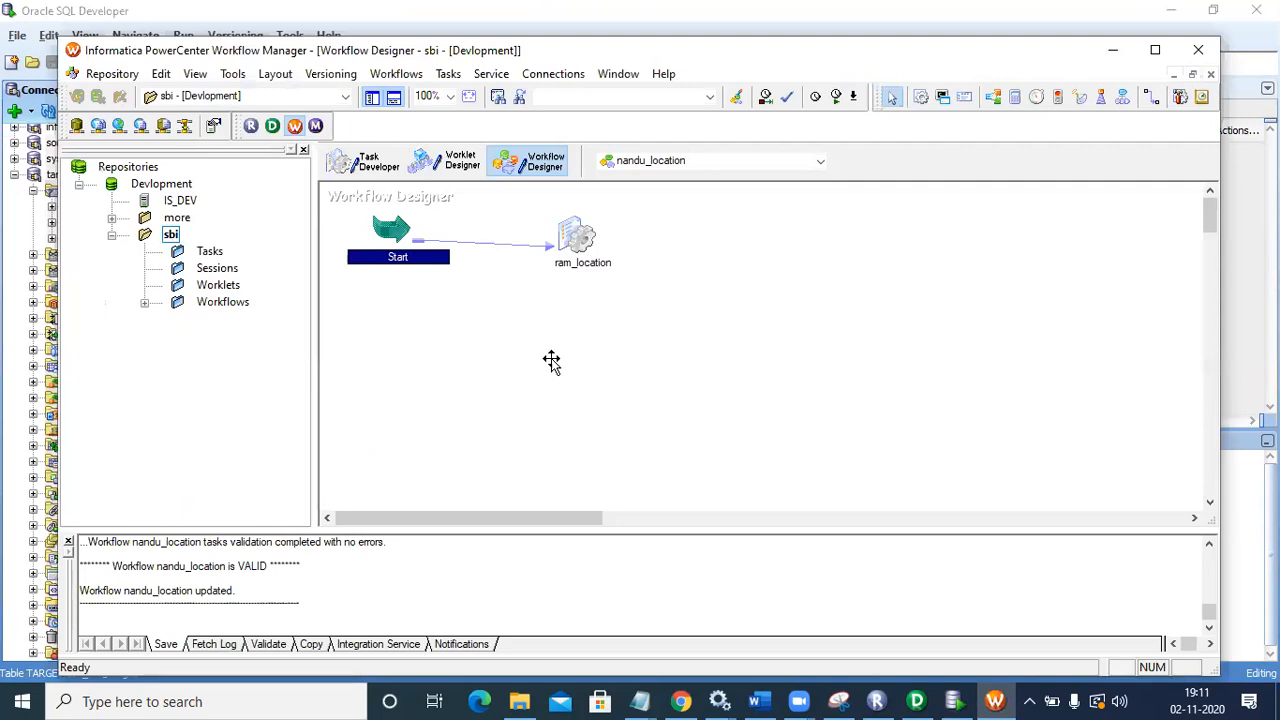
Step: Run workflow nandu_location using Start Workflow From Task on its Start task
{"action": "right_click", "coordinate": [380, 227]}
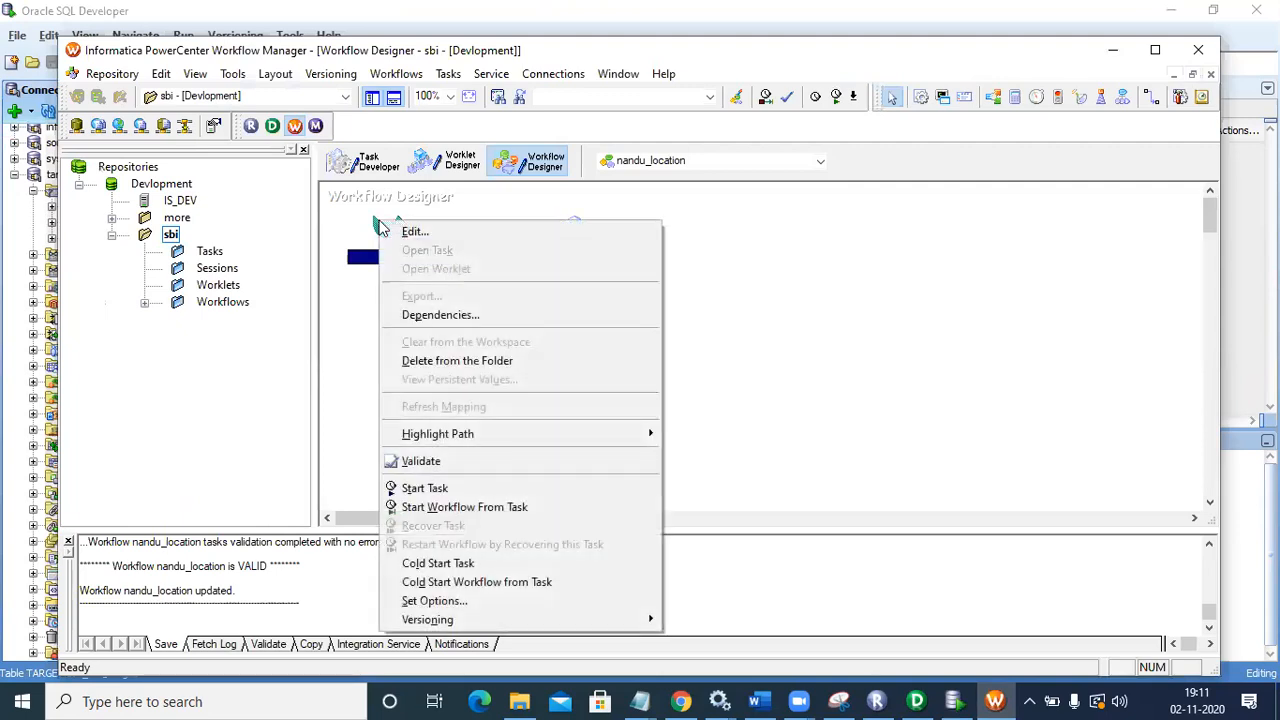
{"action": "left_click", "coordinate": [465, 508]}
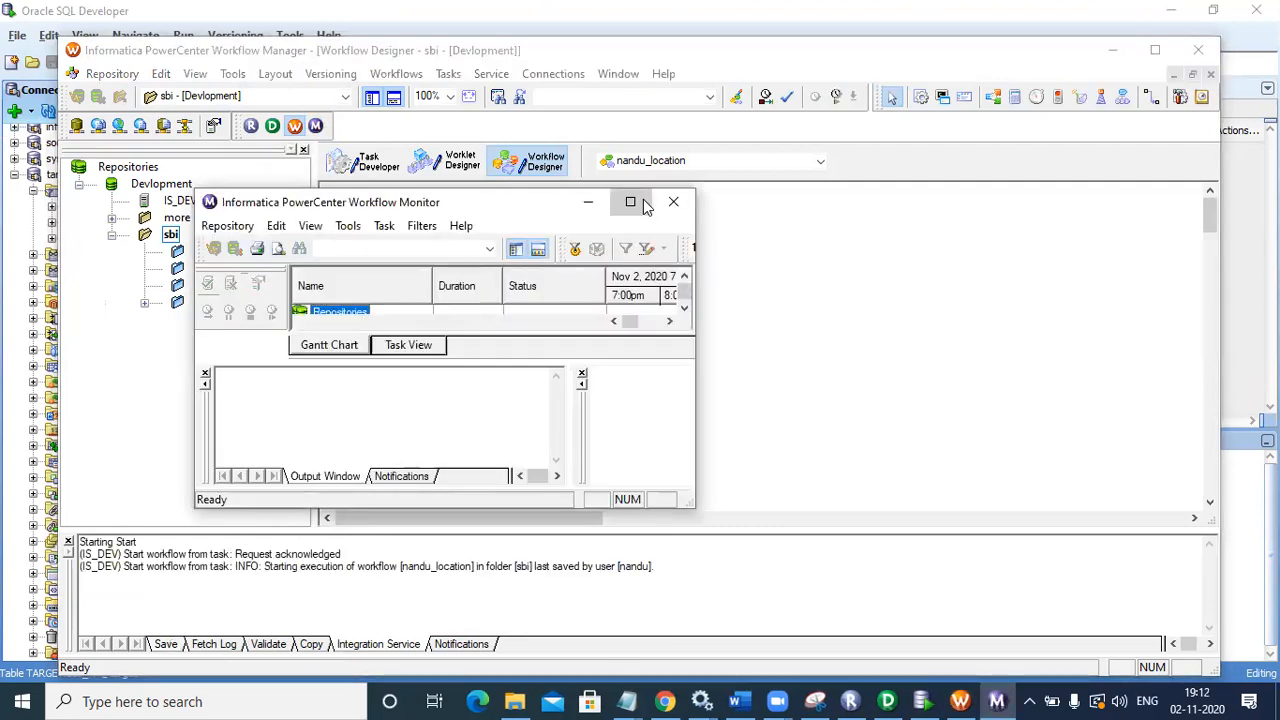
Step: Maximise Workflow Monitor and log in to the Devlopment repository with the username and password
{"action": "left_click", "coordinate": [630, 203]}
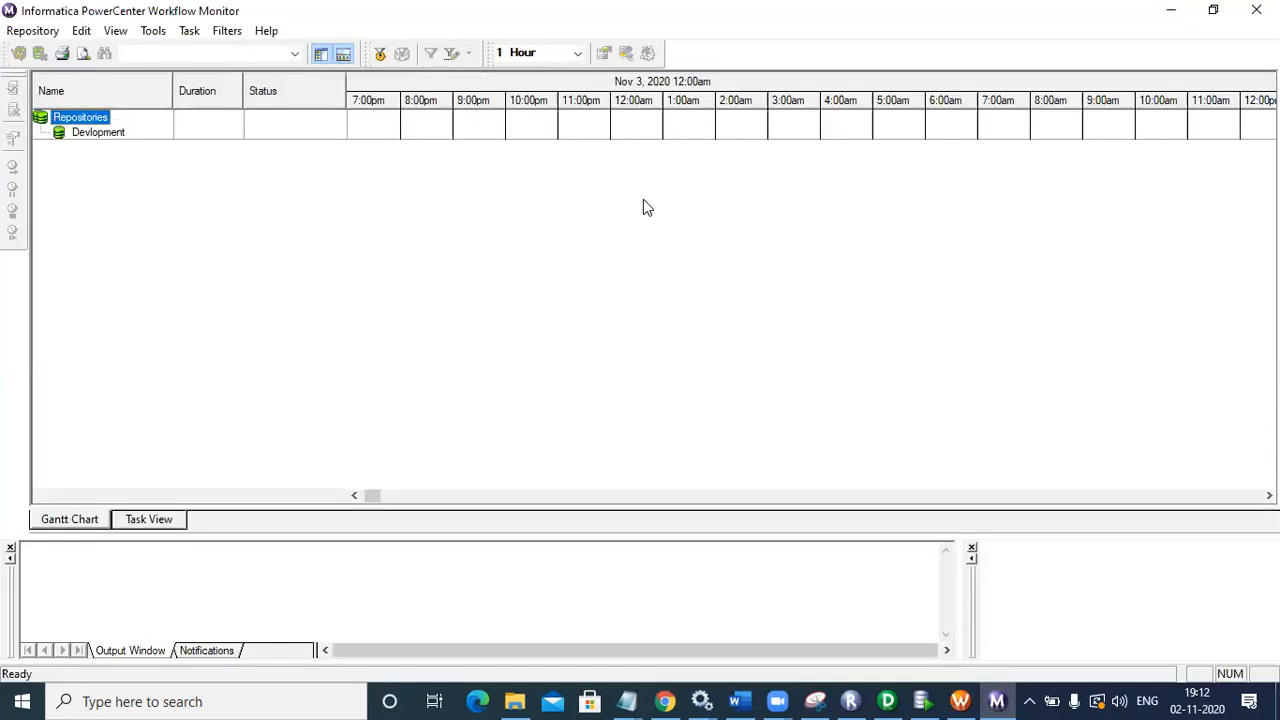
{"action": "double_click", "coordinate": [103, 137]}
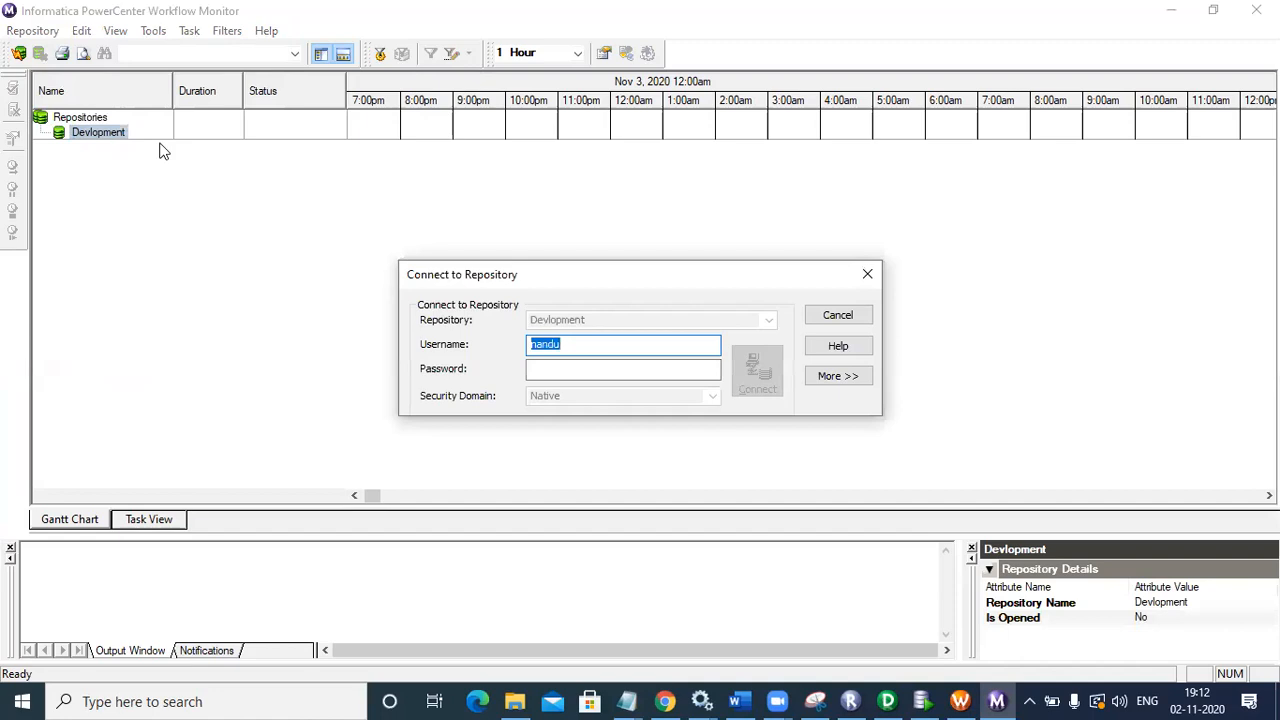
{"action": "type", "text": "na"}
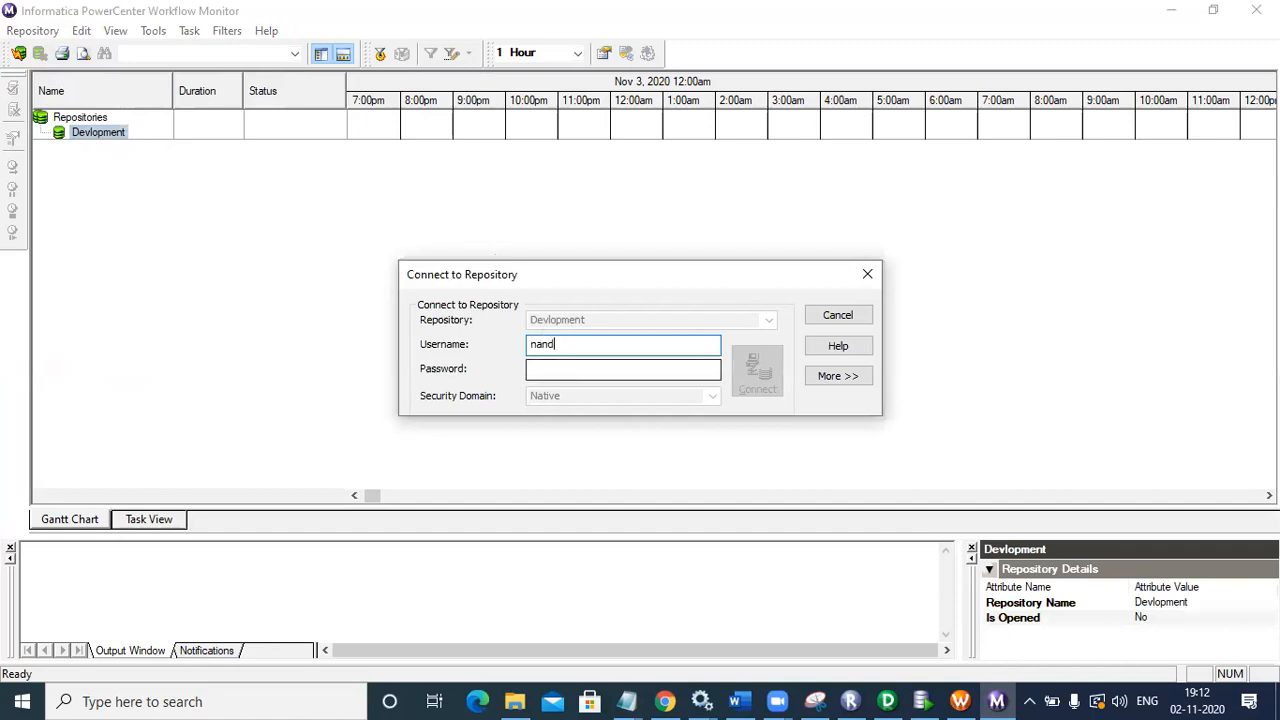
{"action": "left_click", "coordinate": [564, 368]}
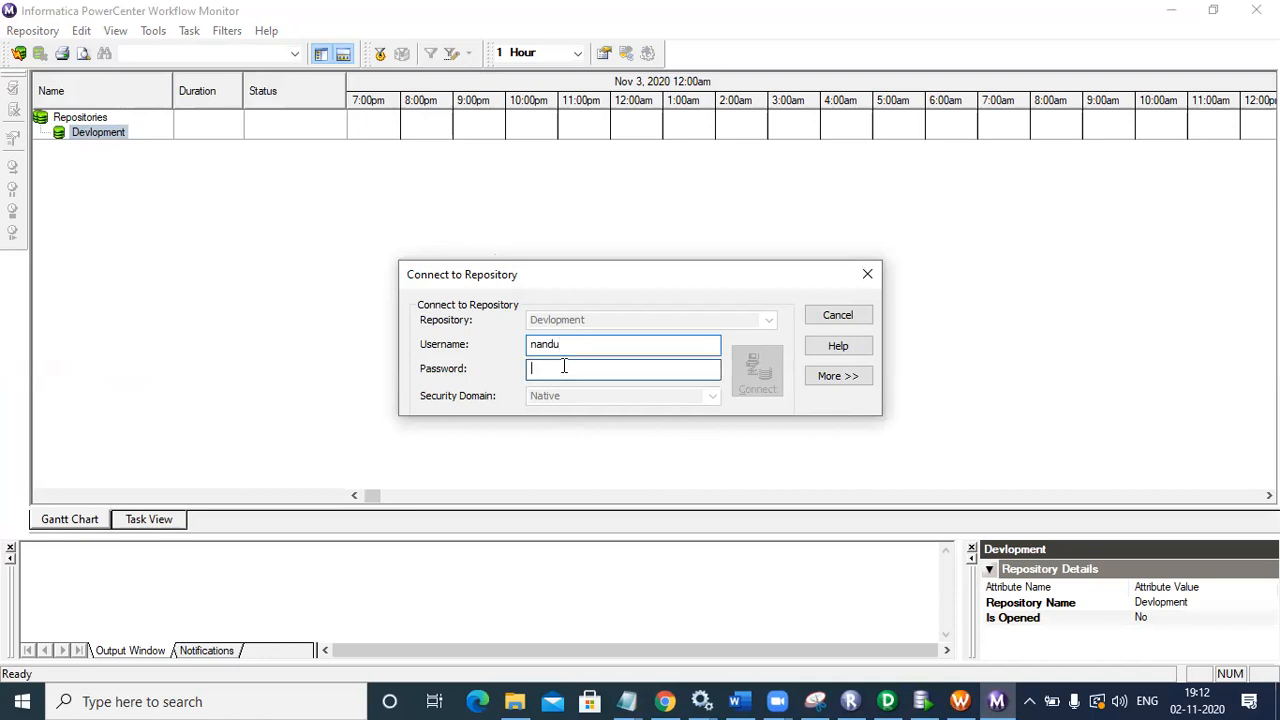
{"action": "type", "text": "••"}
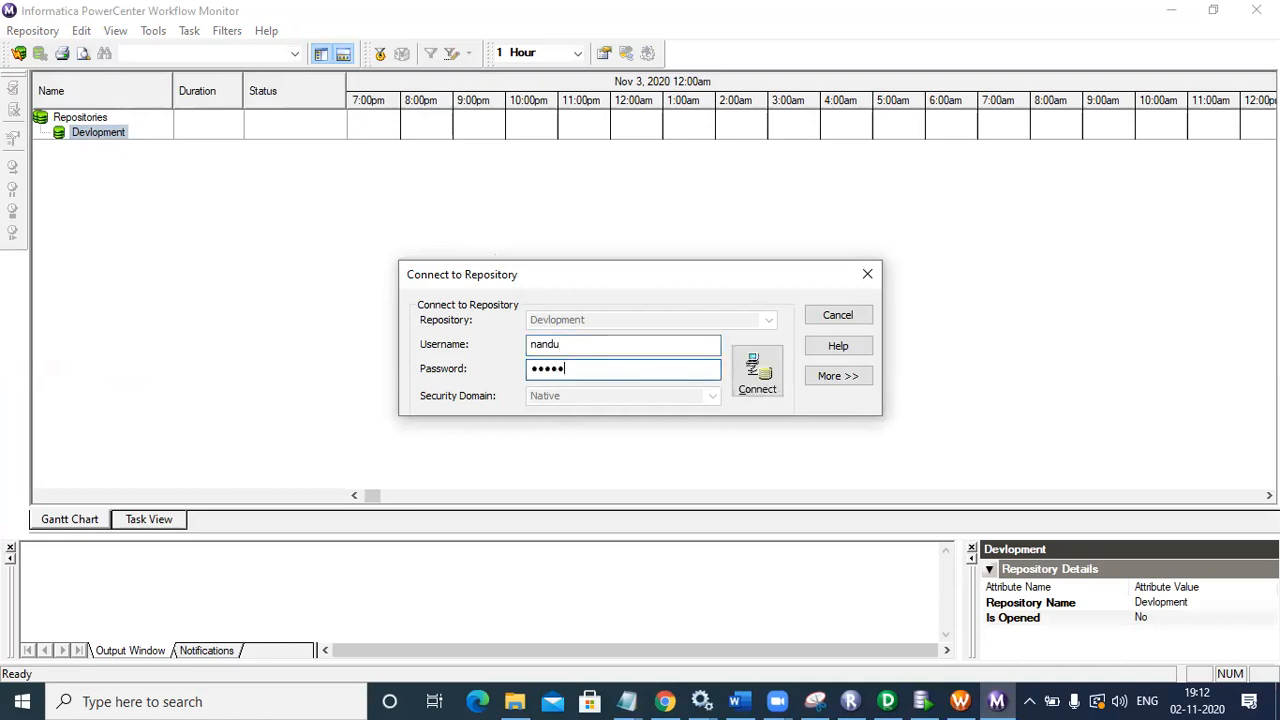
{"action": "left_click", "coordinate": [762, 372]}
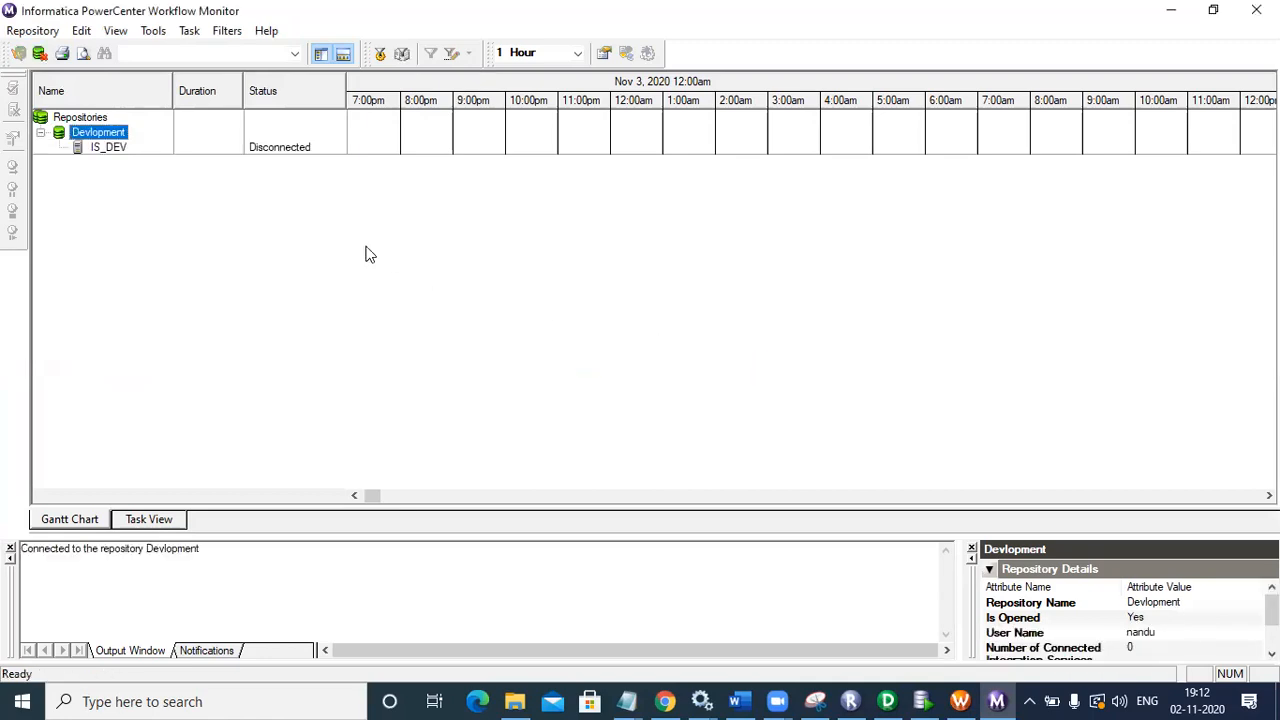
Step: Connect IS_DEV and open the sbi folder to show the nandu_location workflow as Succeeded
{"action": "double_click", "coordinate": [115, 148]}
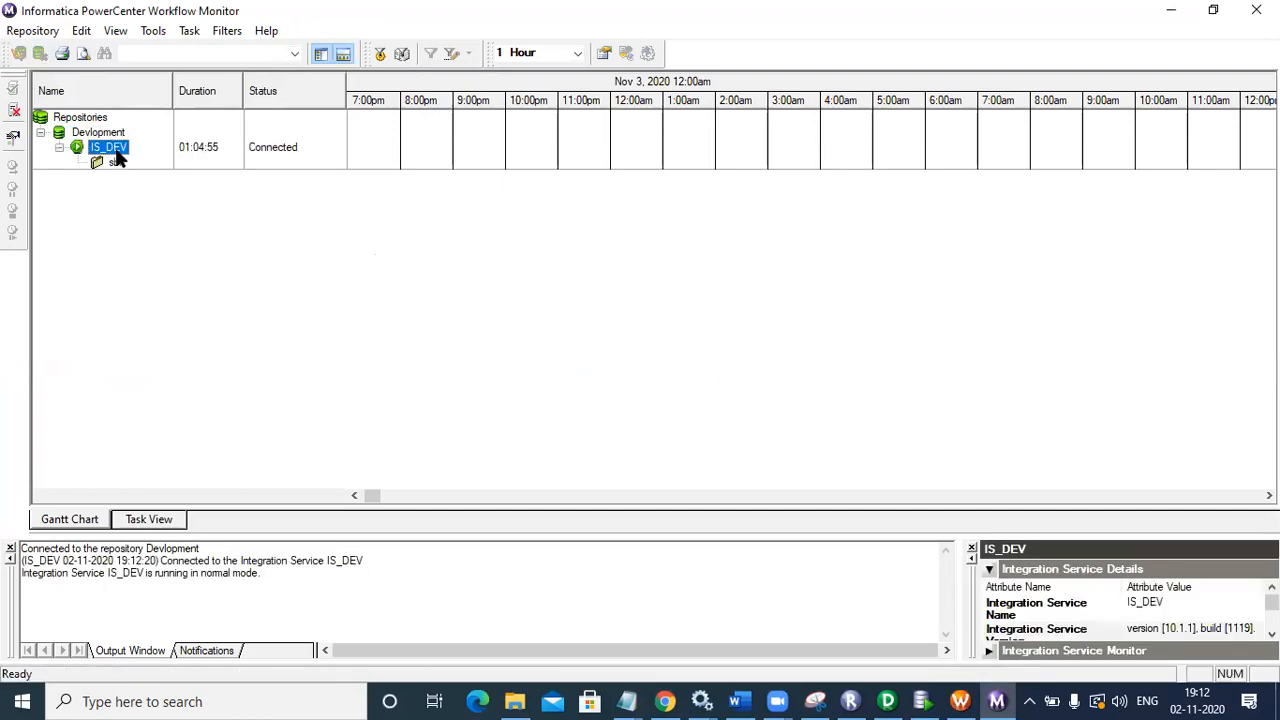
{"action": "double_click", "coordinate": [116, 166]}
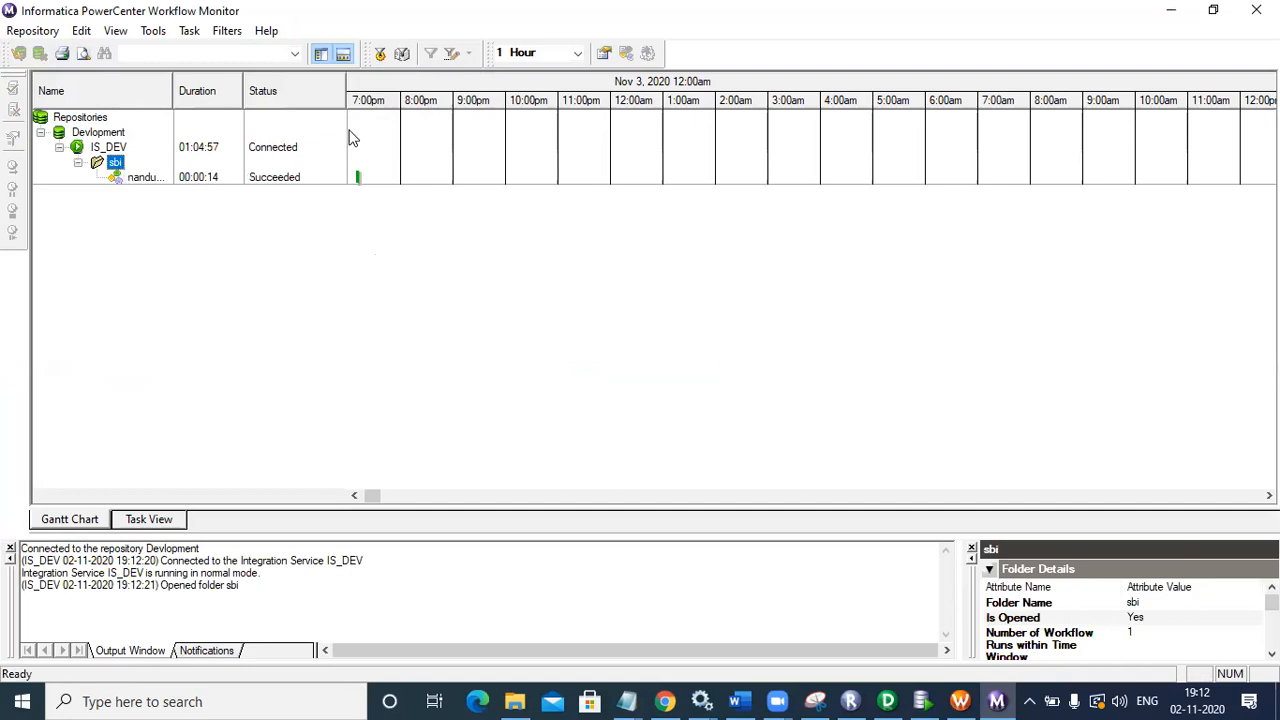
{"action": "left_click", "coordinate": [160, 179]}
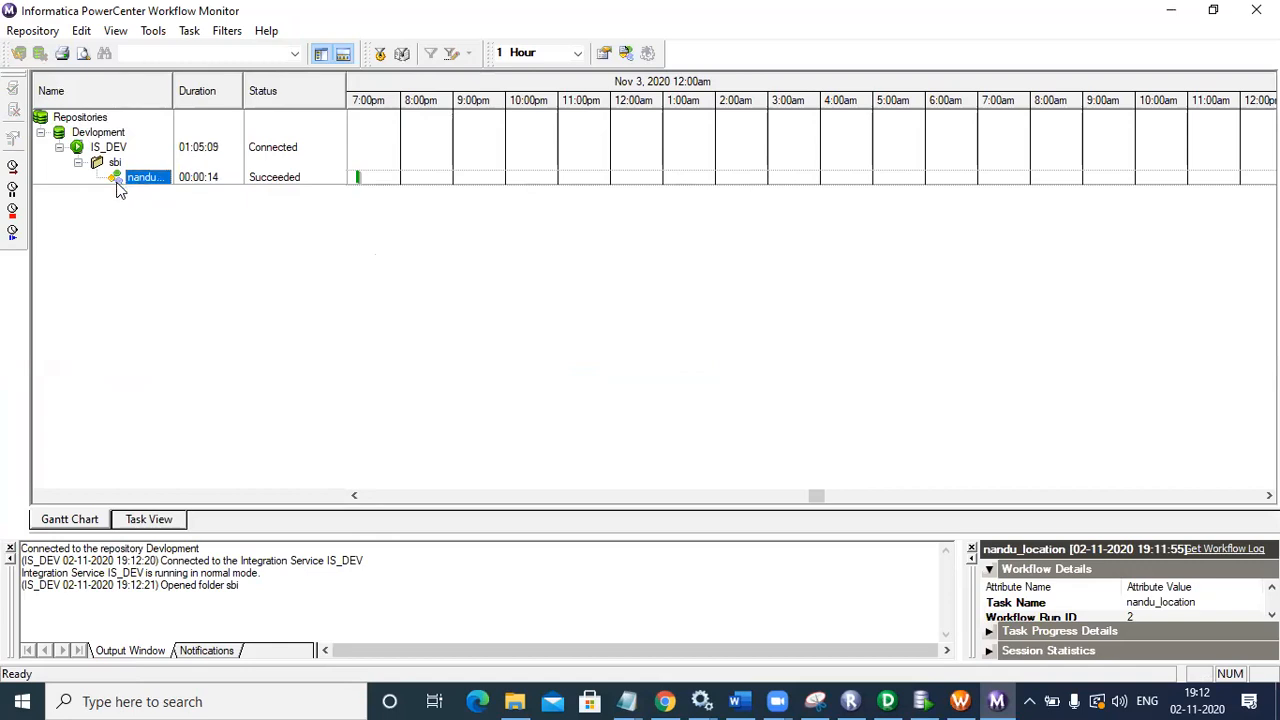
Step: In Task View, expand nandu_location and list its workflow and session run rows
{"action": "left_click", "coordinate": [154, 519]}
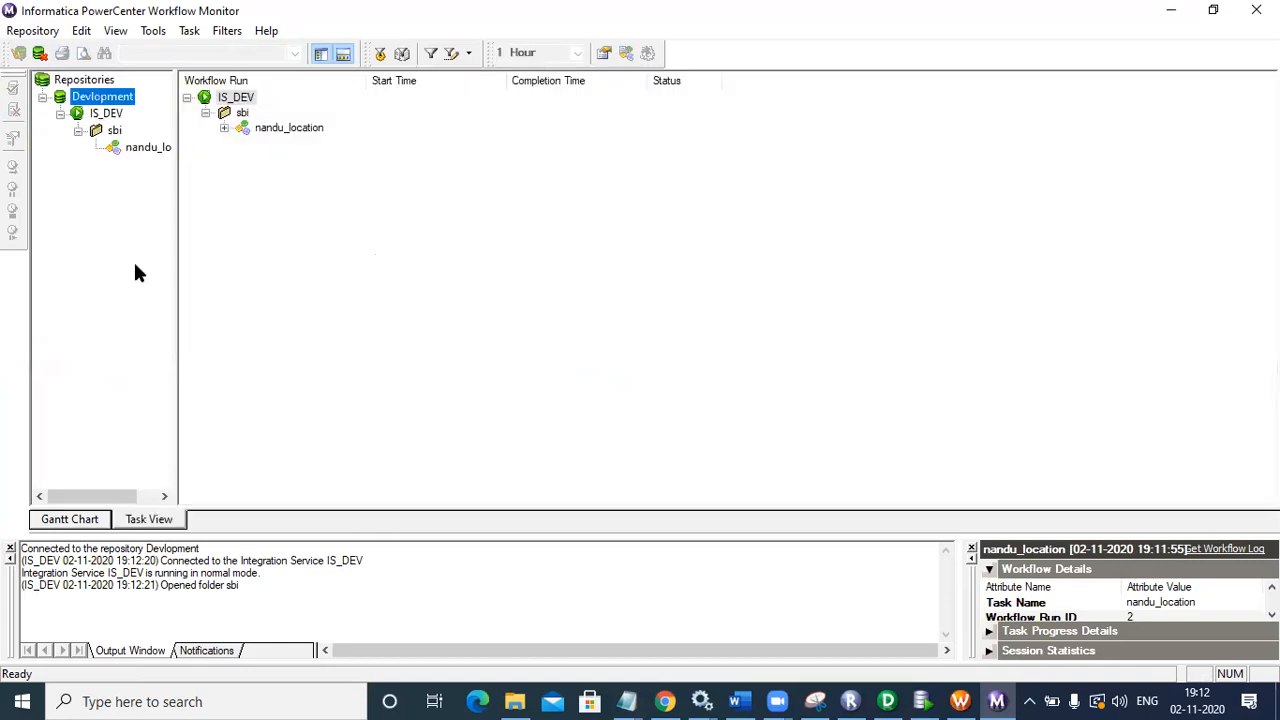
{"action": "left_click", "coordinate": [223, 130]}
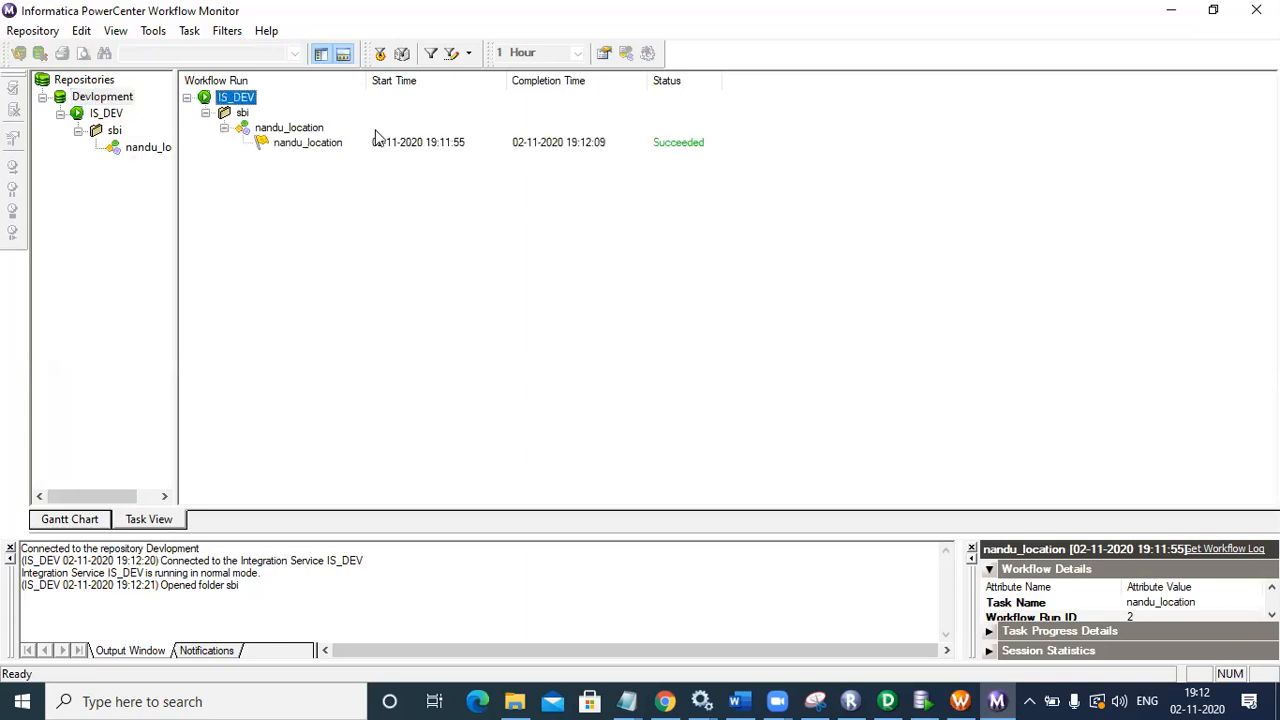
{"action": "left_click", "coordinate": [303, 128]}
{"action": "left_click", "coordinate": [306, 144]}
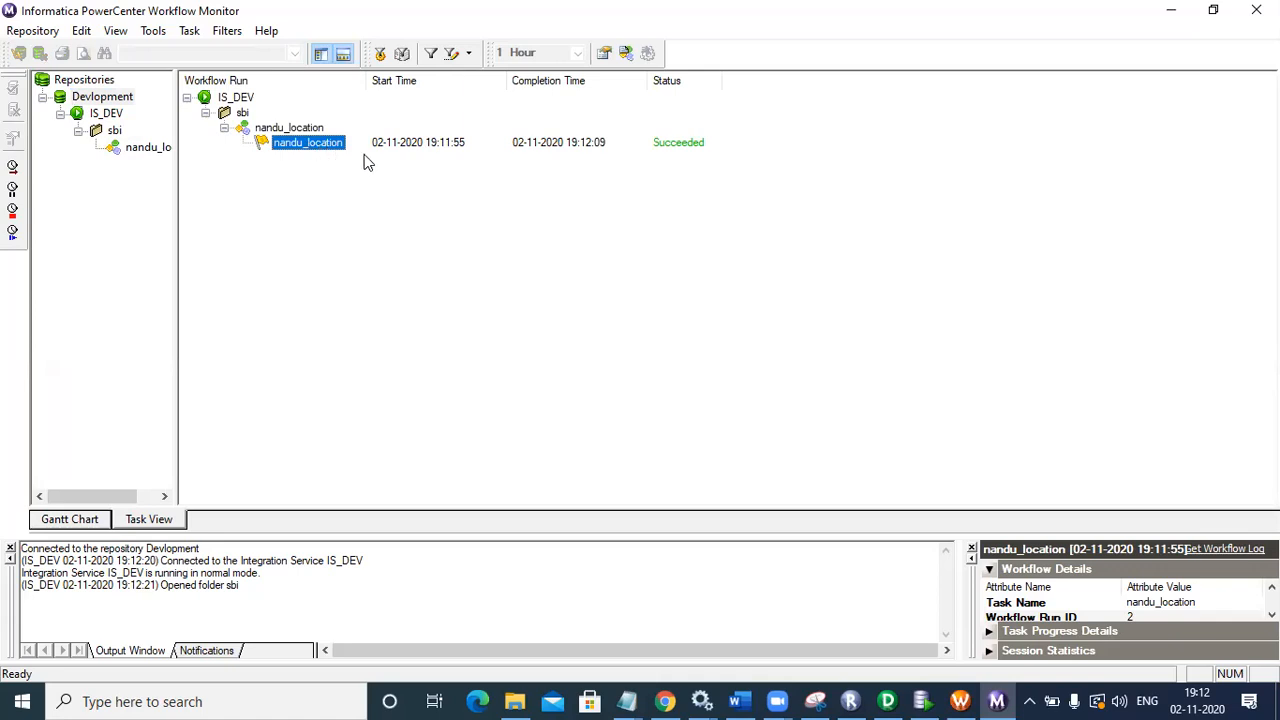
{"action": "left_click", "coordinate": [145, 148]}
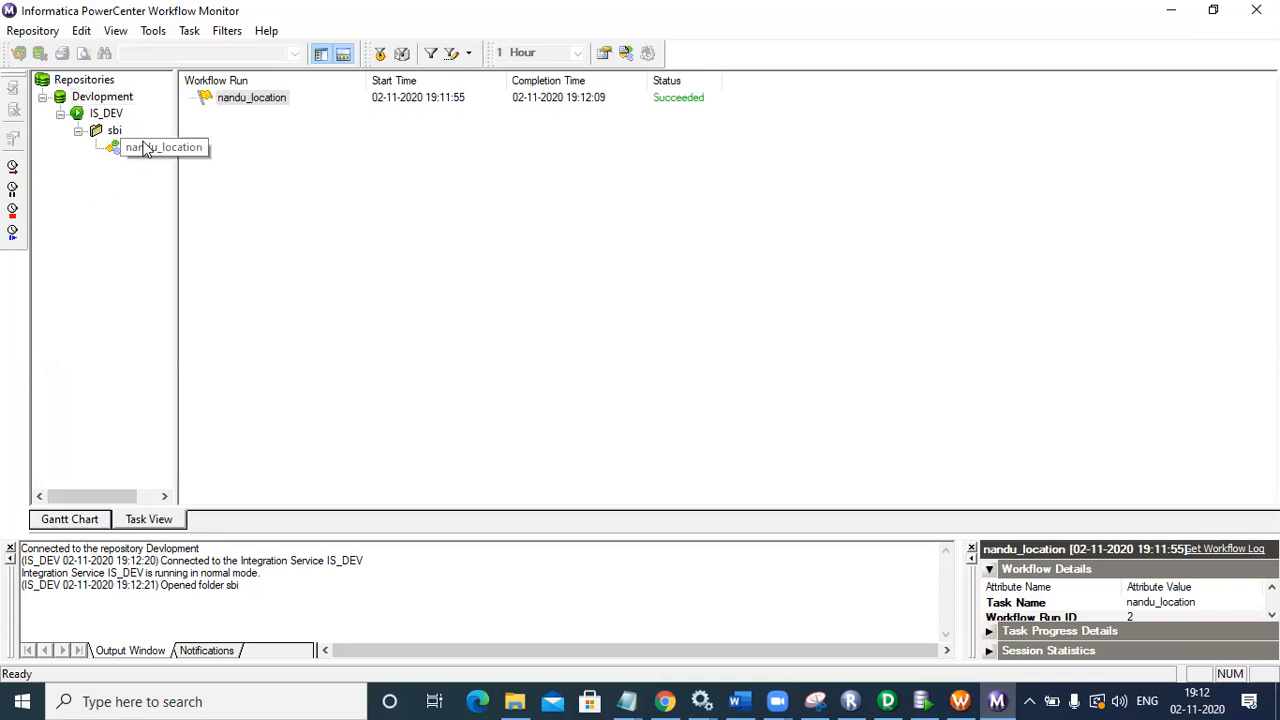
Step: Re-expand the sbi folder to show only the nandu_location run row, then bring SQL Developer forward
{"action": "left_click", "coordinate": [78, 131]}
{"action": "left_click", "coordinate": [79, 131]}
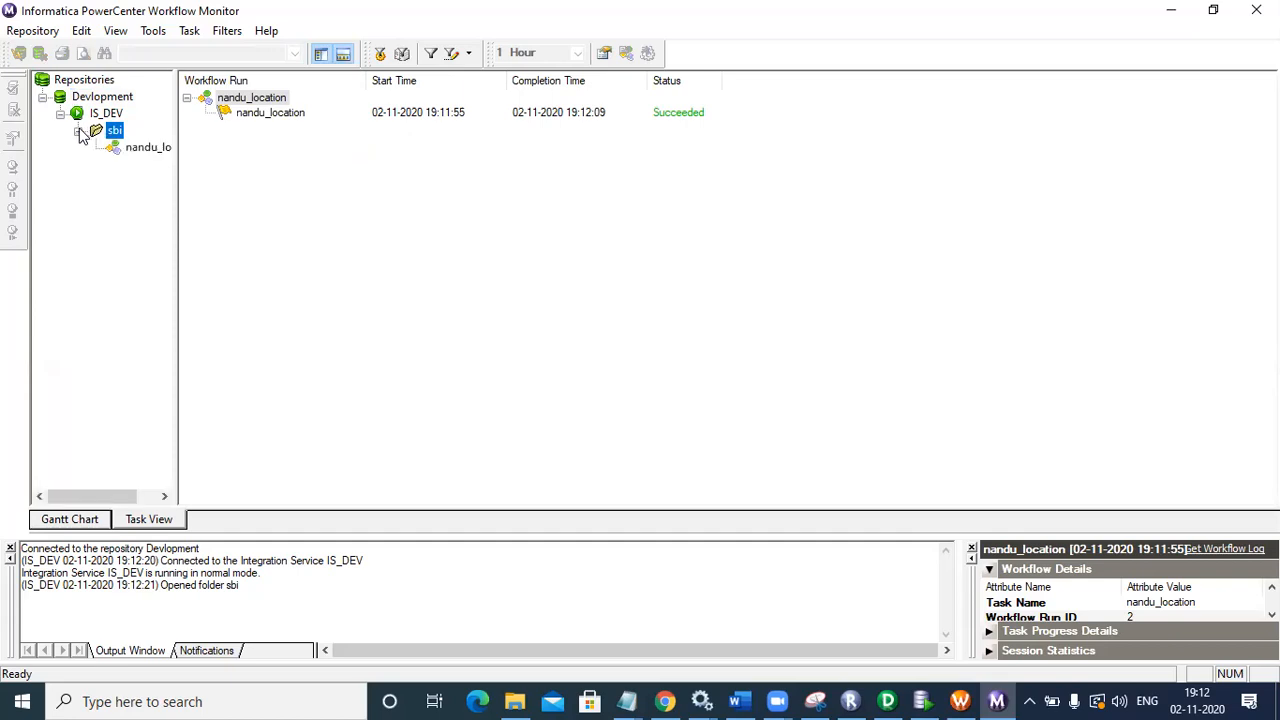
{"action": "left_click", "coordinate": [79, 131]}
{"action": "left_click", "coordinate": [79, 131]}
{"action": "left_click", "coordinate": [150, 148]}
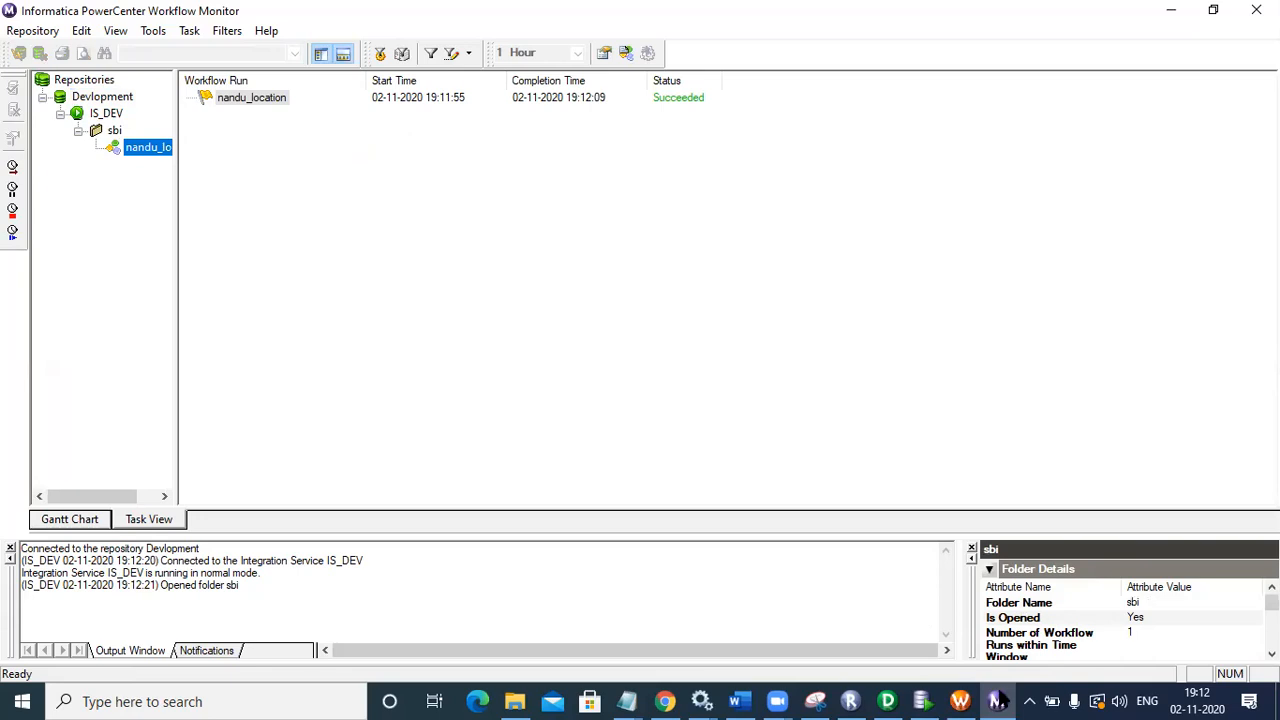
{"action": "left_click", "coordinate": [922, 700]}
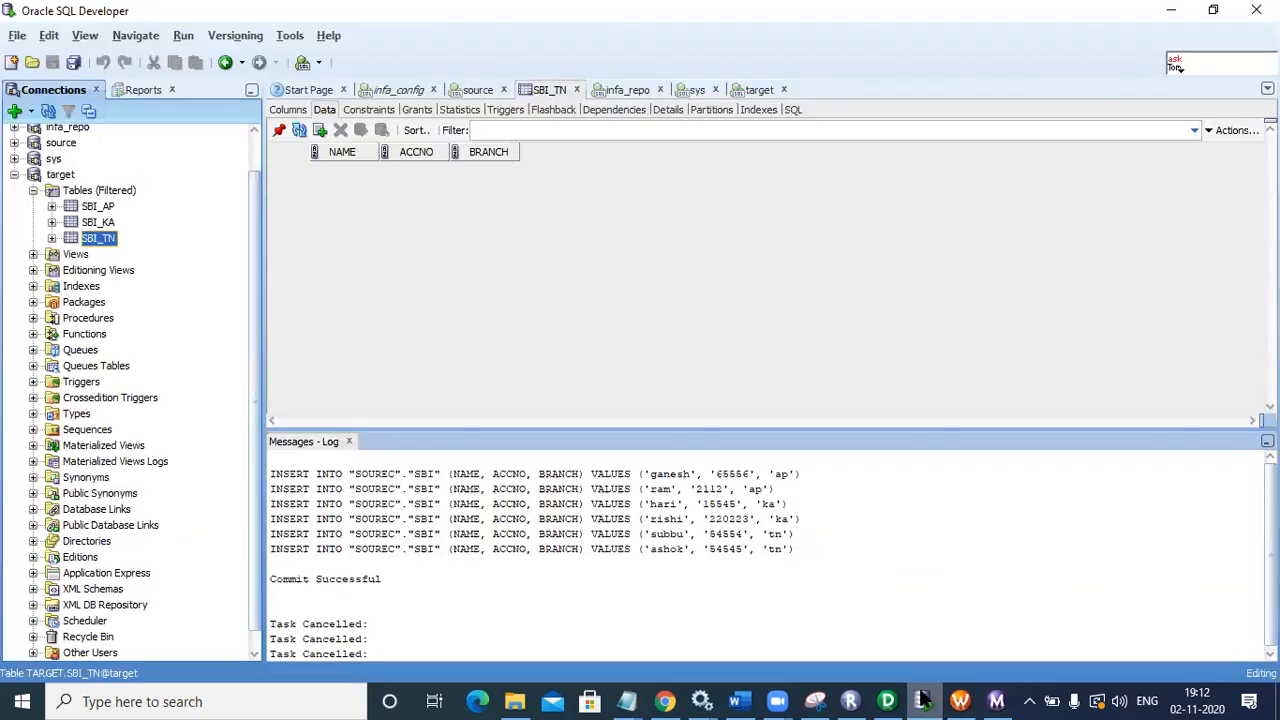
Step: View the data in SBI_AP, SBI_KA and SBI_TN, two branch rows each, then return to Workflow Monitor
{"action": "left_click", "coordinate": [922, 700]}
{"action": "left_click", "coordinate": [922, 700]}
{"action": "left_click", "coordinate": [98, 210]}
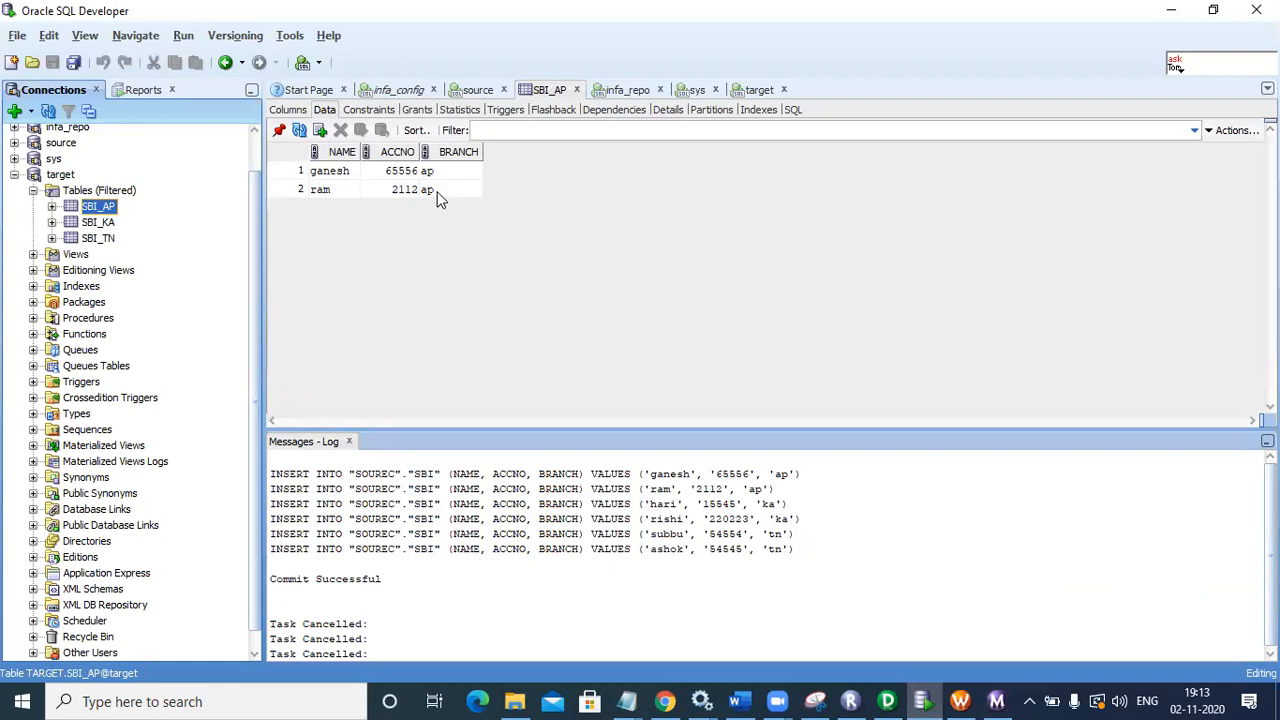
{"action": "left_click", "coordinate": [118, 223]}
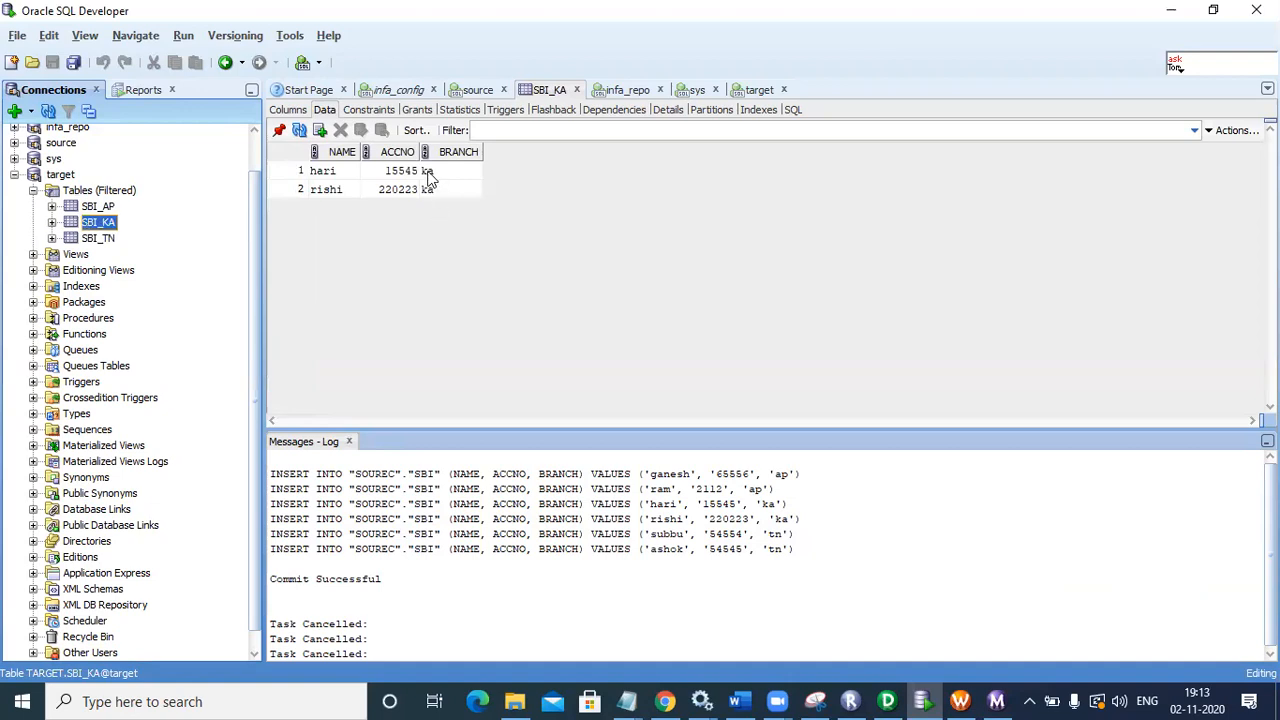
{"action": "left_click", "coordinate": [98, 238]}
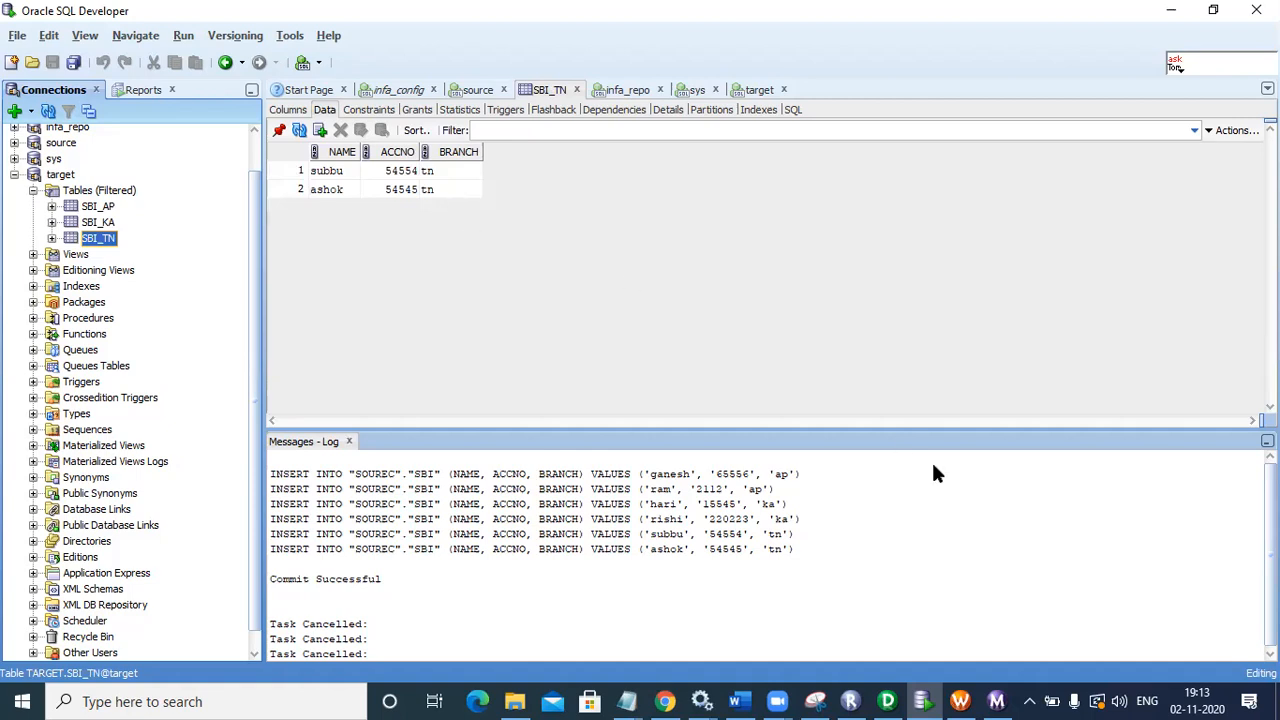
{"action": "left_click", "coordinate": [997, 700]}
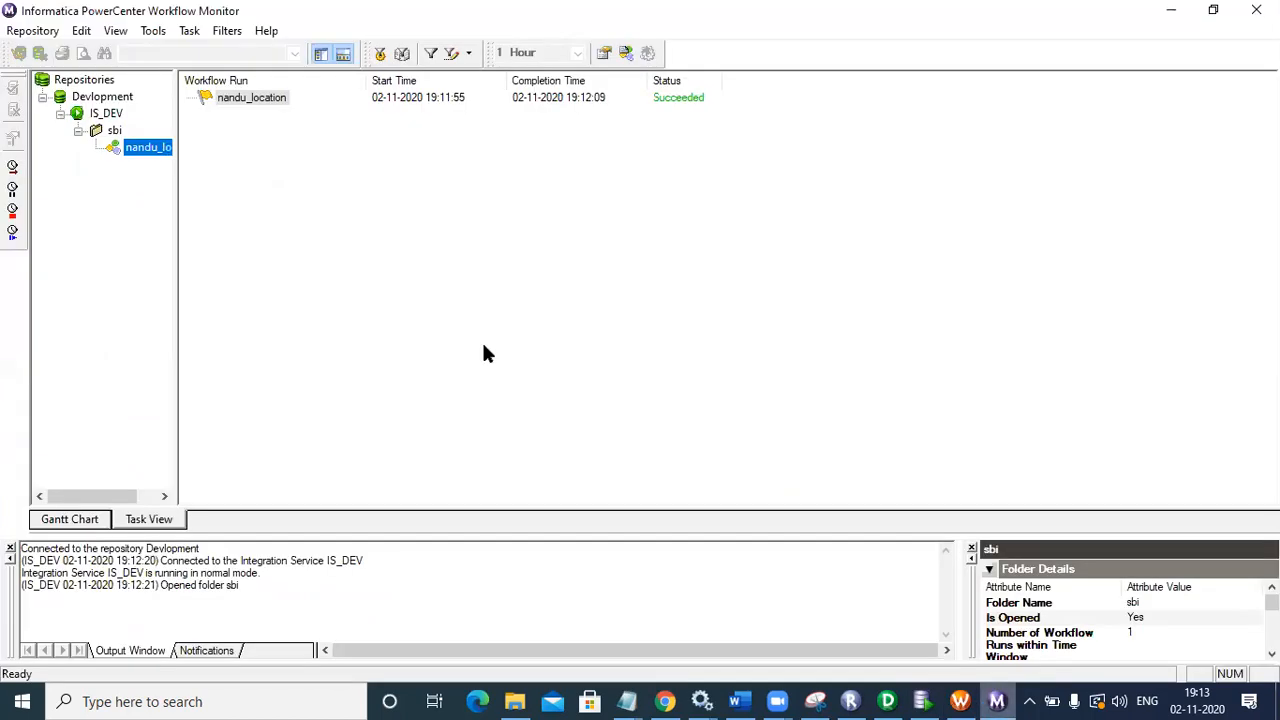
Step: Display nandu_location's run properties without the Output Window, scrolled down to execution node node01
{"action": "right_click", "coordinate": [152, 152]}
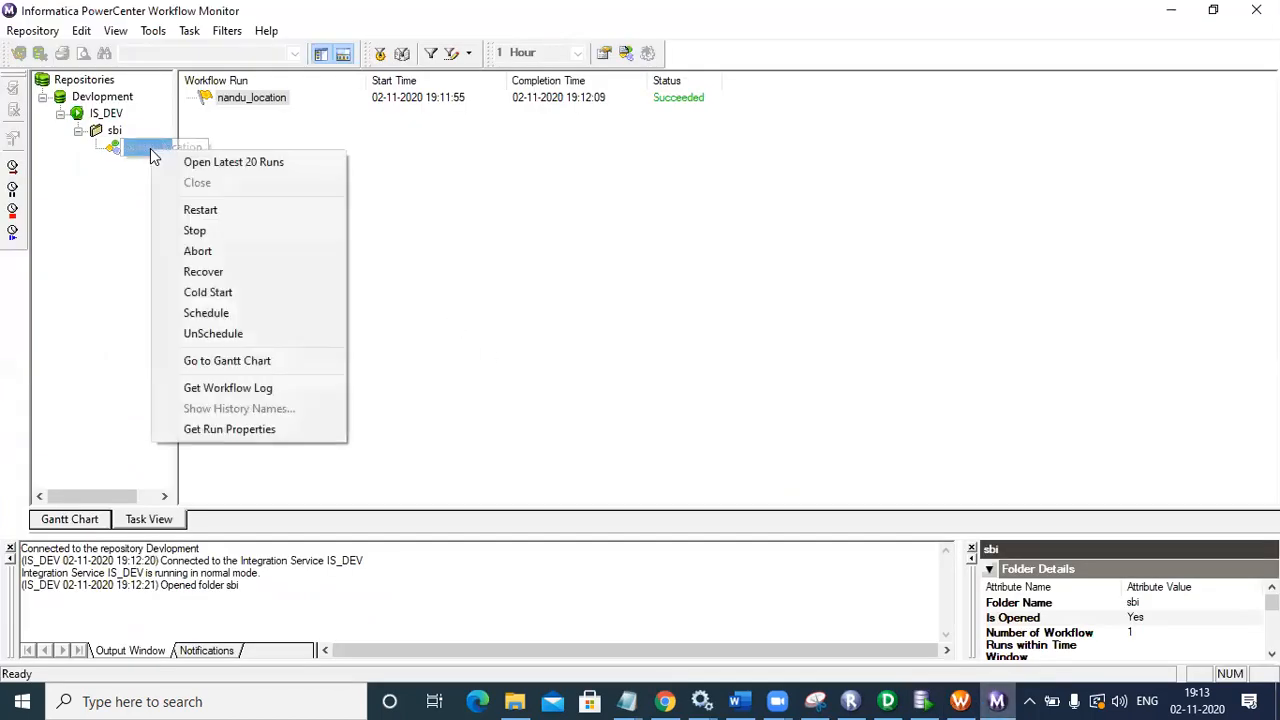
{"action": "left_click", "coordinate": [280, 429]}
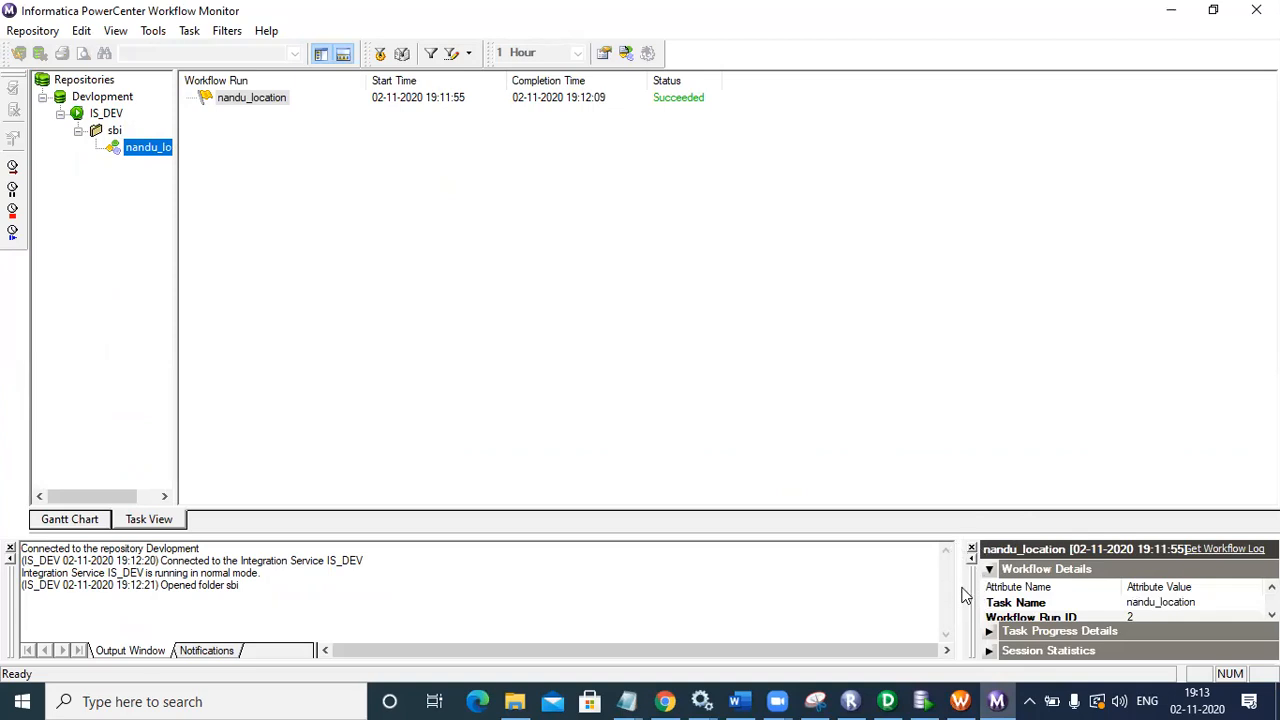
{"action": "left_click", "coordinate": [10, 549]}
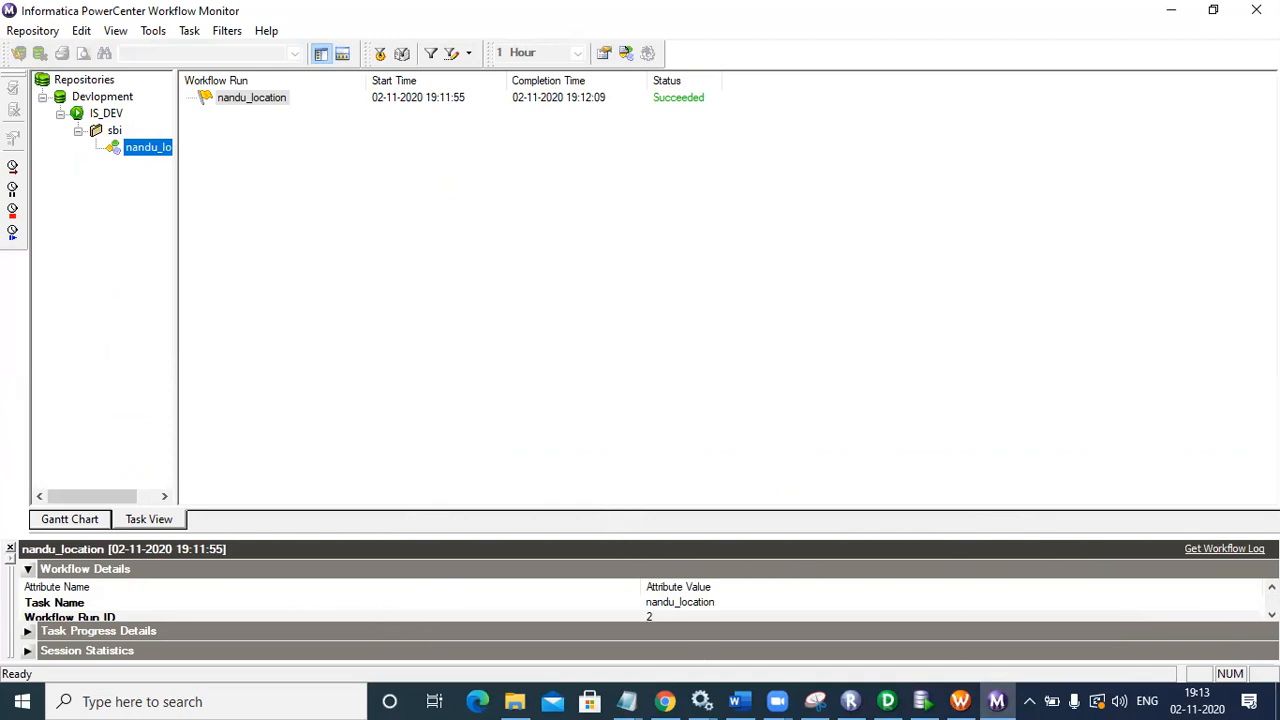
{"action": "scroll", "coordinate": [640, 609], "scroll_direction": "down", "scroll_amount": 6}
{"action": "scroll", "coordinate": [640, 605], "scroll_direction": "down", "scroll_amount": 6}
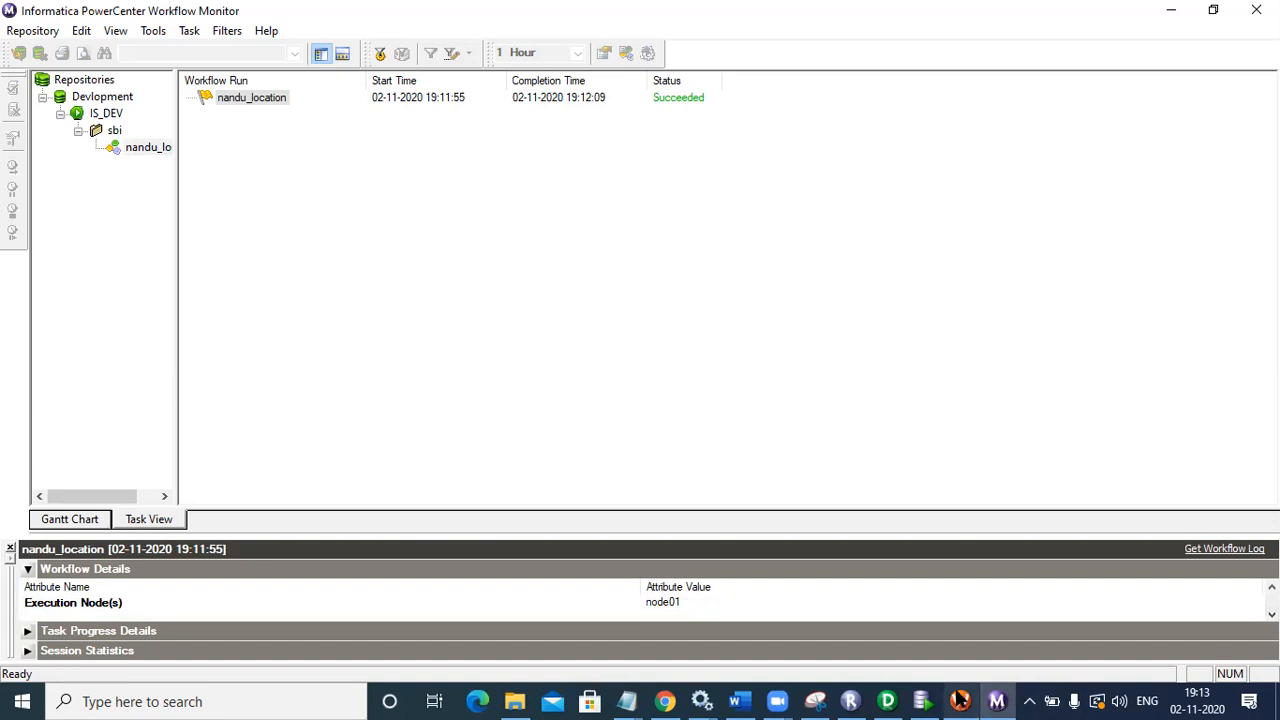
{"action": "left_click", "coordinate": [922, 701]}
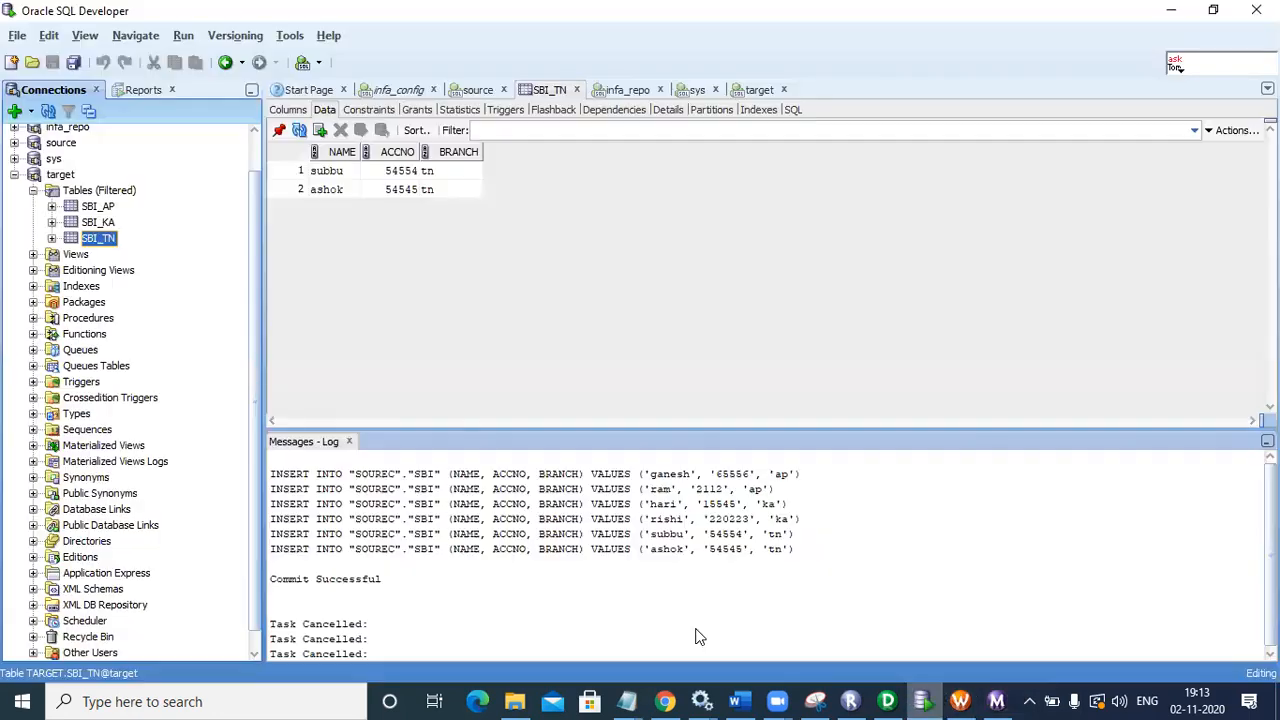
Step: Collapse the target connection tree, then select the source and target connections
{"action": "left_click", "coordinate": [14, 174]}
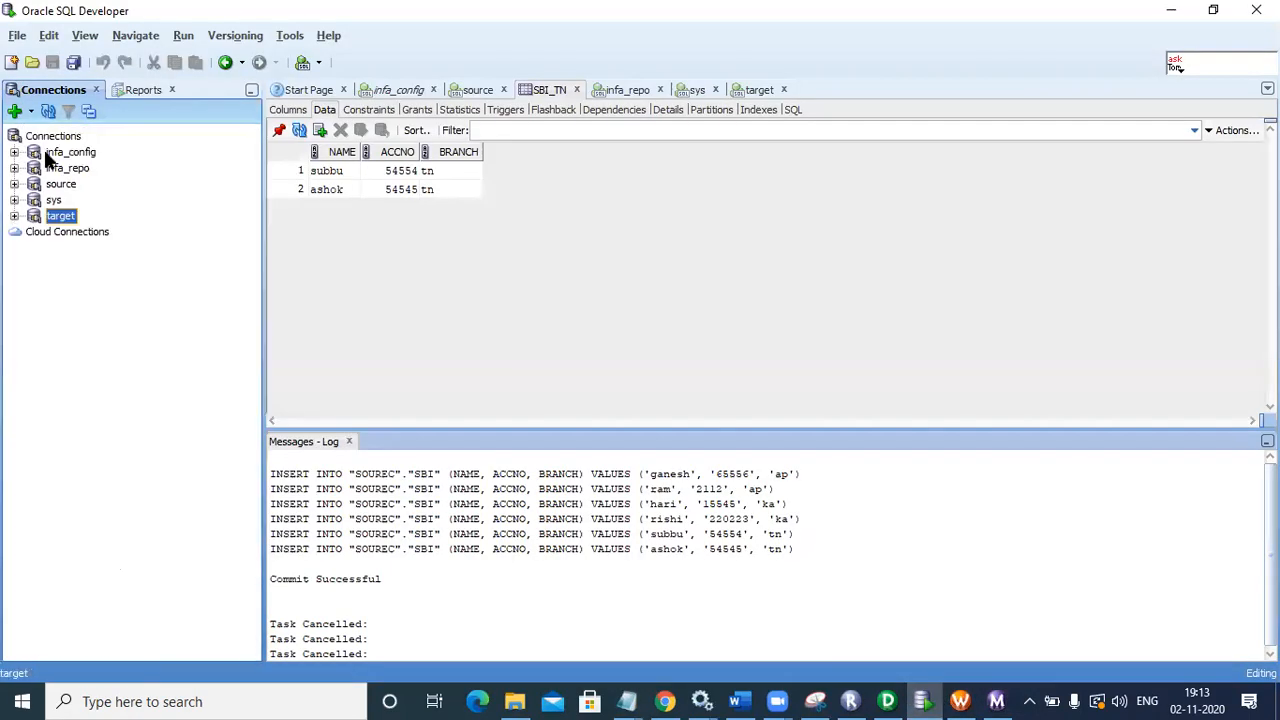
{"action": "left_click", "coordinate": [58, 186]}
{"action": "left_click", "coordinate": [59, 217]}
Step: Minimise SQL Developer to view the location_sbi mapping, then return to Workflow Monitor
{"action": "left_click", "coordinate": [1171, 10]}
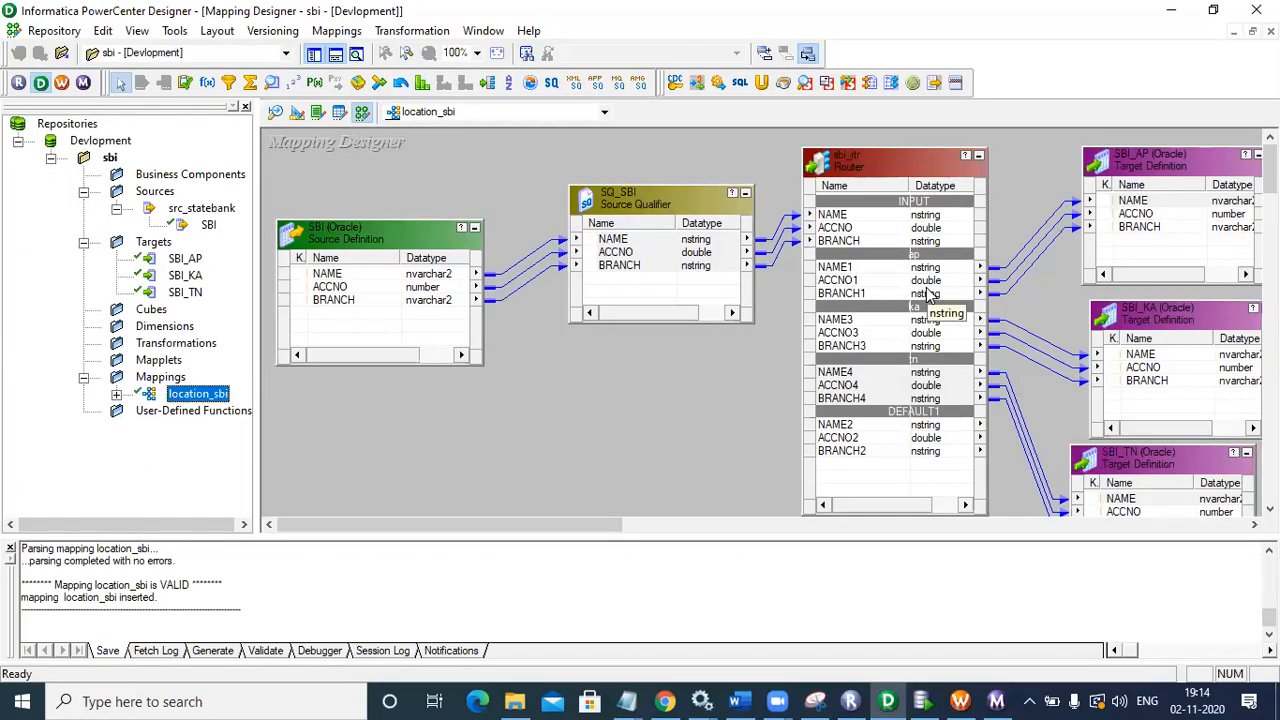
{"action": "left_click", "coordinate": [998, 701]}
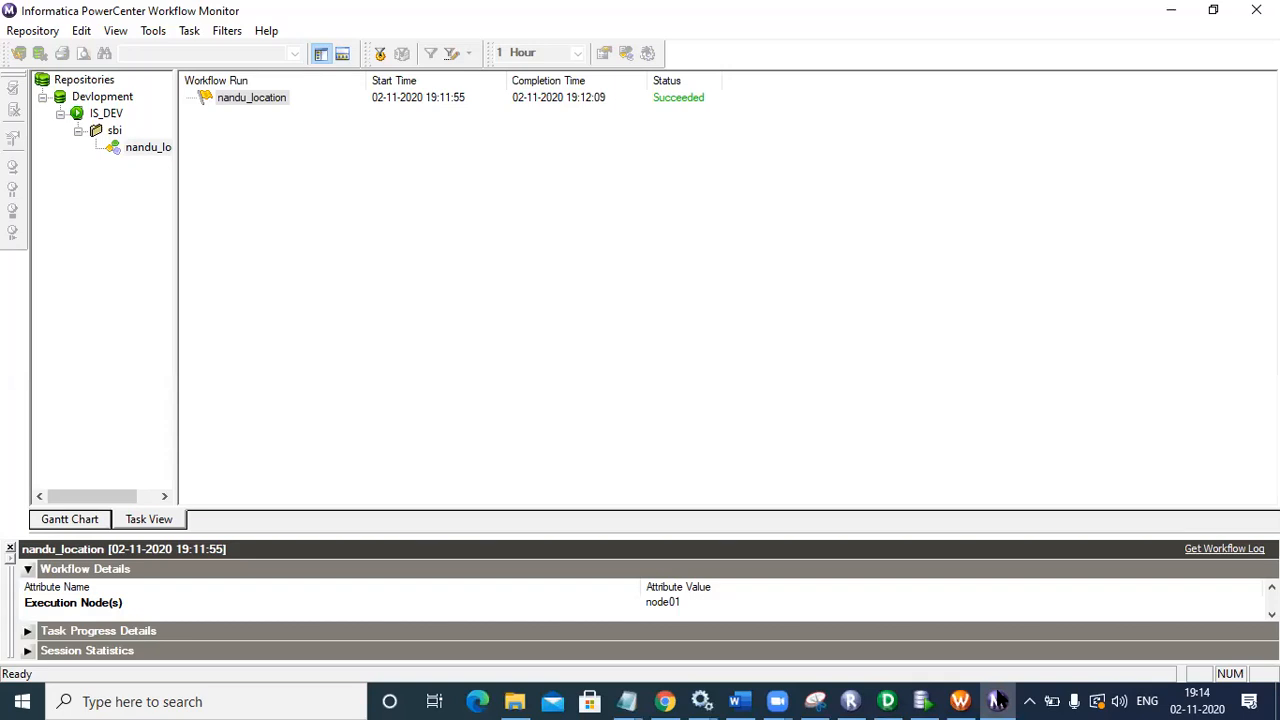
{"action": "left_click", "coordinate": [998, 701]}
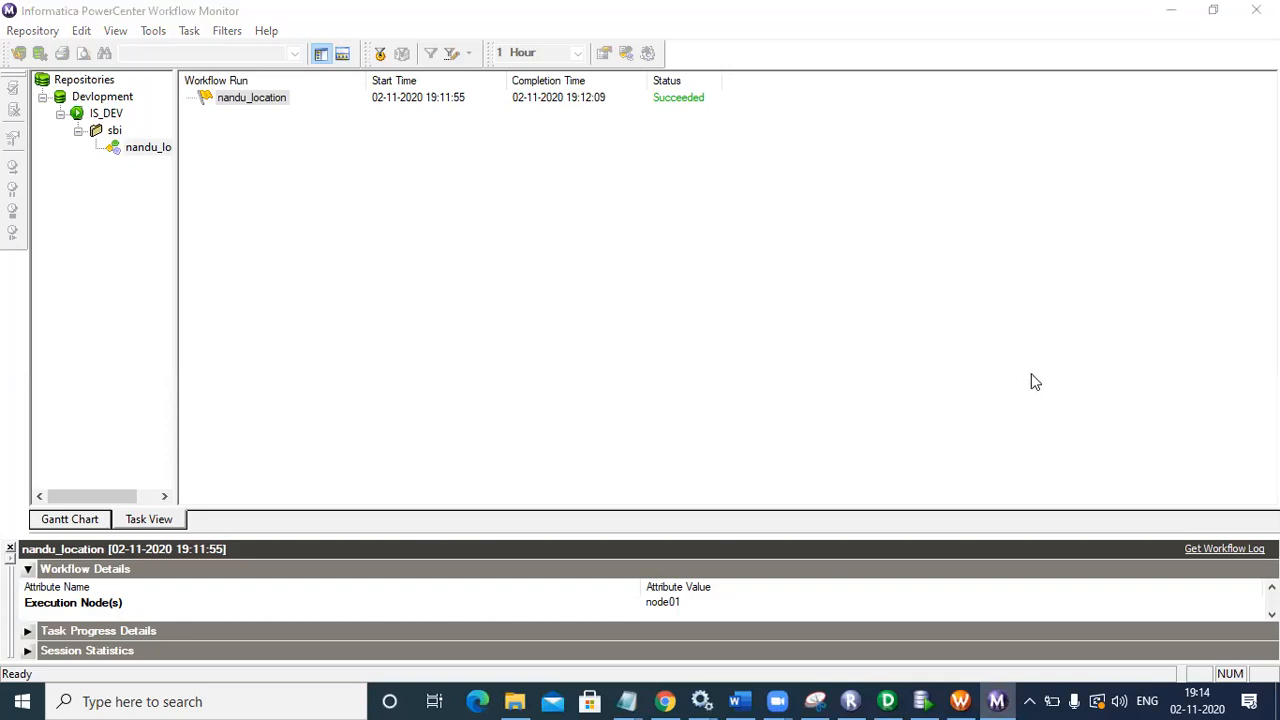
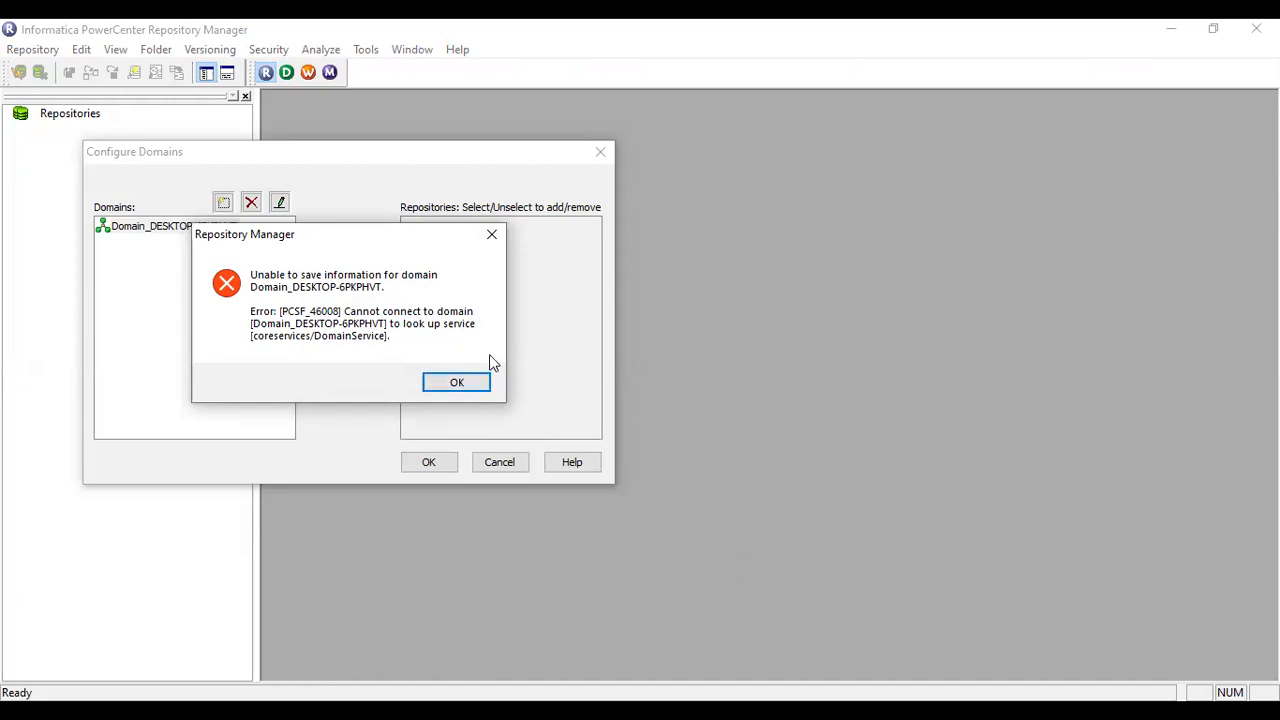
Step: Retry saving the existing domain's gateway settings with port 6005; the PCSF_46008 error reappears
{"action": "left_click", "coordinate": [458, 381]}
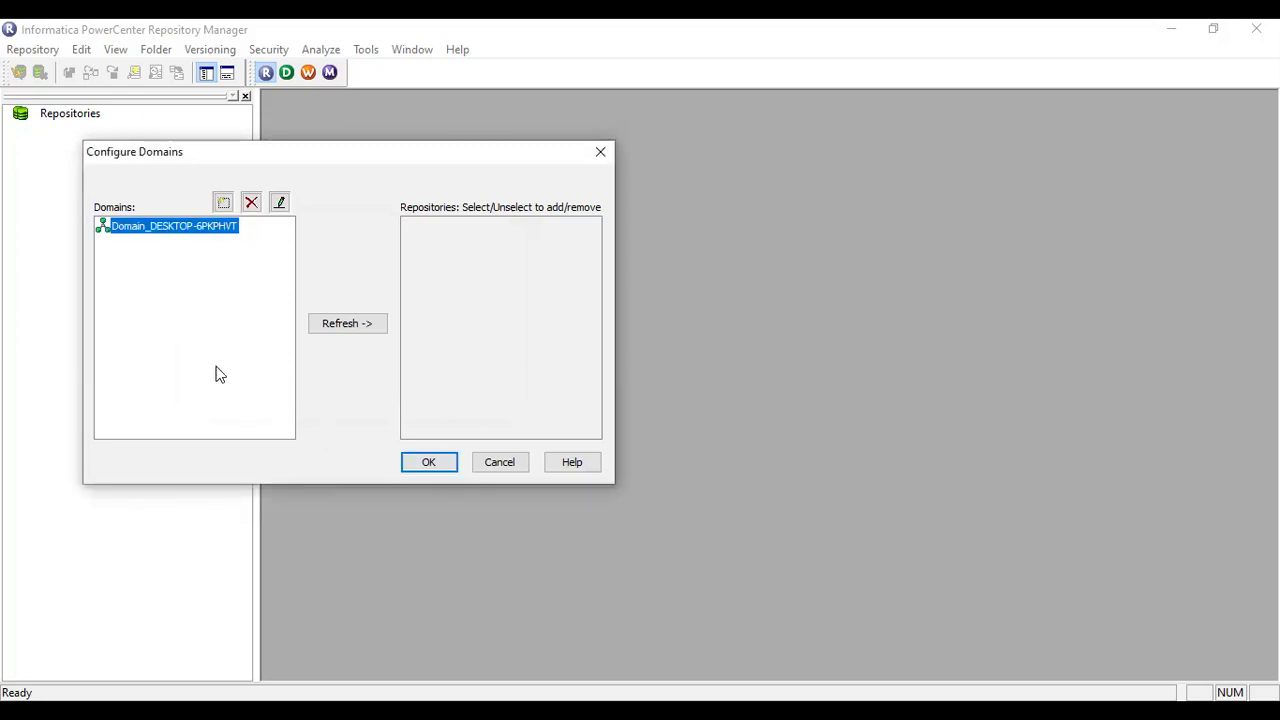
{"action": "left_click", "coordinate": [180, 232]}
{"action": "double_click", "coordinate": [180, 232]}
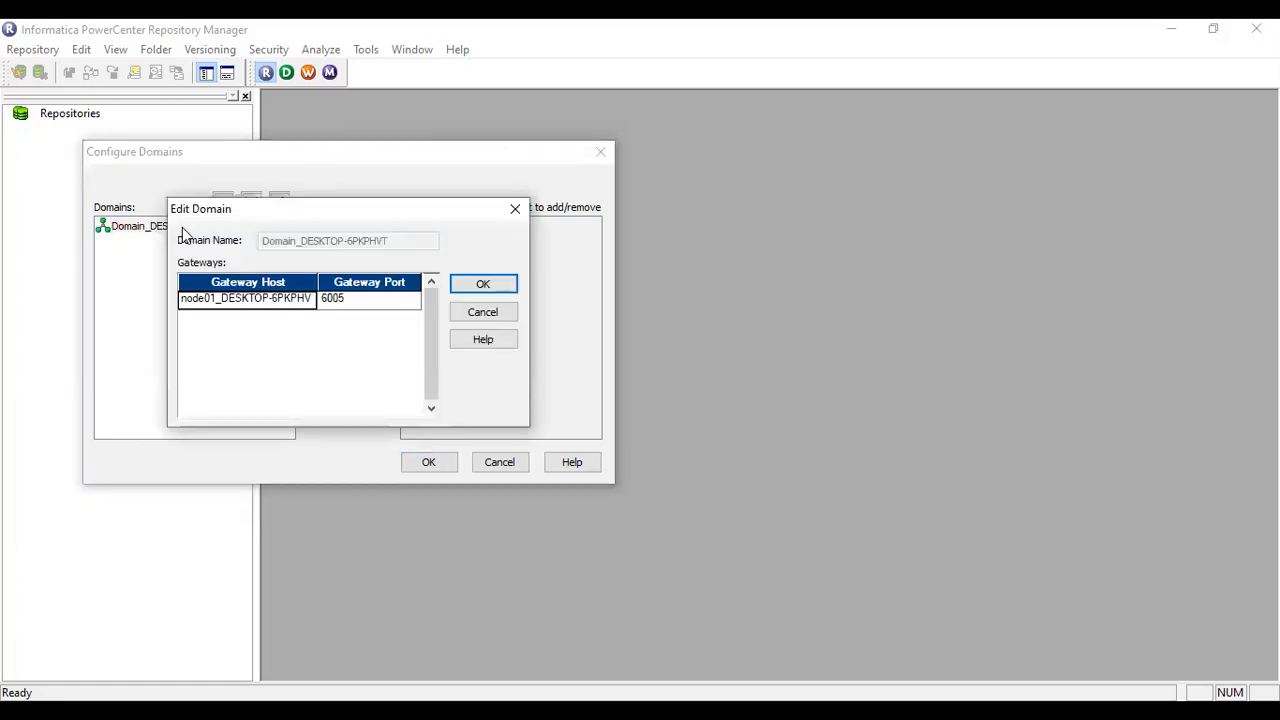
{"action": "left_click", "coordinate": [464, 281]}
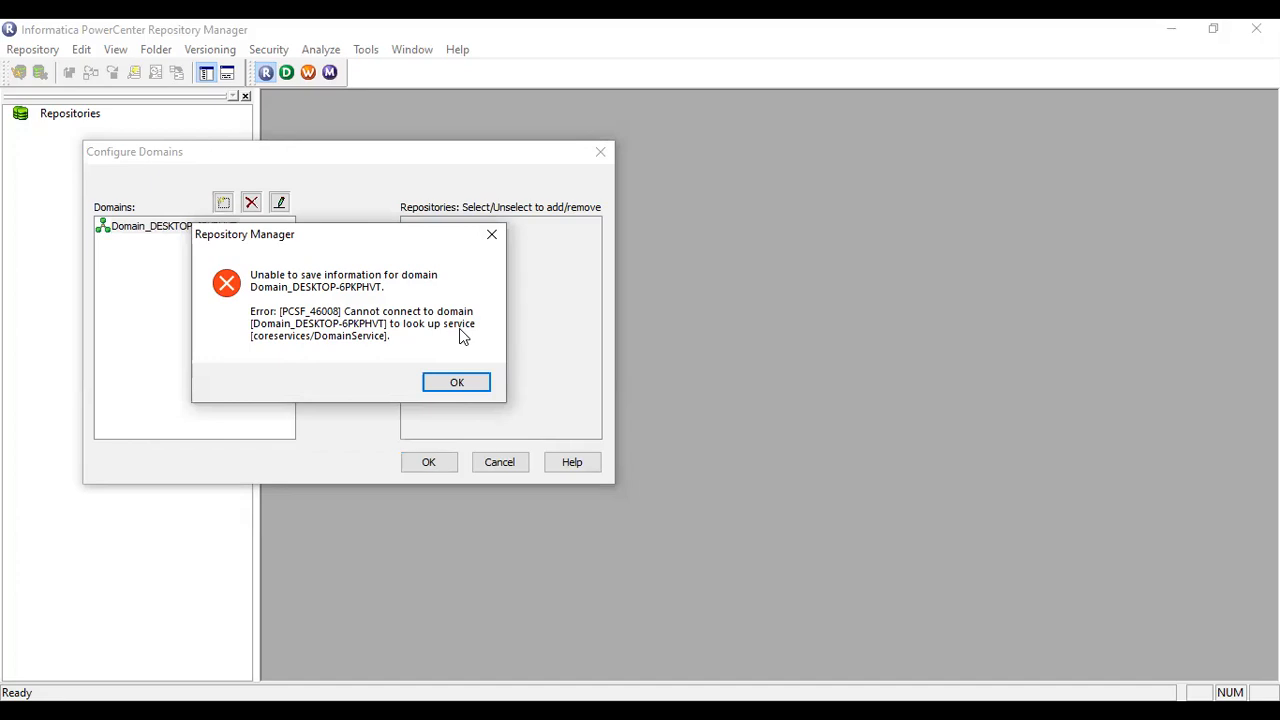
{"action": "left_click", "coordinate": [459, 381]}
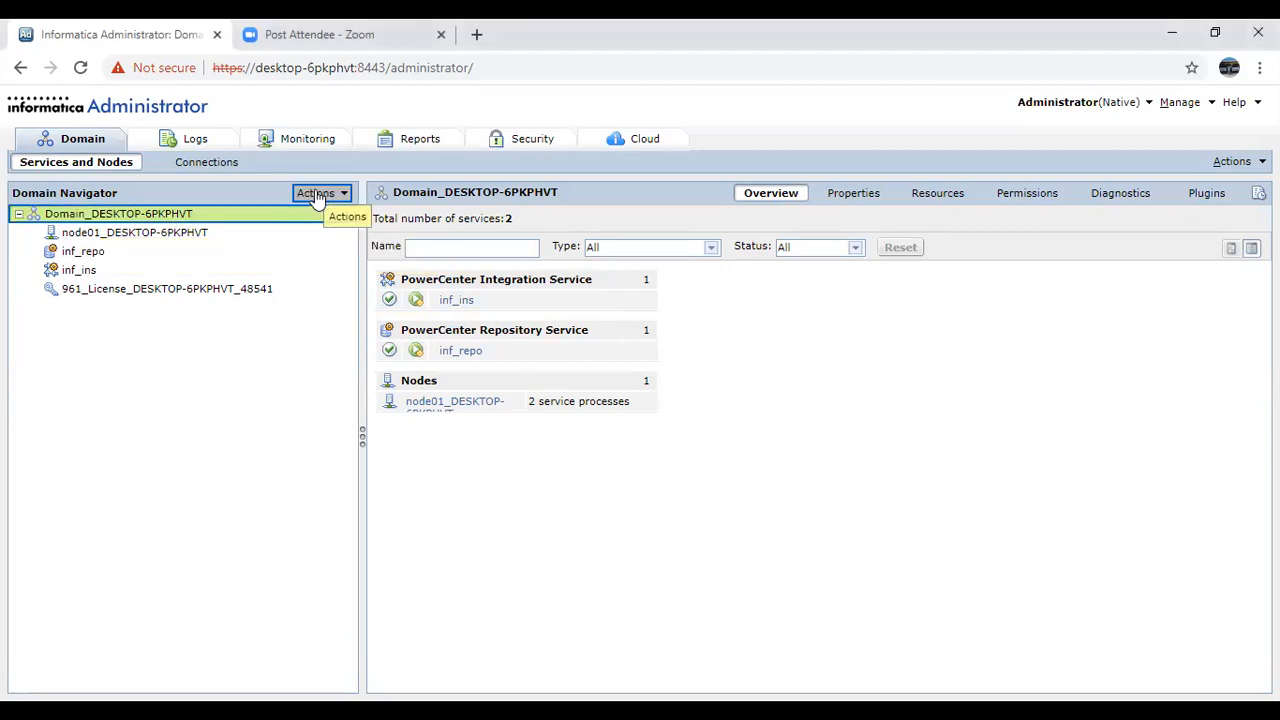
Step: Copy the domain name Domain_DESKTOP-6PKPHVT from the Administrator's domain Properties
{"action": "left_click", "coordinate": [865, 201]}
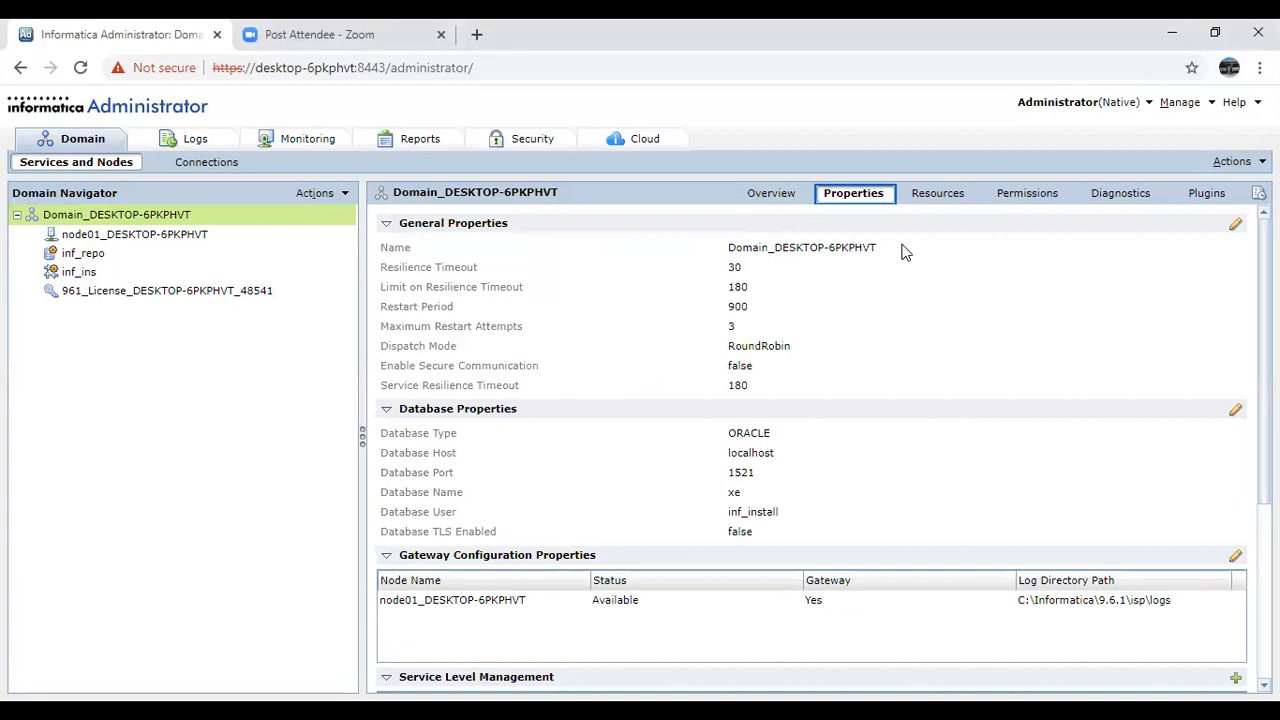
{"action": "left_click_drag", "start_coordinate": [890, 247], "coordinate": [730, 254]}
{"action": "key", "text": "ctrl+c"}
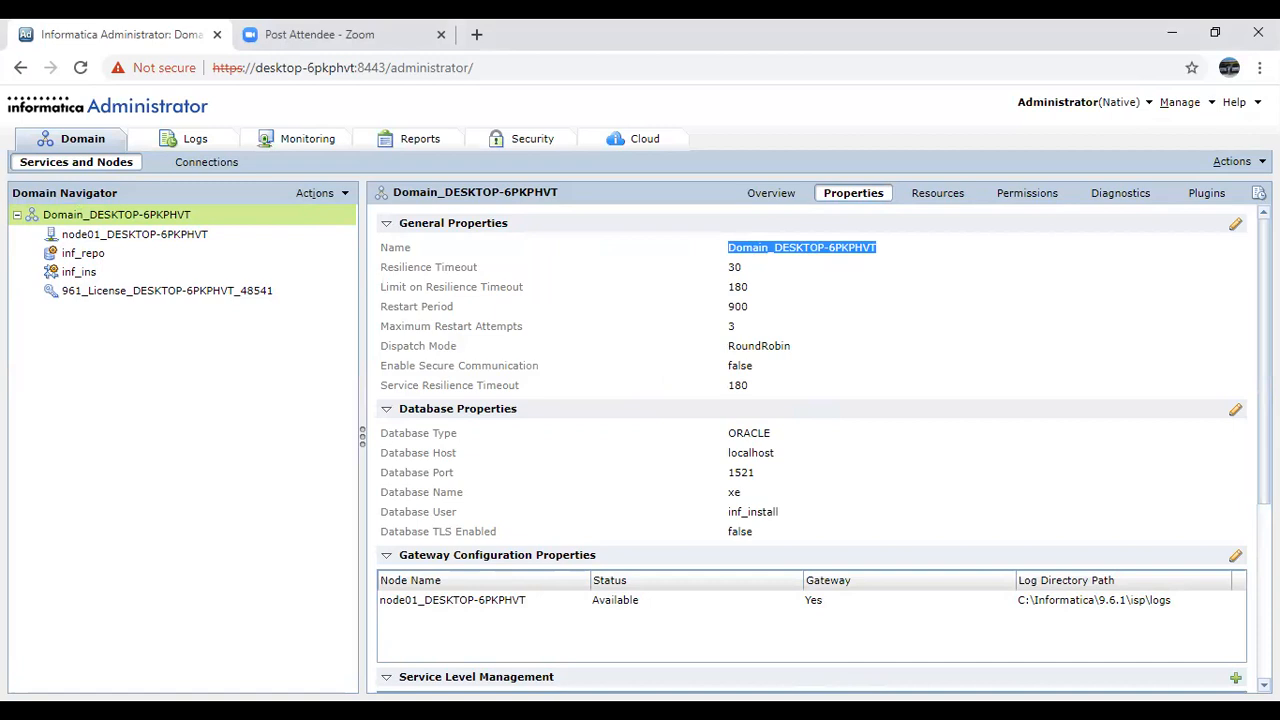
{"action": "key", "text": "alt+Tab"}
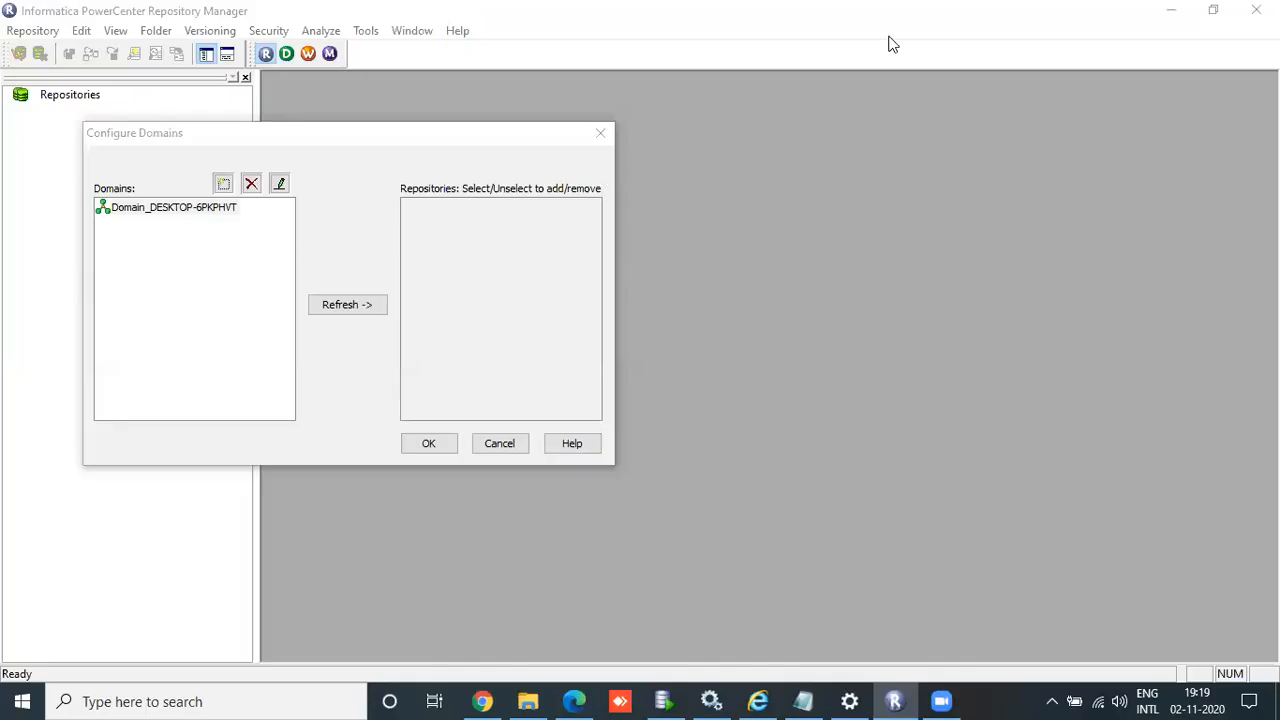
Step: Remove the old domain from Configure Domains
{"action": "left_click", "coordinate": [210, 206]}
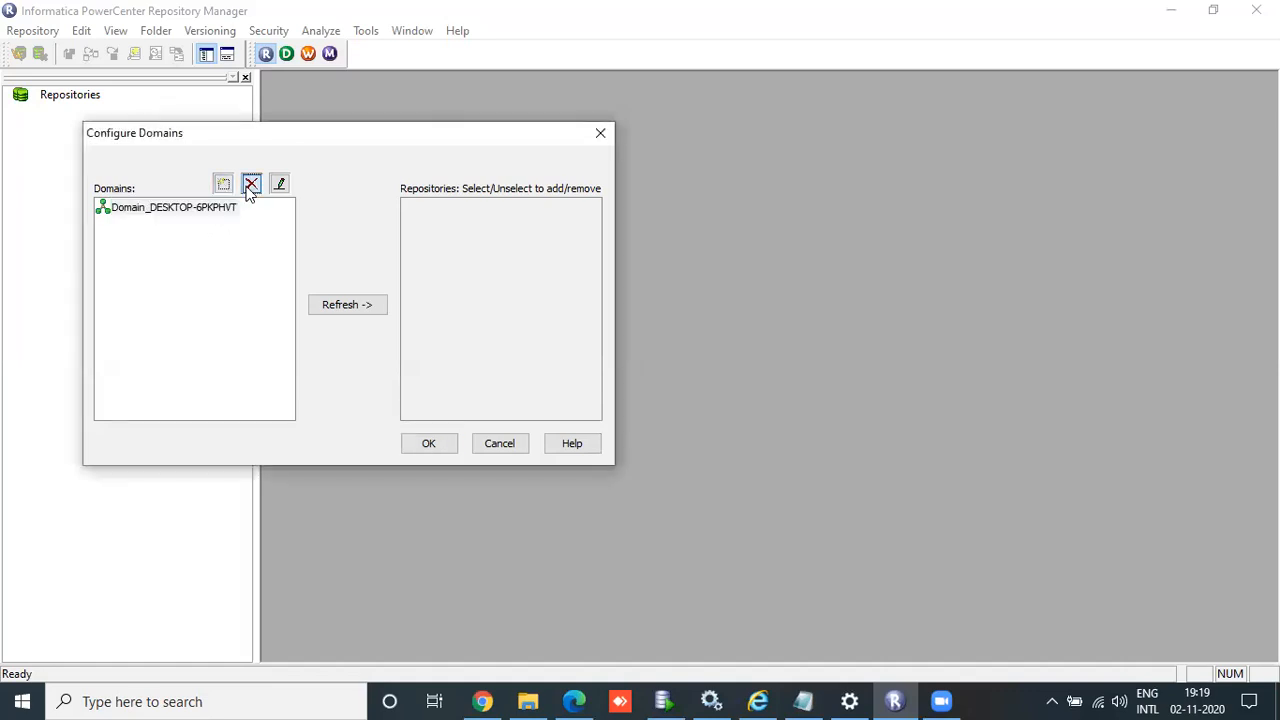
{"action": "left_click", "coordinate": [251, 183]}
{"action": "left_click", "coordinate": [406, 357]}
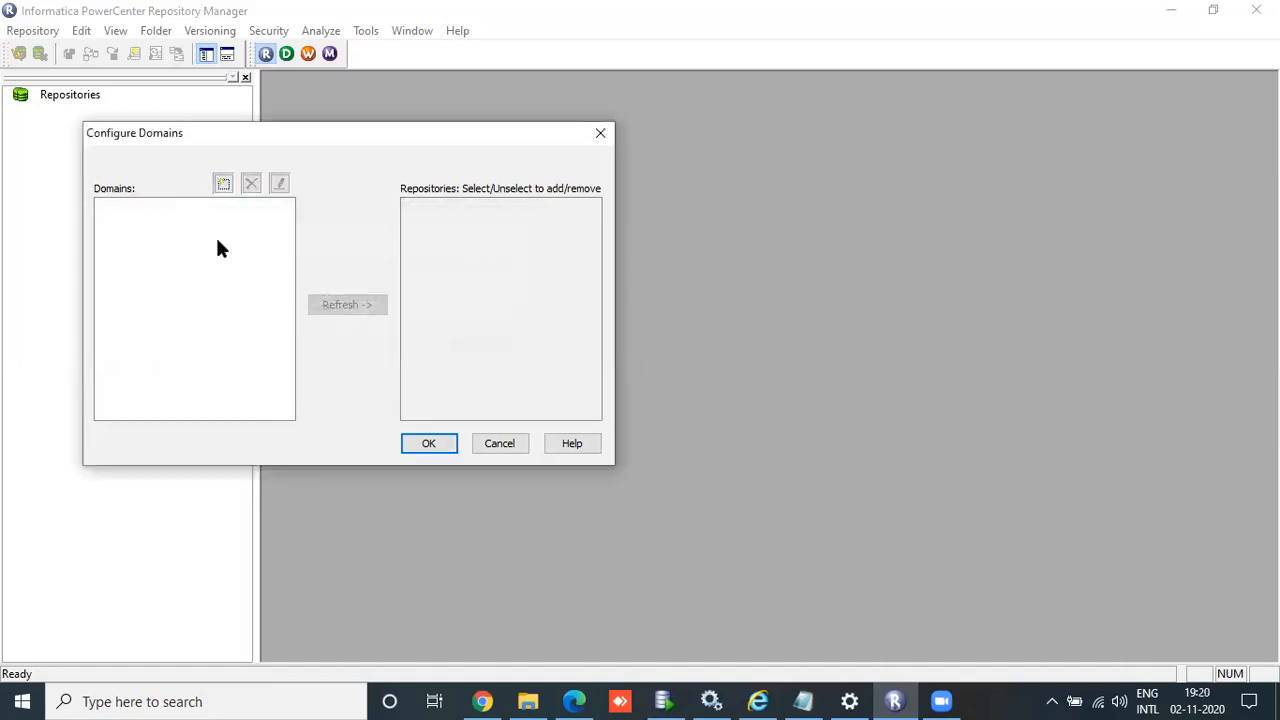
Step: Add a new domain named Domain_DESKTOP-6PKPHVT, leaving the gateway host still to fill in
{"action": "left_click", "coordinate": [223, 183]}
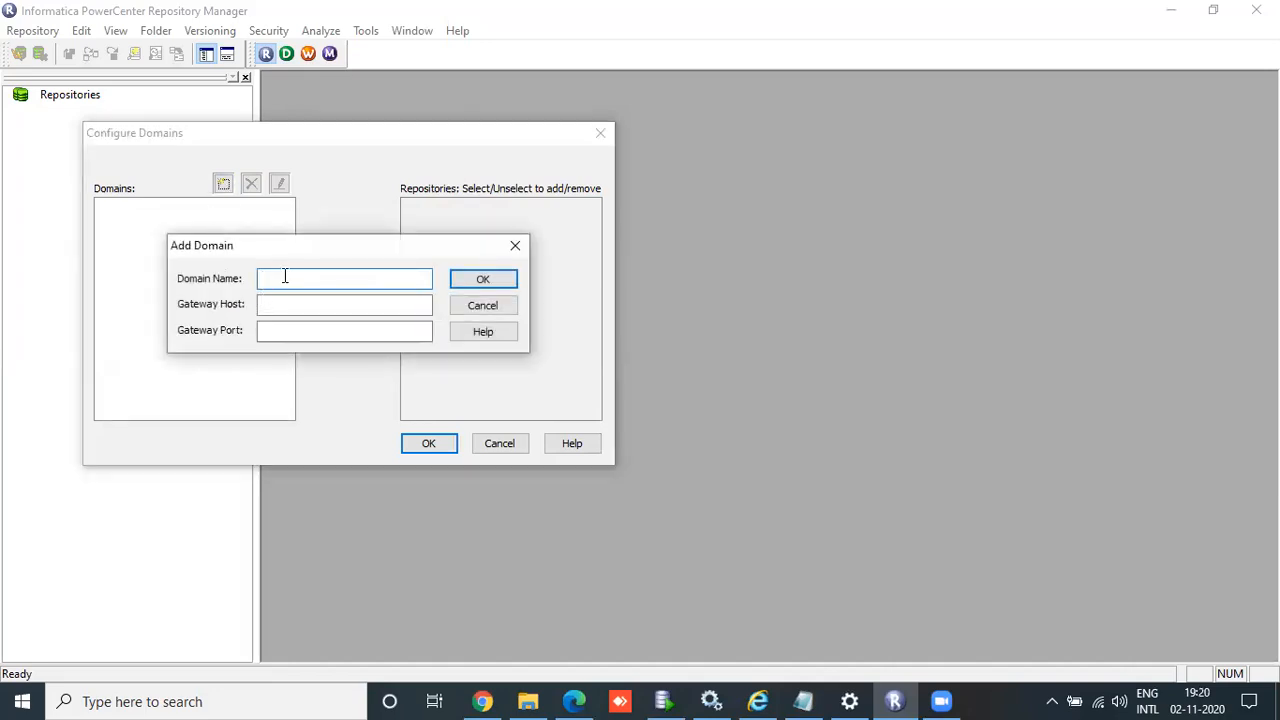
{"action": "key", "text": "ctrl+v"}
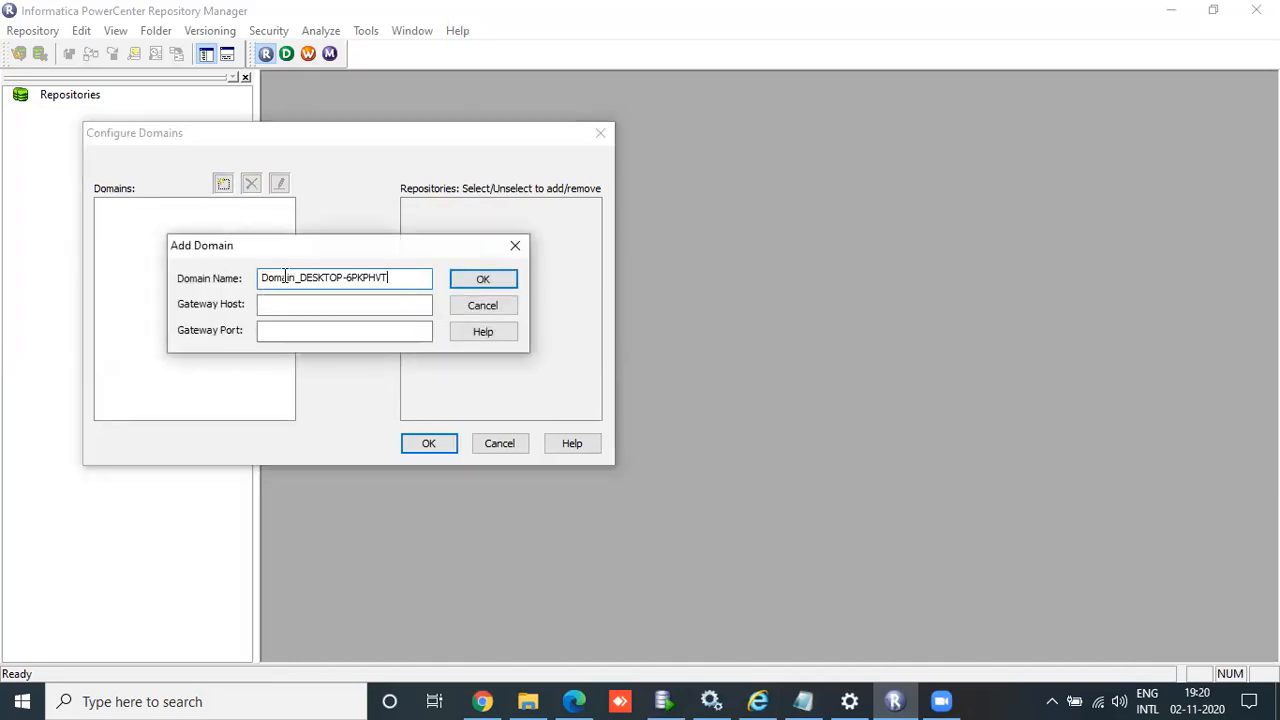
{"action": "left_click", "coordinate": [402, 308]}
{"action": "type", "text": "loc"}
{"action": "key", "text": "BackSpace"}
{"action": "key", "text": "BackSpace"}
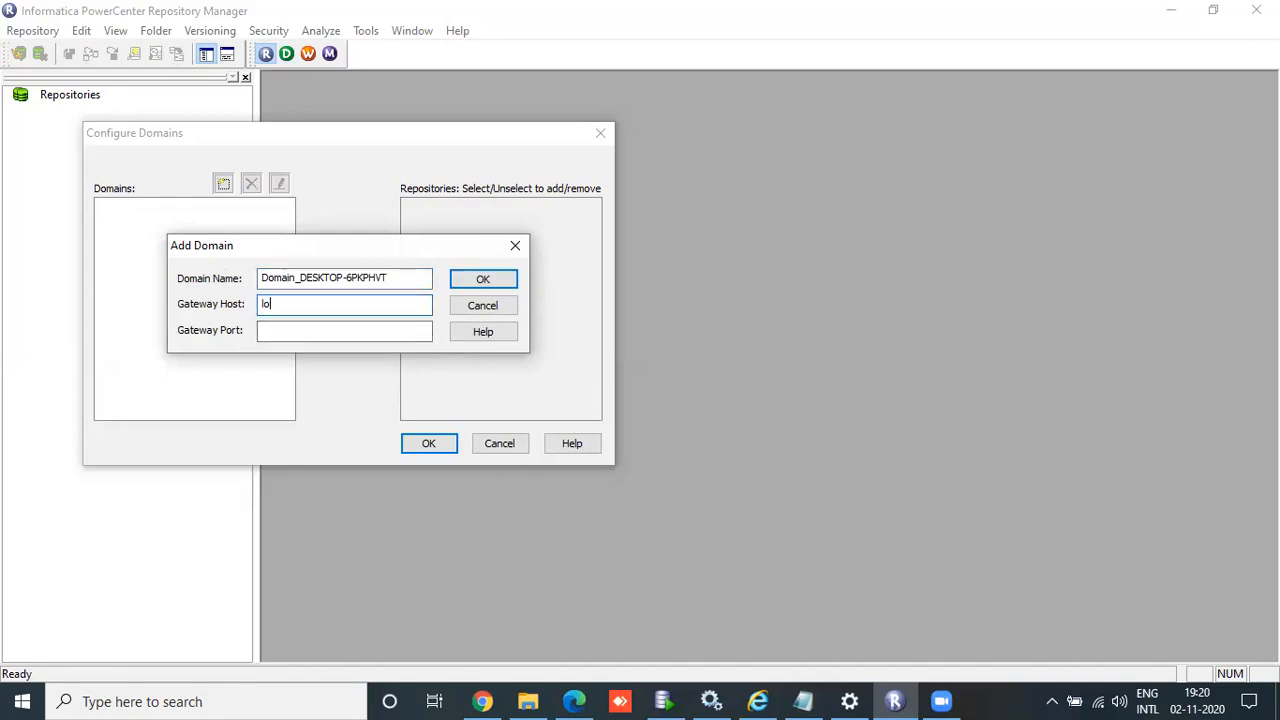
{"action": "left_click", "coordinate": [482, 701]}
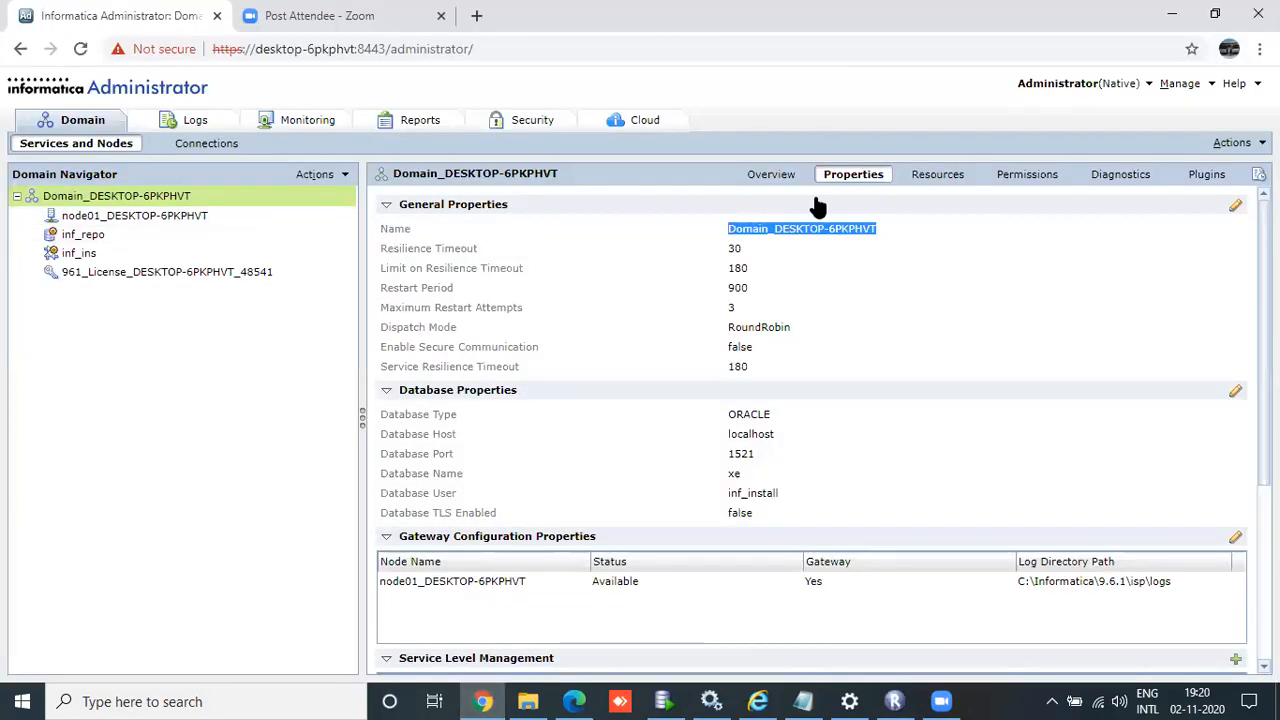
Step: Copy node01's host name DESKTOP-6PKPHVT and use it as the new domain's gateway host
{"action": "left_click", "coordinate": [795, 427]}
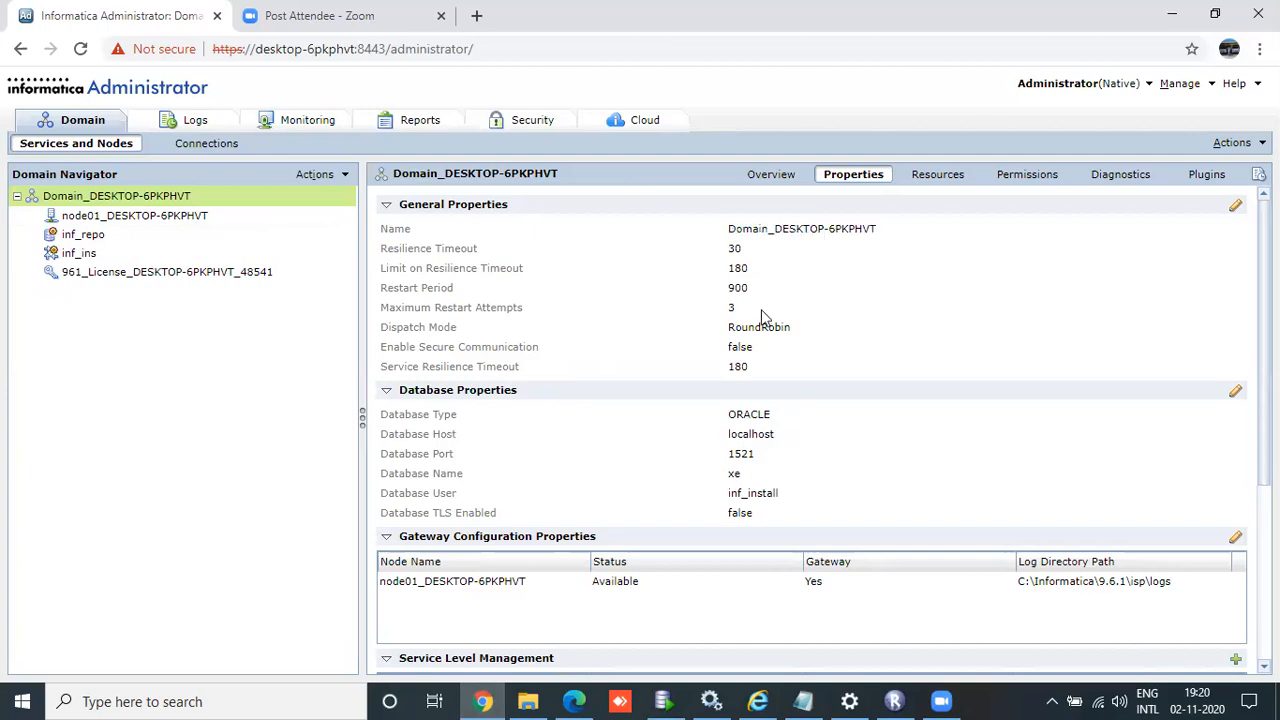
{"action": "left_click", "coordinate": [84, 234]}
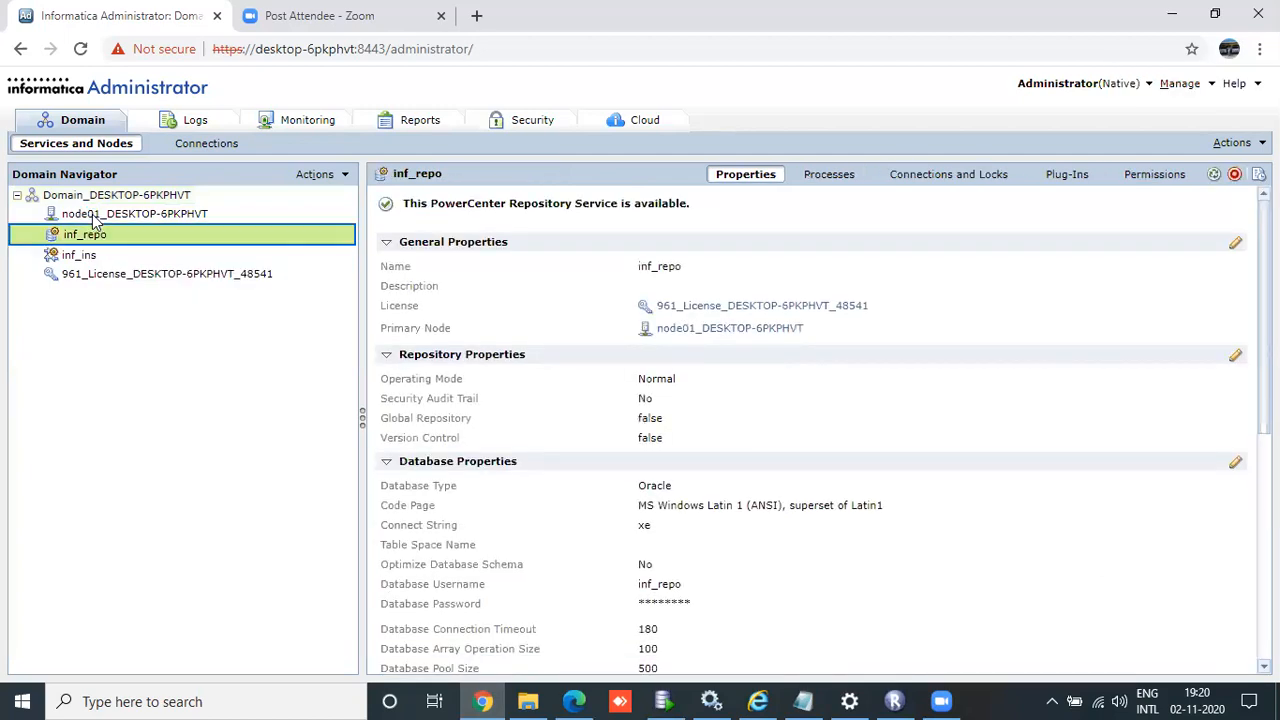
{"action": "left_click", "coordinate": [97, 215]}
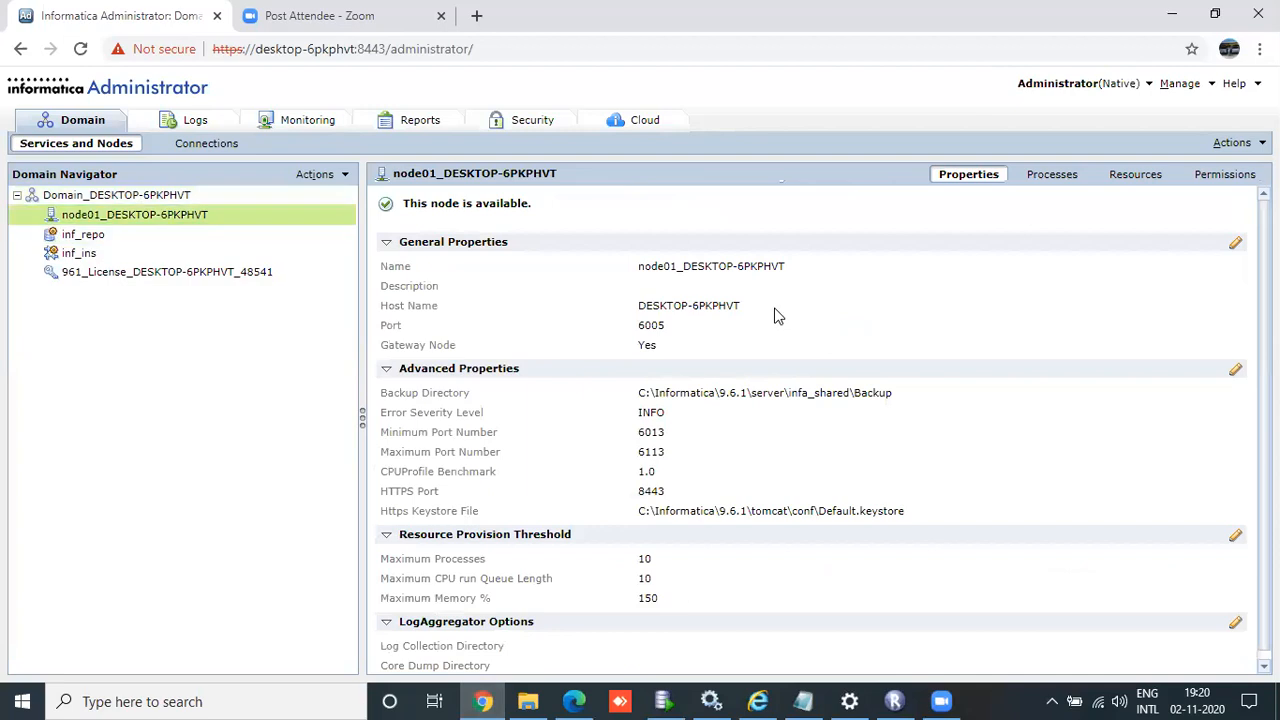
{"action": "left_click_drag", "start_coordinate": [741, 306], "coordinate": [640, 311]}
{"action": "key", "text": "ctrl+c"}
{"action": "left_click", "coordinate": [748, 309]}
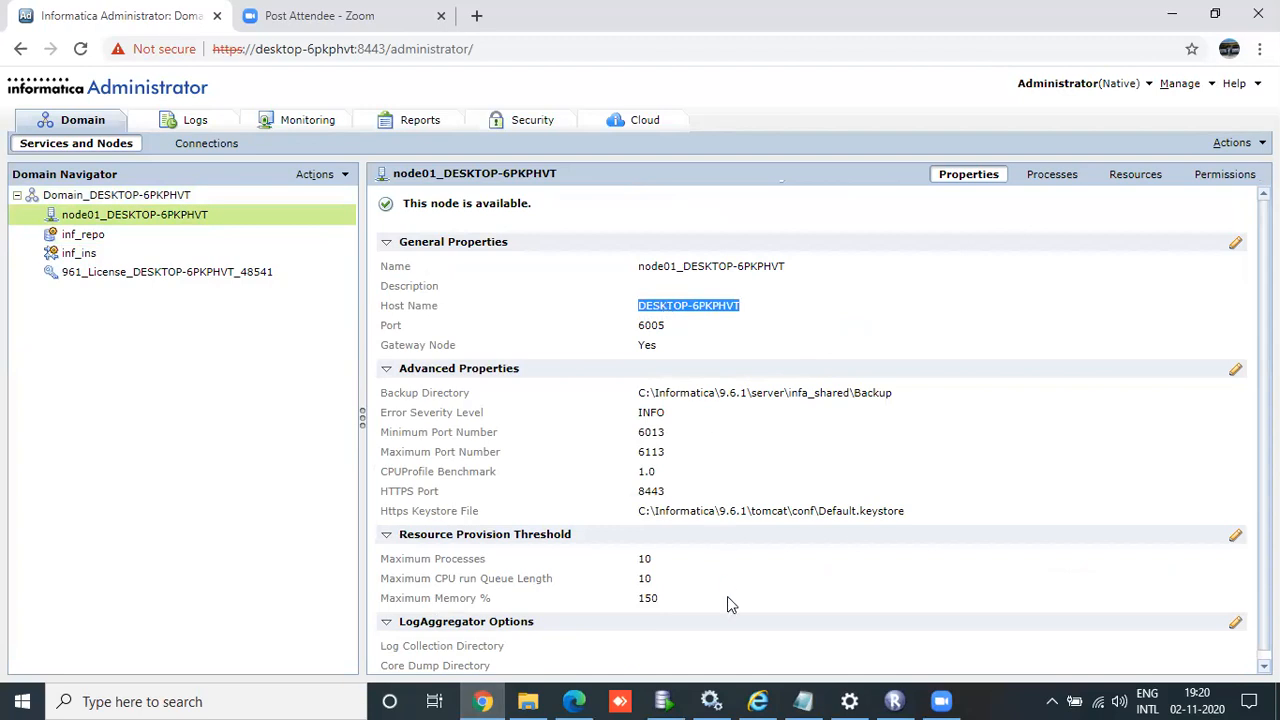
{"action": "left_click", "coordinate": [894, 701]}
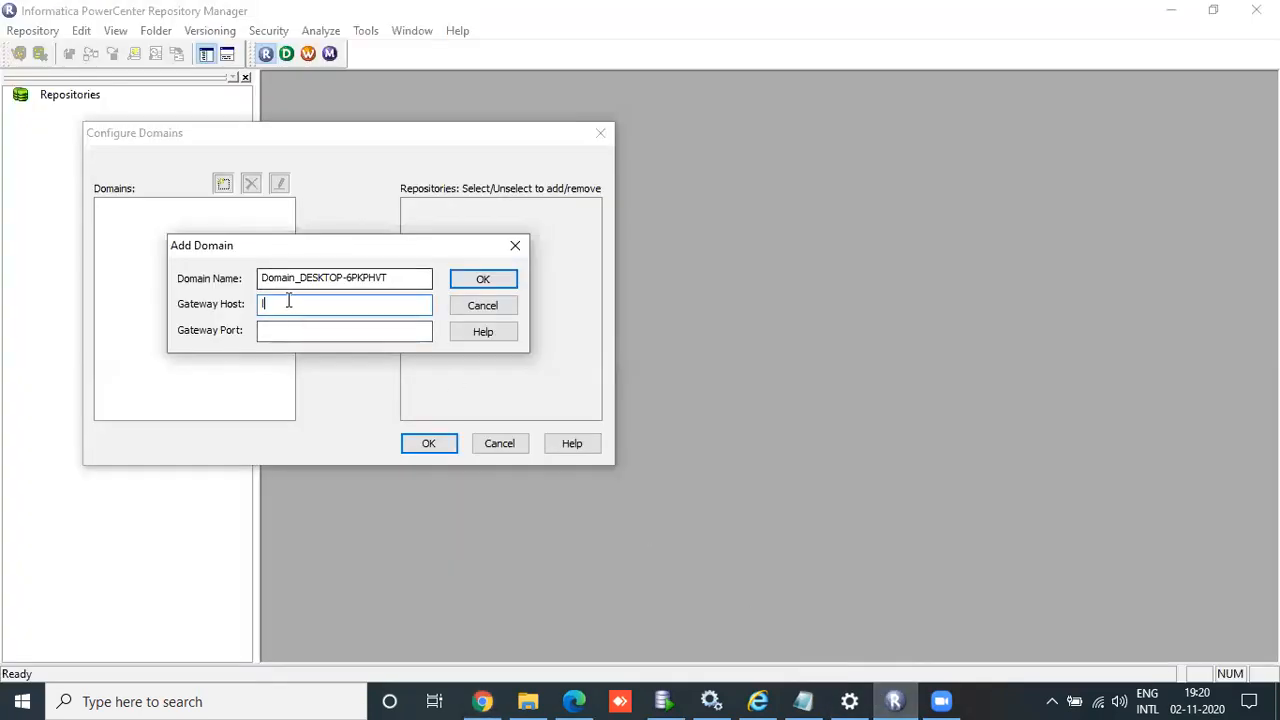
{"action": "key", "text": "ctrl+v"}
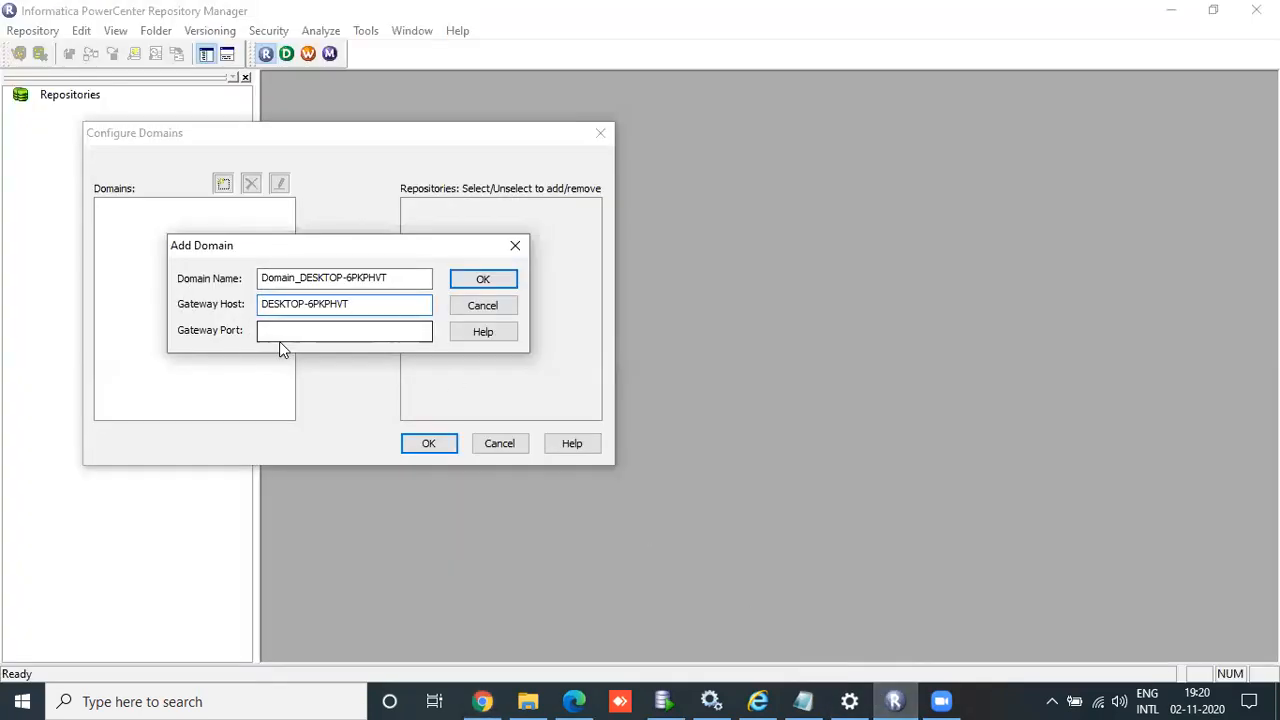
Step: Look up node01's port number 6005 in Informatica Administrator
{"action": "left_click", "coordinate": [483, 701]}
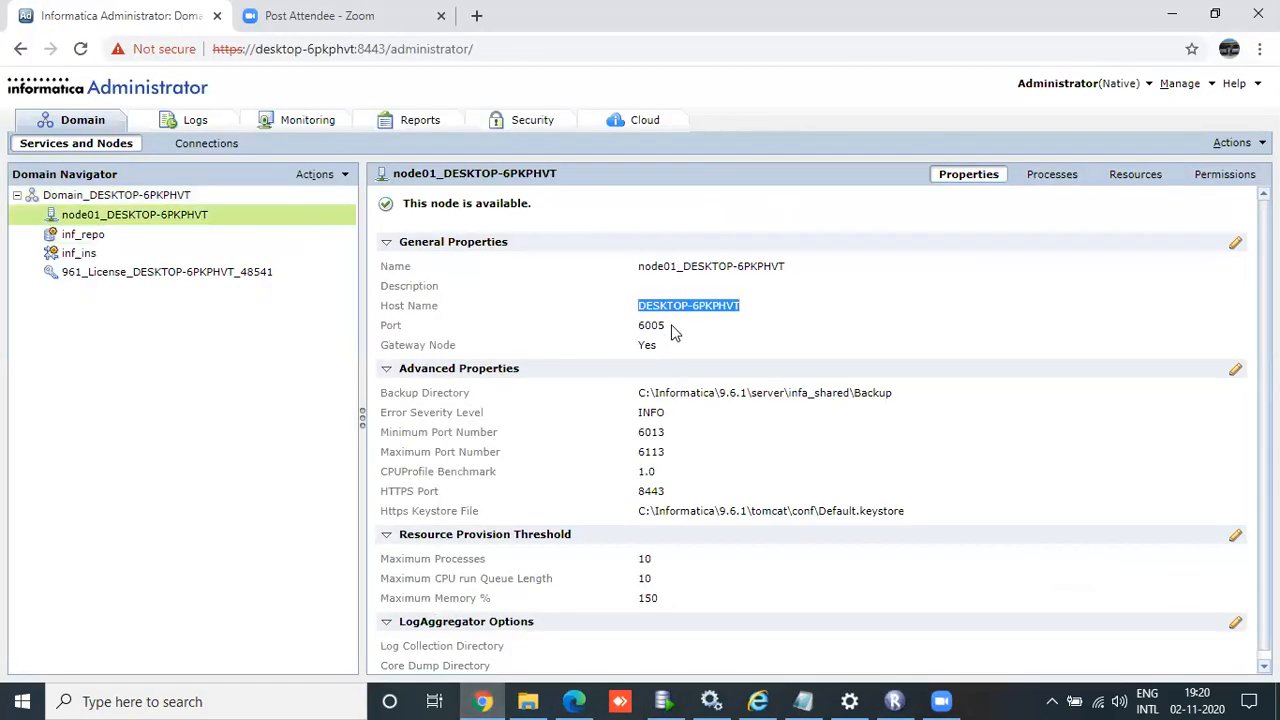
{"action": "left_click_drag", "start_coordinate": [674, 333], "coordinate": [645, 337]}
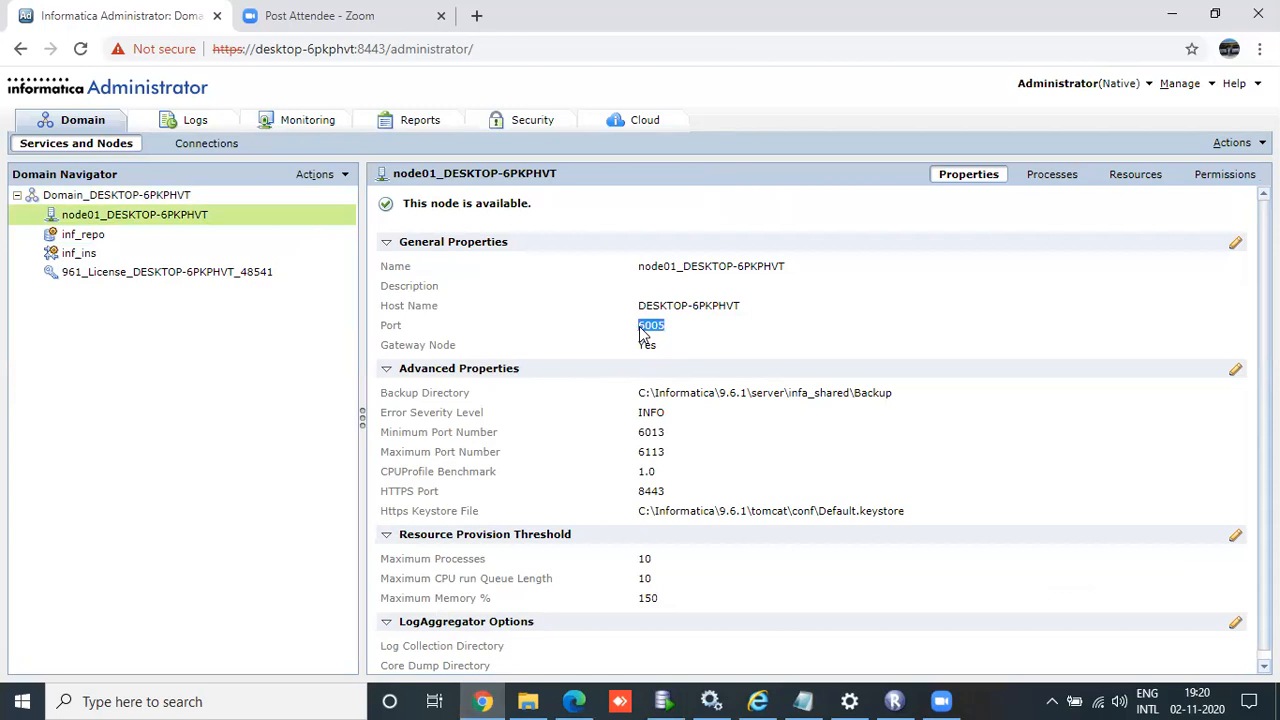
{"action": "left_click", "coordinate": [894, 701]}
Step: Save the domain with gateway port 6005 and add the inf_repo repository
{"action": "left_click", "coordinate": [340, 331]}
{"action": "type", "text": "6005"}
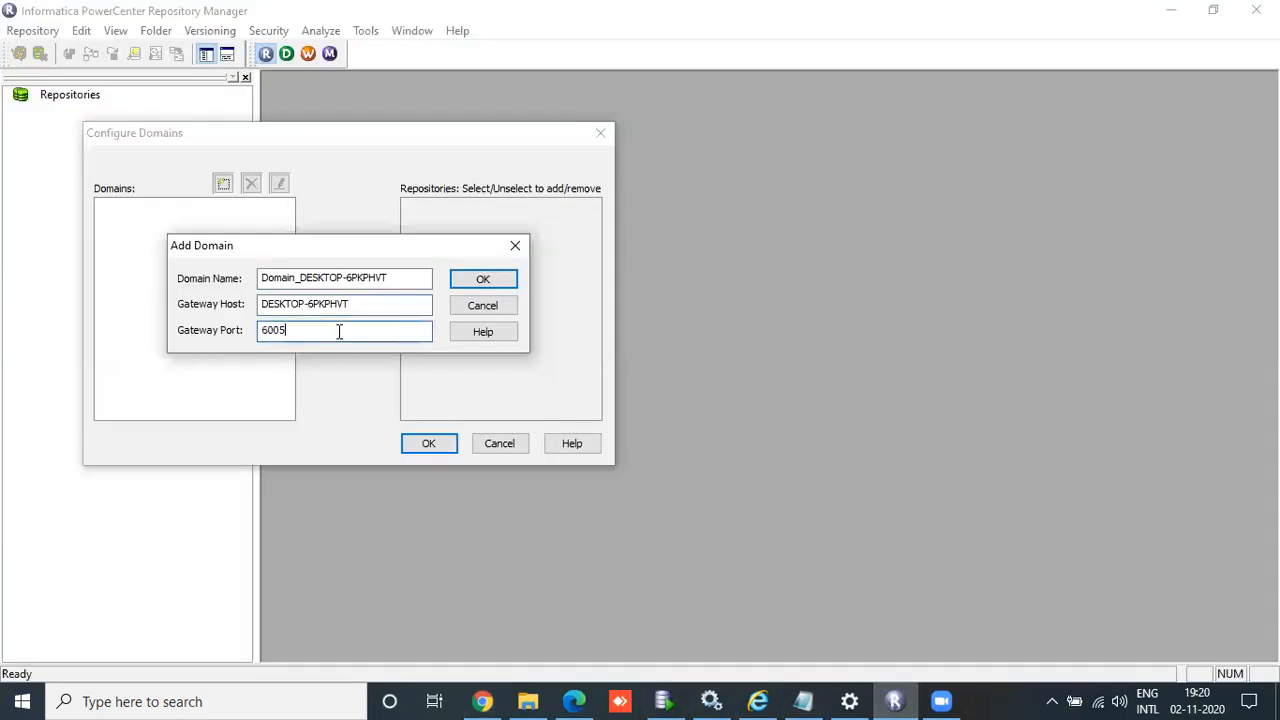
{"action": "left_click", "coordinate": [476, 279]}
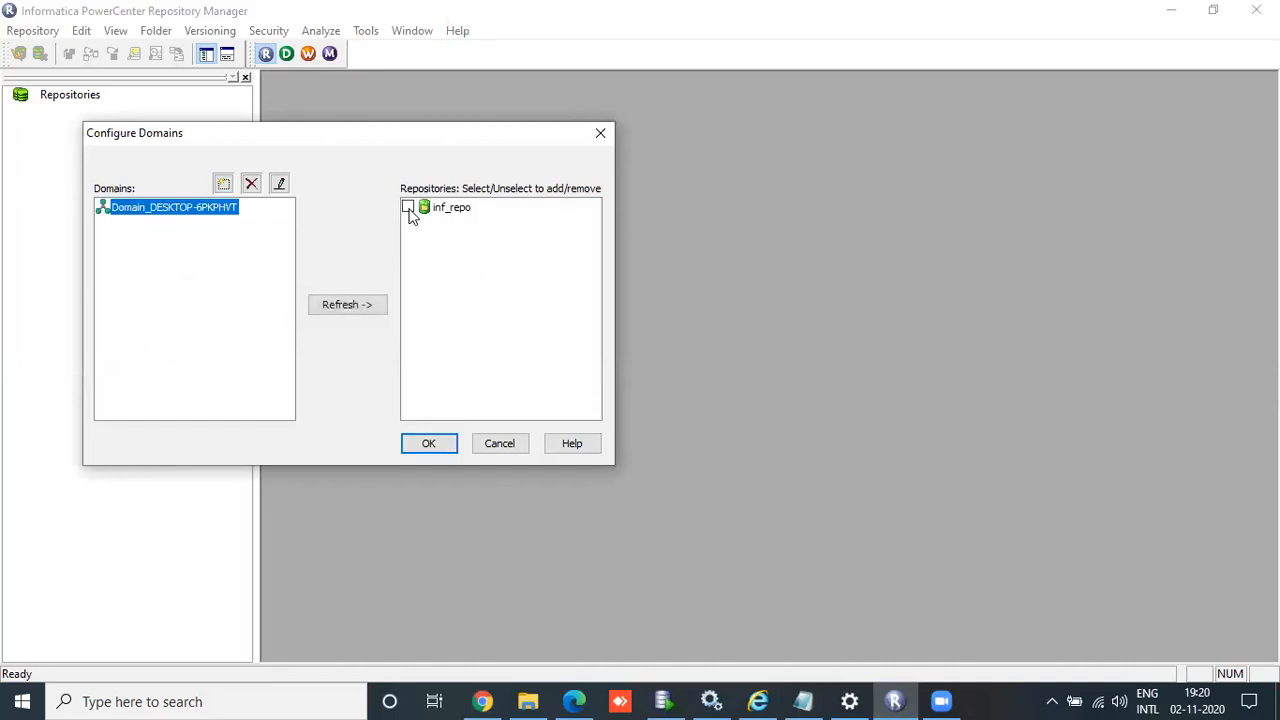
{"action": "left_click", "coordinate": [408, 208]}
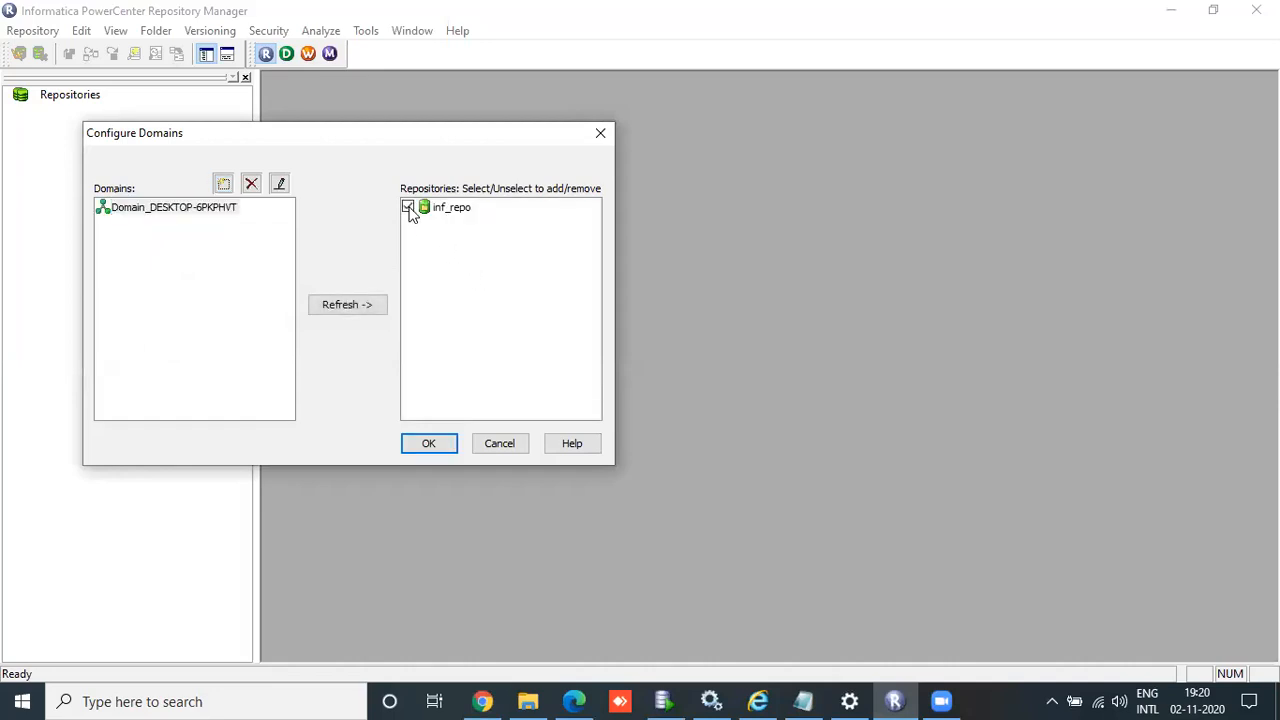
{"action": "left_click", "coordinate": [430, 444]}
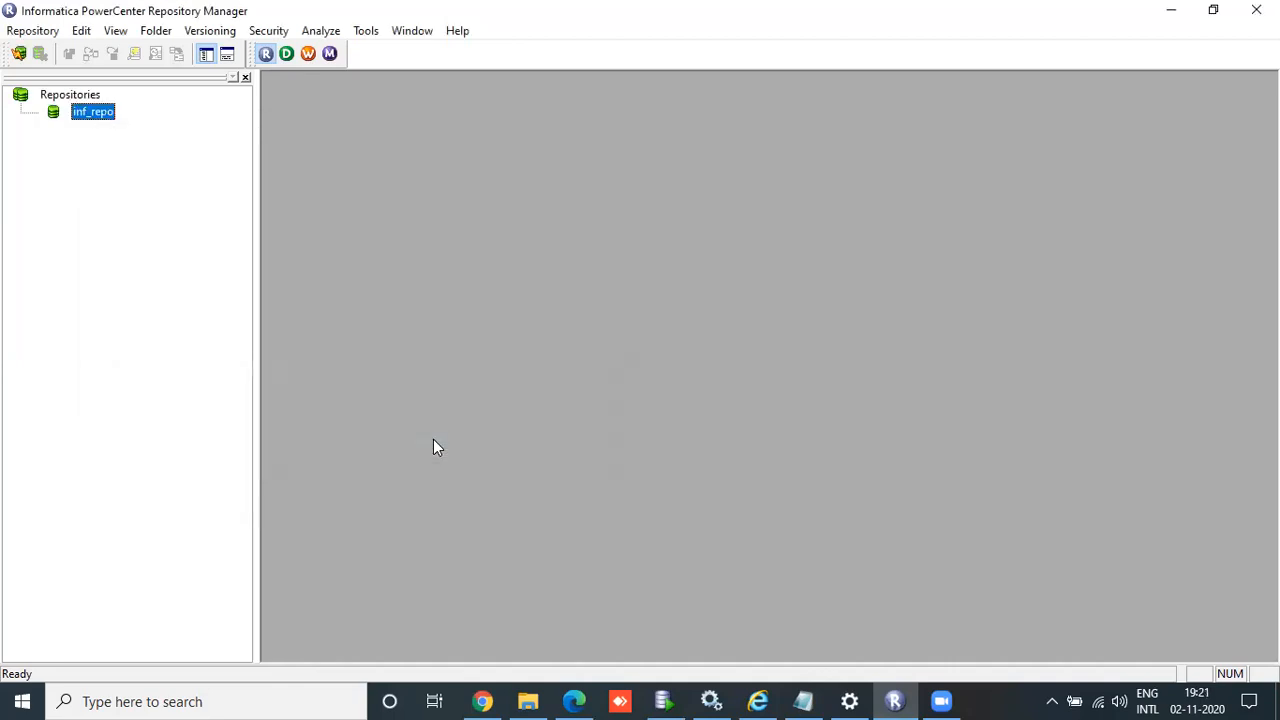
Step: Connect to inf_repo as Administrator with the account password and show its Deployment Groups
{"action": "double_click", "coordinate": [92, 114]}
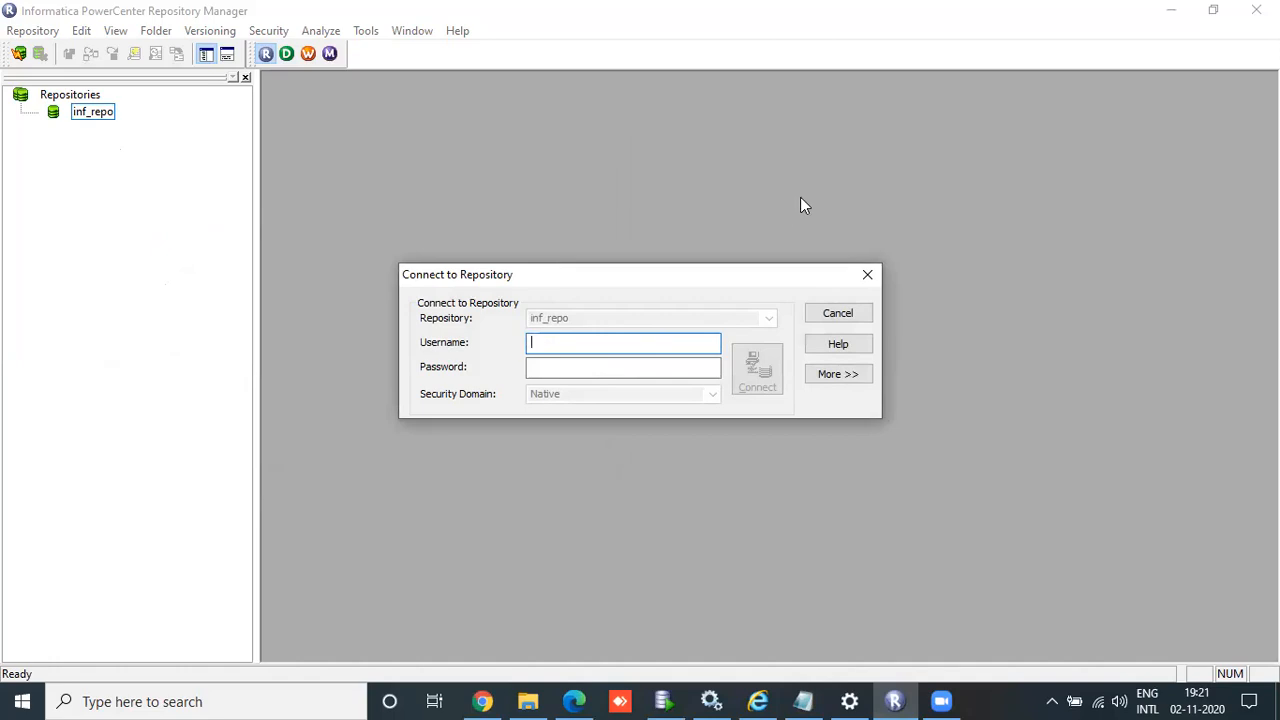
{"action": "type", "text": "Administrator"}
{"action": "key", "text": "Tab"}
{"action": "type", "text": "Admin"}
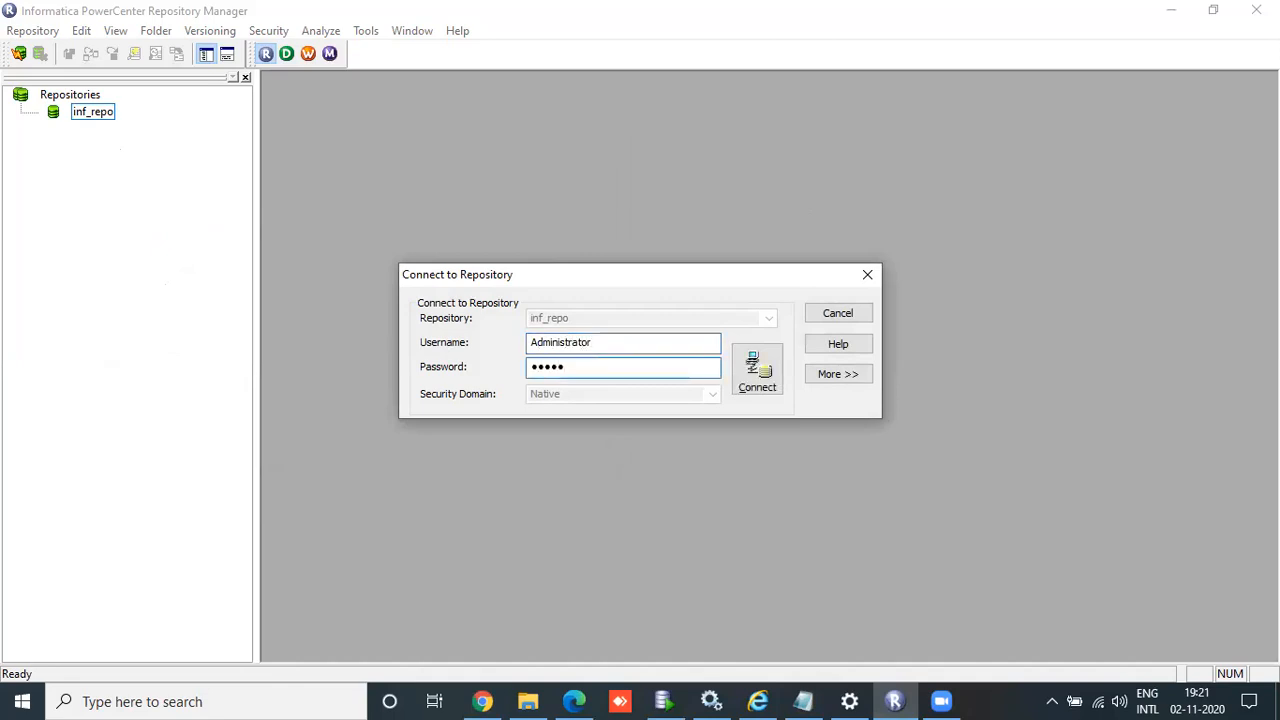
{"action": "left_click", "coordinate": [764, 394]}
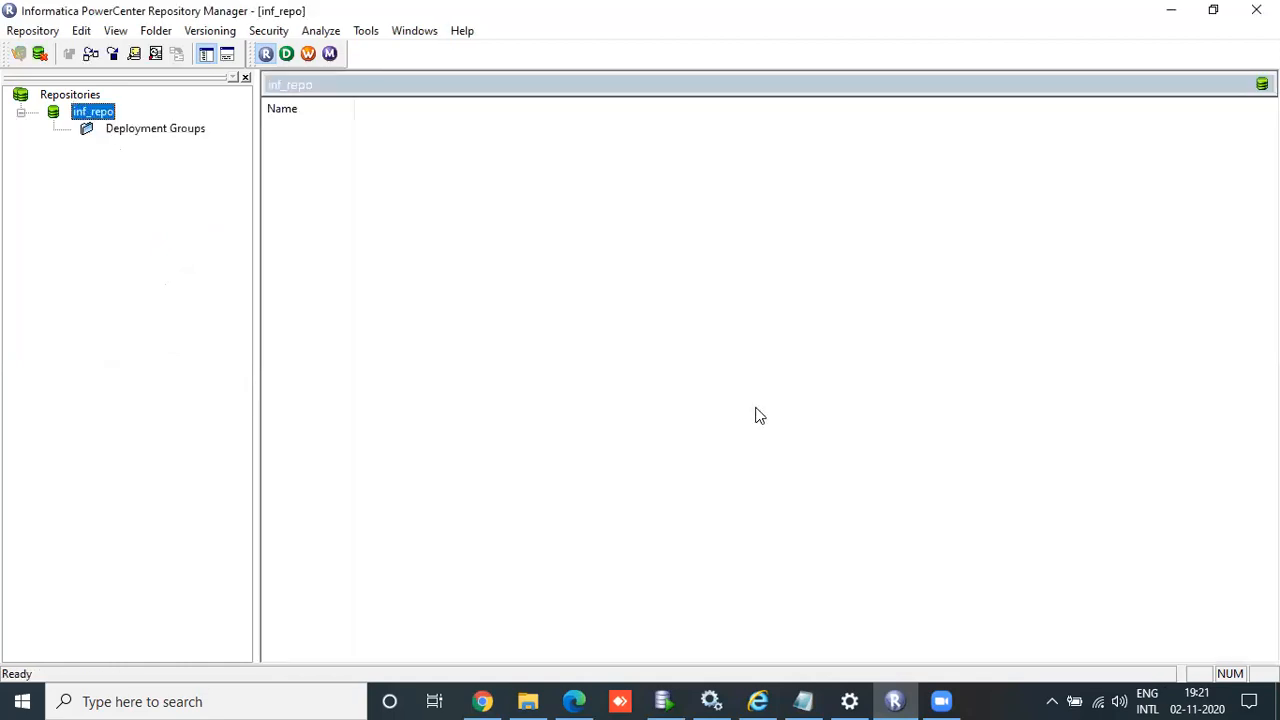
{"action": "left_click", "coordinate": [178, 135]}
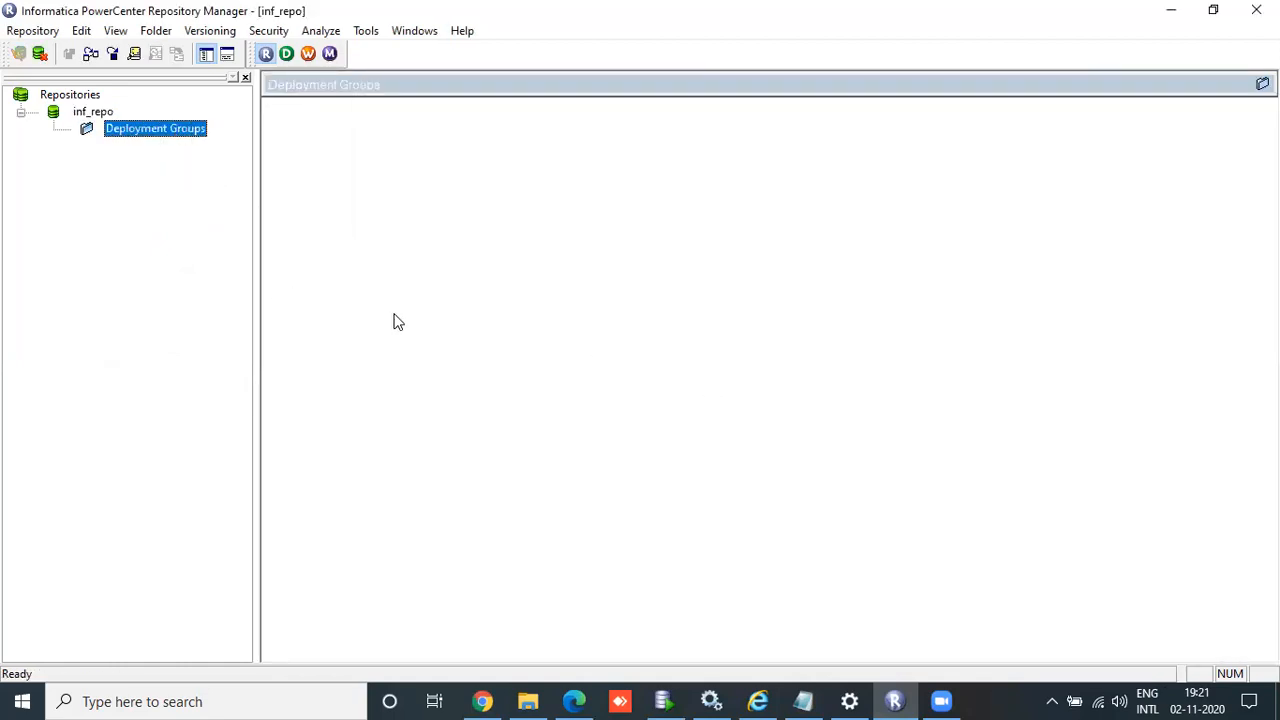